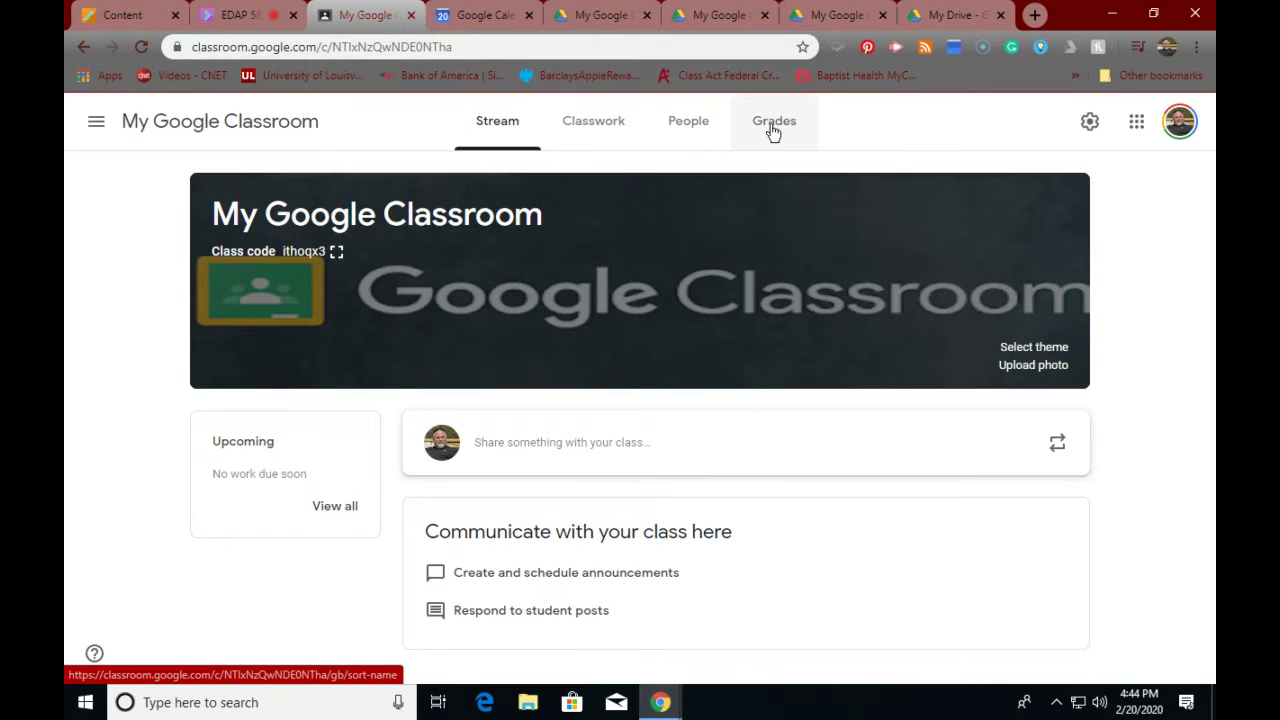
# Check the class's Grades and People pages, then switch to the My Google Classroom Drive folder.
pyautogui.click(772, 134)
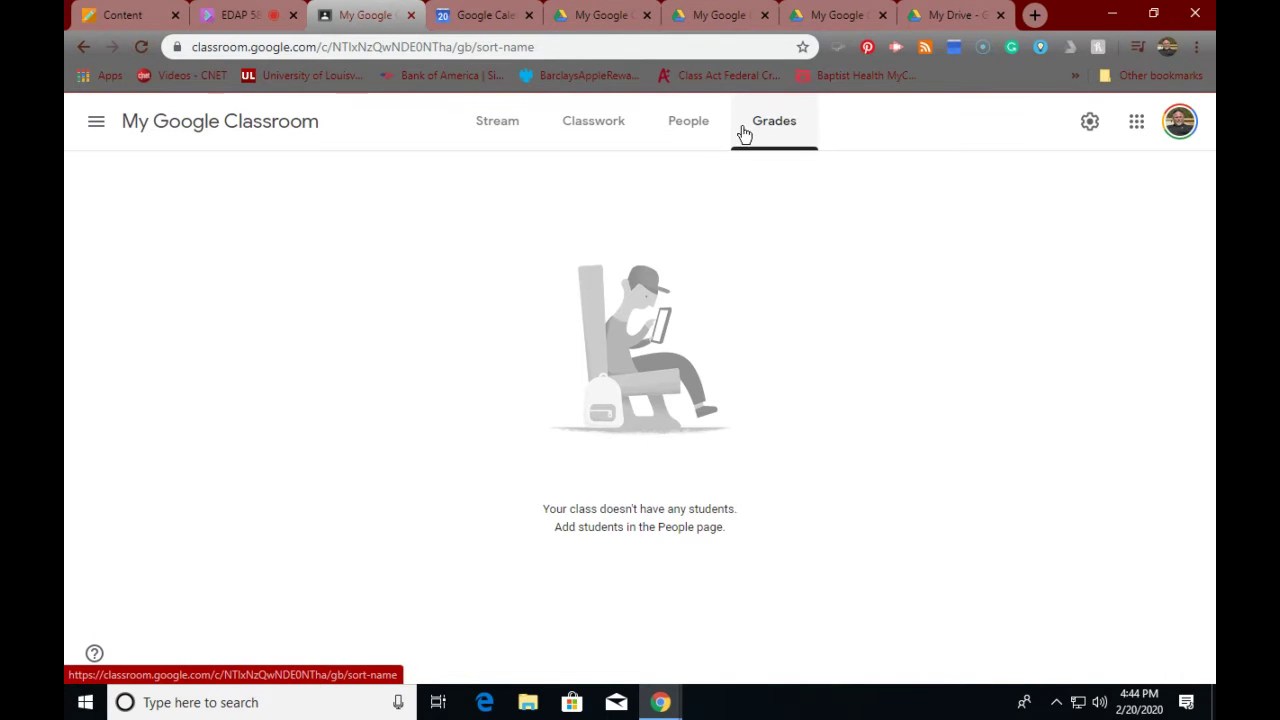
pyautogui.click(686, 129)
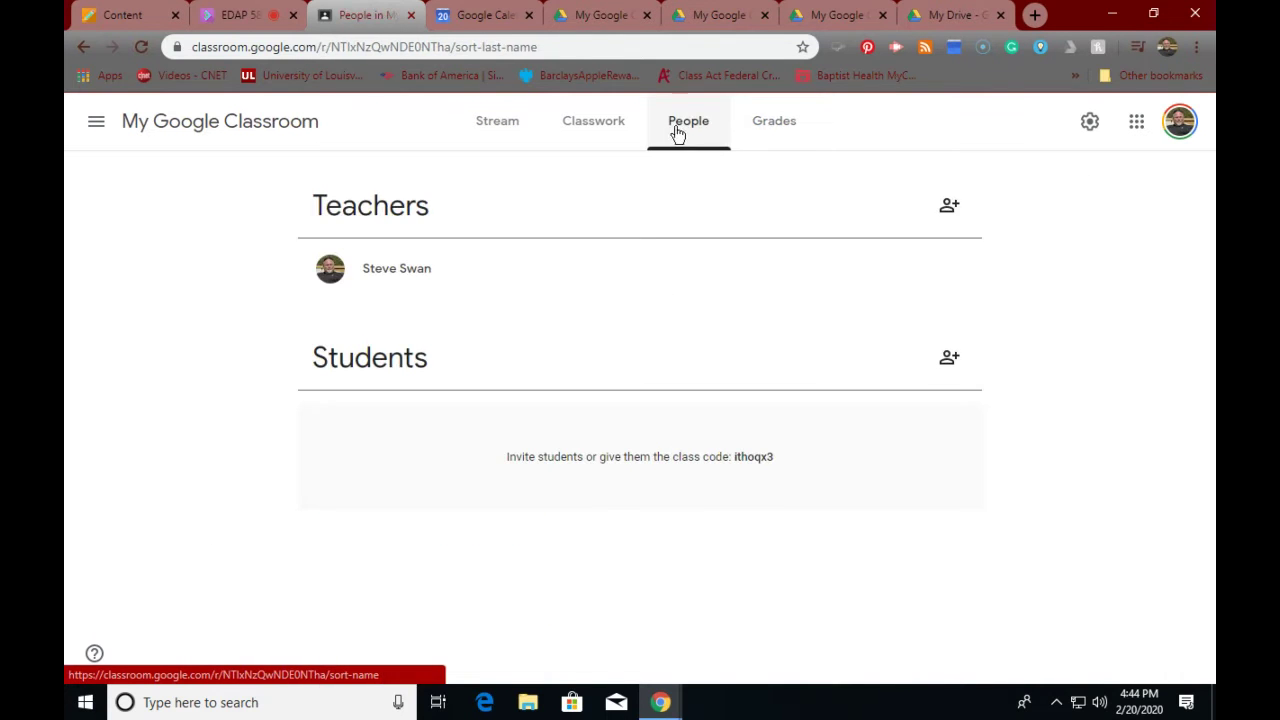
pyautogui.click(490, 130)
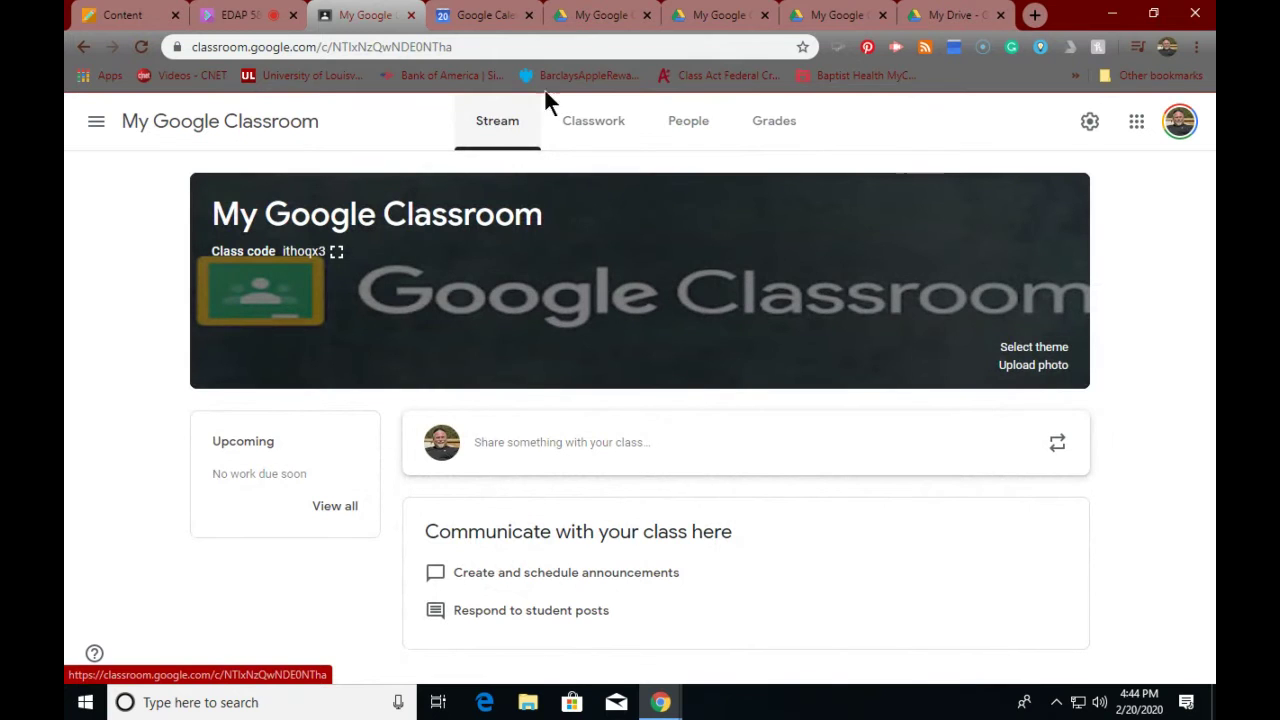
pyautogui.click(600, 20)
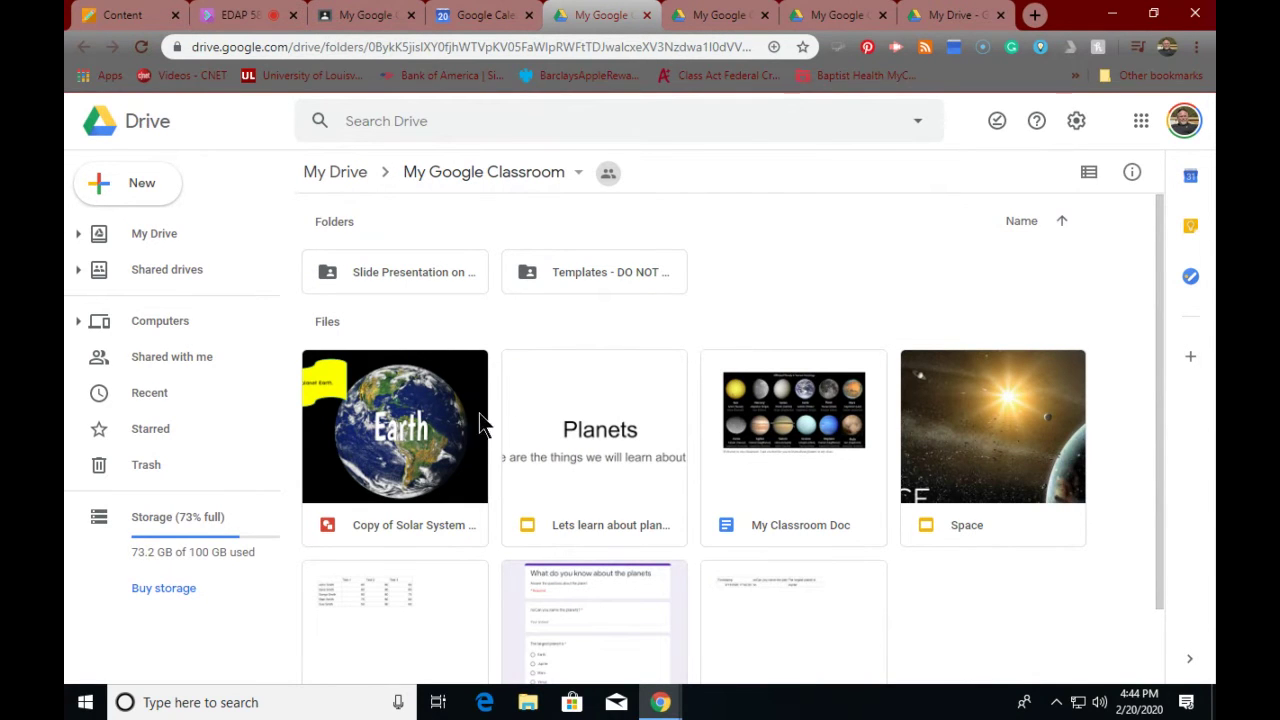
# Close the Google Calendar and My Drive browser tabs, keeping the My Google Classroom folder.
pyautogui.click(703, 15)
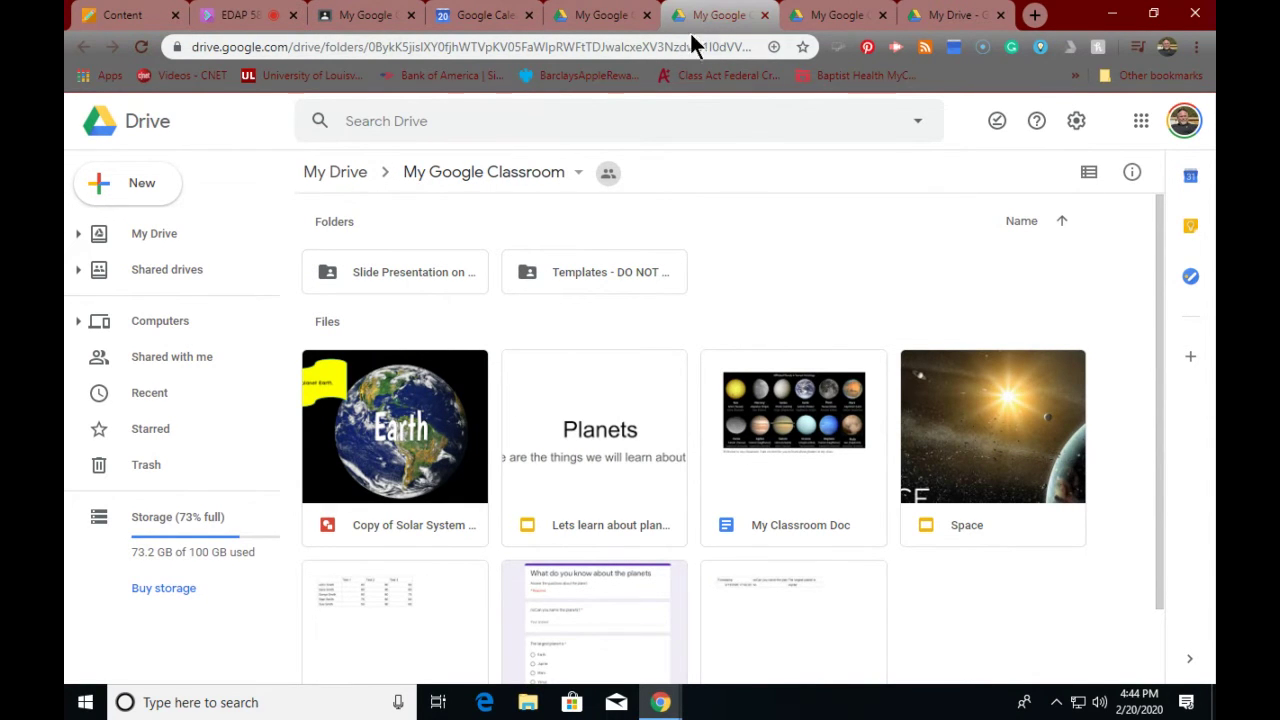
pyautogui.click(583, 28)
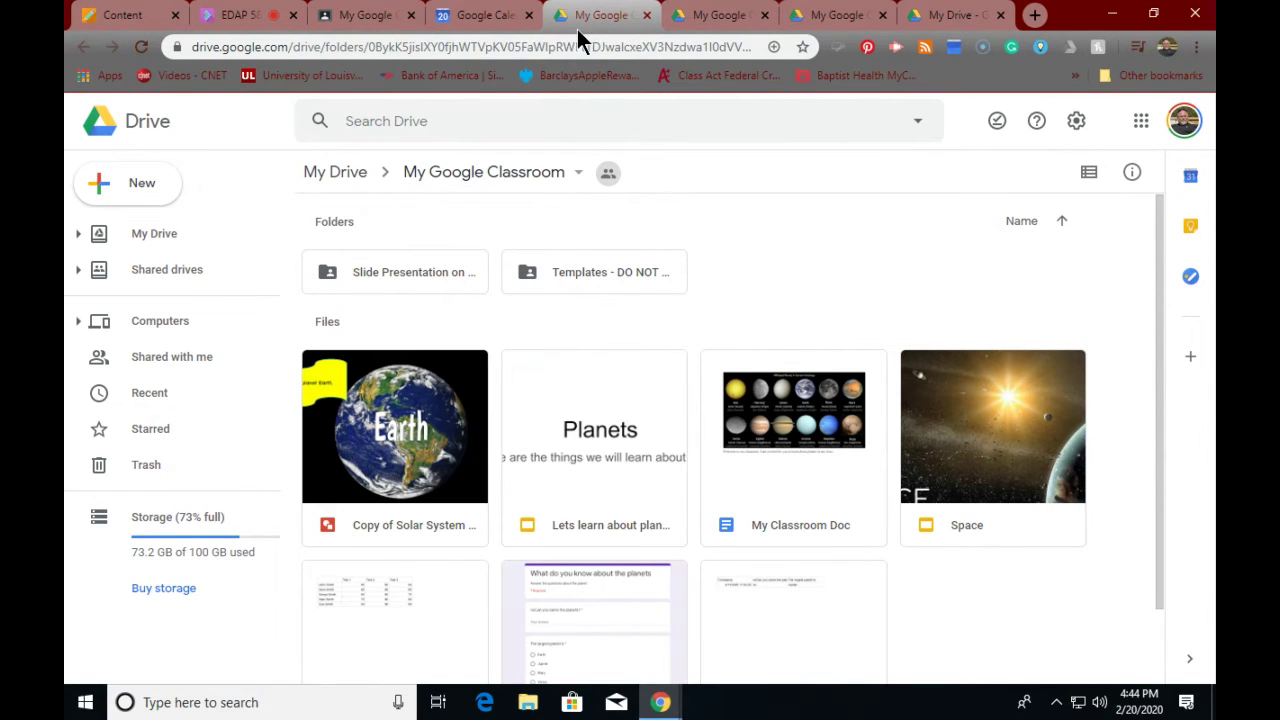
pyautogui.click(488, 30)
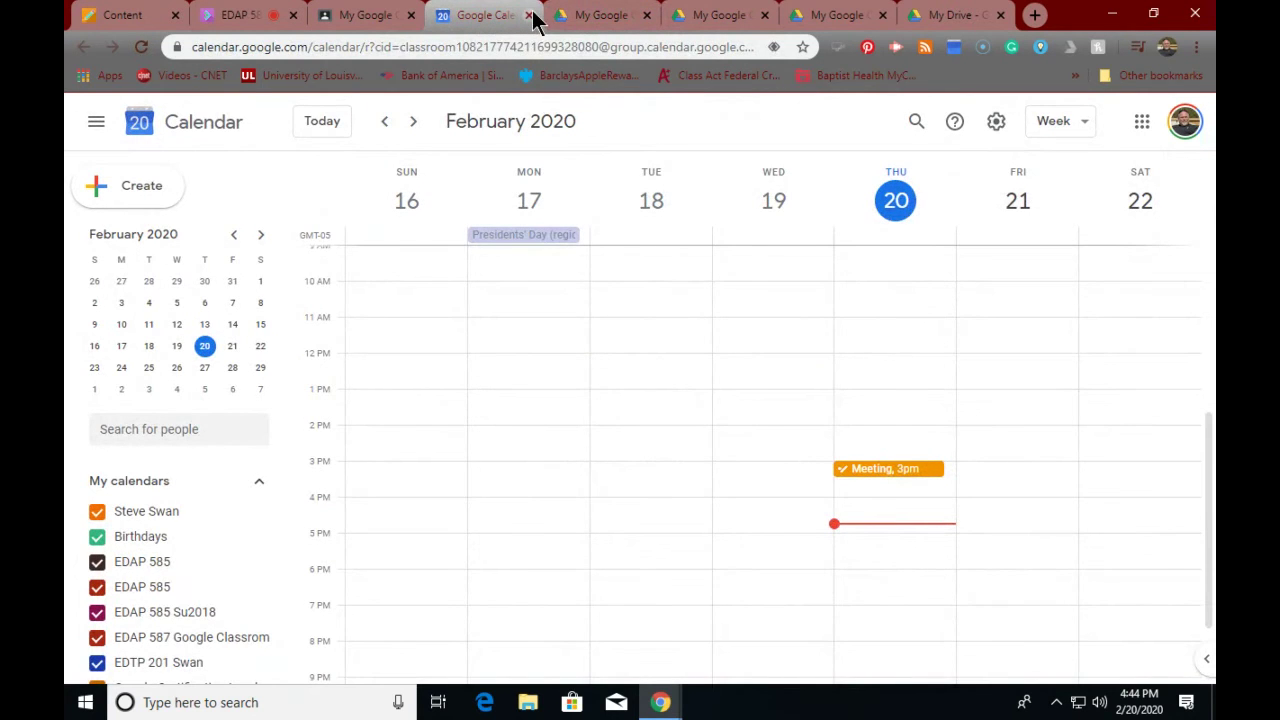
pyautogui.click(530, 16)
pyautogui.click(356, 18)
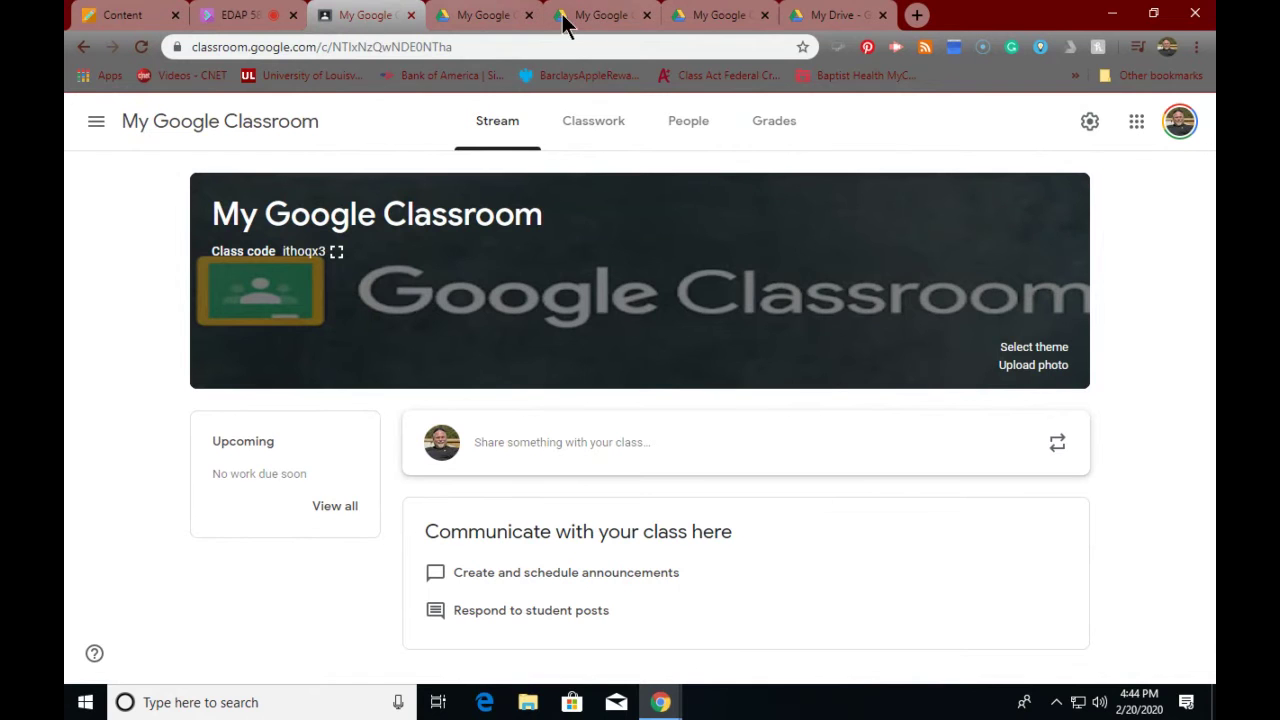
pyautogui.click(820, 16)
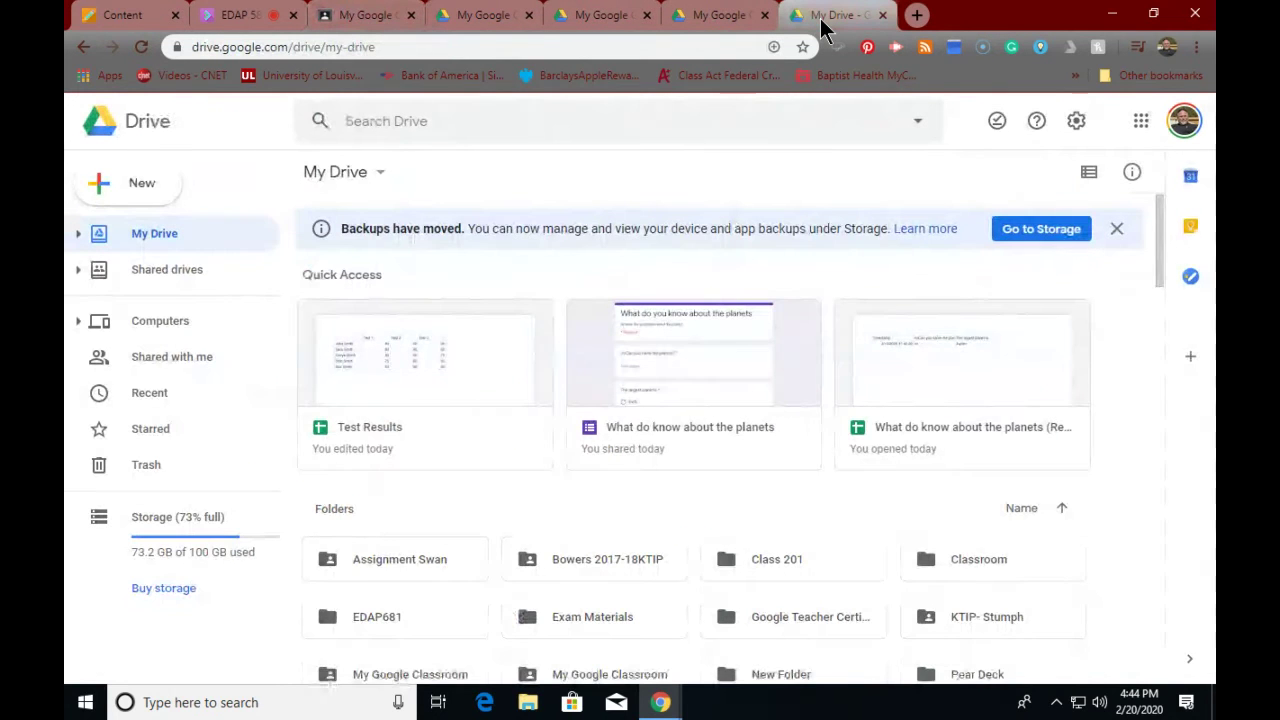
pyautogui.click(884, 15)
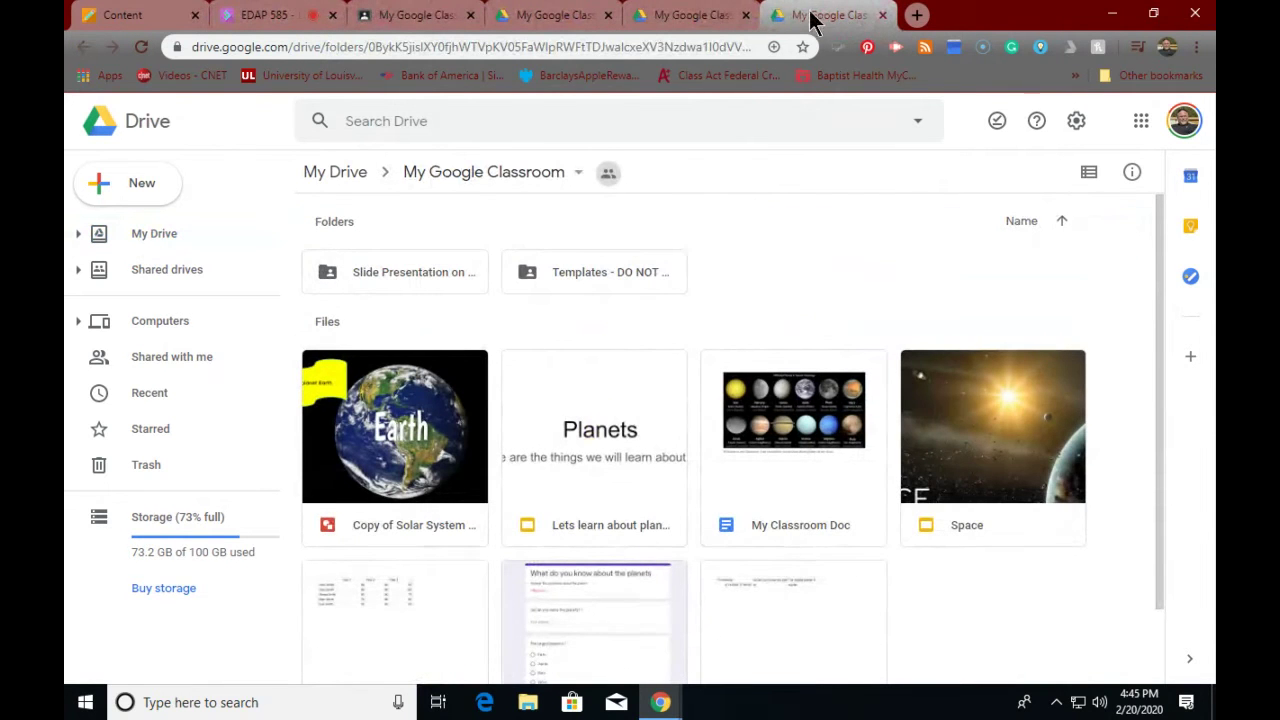
# Close the duplicate folder tab and open Test Results with Google Sheets.
pyautogui.click(883, 15)
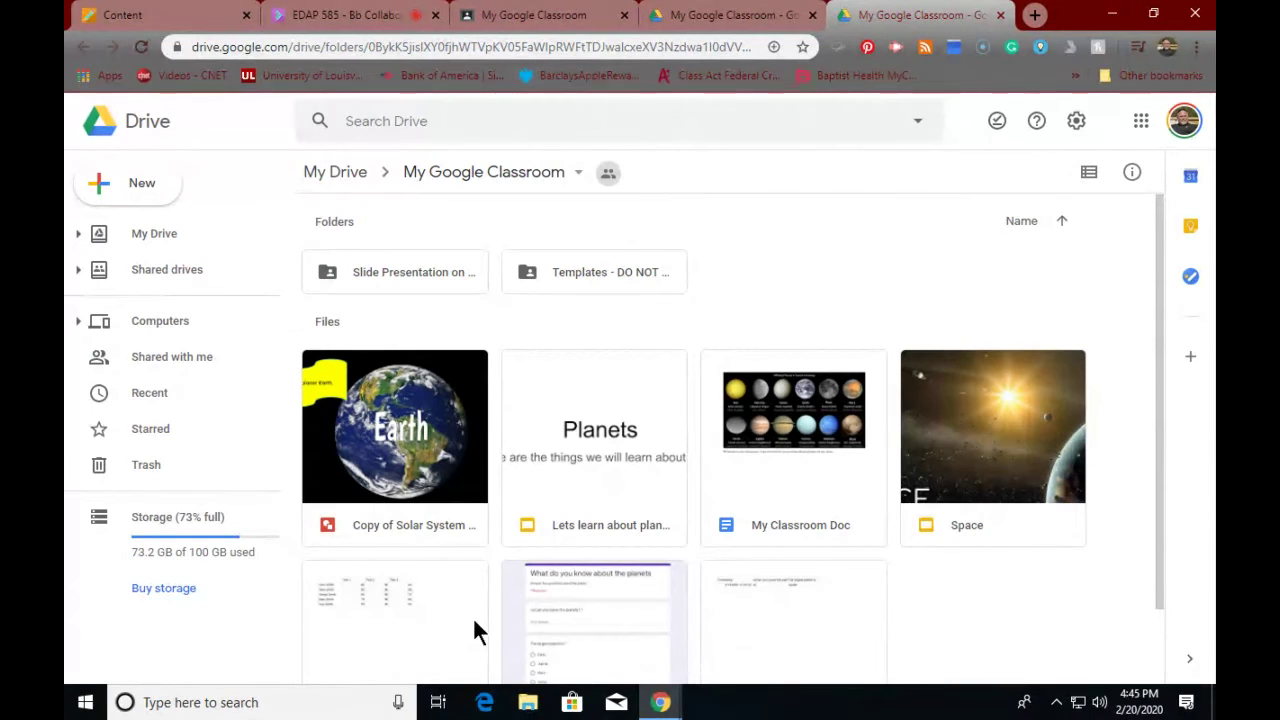
pyautogui.click(390, 621)
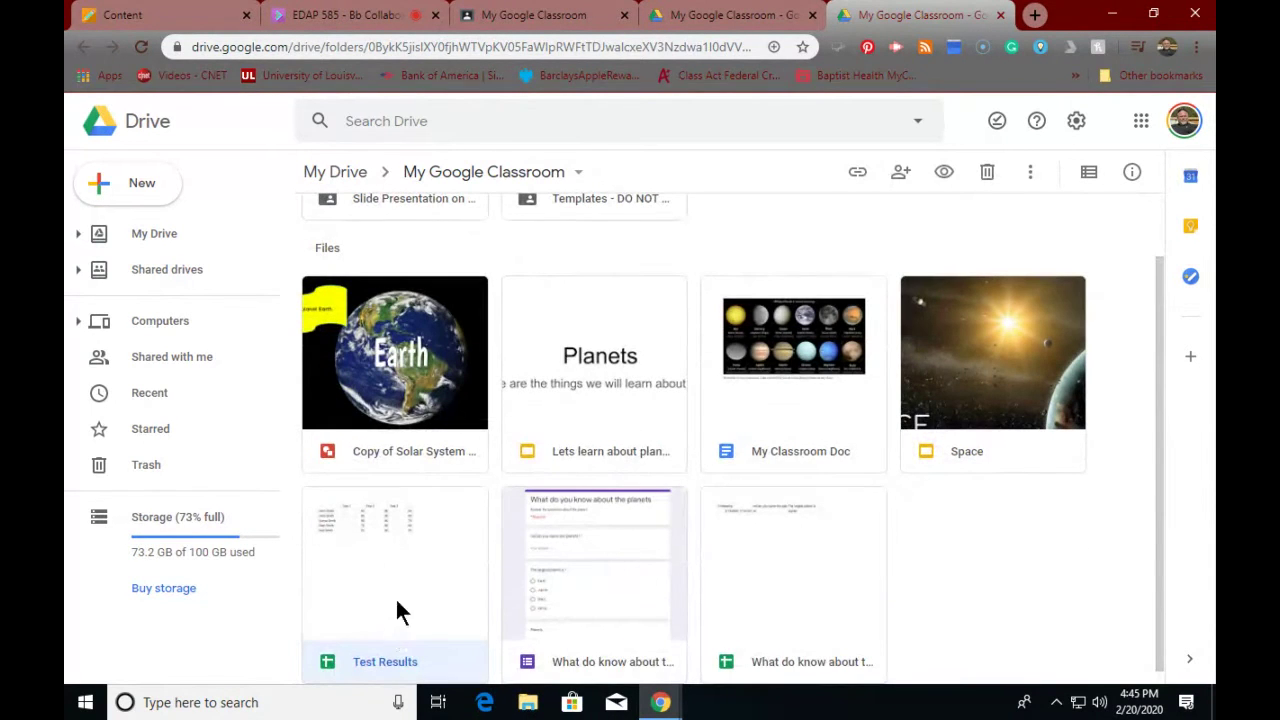
pyautogui.rightClick(375, 507)
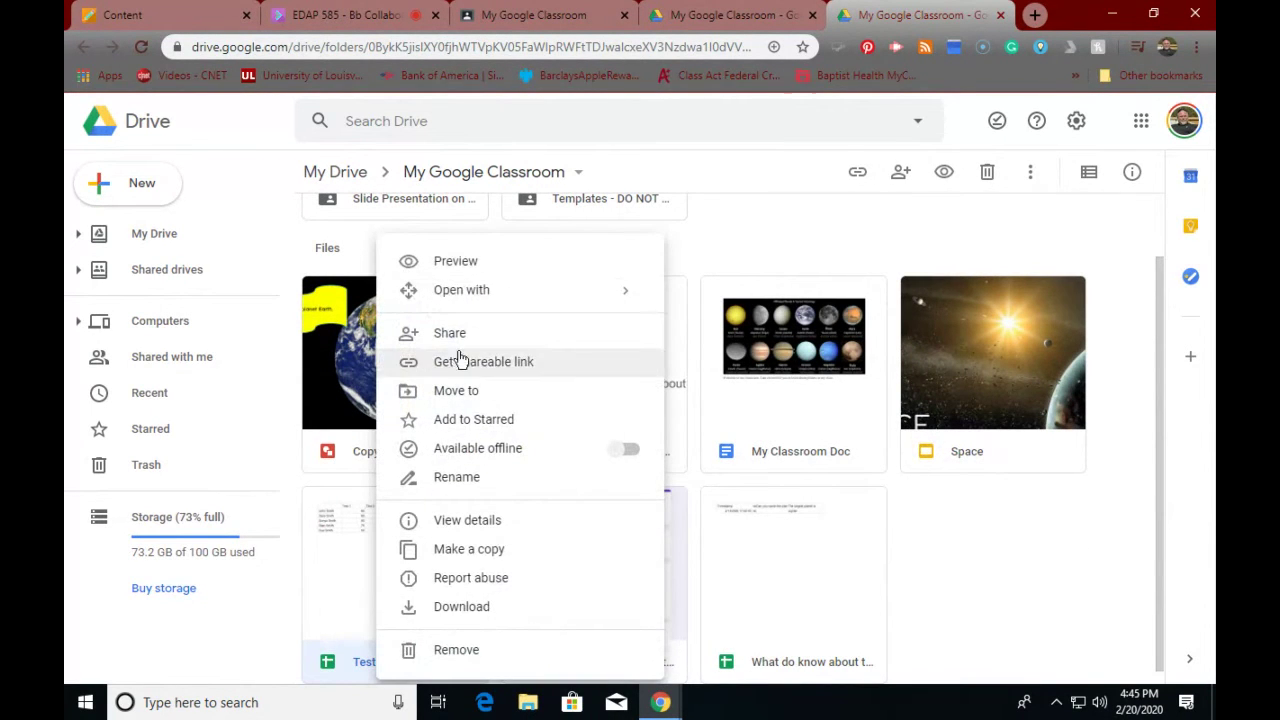
pyautogui.moveTo(461, 291)
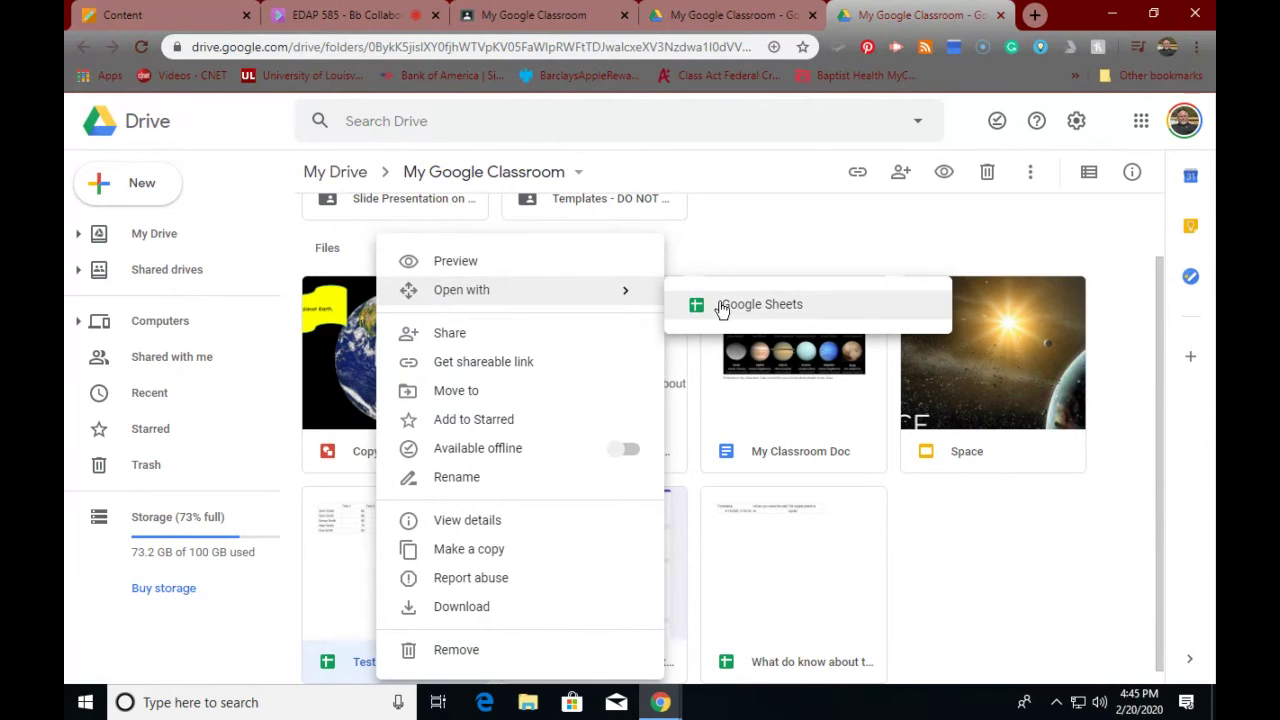
pyautogui.click(740, 304)
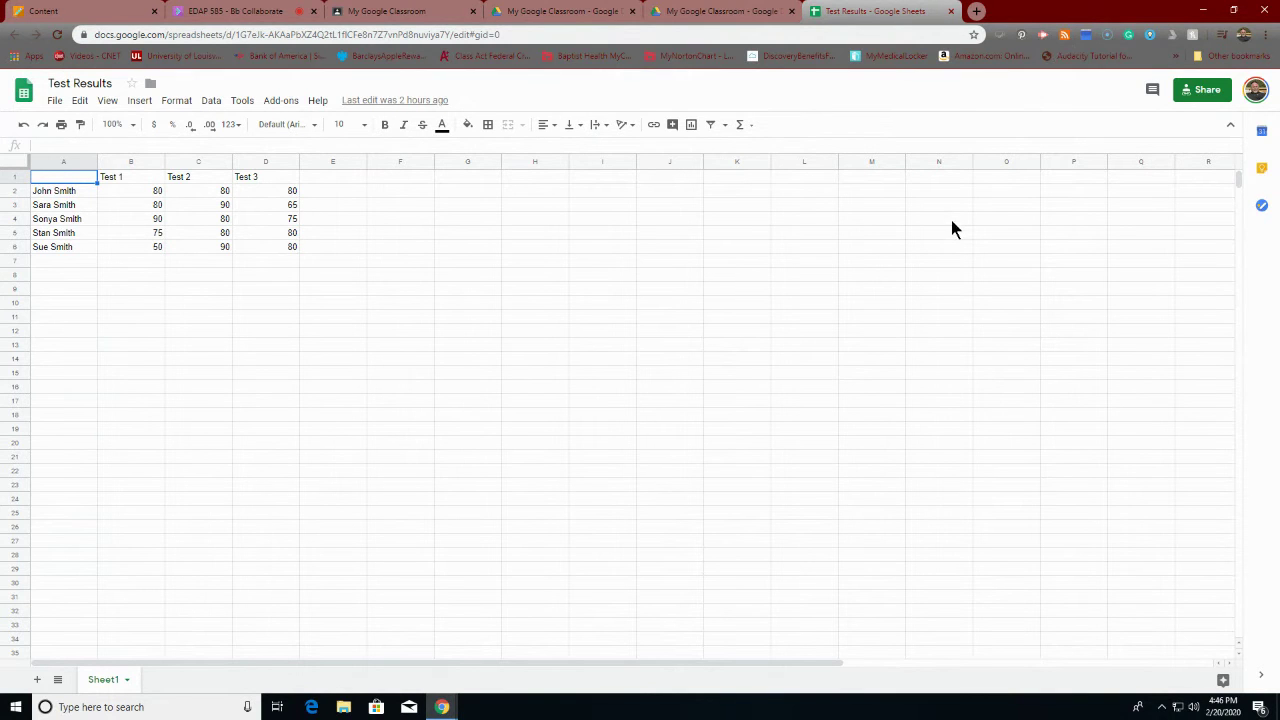
# Shrink the browser to reveal the desktop and open Windows Display settings.
pyautogui.moveTo(1023, 14); pyautogui.dragTo(963, 120)
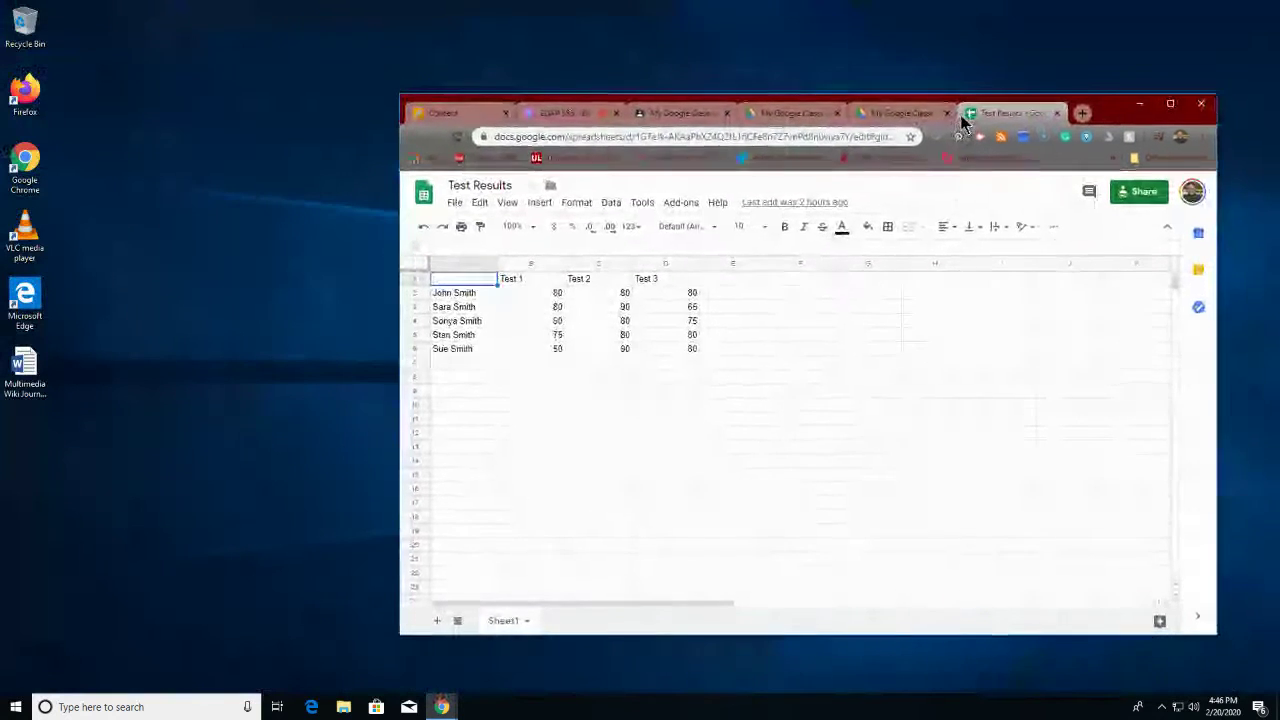
pyautogui.rightClick(237, 162)
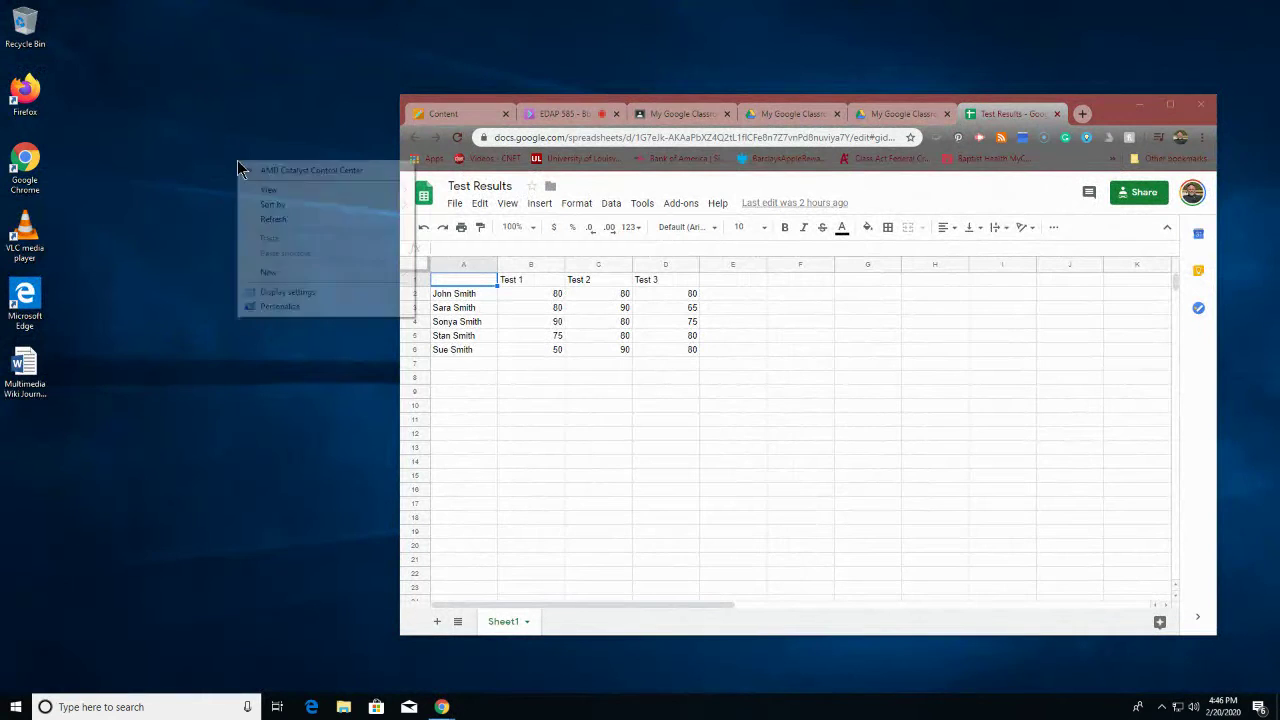
pyautogui.click(263, 292)
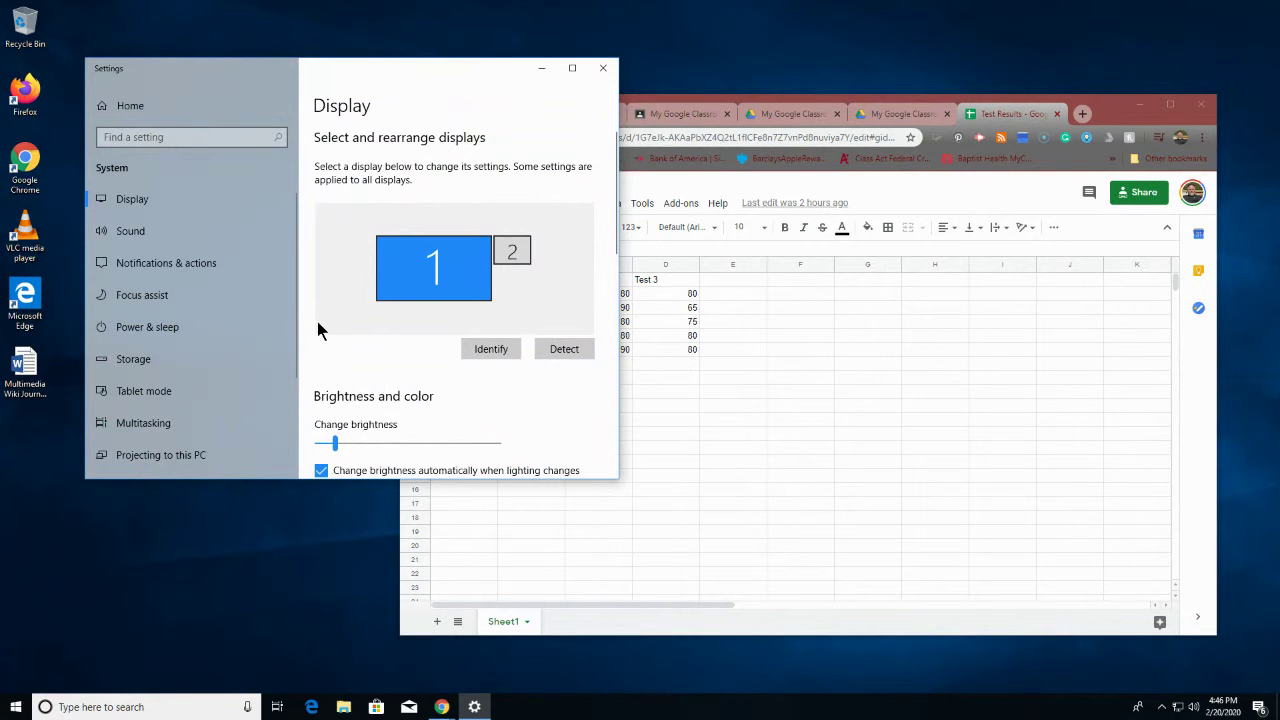
pyautogui.scroll(-3, 320, 322)
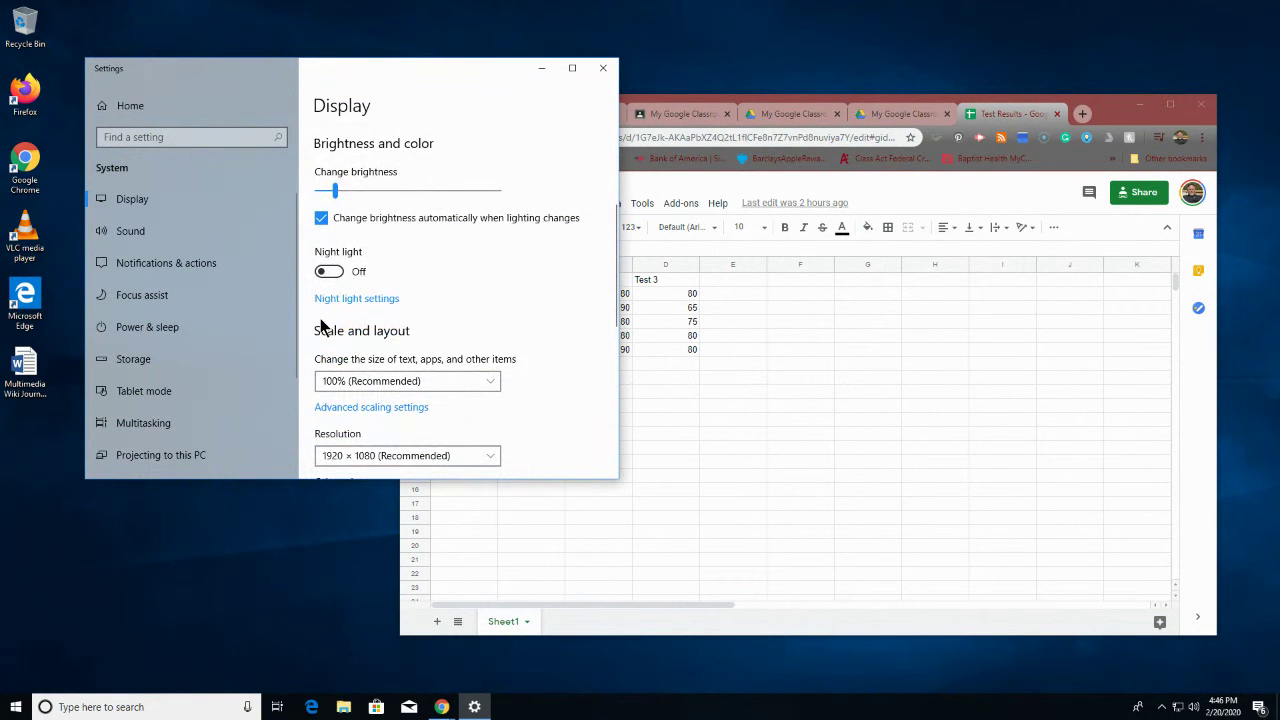
pyautogui.scroll(5, 320, 320)
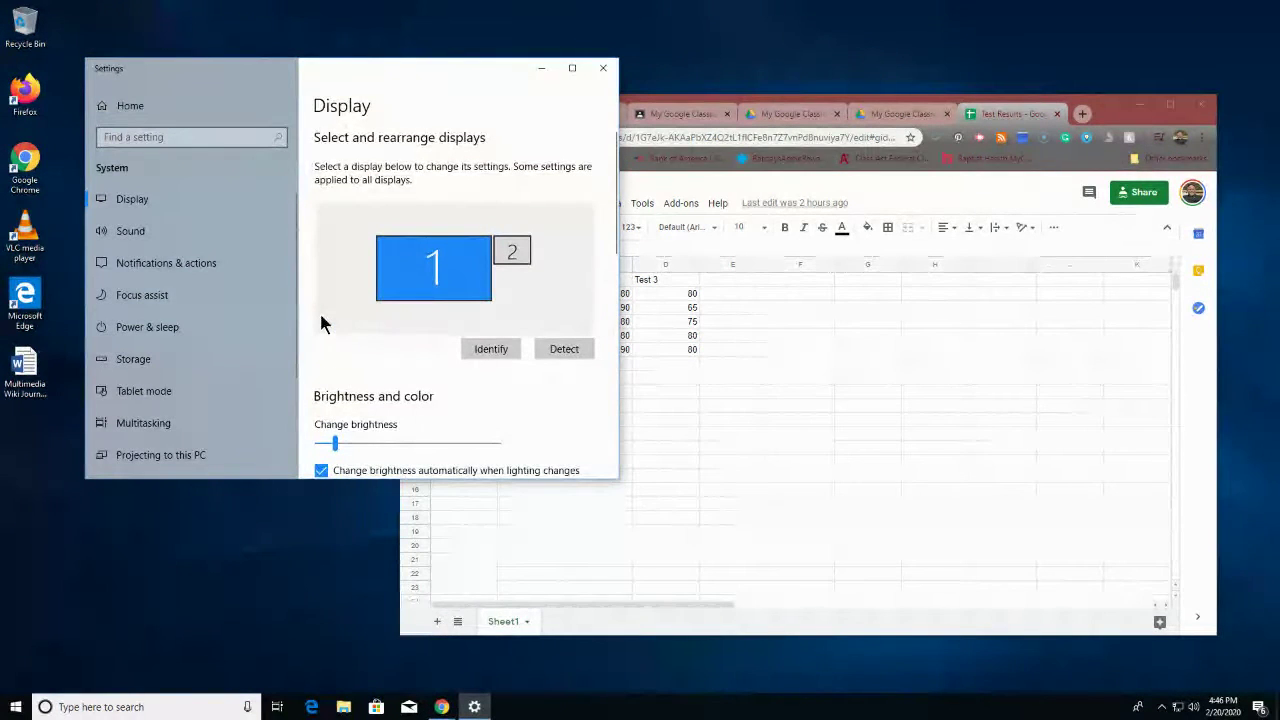
pyautogui.click(151, 199)
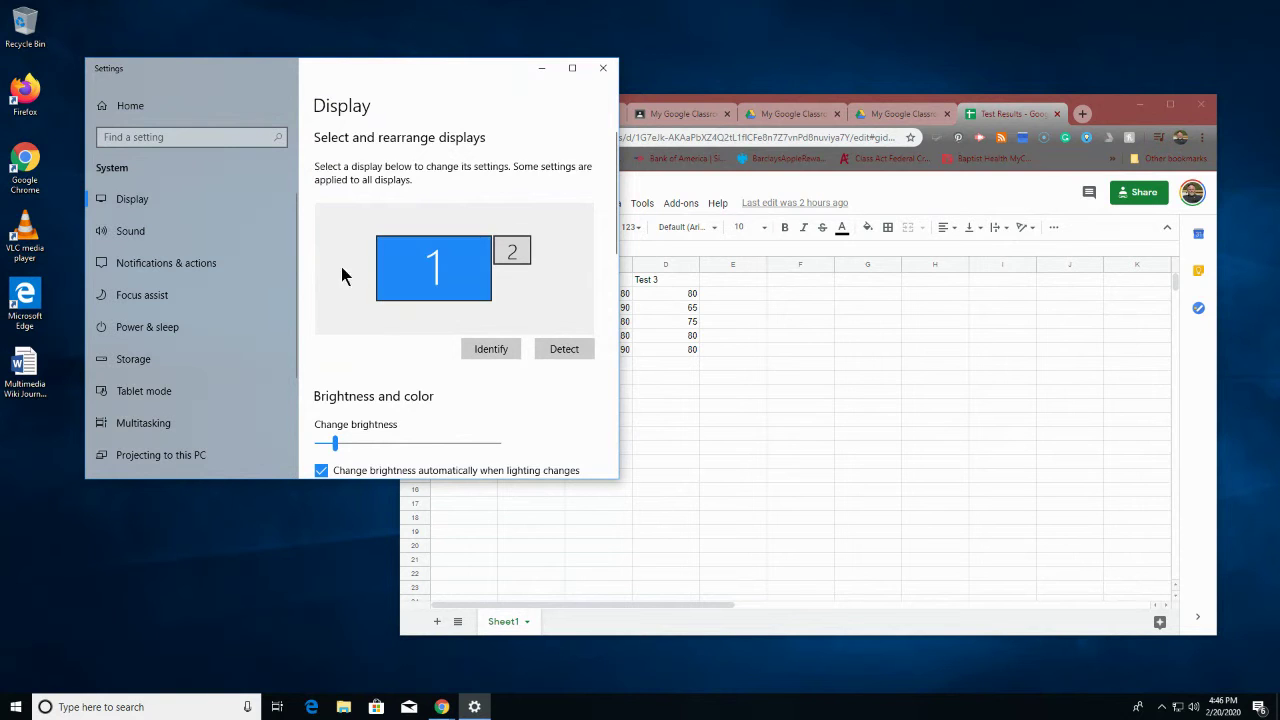
pyautogui.scroll(-3, 342, 294)
pyautogui.scroll(-1, 342, 294)
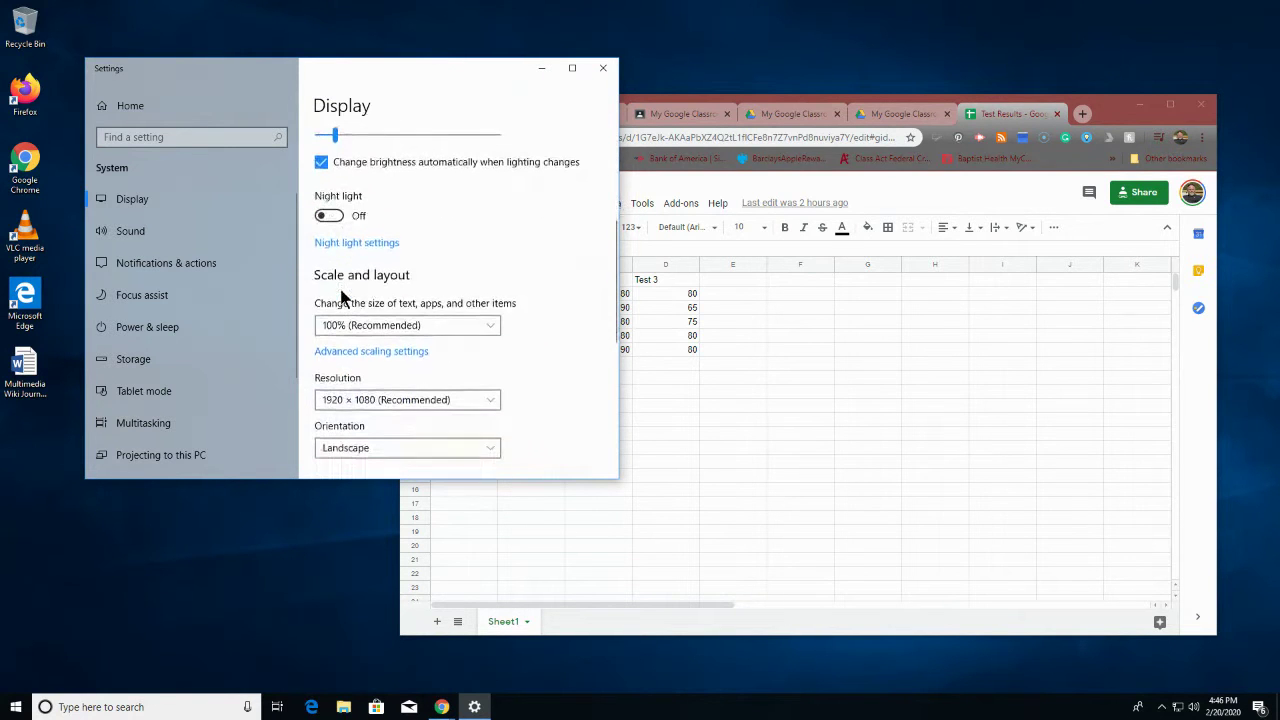
pyautogui.scroll(-2, 342, 294)
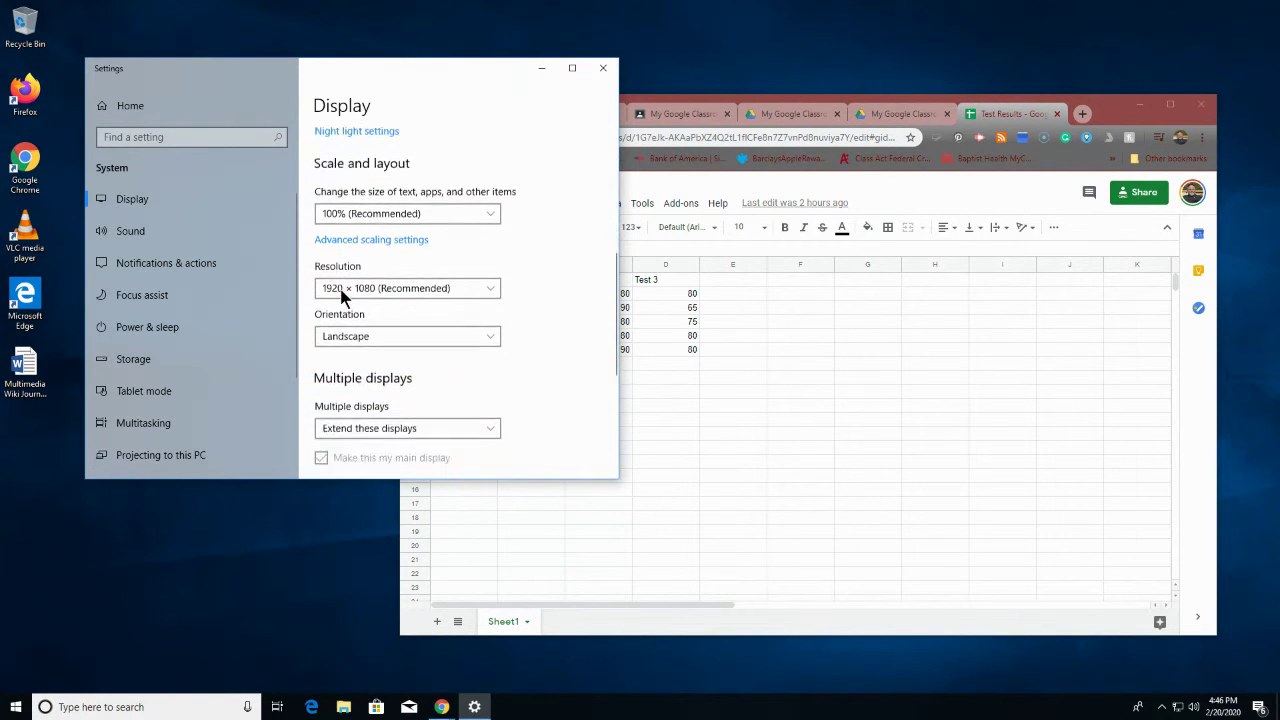
# Set the screen resolution to 1600 × 900, keep the change, and close Settings.
pyautogui.click(361, 268)
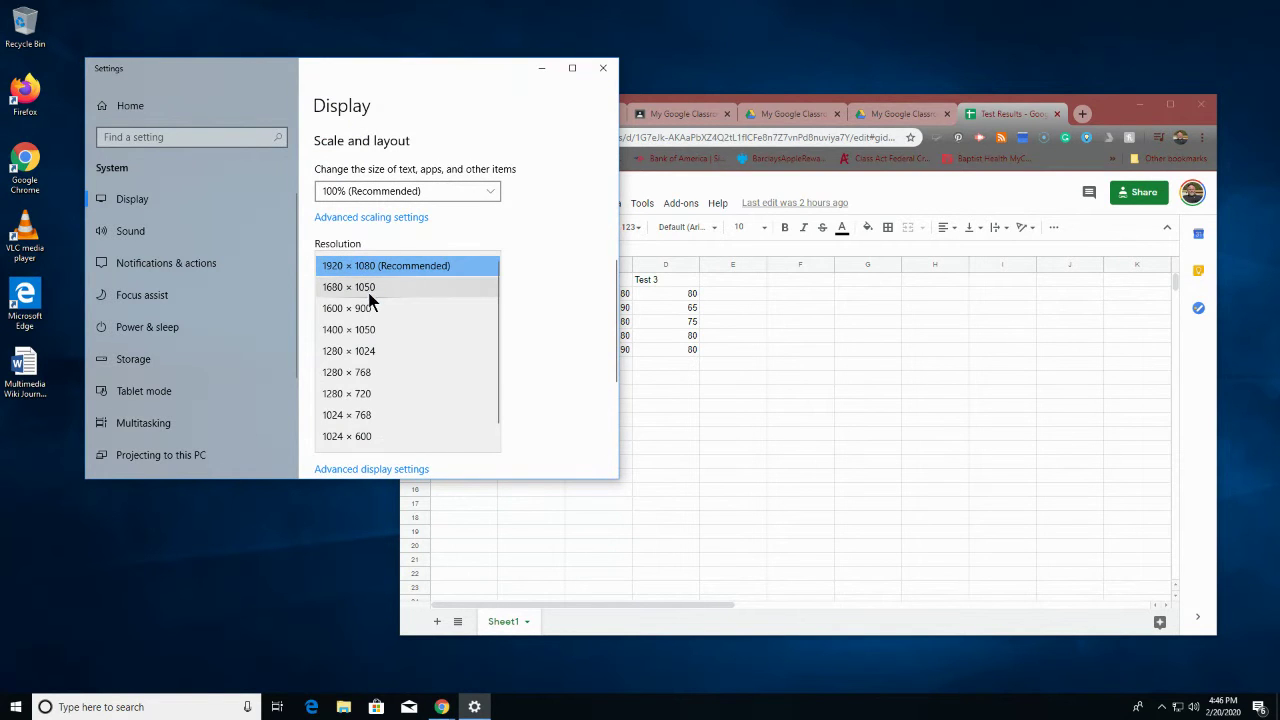
pyautogui.click(366, 308)
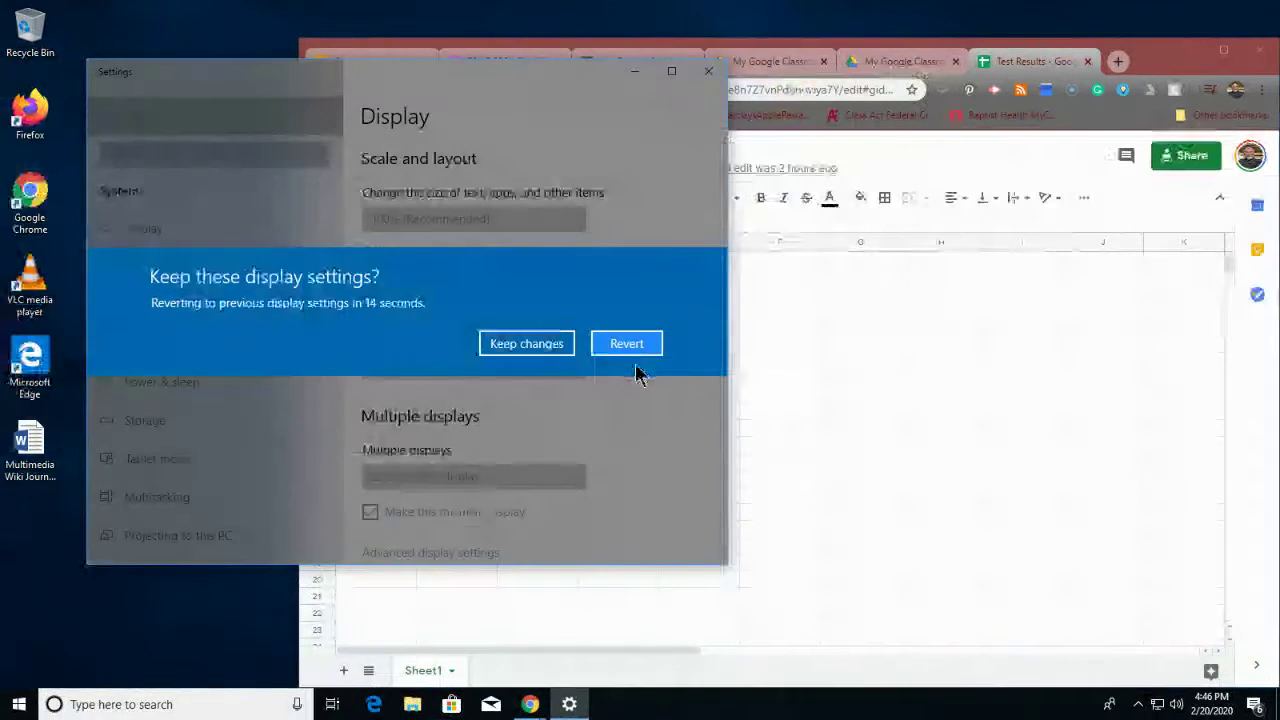
pyautogui.click(544, 344)
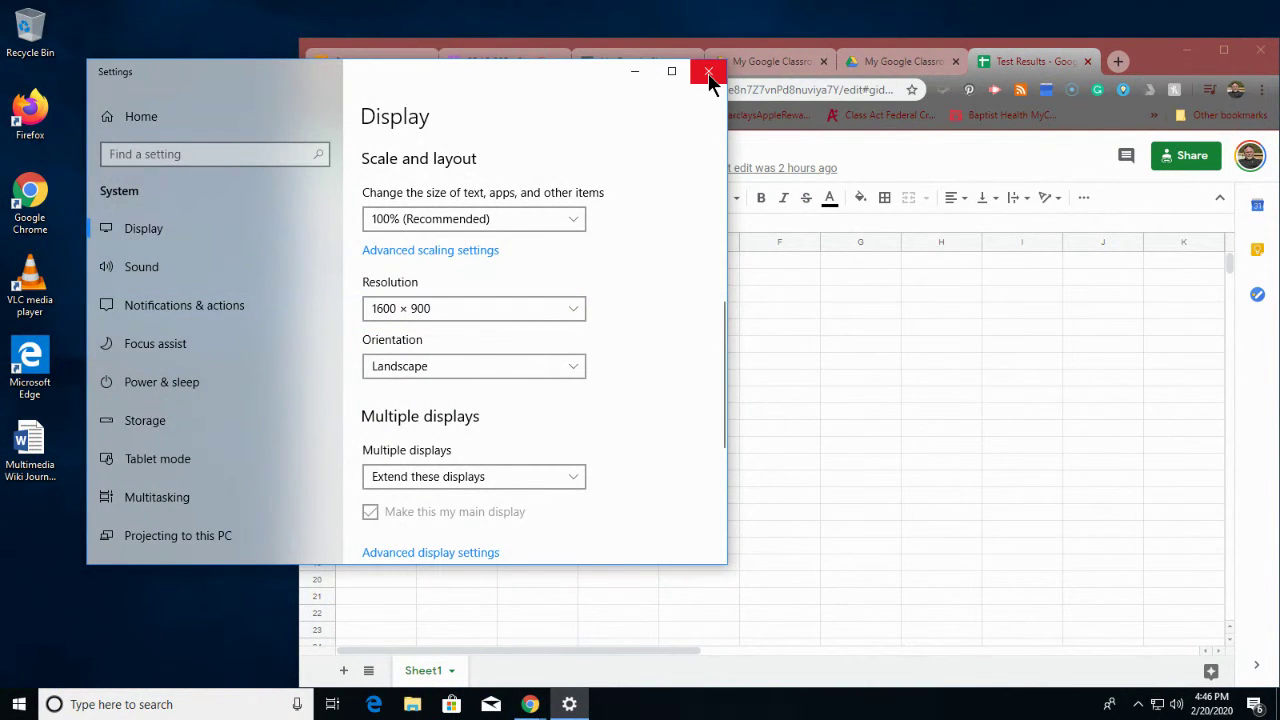
pyautogui.click(708, 73)
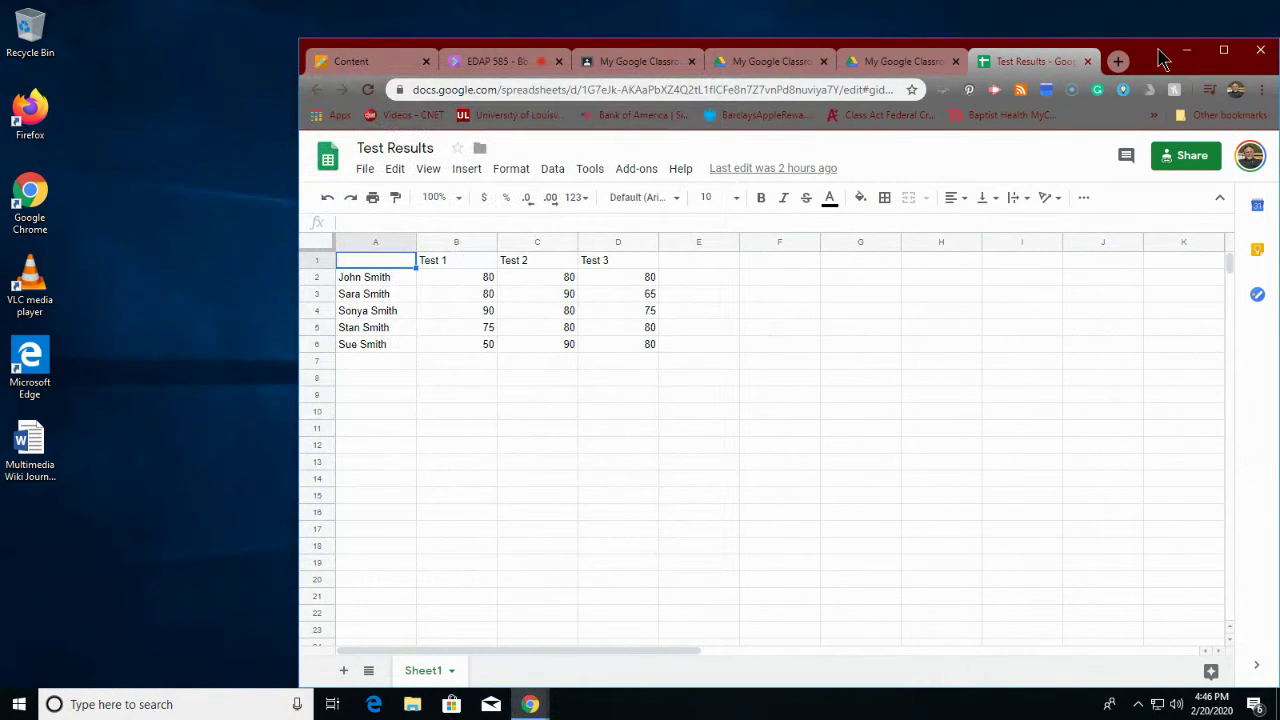
pyautogui.moveTo(1160, 60); pyautogui.dragTo(1001, 46)
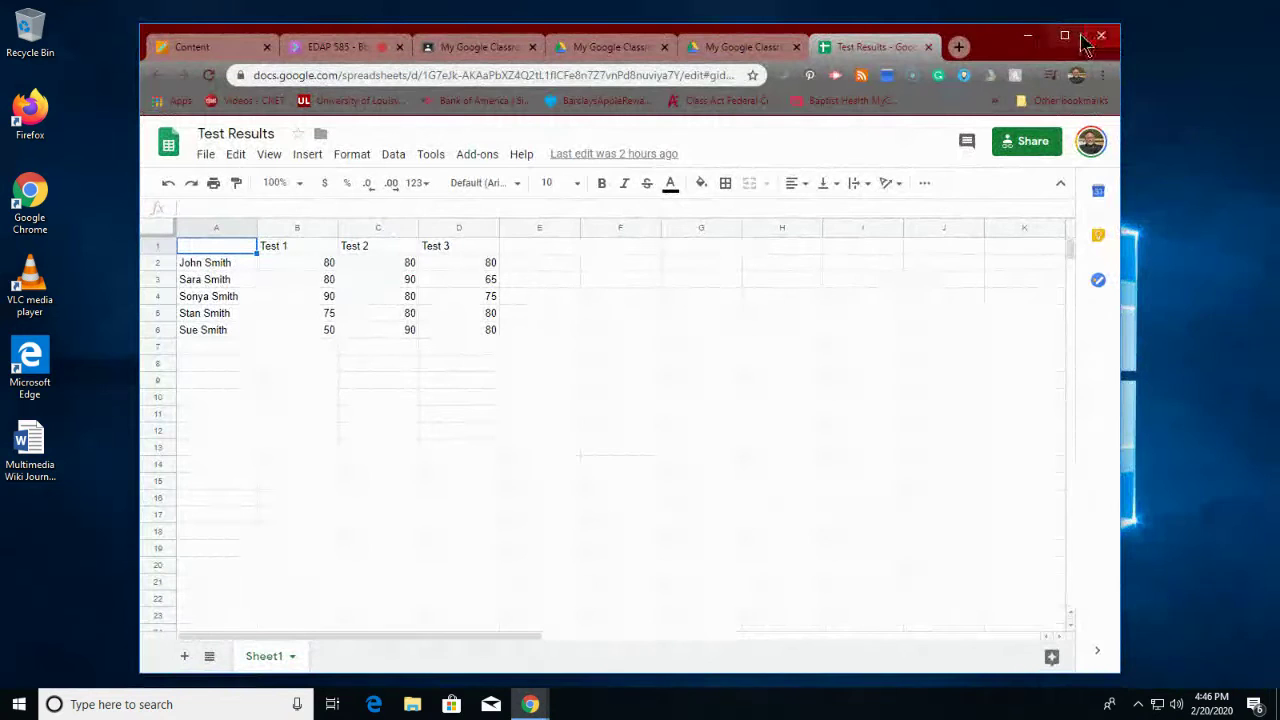
# Maximize the Chrome window so the Test Results sheet fills the screen.
pyautogui.click(1065, 37)
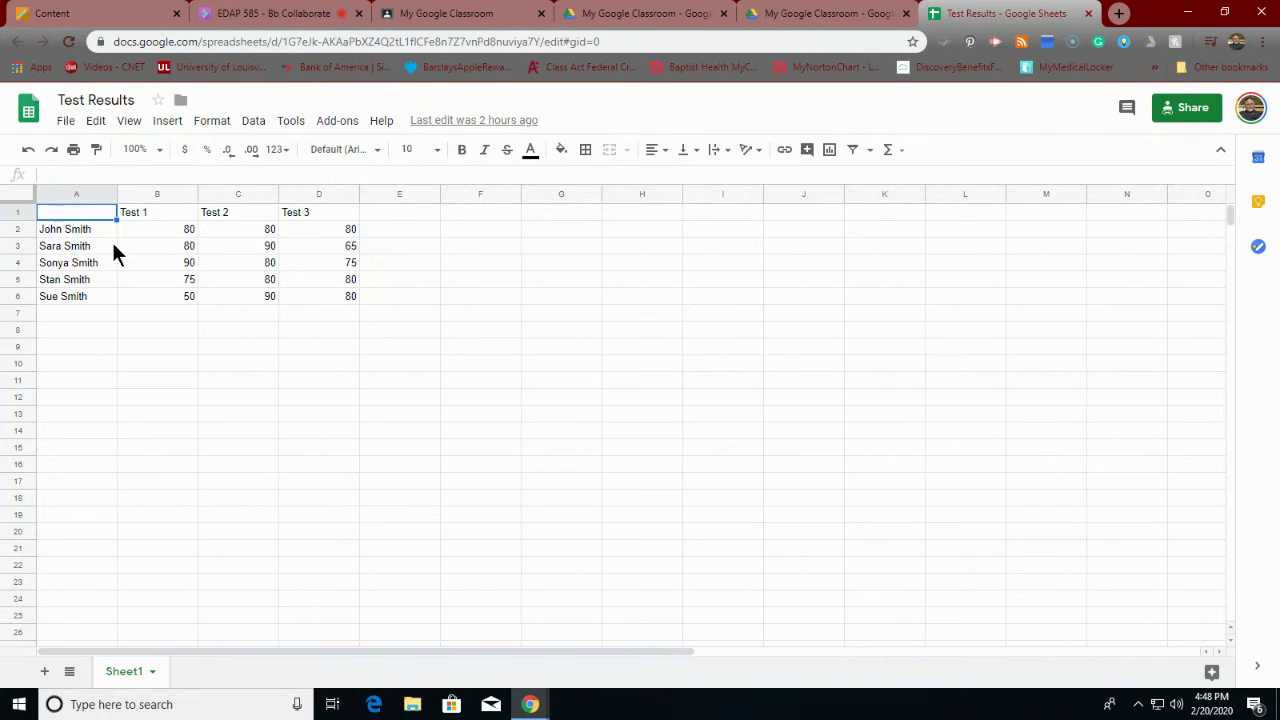
# Select cell E2 and bring up the Insert > Function list showing AVERAGE.
pyautogui.click(396, 236)
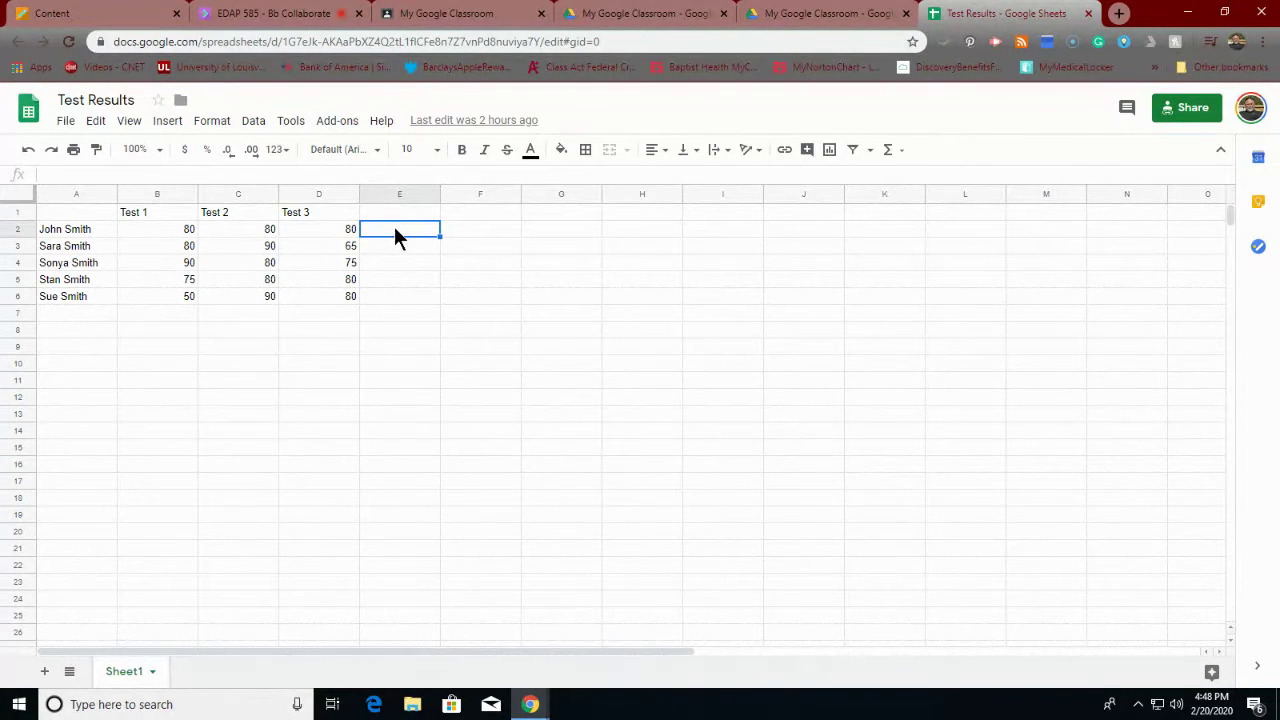
pyautogui.click(254, 121)
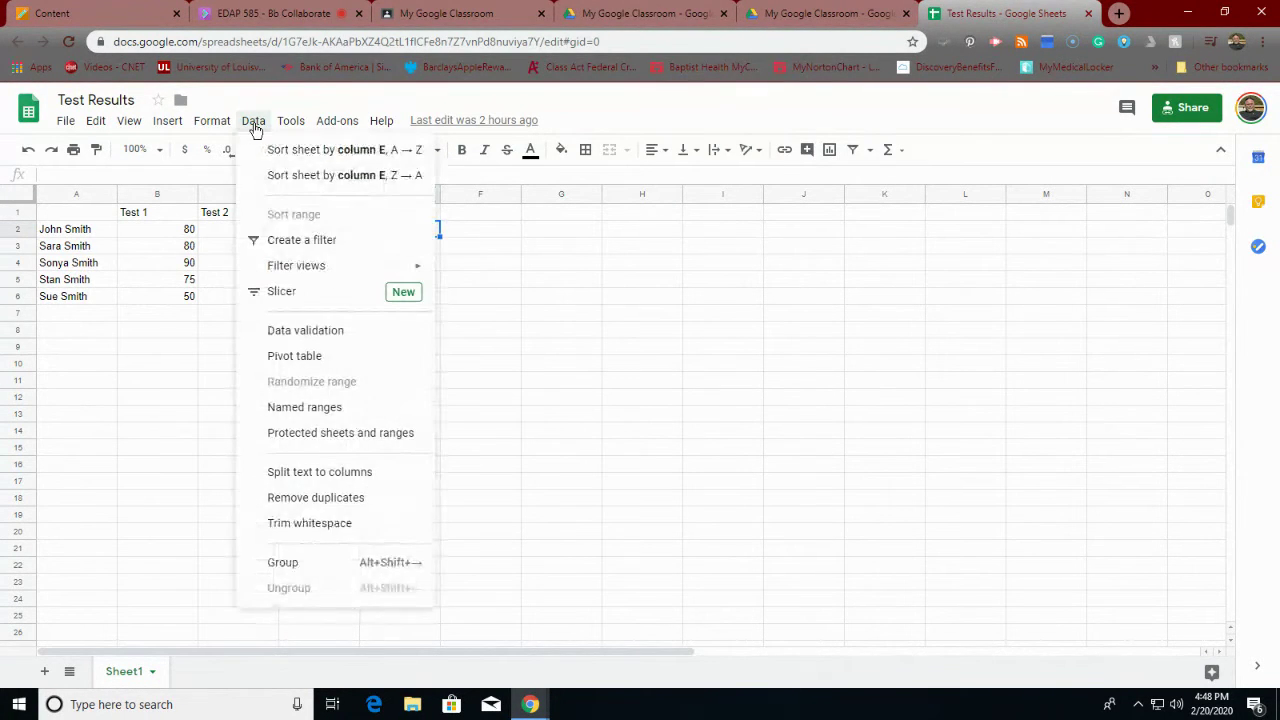
pyautogui.moveTo(226, 121)
pyautogui.moveTo(176, 128)
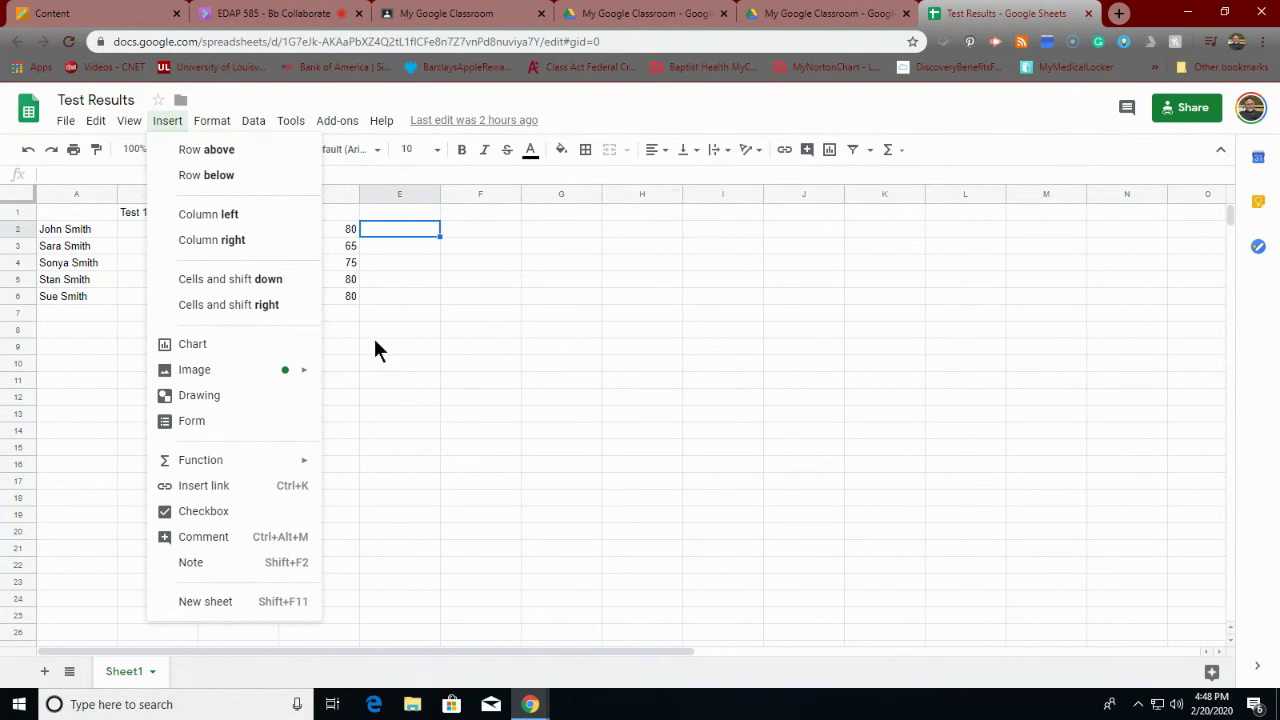
pyautogui.moveTo(265, 462)
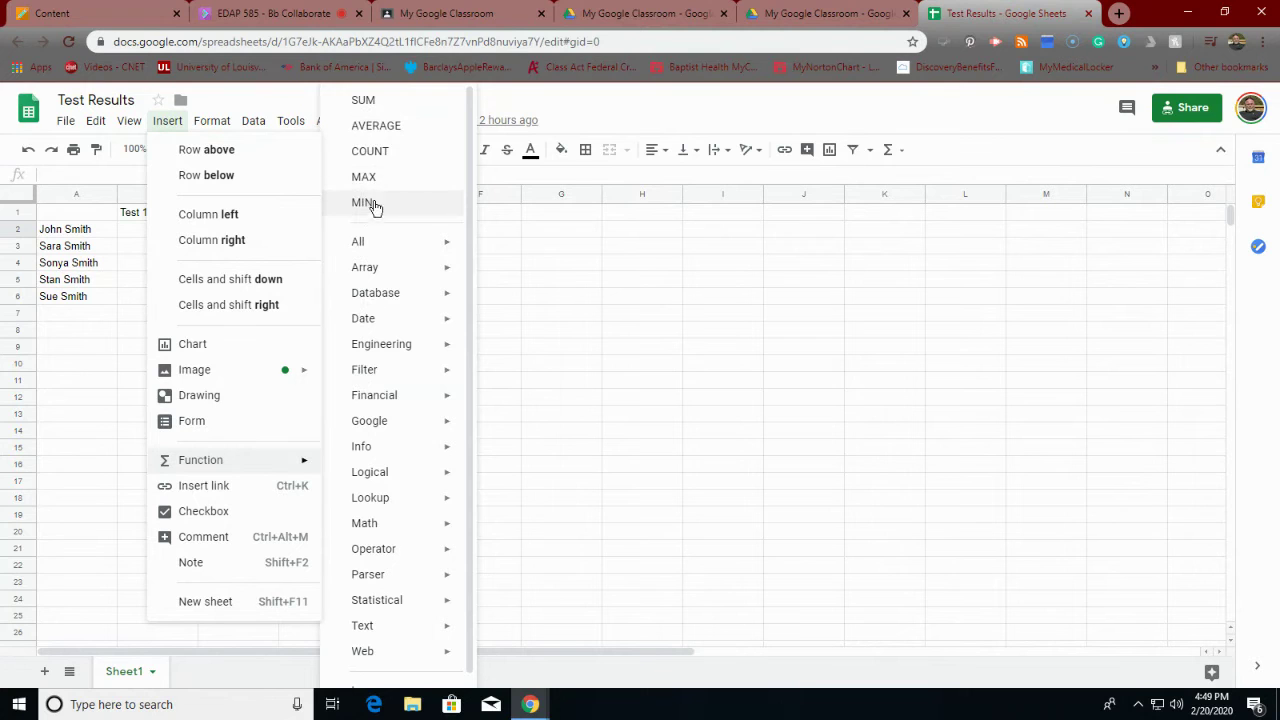
# Fill E2 and E3 with the AVERAGE of each row's Test 1–3 scores (B:D).
pyautogui.click(374, 127)
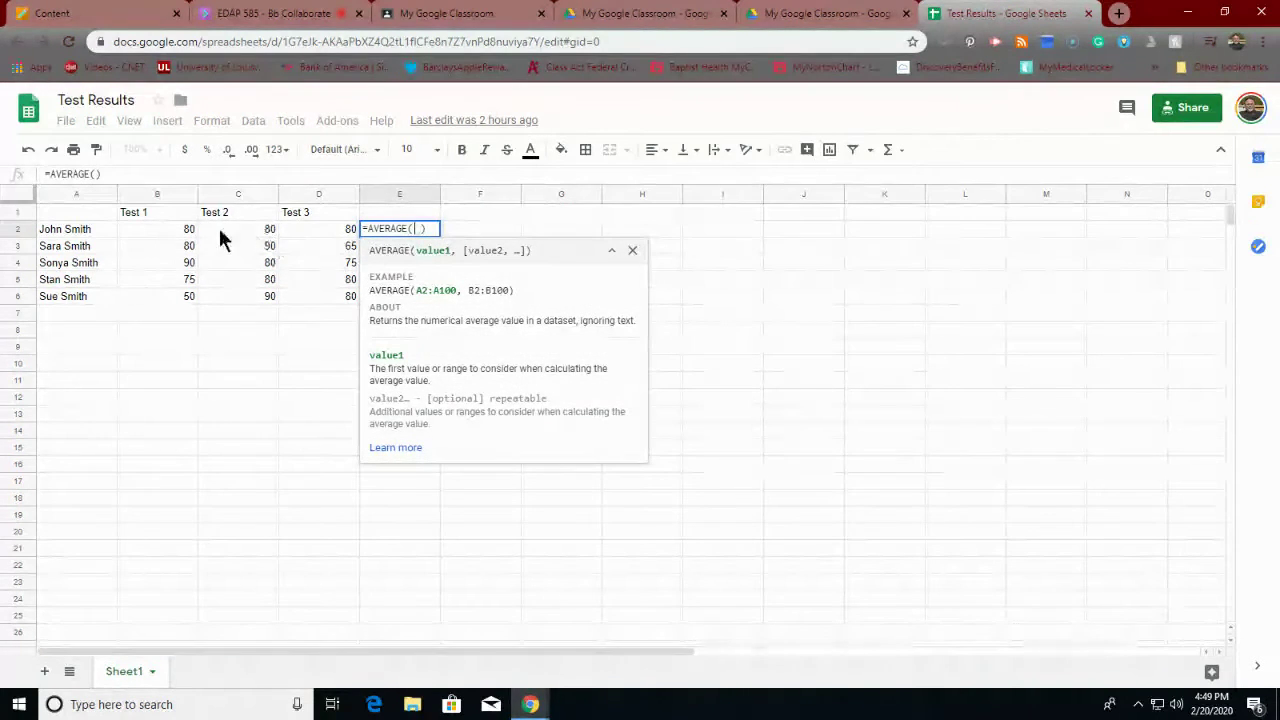
pyautogui.moveTo(157, 232); pyautogui.dragTo(312, 230)
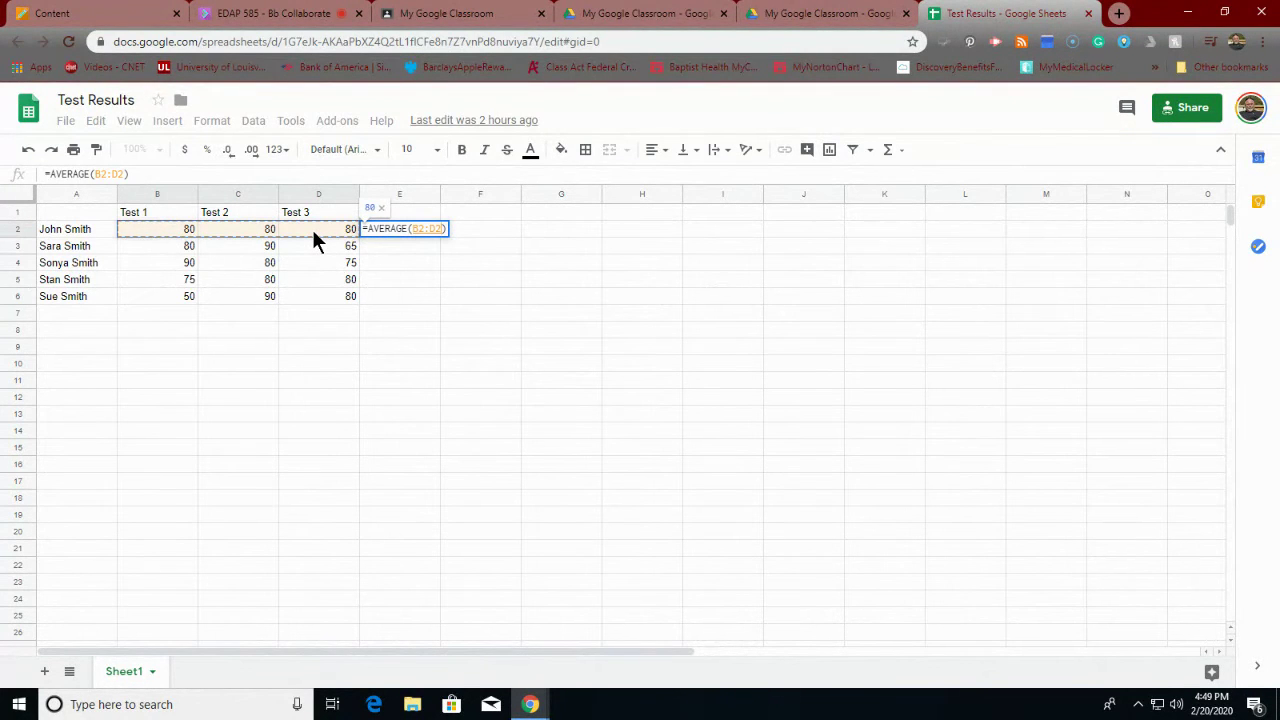
pyautogui.press('Return')
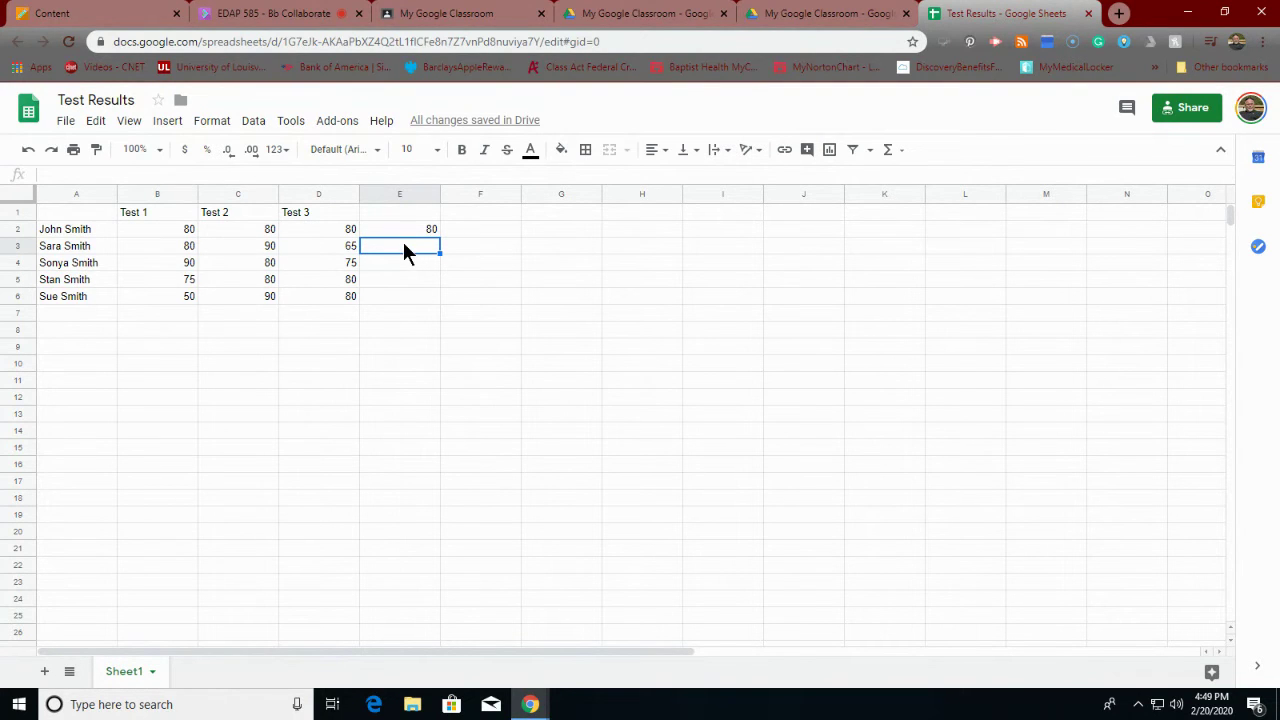
pyautogui.click(158, 122)
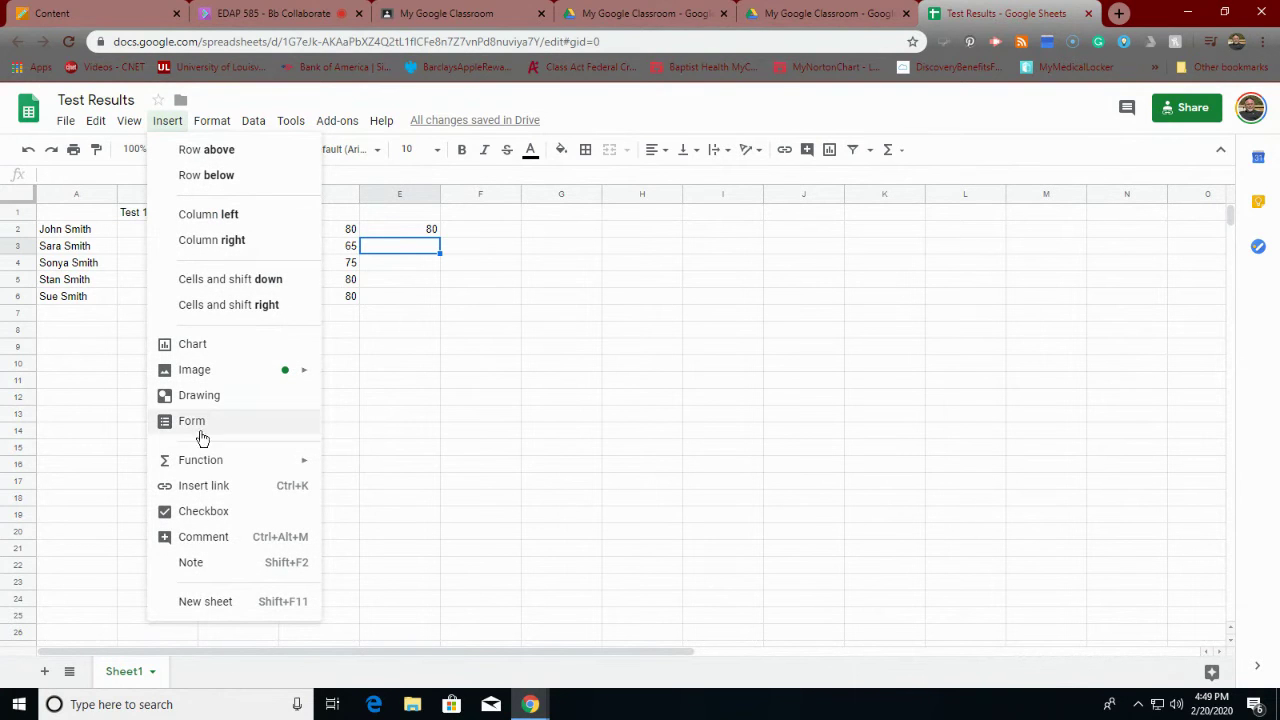
pyautogui.moveTo(200, 458)
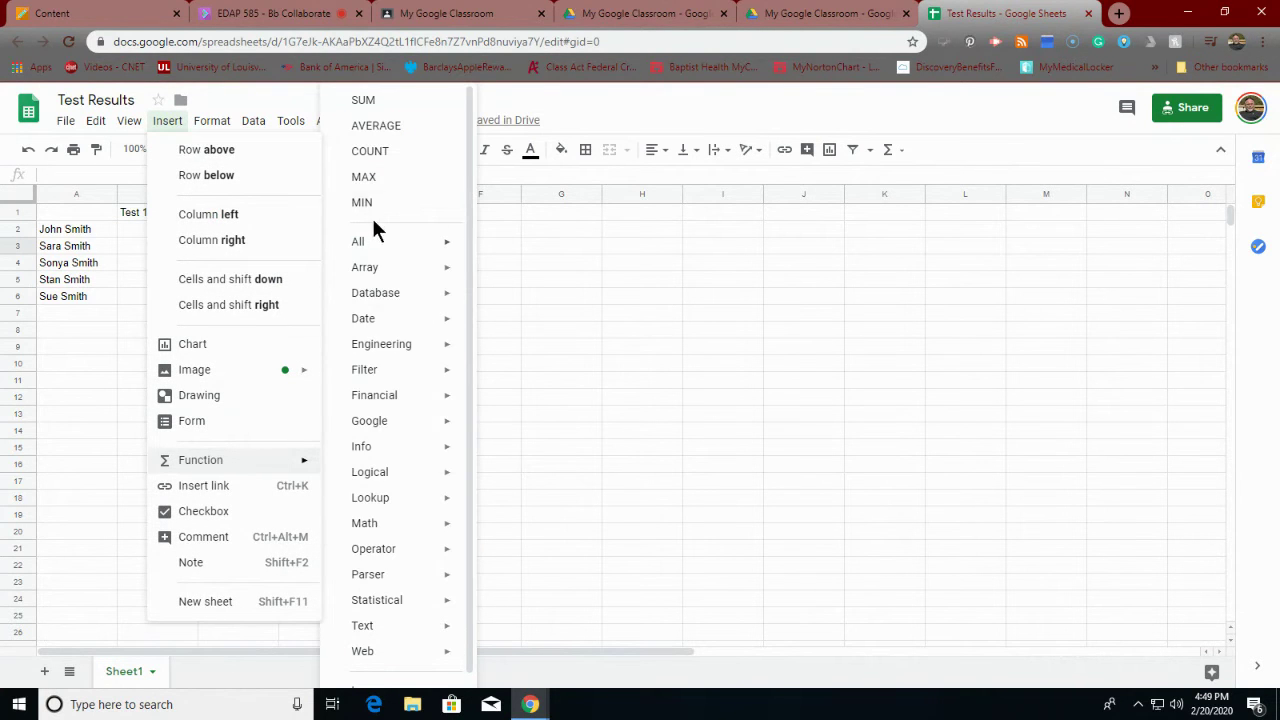
pyautogui.click(370, 127)
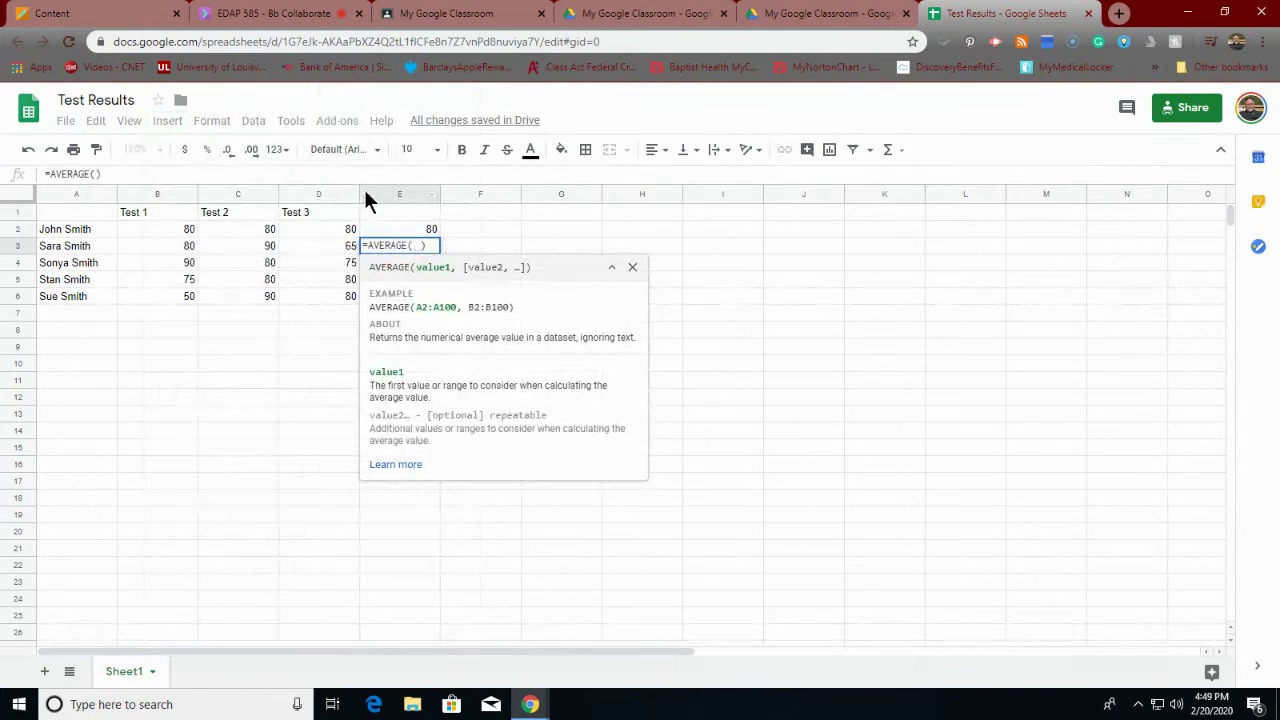
pyautogui.moveTo(137, 241); pyautogui.dragTo(322, 242)
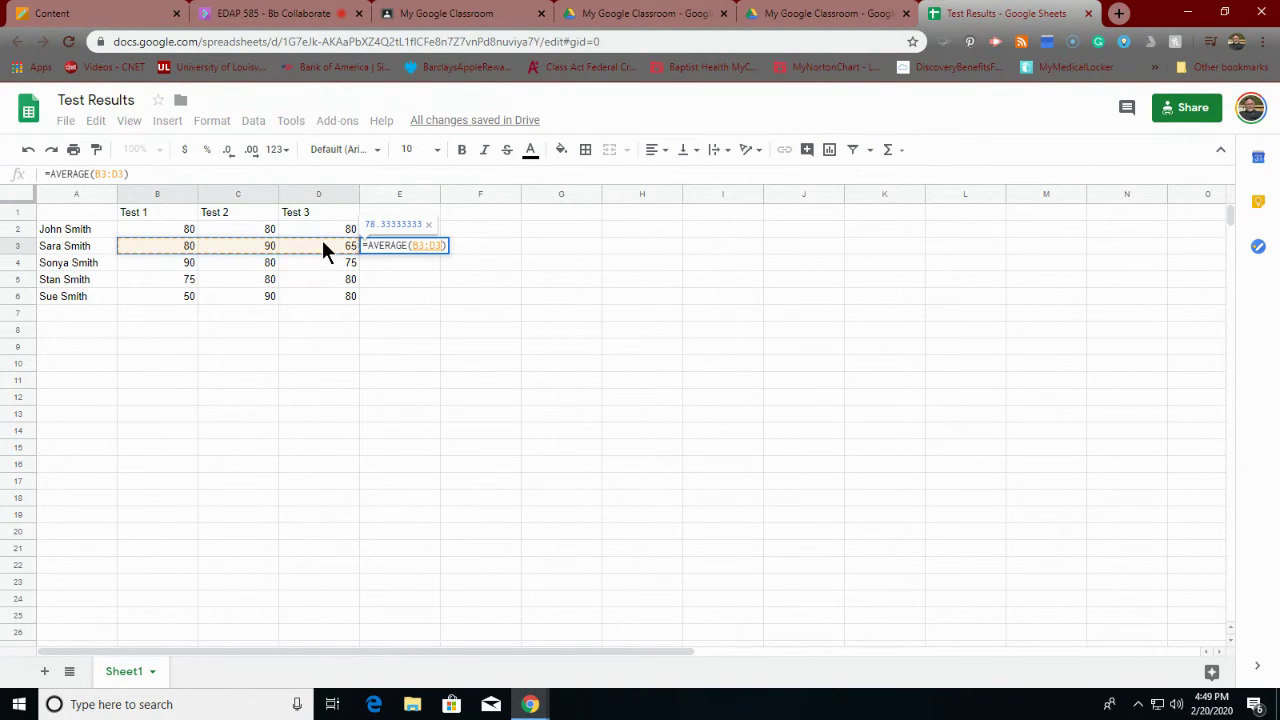
pyautogui.press('Return')
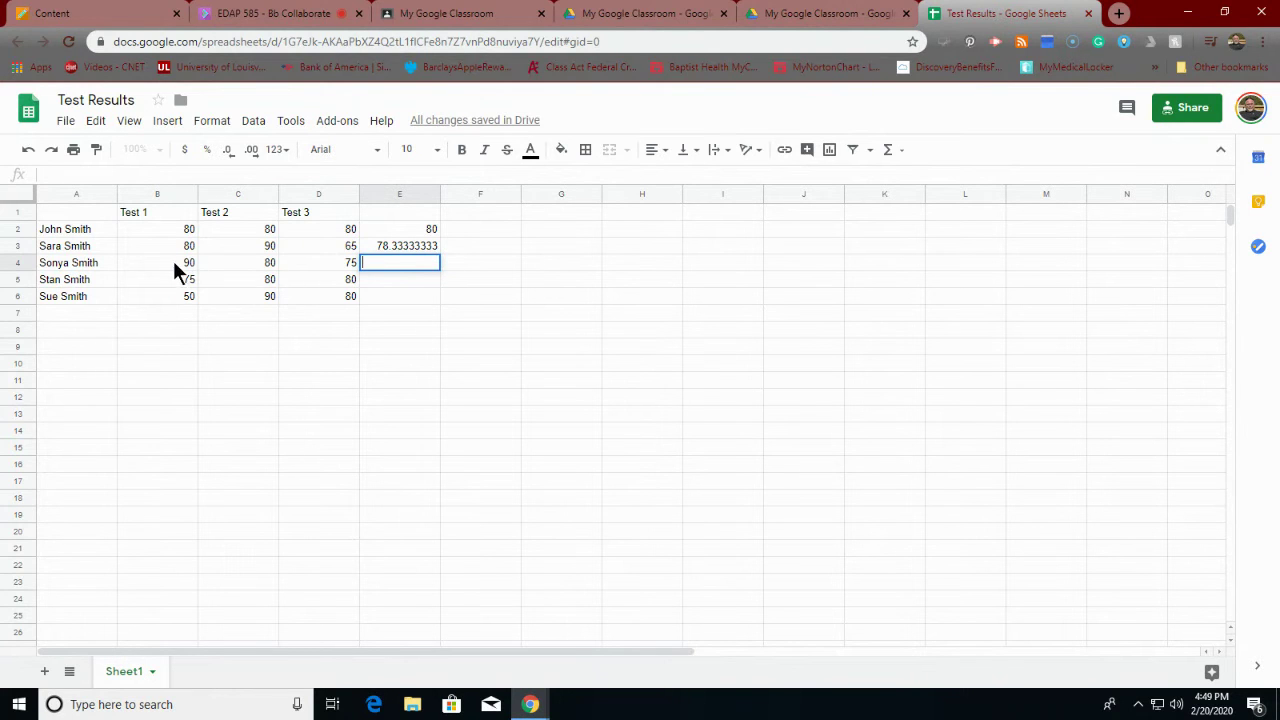
# Add AVERAGE formulas in E4 and E5 over B4:D4 and B5:D5.
pyautogui.moveTo(168, 262); pyautogui.dragTo(313, 262)
pyautogui.click(385, 268)
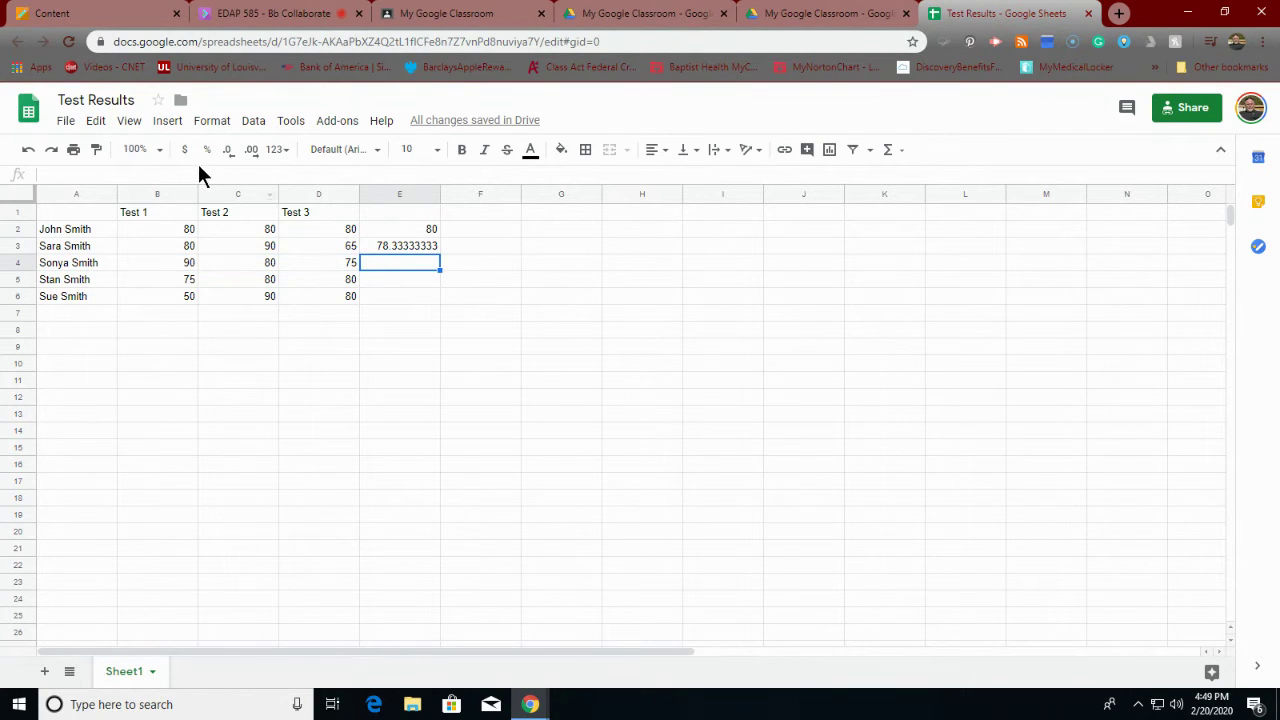
pyautogui.click(167, 122)
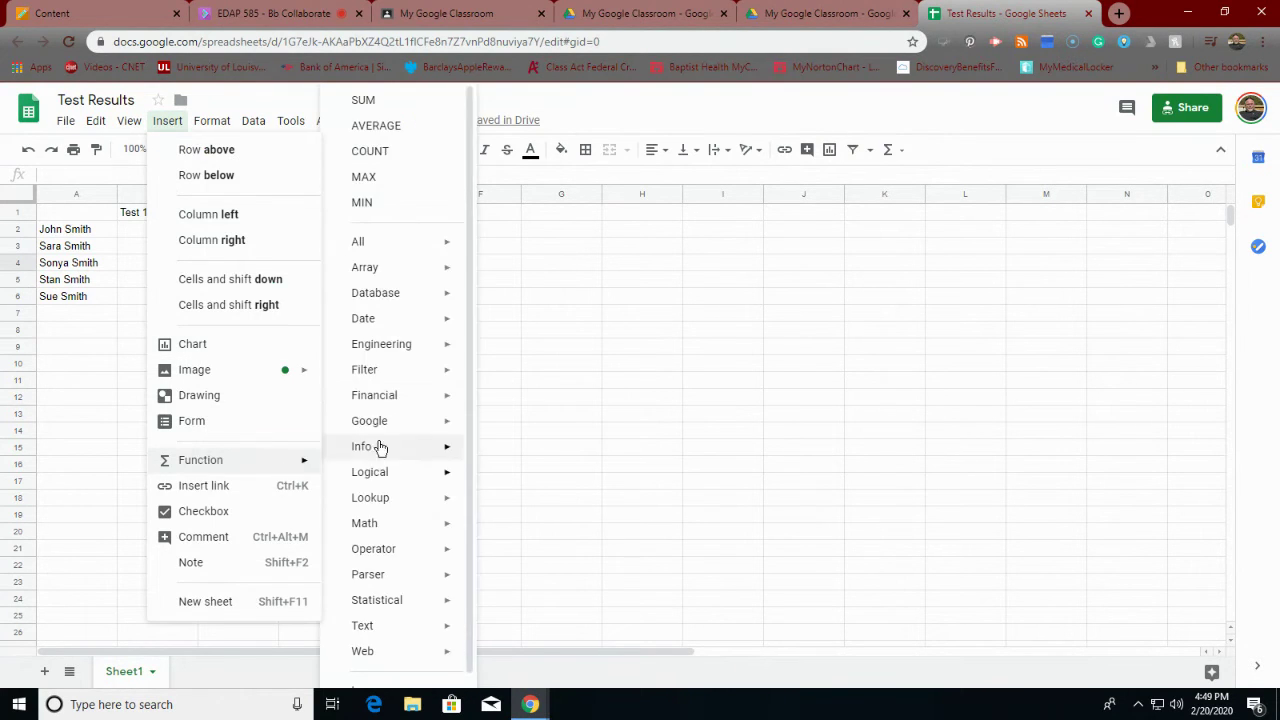
pyautogui.click(401, 129)
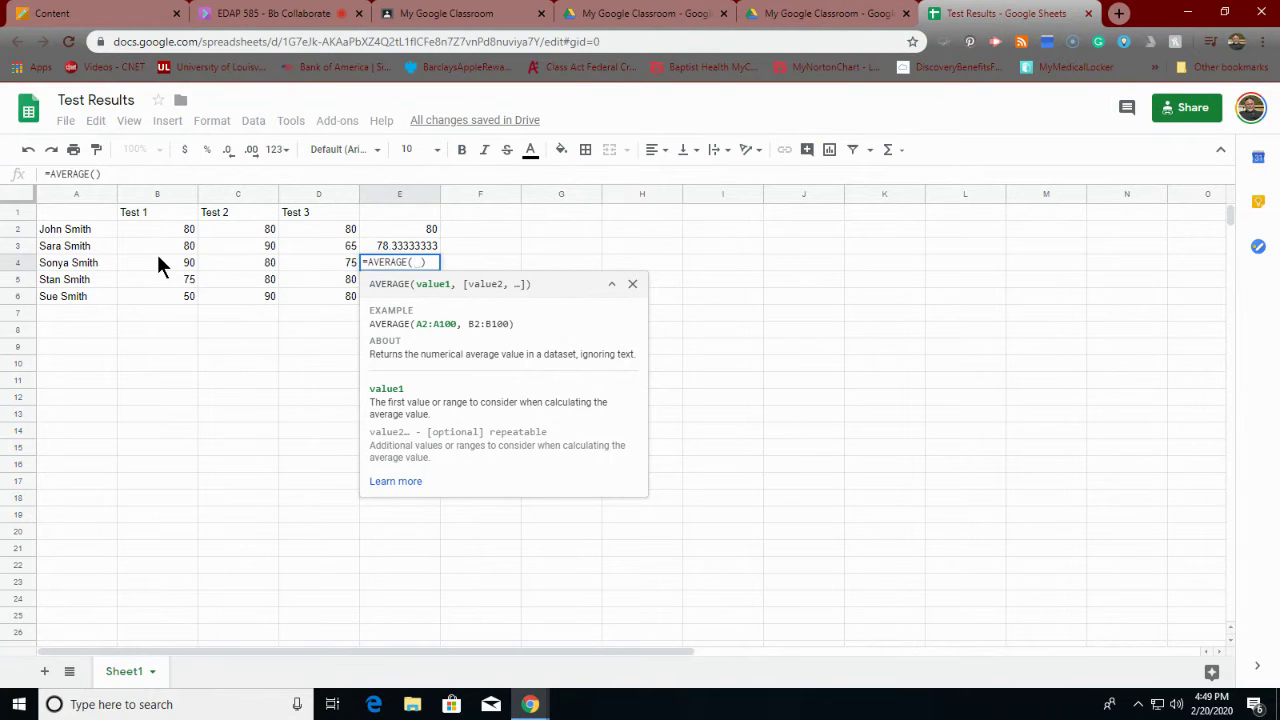
pyautogui.moveTo(157, 250); pyautogui.dragTo(293, 268)
pyautogui.press('Return')
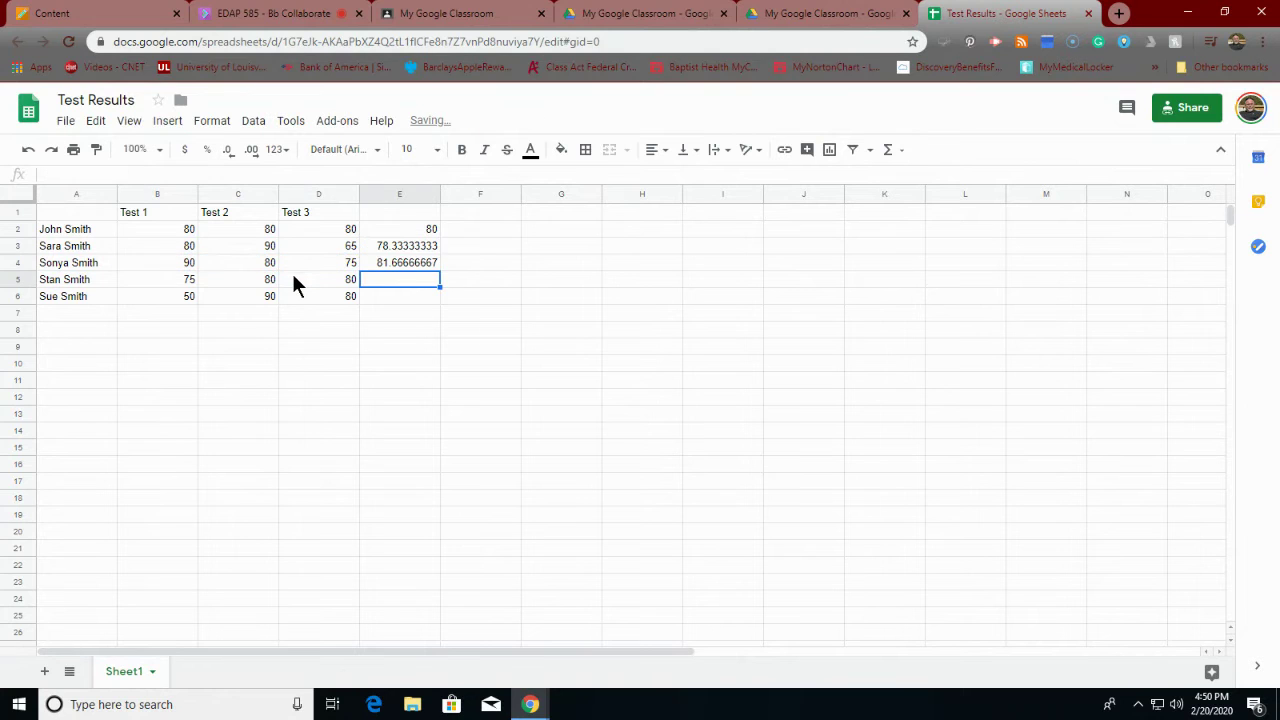
pyautogui.click(152, 284)
pyautogui.click(400, 283)
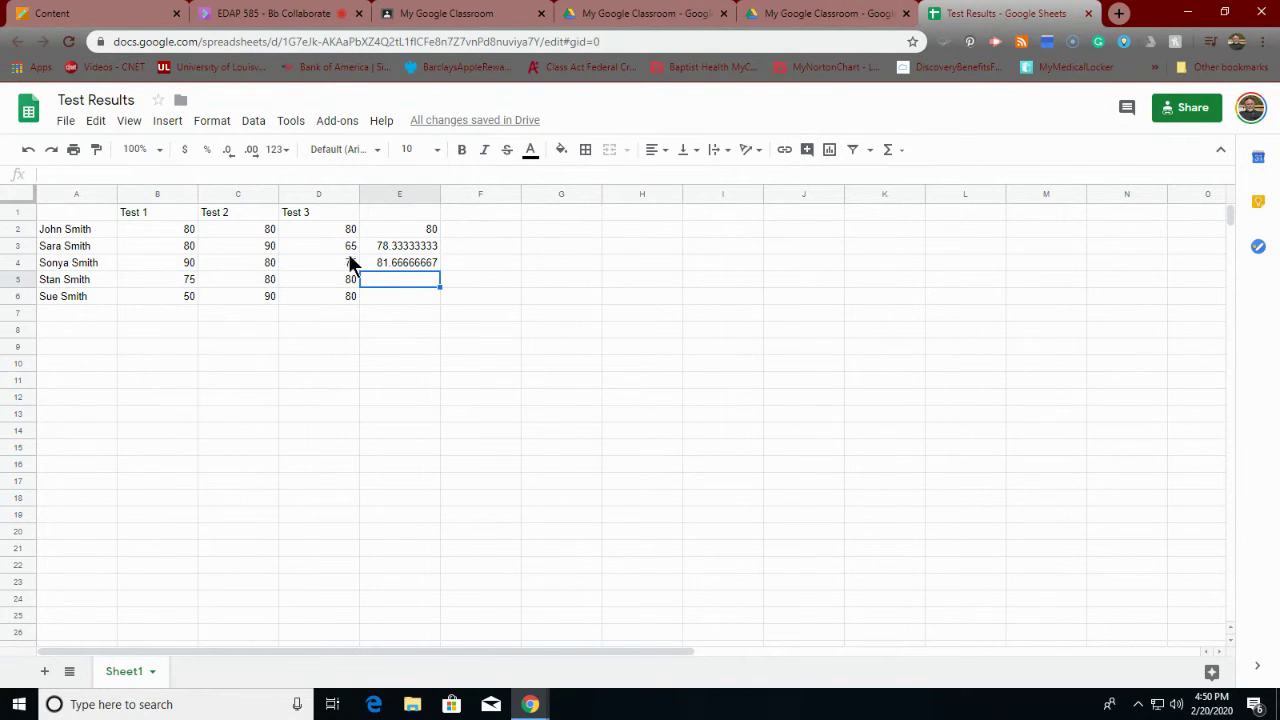
pyautogui.click(167, 121)
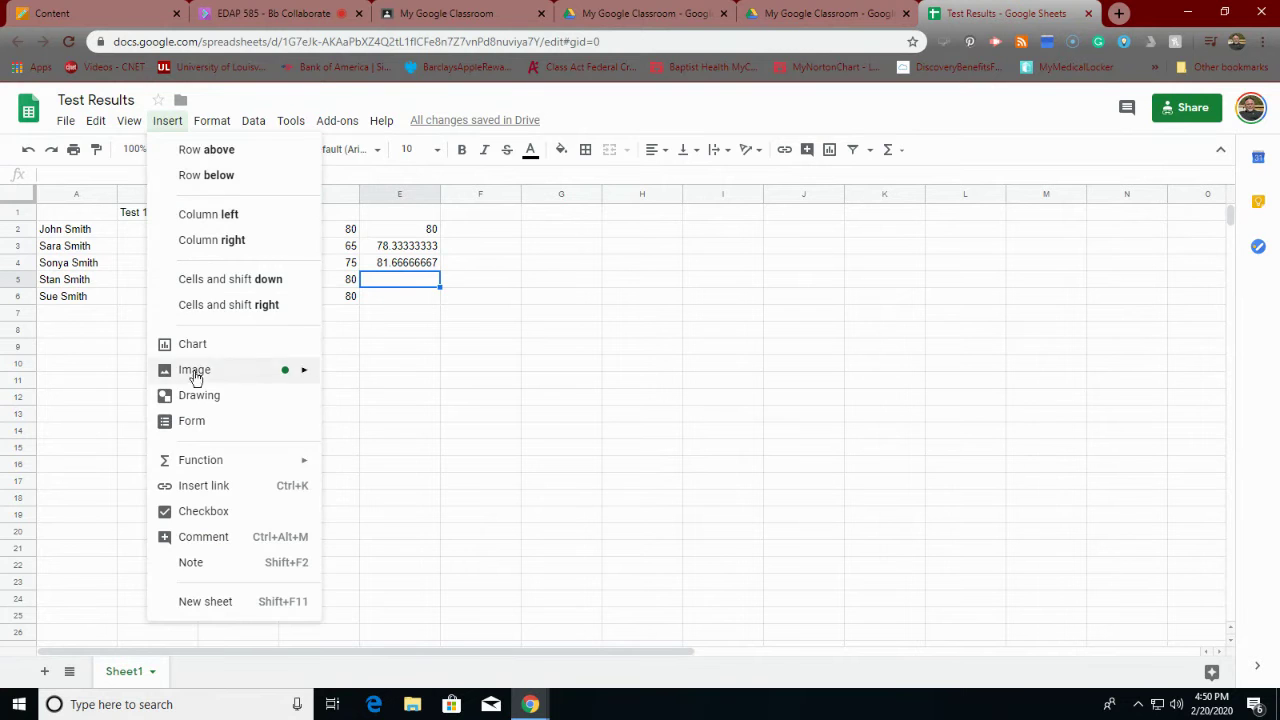
pyautogui.moveTo(181, 466)
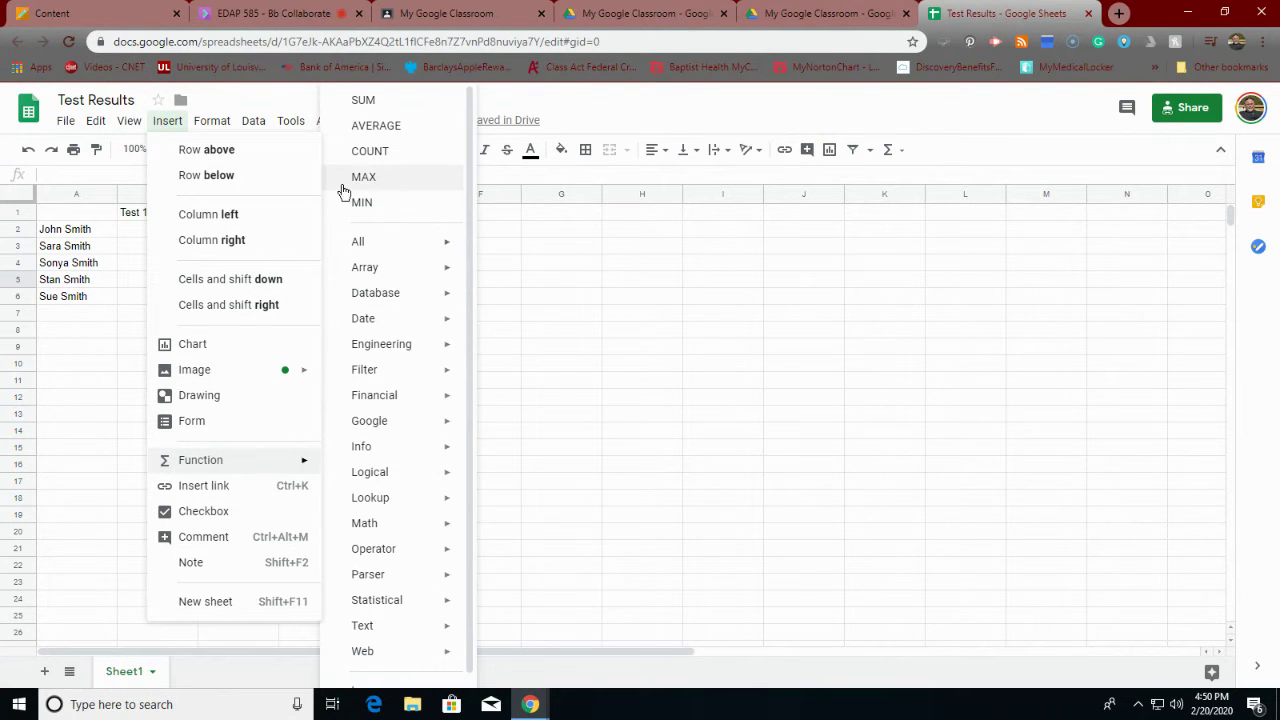
pyautogui.click(378, 127)
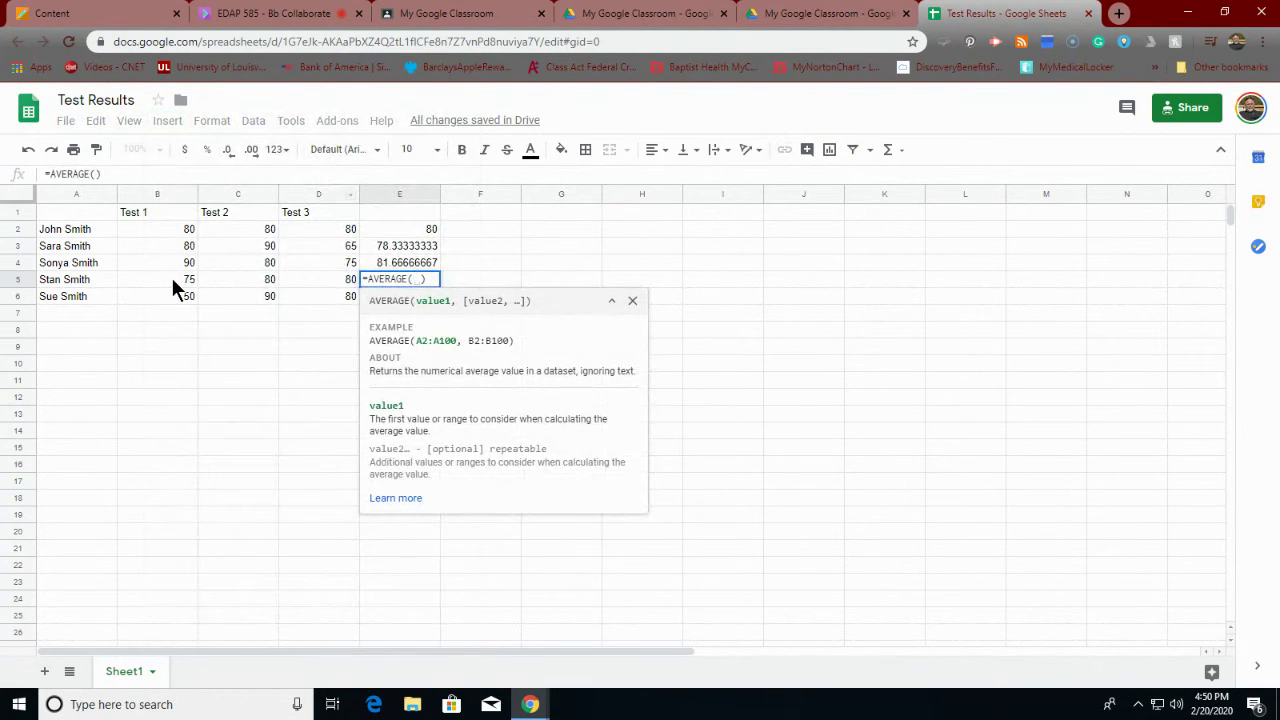
pyautogui.moveTo(169, 286); pyautogui.dragTo(308, 289)
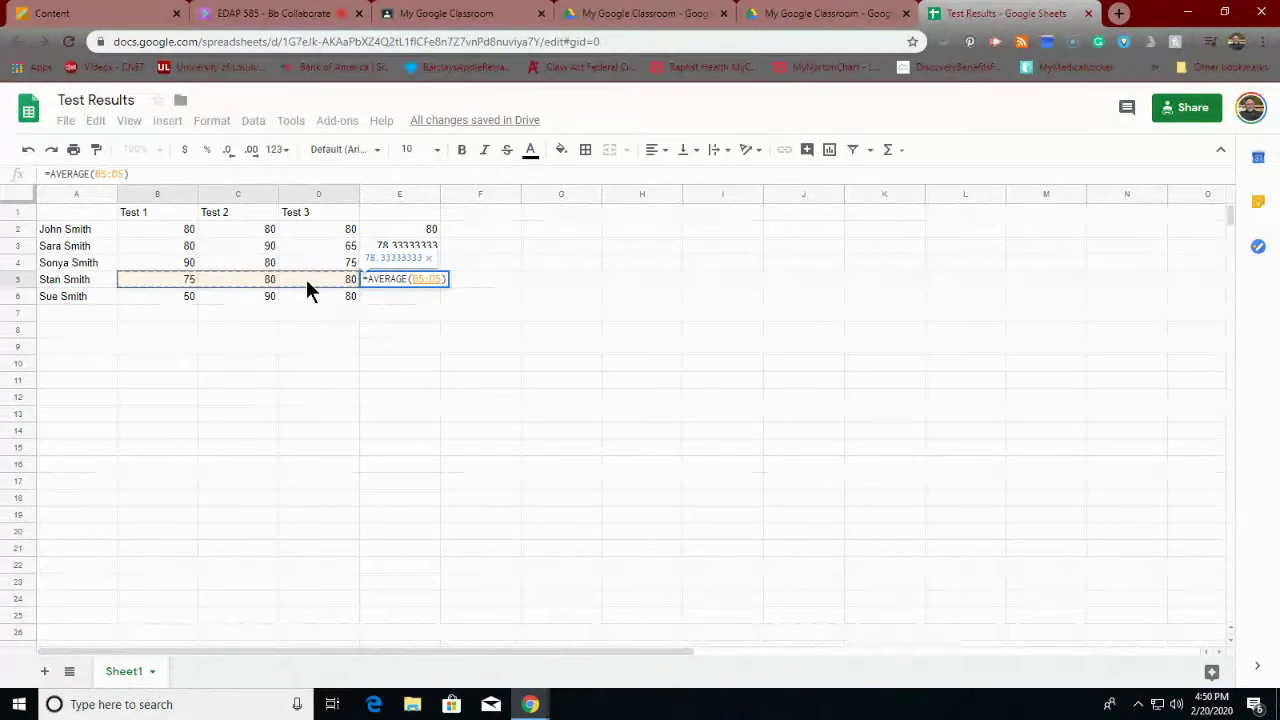
pyautogui.press('Return')
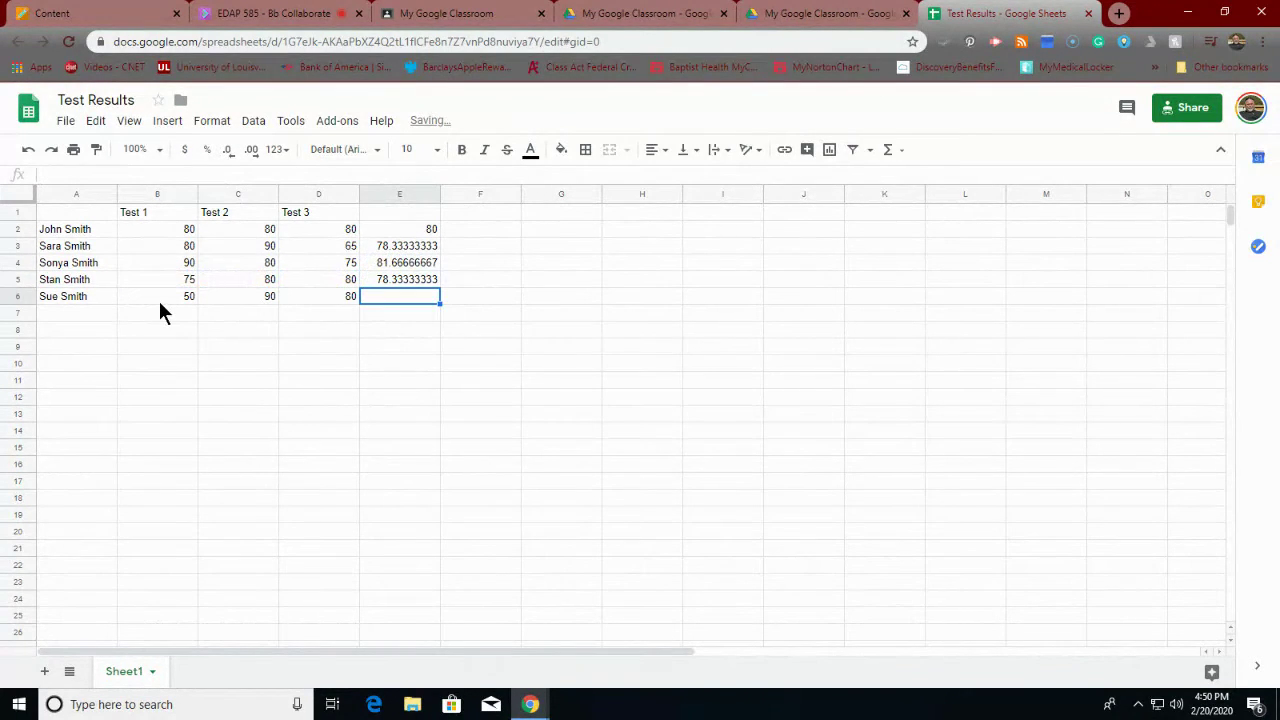
# Add the E6 average of B6:D6, then select column E of averages.
pyautogui.moveTo(156, 297); pyautogui.dragTo(241, 297)
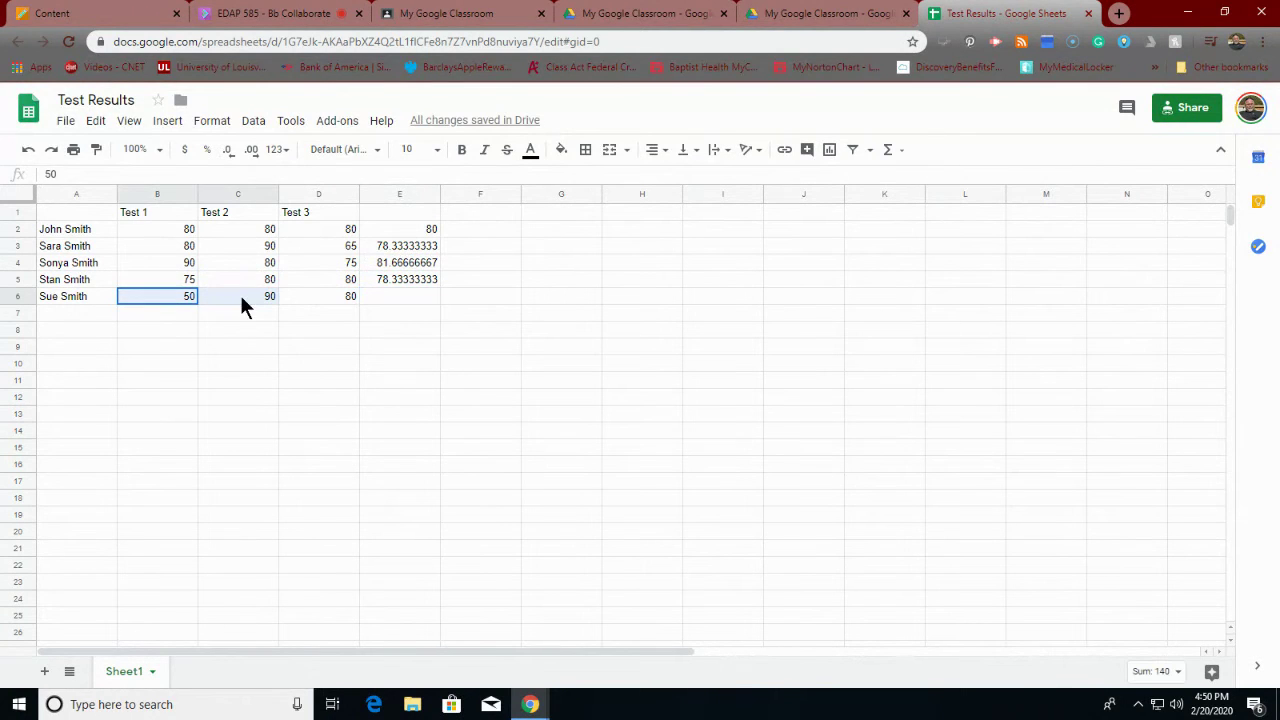
pyautogui.click(389, 300)
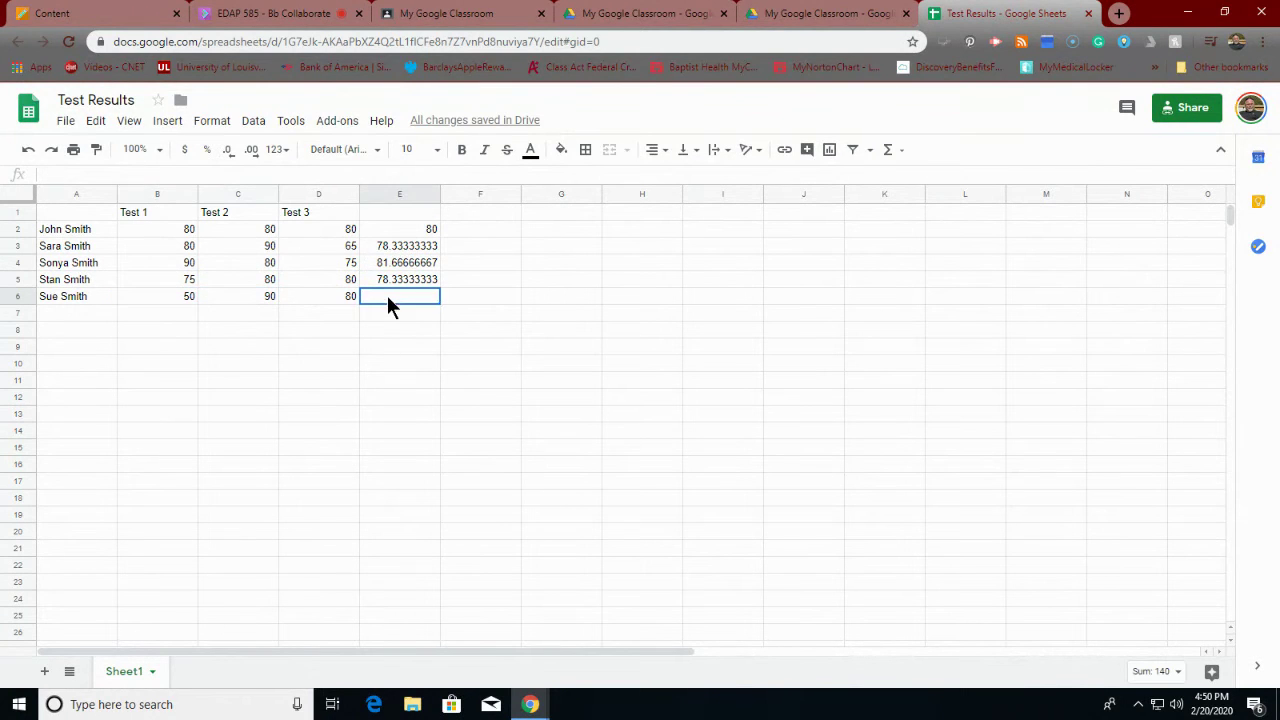
pyautogui.click(172, 122)
pyautogui.moveTo(195, 468)
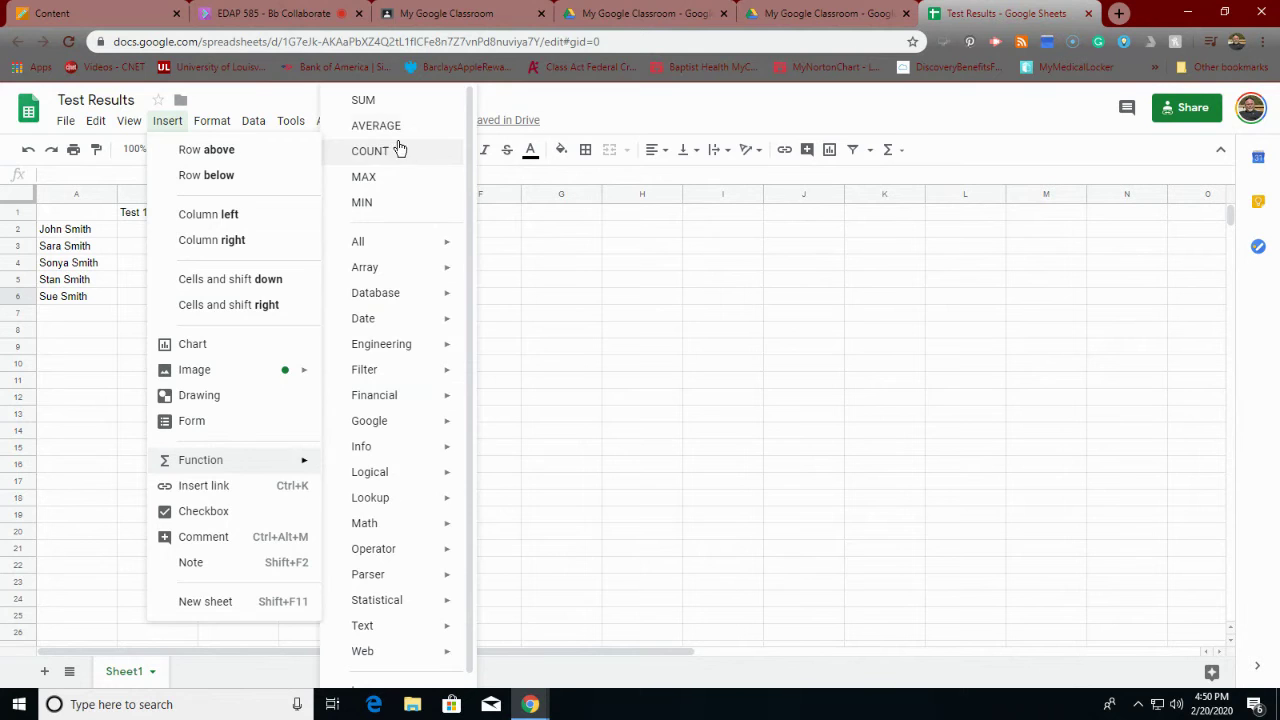
pyautogui.click(399, 128)
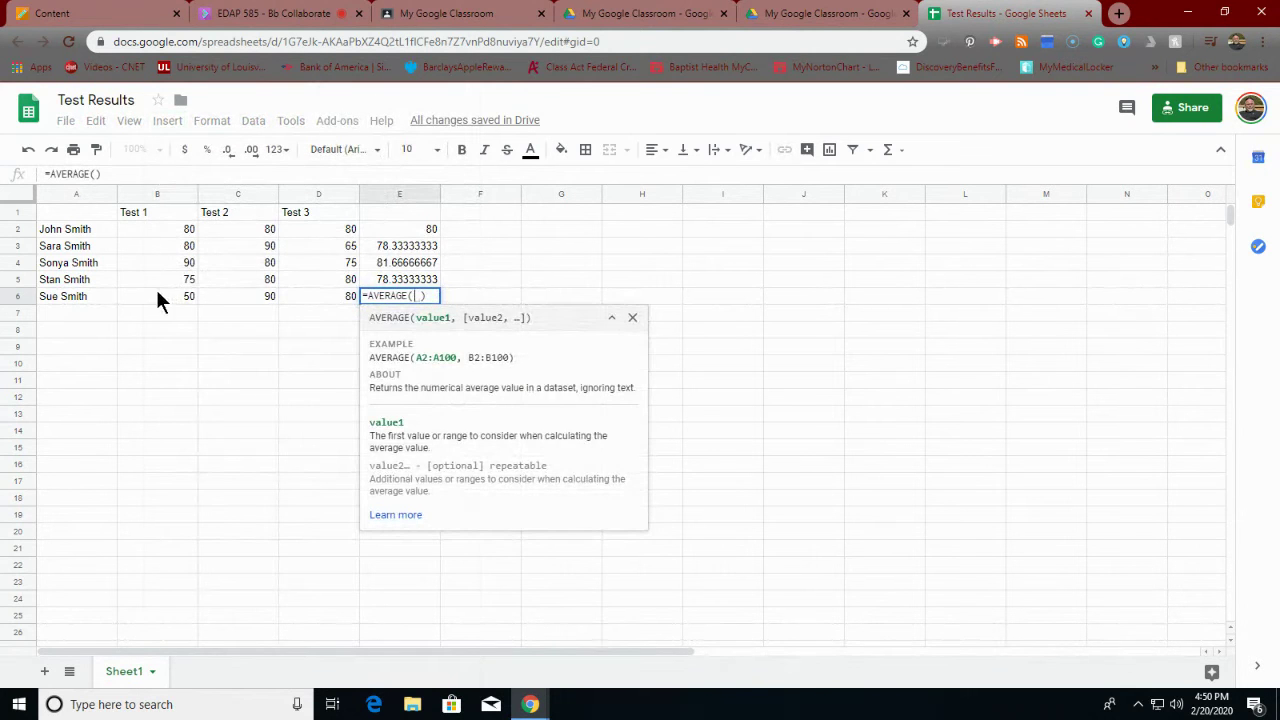
pyautogui.moveTo(157, 297); pyautogui.dragTo(305, 303)
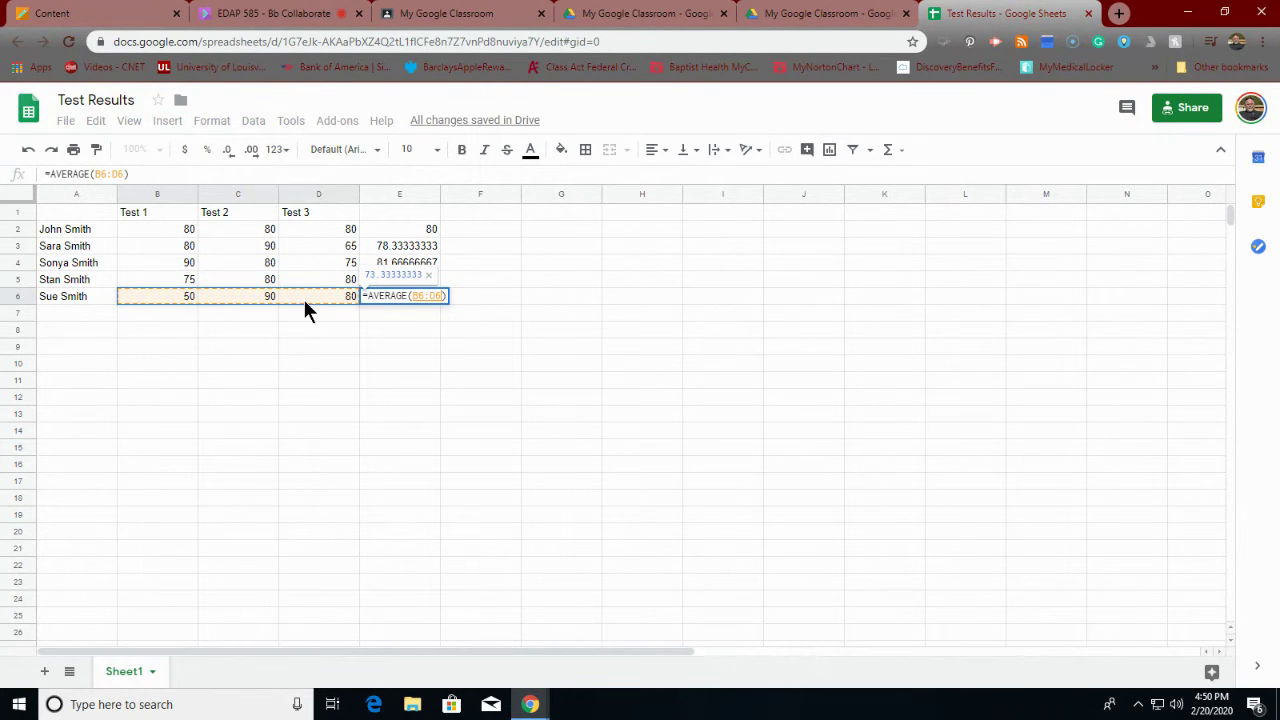
pyautogui.press('Return')
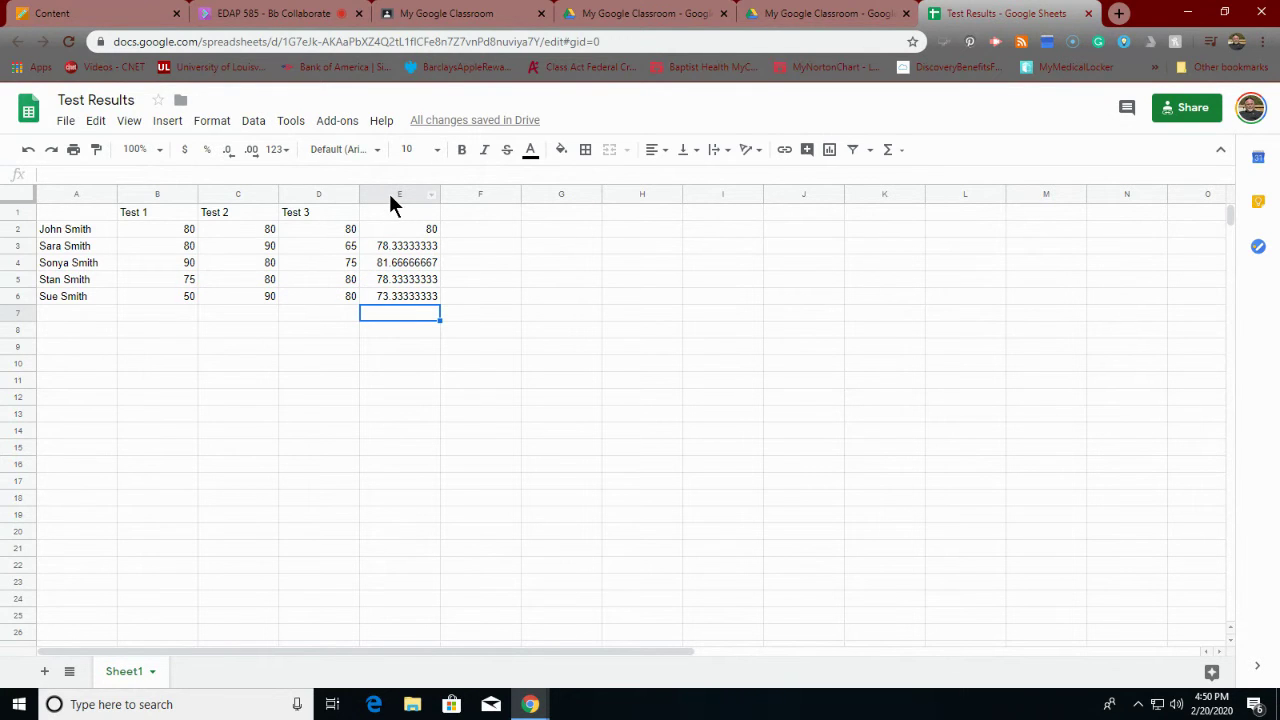
pyautogui.click(389, 193)
pyautogui.hotkey('ctrl', 'c')
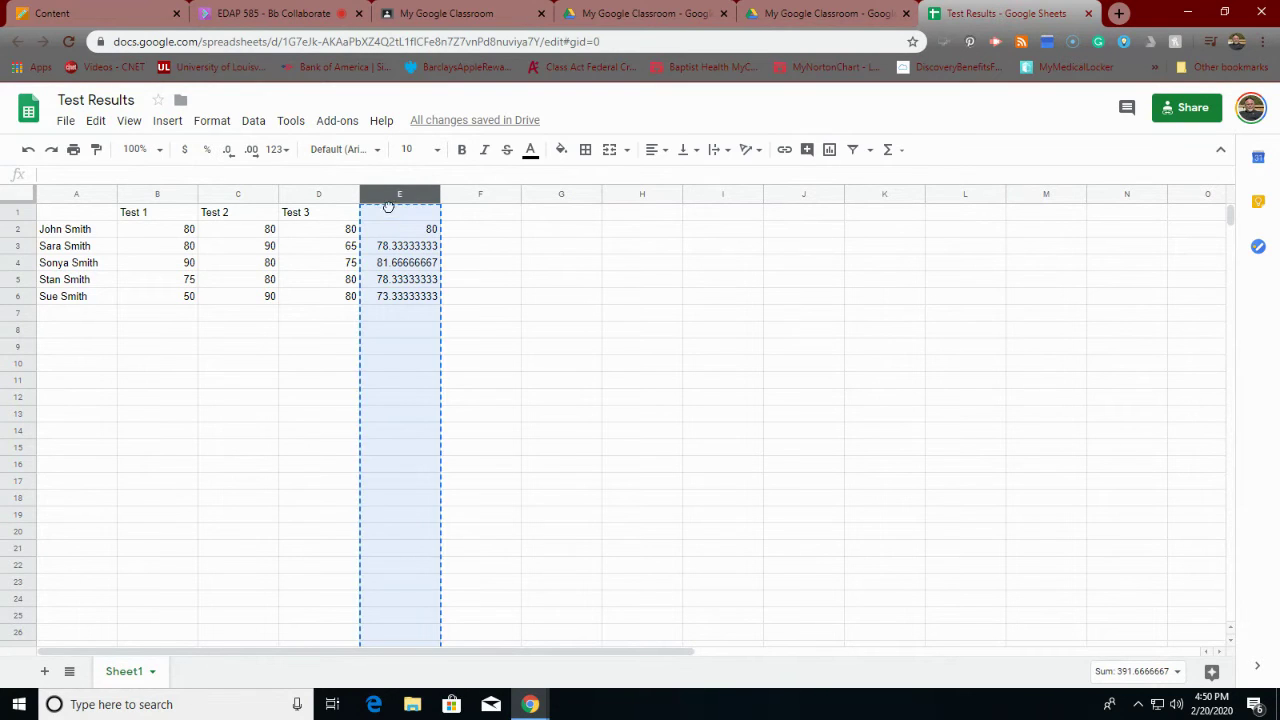
pyautogui.press('Escape')
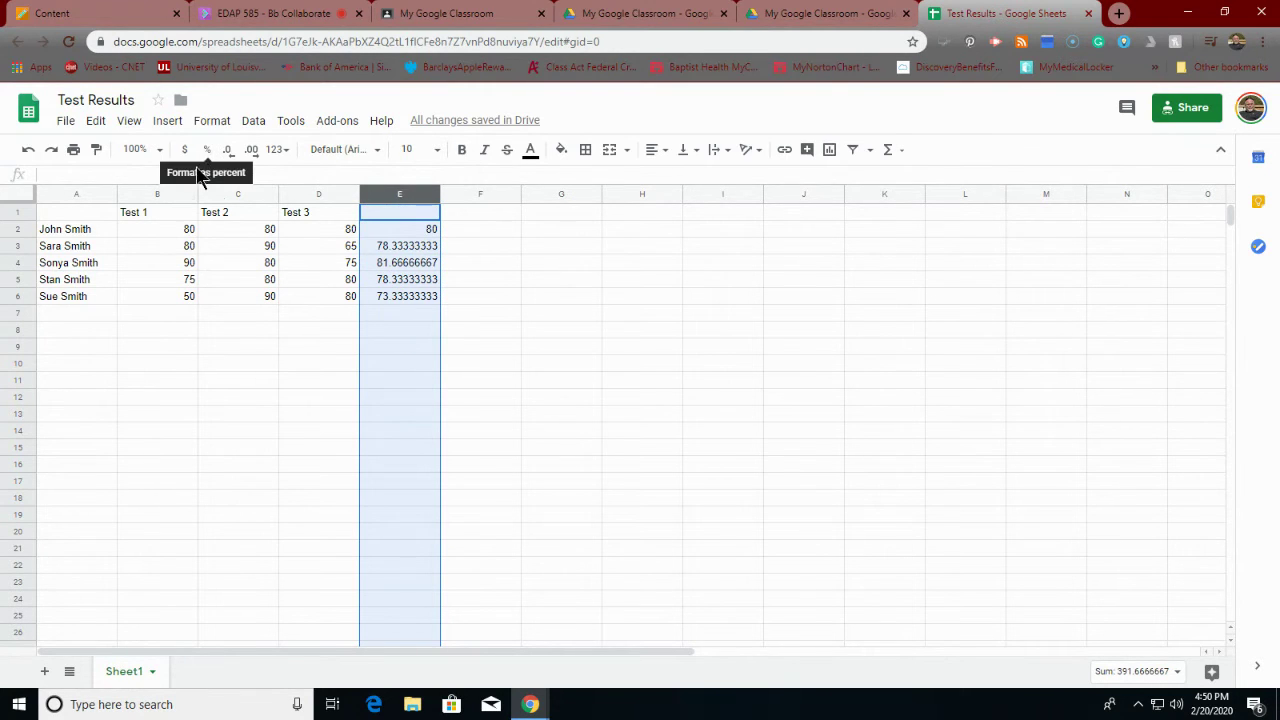
pyautogui.click(252, 122)
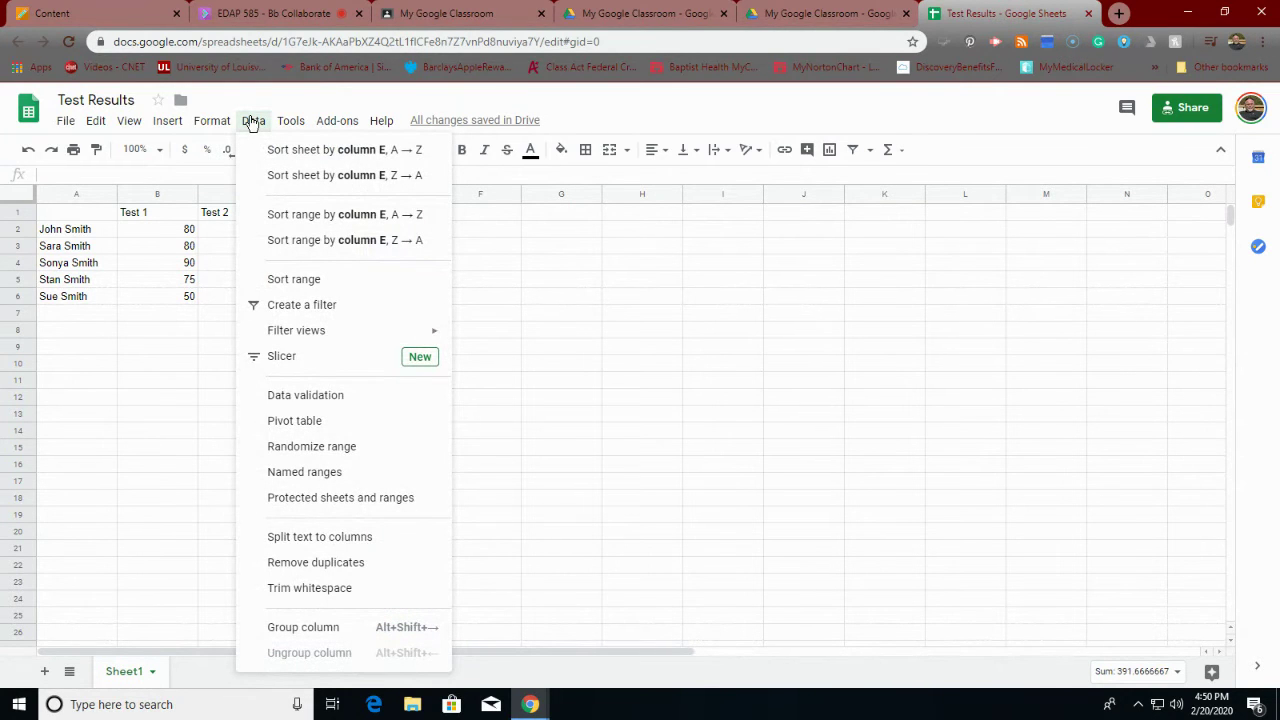
pyautogui.moveTo(282, 334)
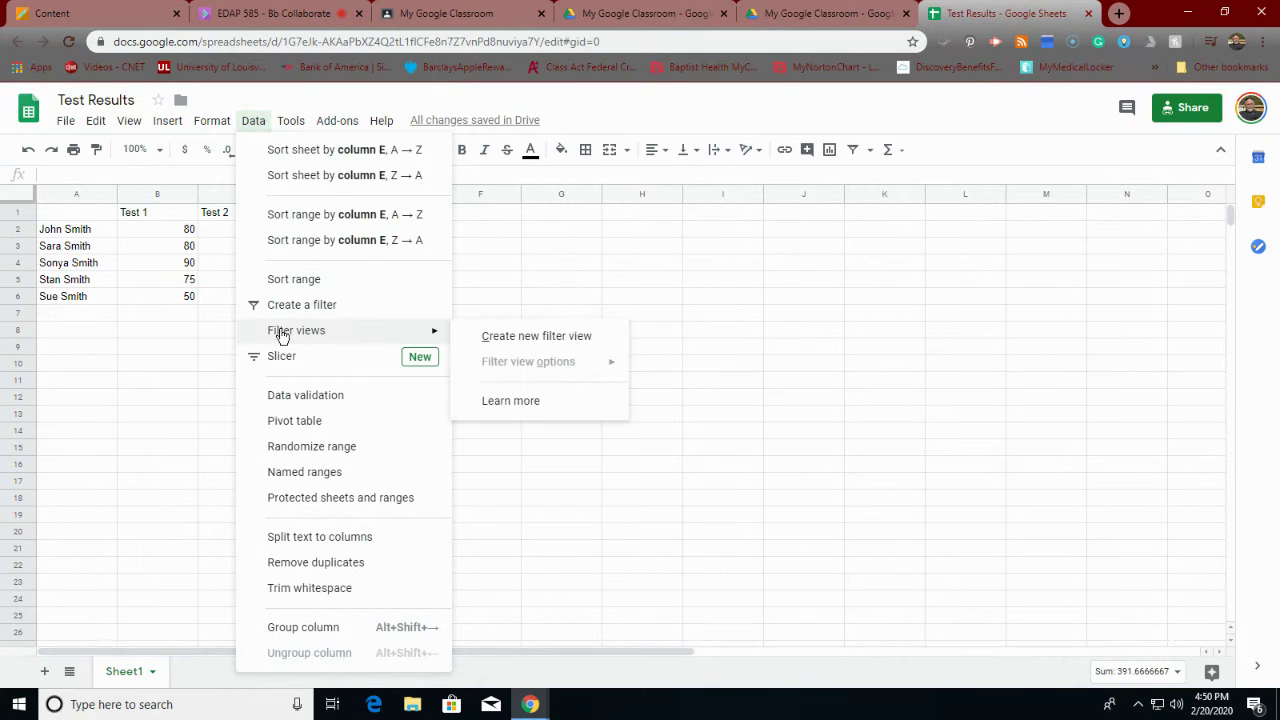
pyautogui.click(473, 282)
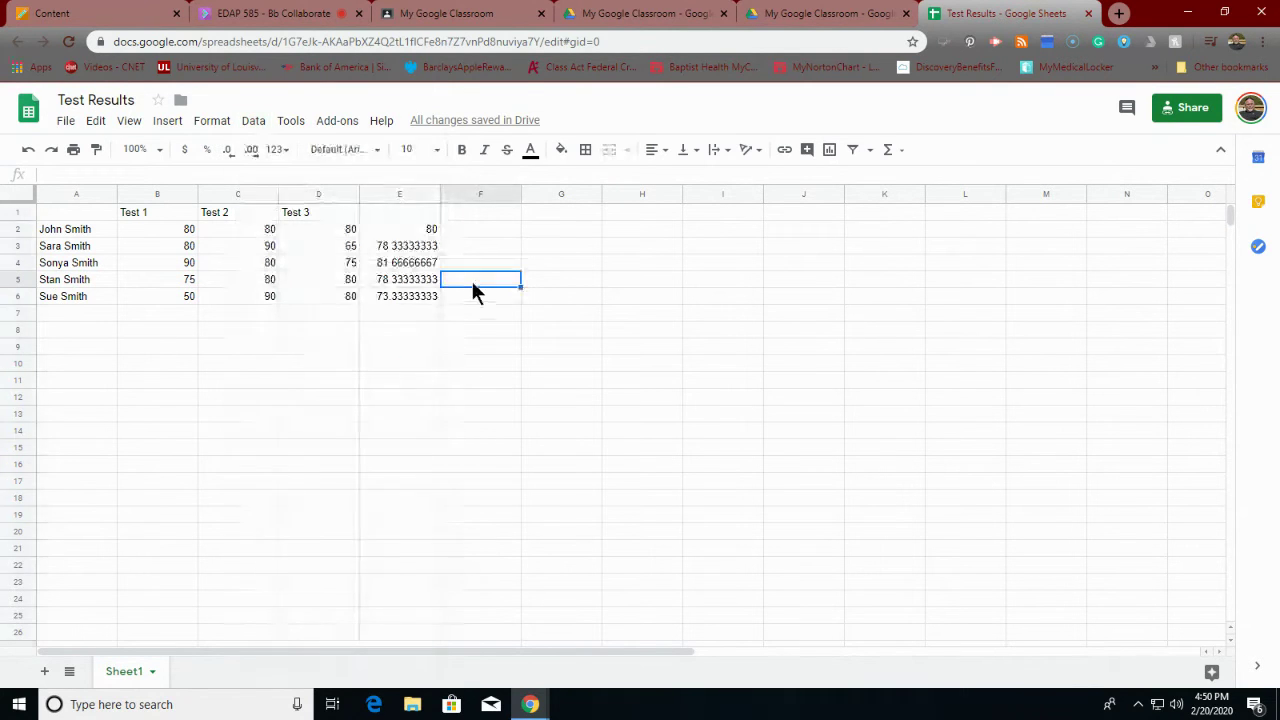
pyautogui.click(399, 245)
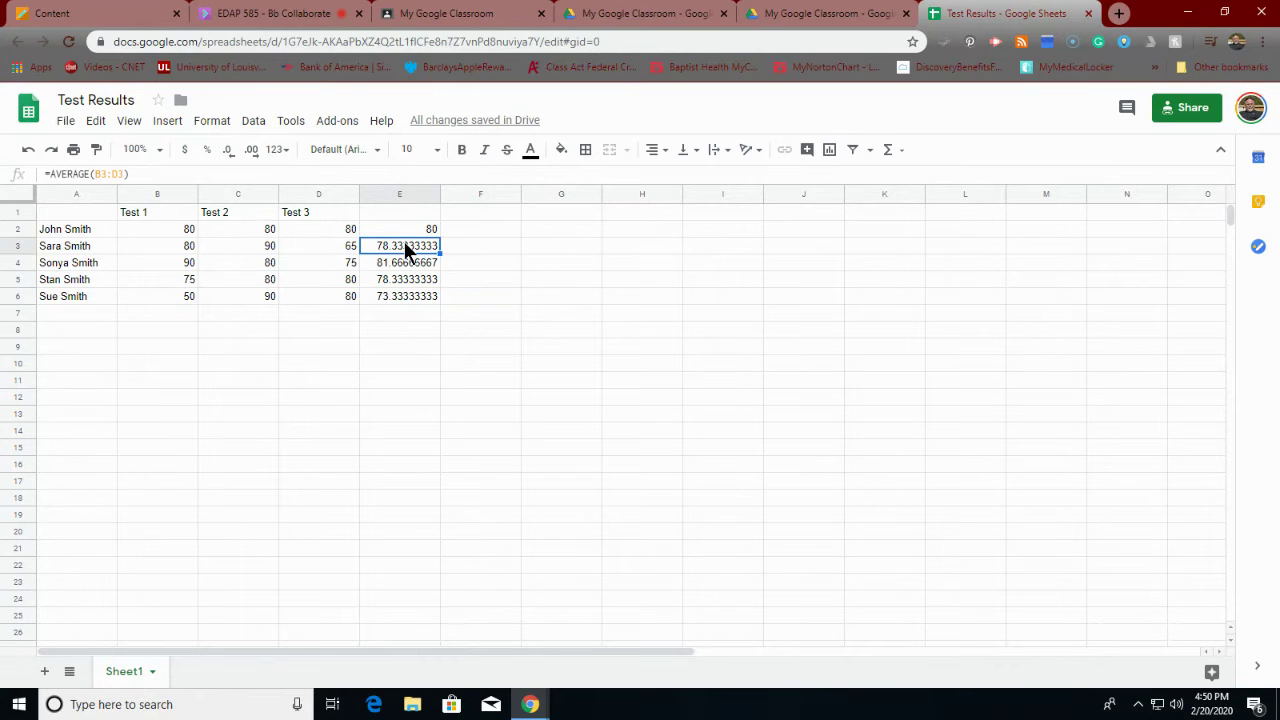
pyautogui.rightClick(404, 249)
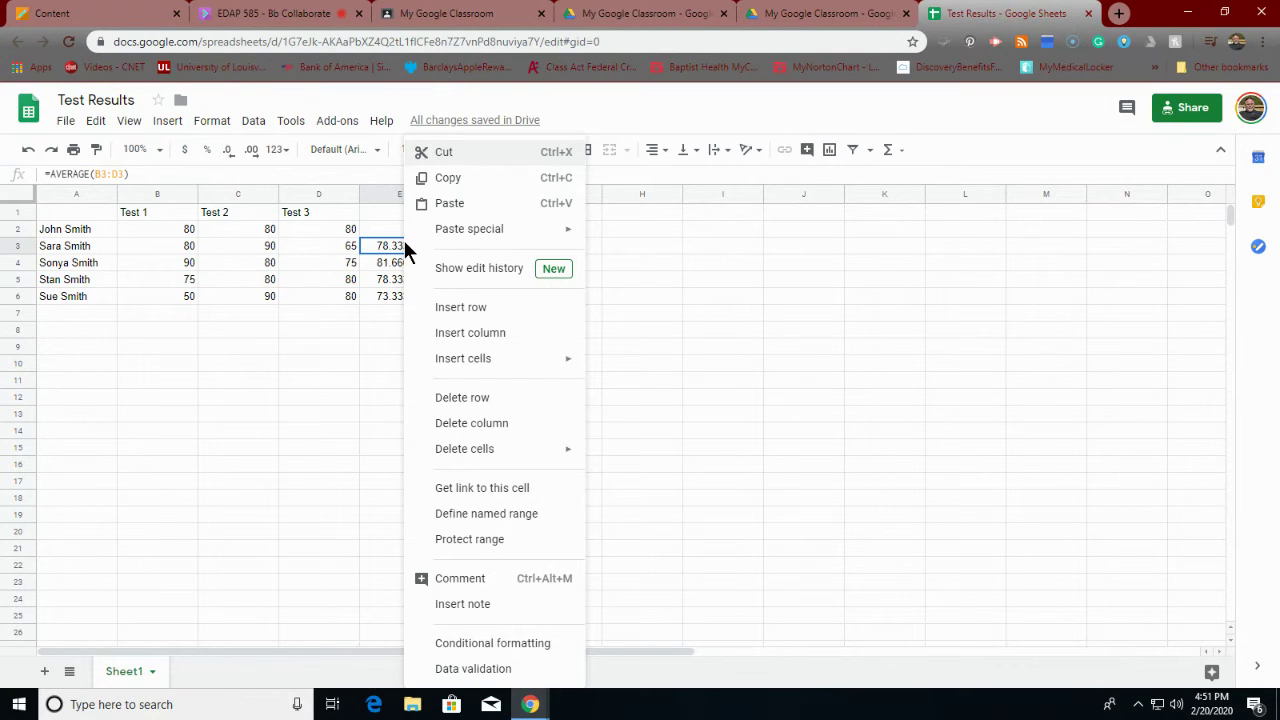
pyautogui.click(350, 344)
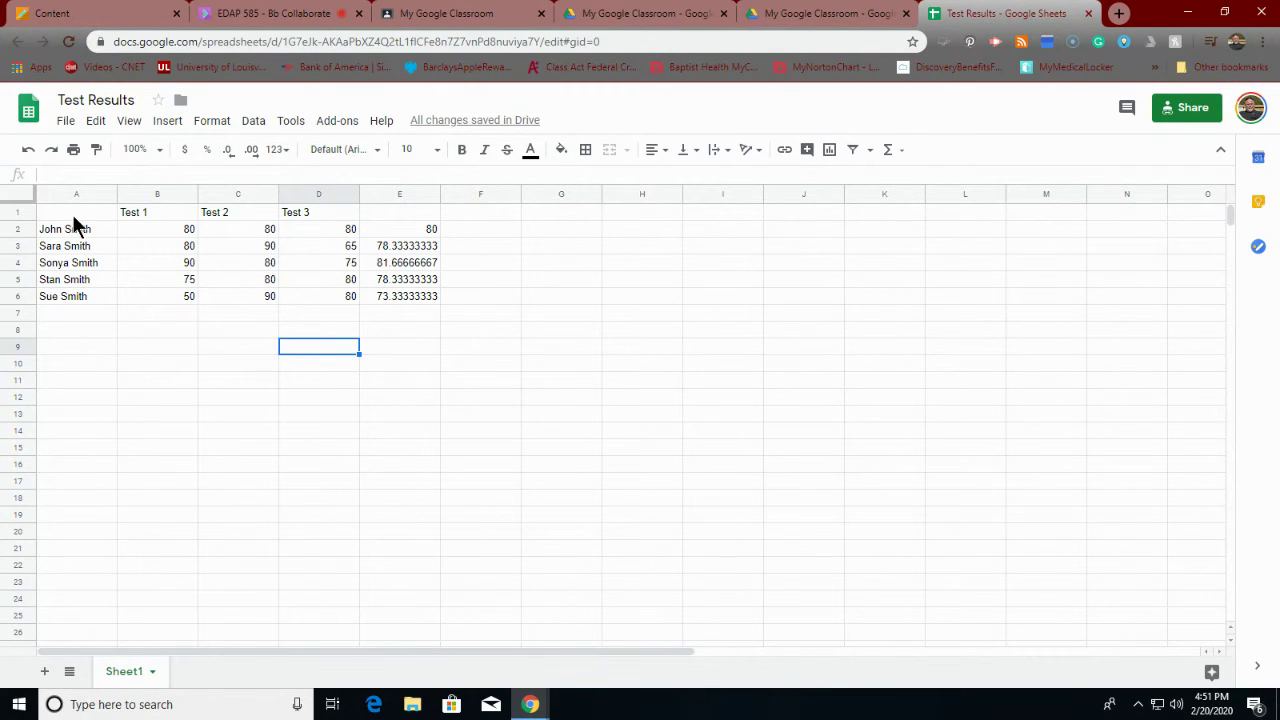
# Insert a column chart of A1:E6 and drag it beside the scores table.
pyautogui.moveTo(71, 229); pyautogui.dragTo(320, 248)
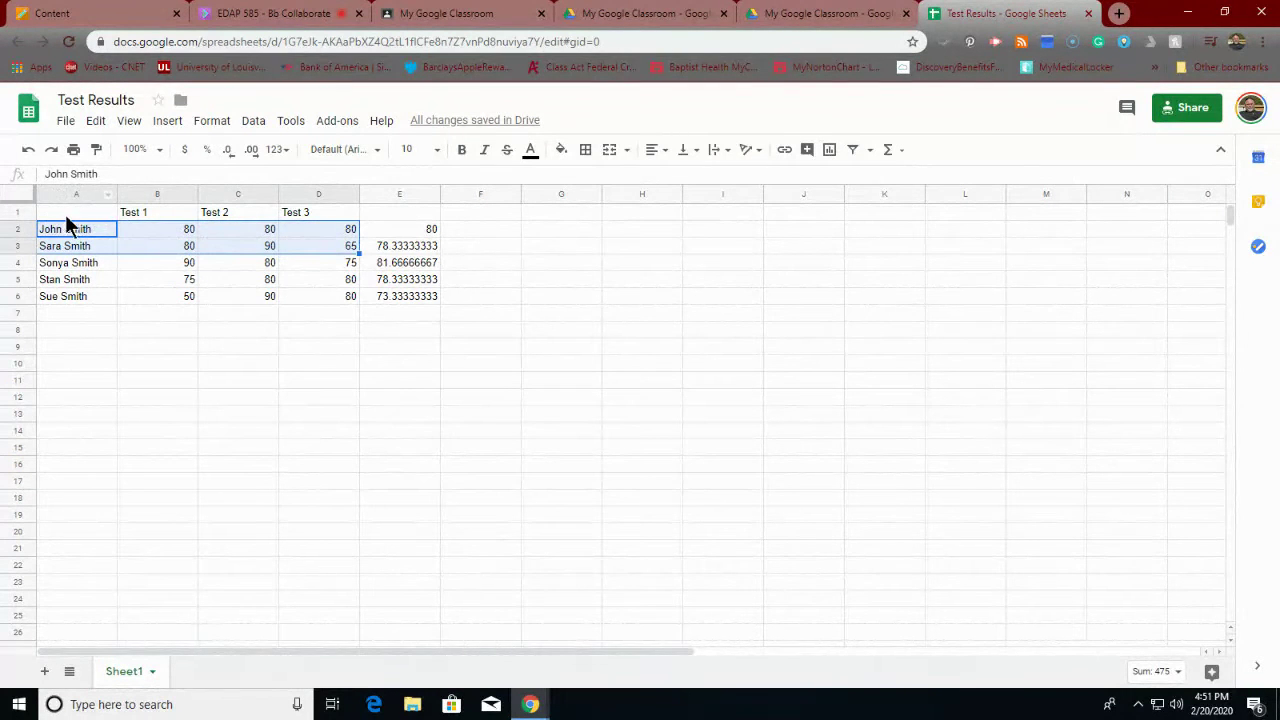
pyautogui.moveTo(88, 209); pyautogui.dragTo(426, 300)
pyautogui.click(167, 125)
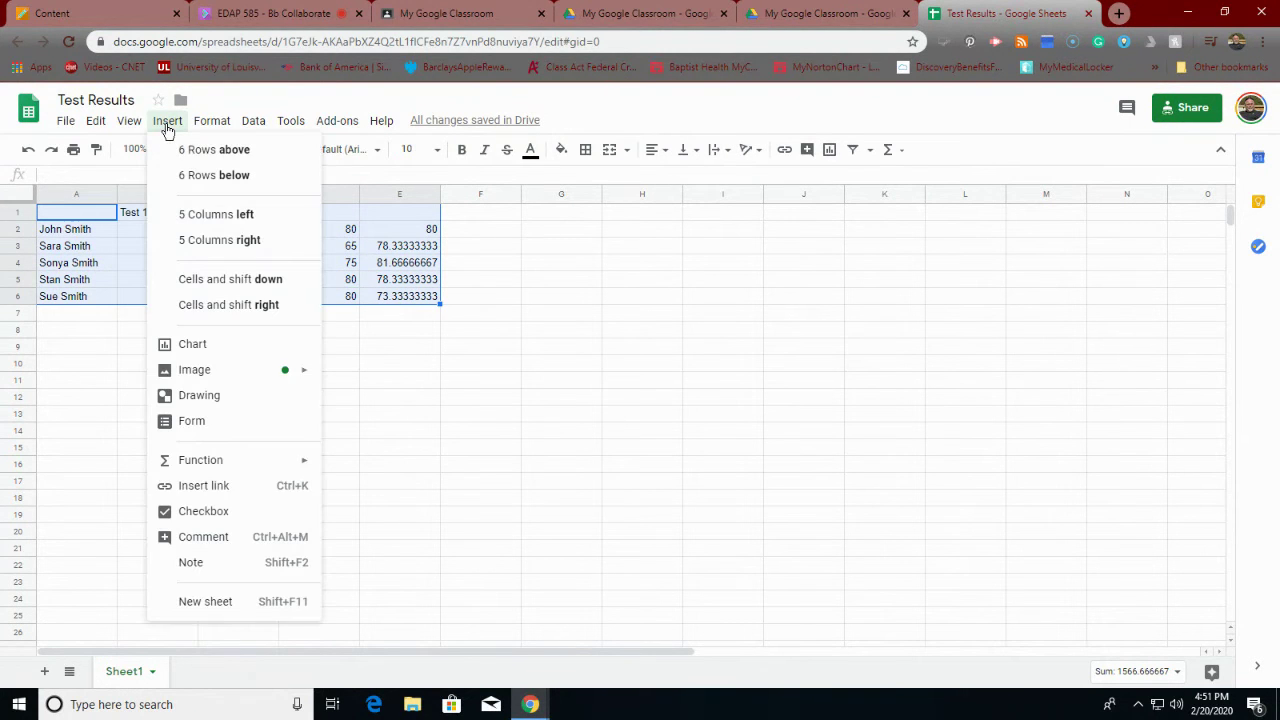
pyautogui.click(188, 346)
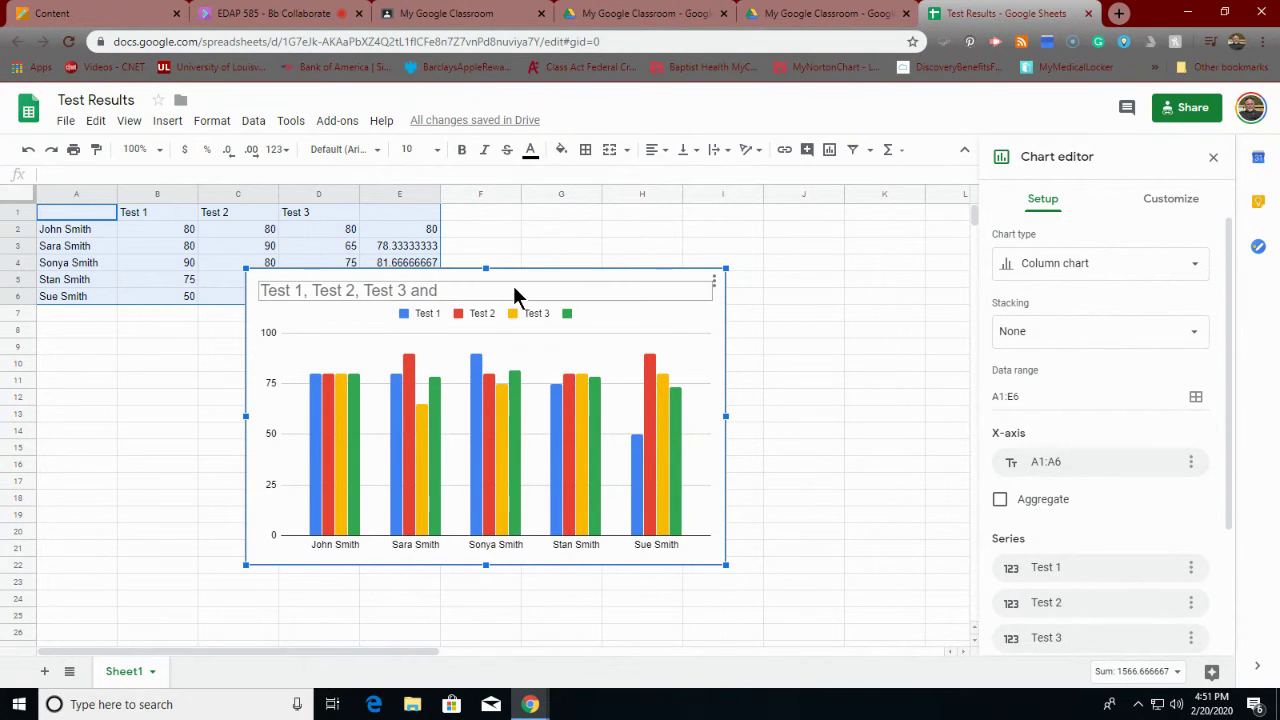
pyautogui.moveTo(600, 313); pyautogui.dragTo(803, 250)
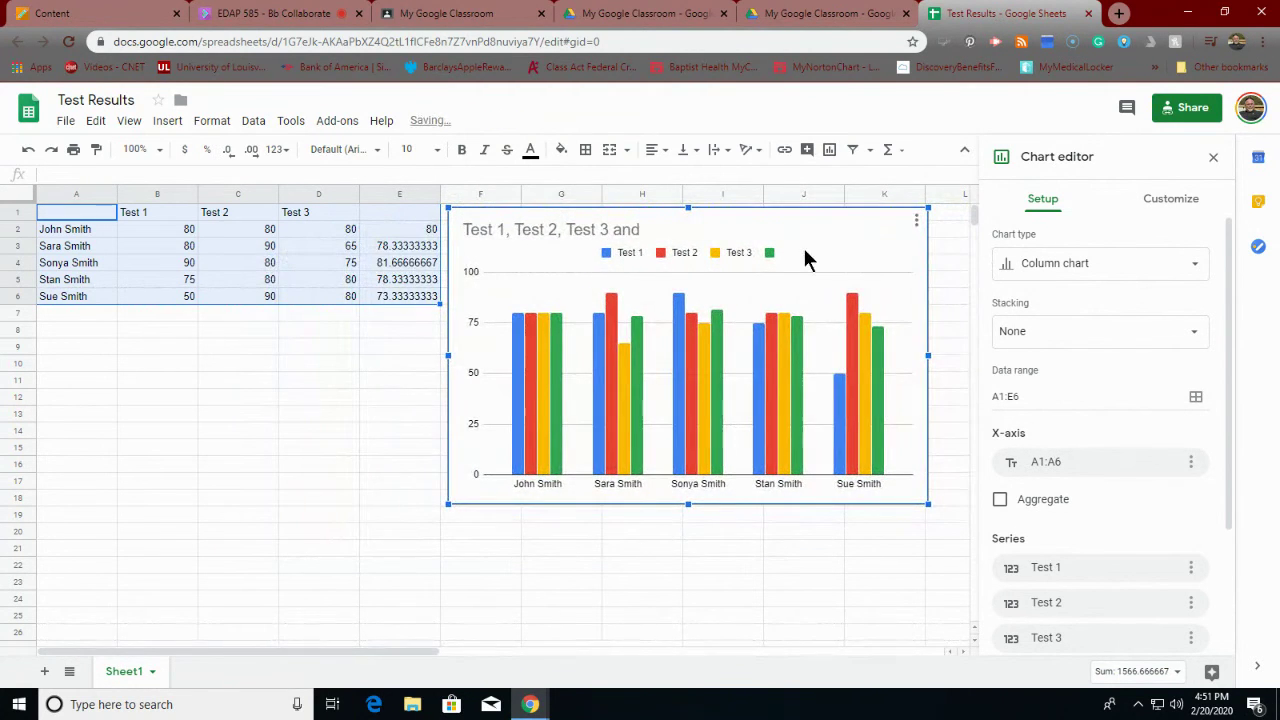
# Try Bar and Pie chart types, revert to Column, and move the chart below the table.
pyautogui.click(1063, 274)
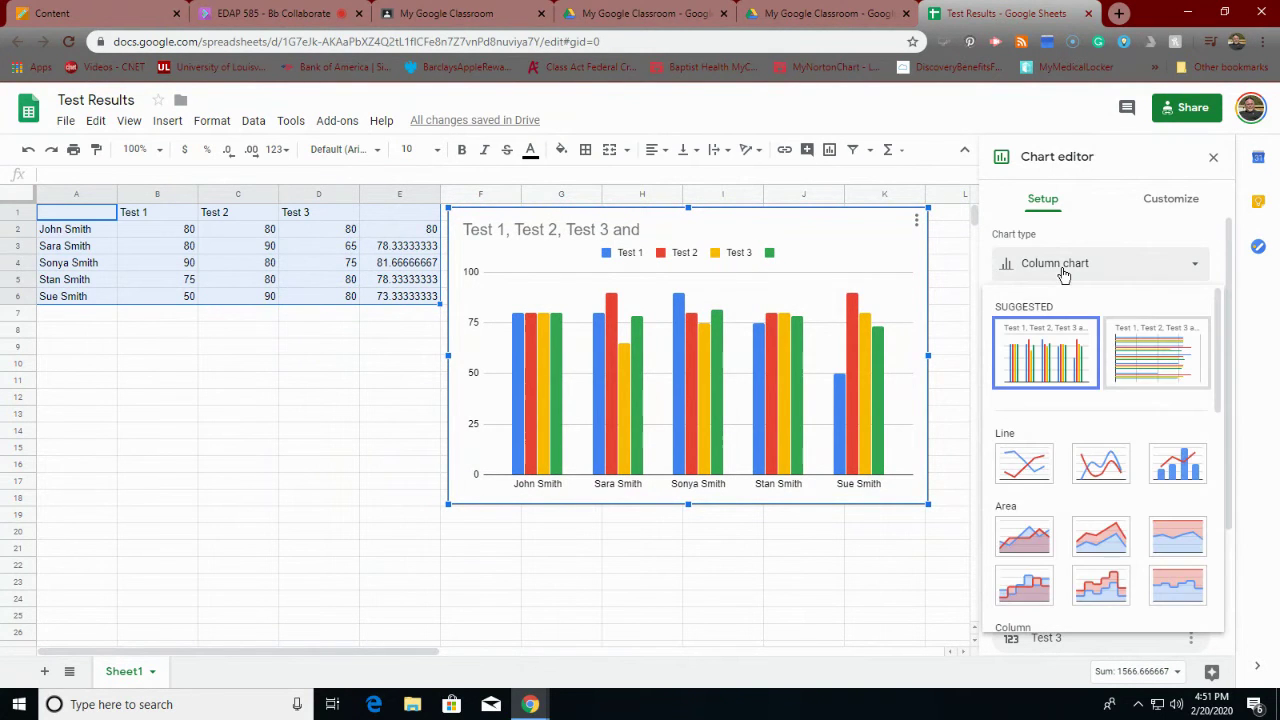
pyautogui.click(1140, 364)
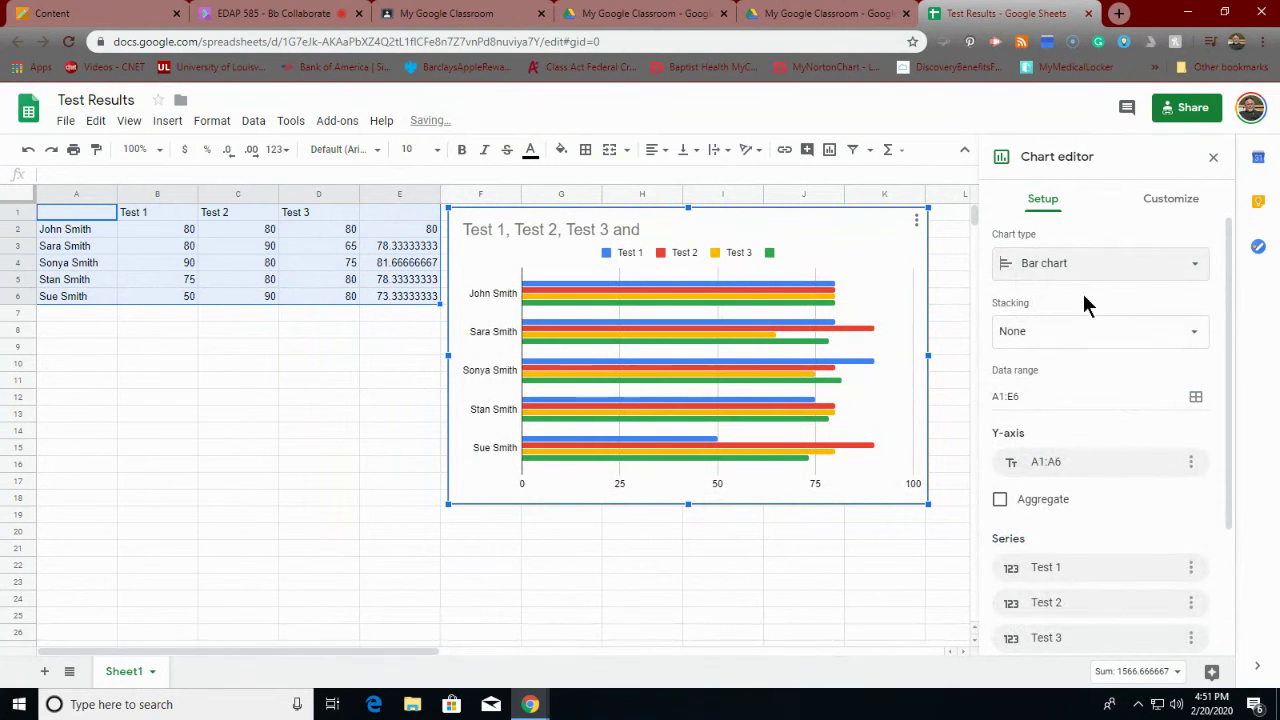
pyautogui.click(1059, 276)
pyautogui.scroll(-6, 1050, 400)
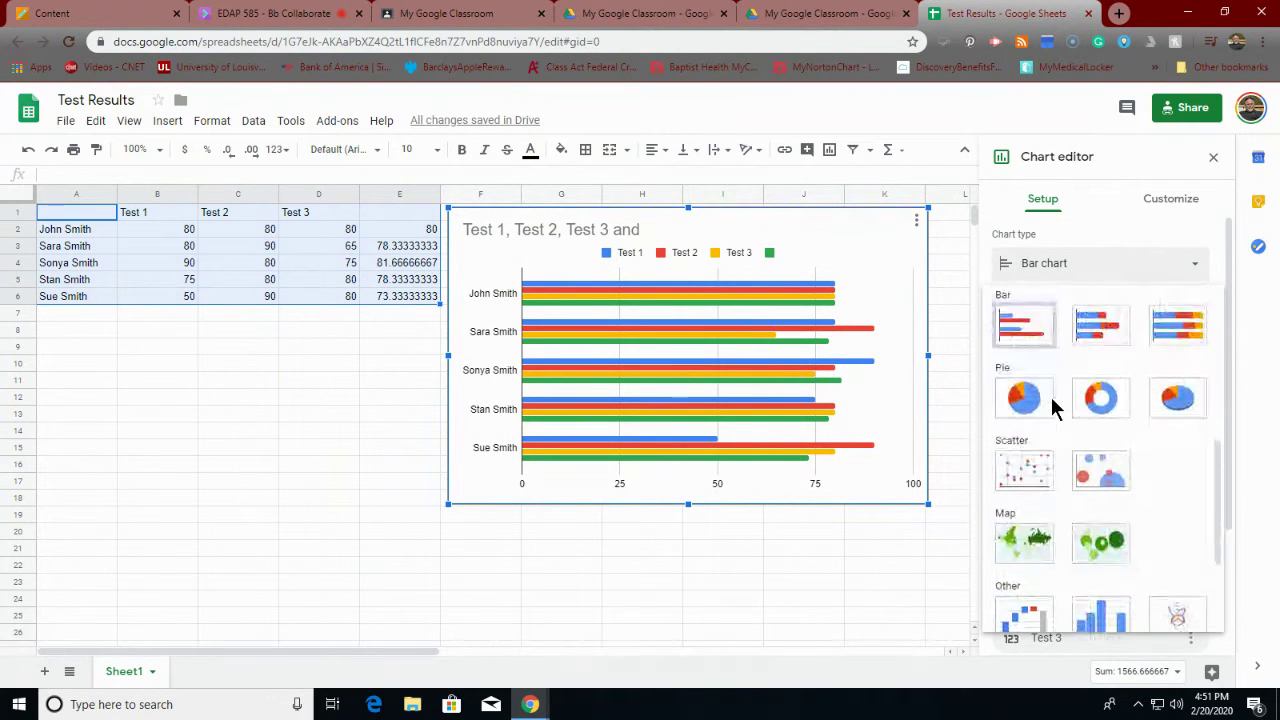
pyautogui.click(1024, 325)
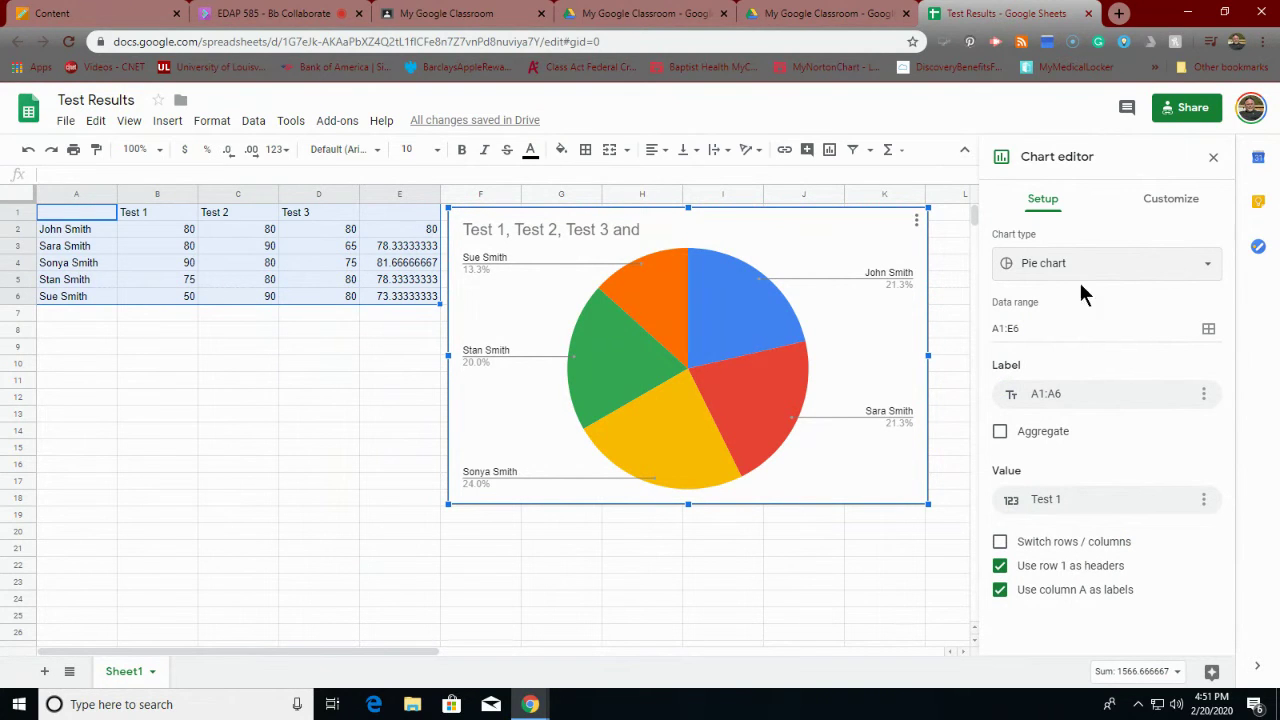
pyautogui.click(1176, 274)
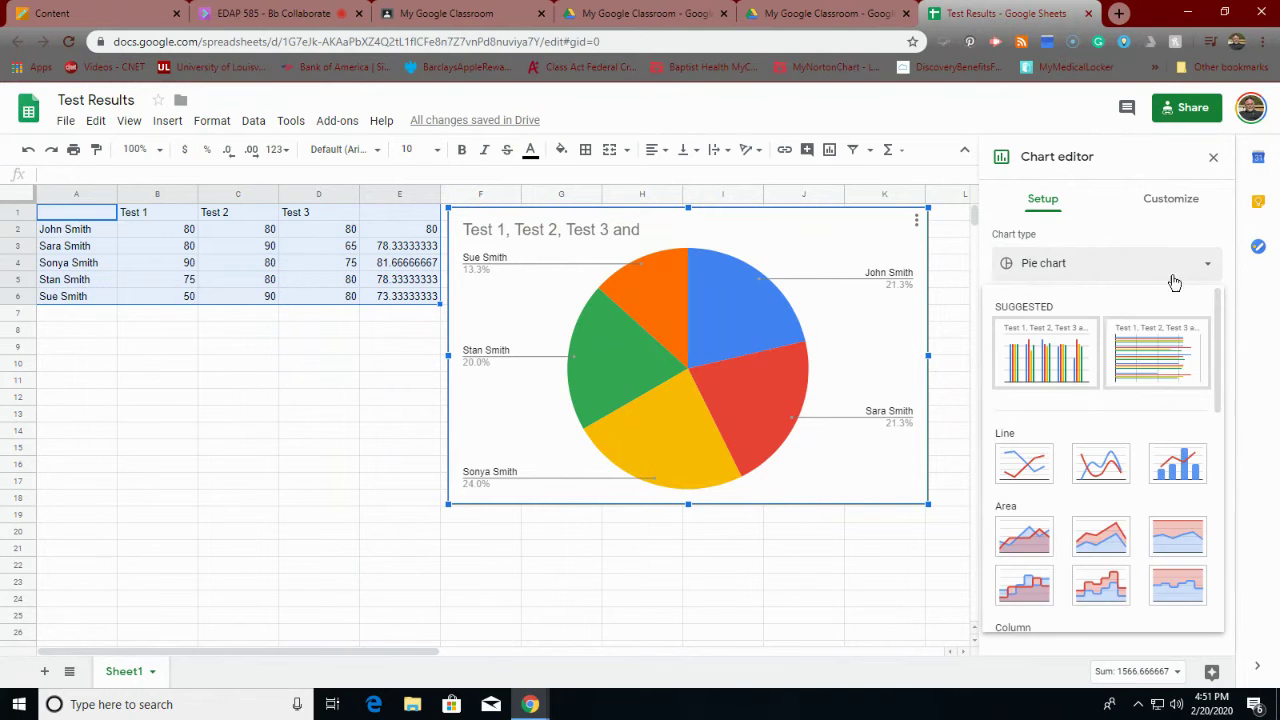
pyautogui.click(1045, 345)
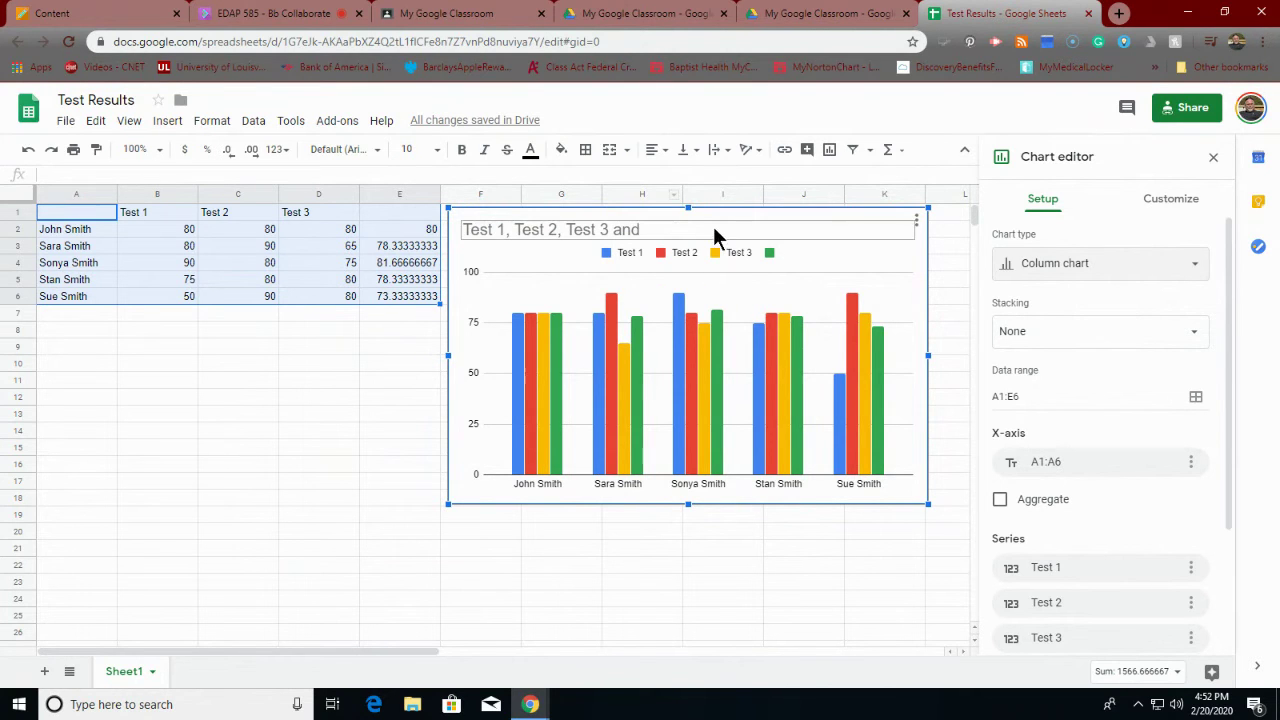
pyautogui.moveTo(717, 222); pyautogui.dragTo(311, 322)
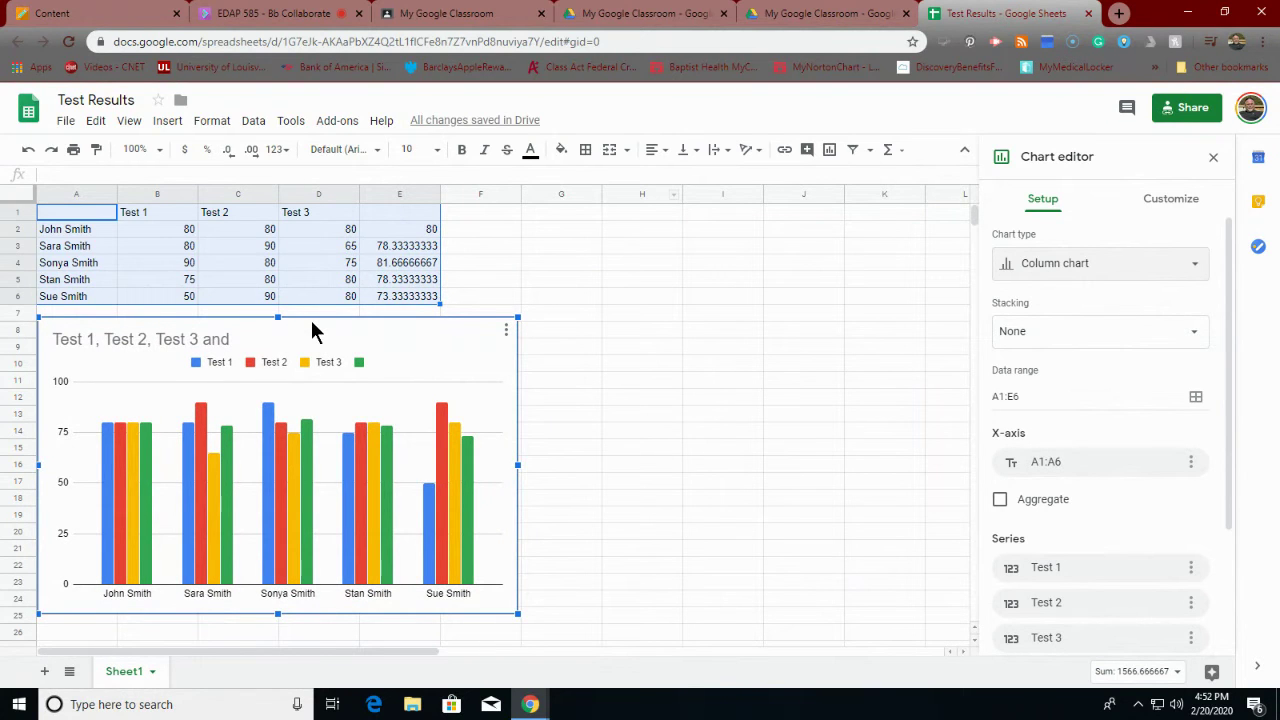
# Sort the sheet A→Z by column A, browse the Tools menu, then close the chart editor.
pyautogui.click(252, 124)
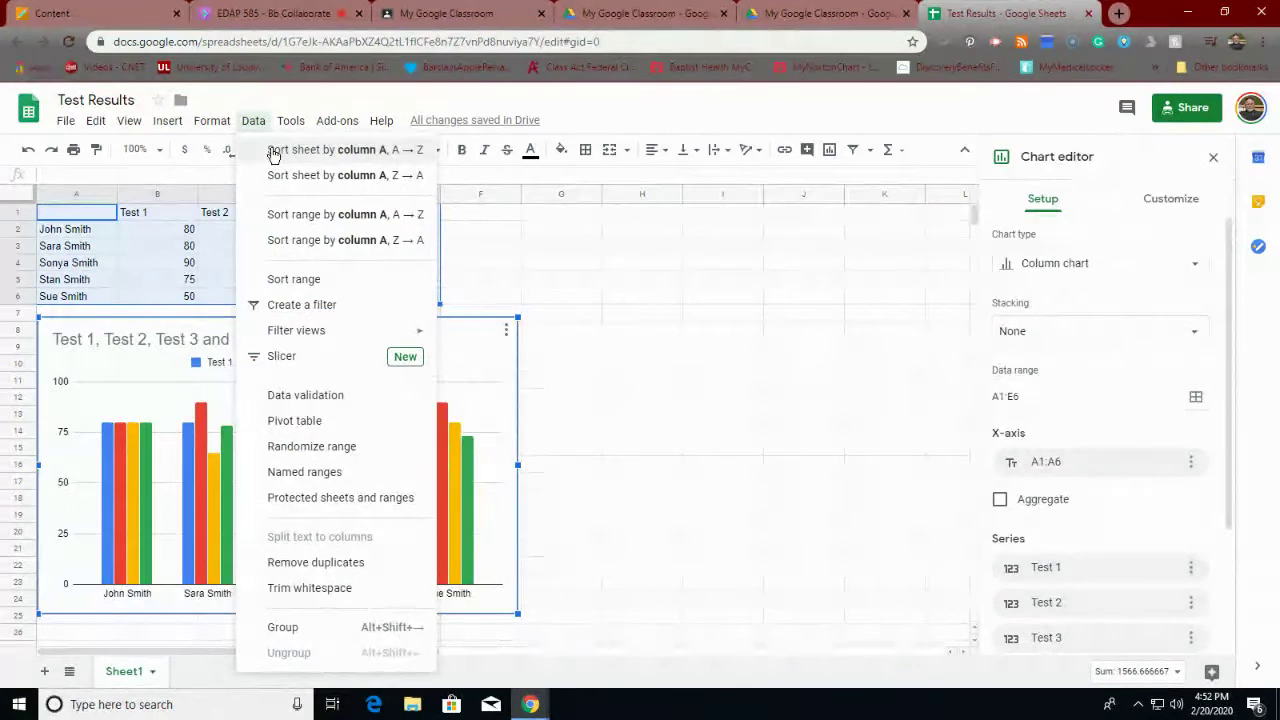
pyautogui.click(274, 152)
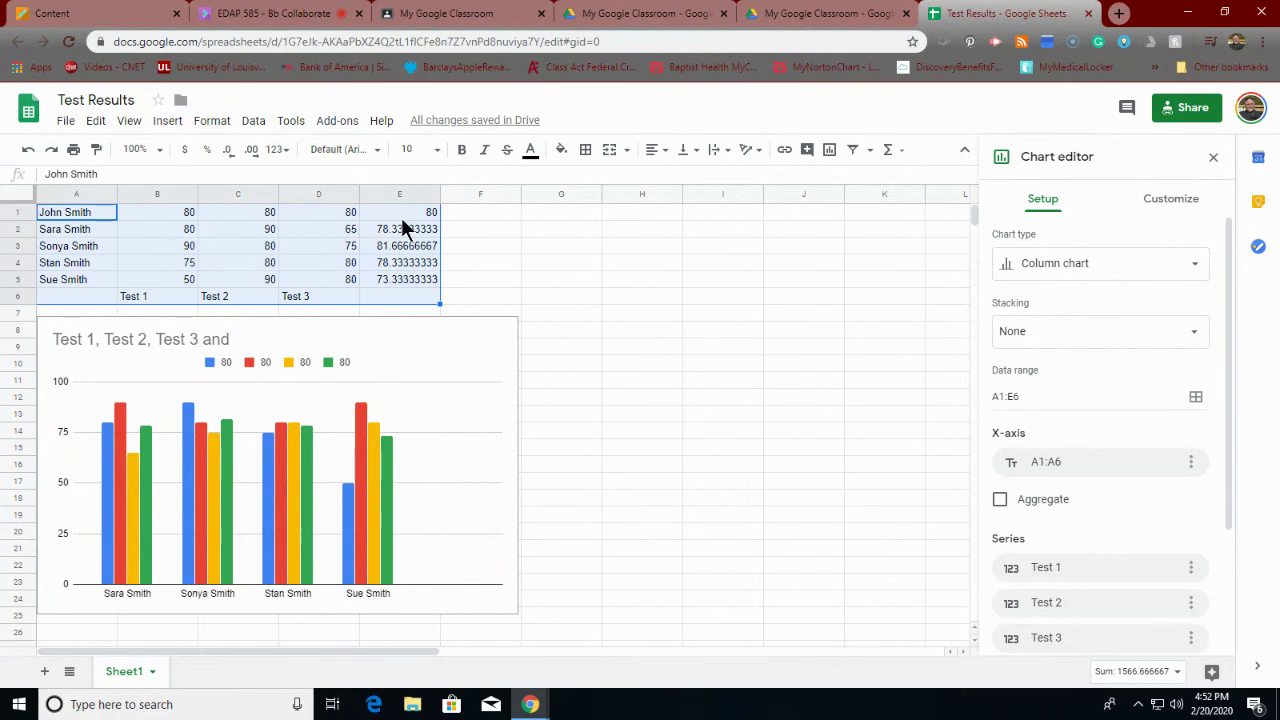
pyautogui.click(290, 122)
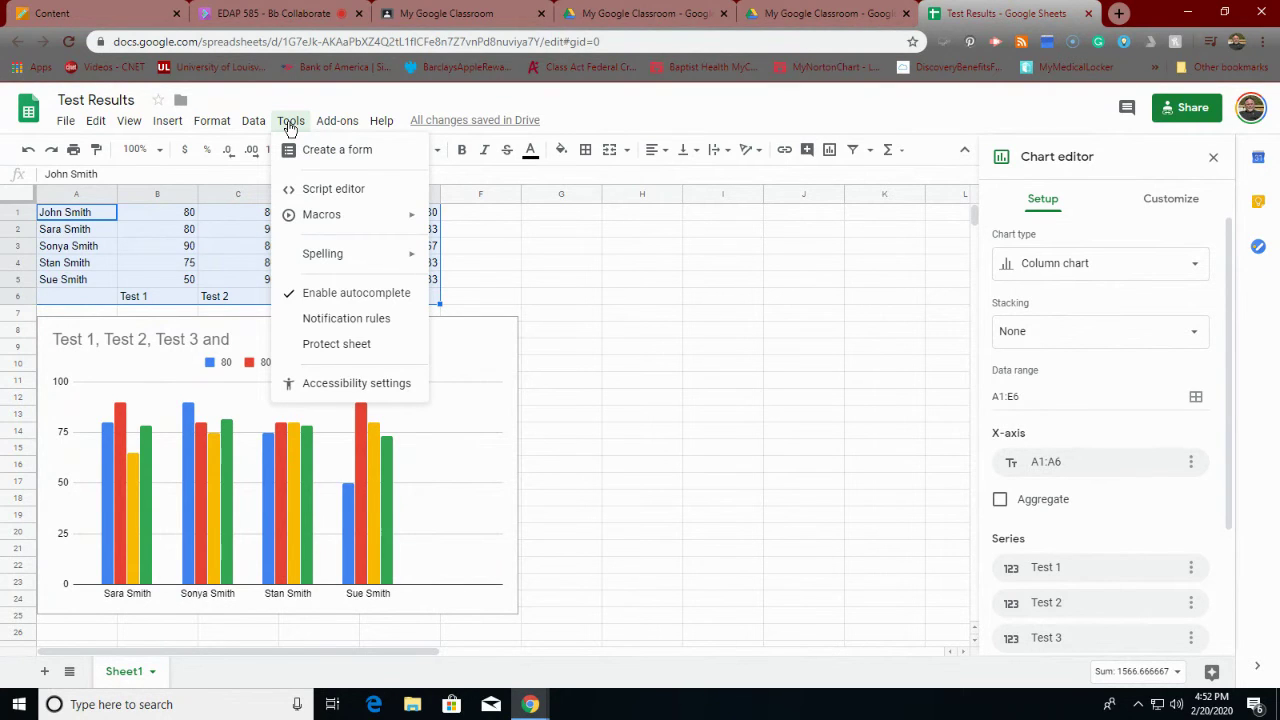
pyautogui.moveTo(331, 121)
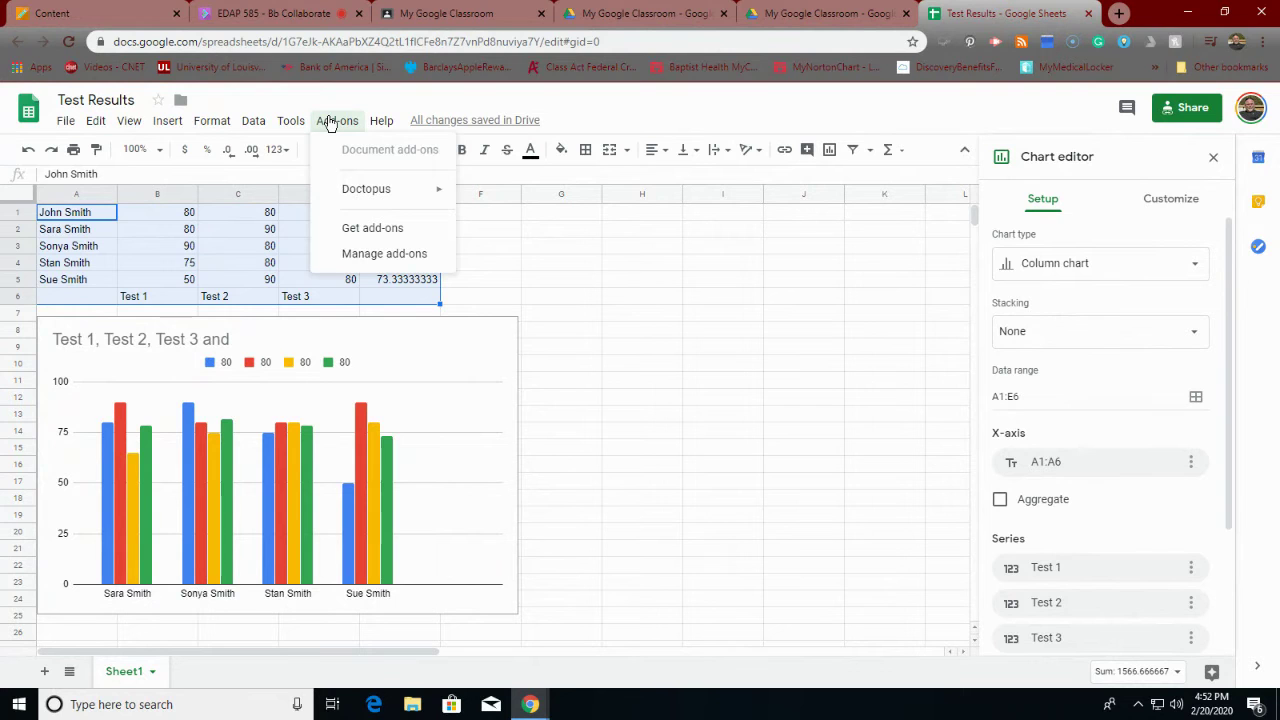
pyautogui.click(597, 248)
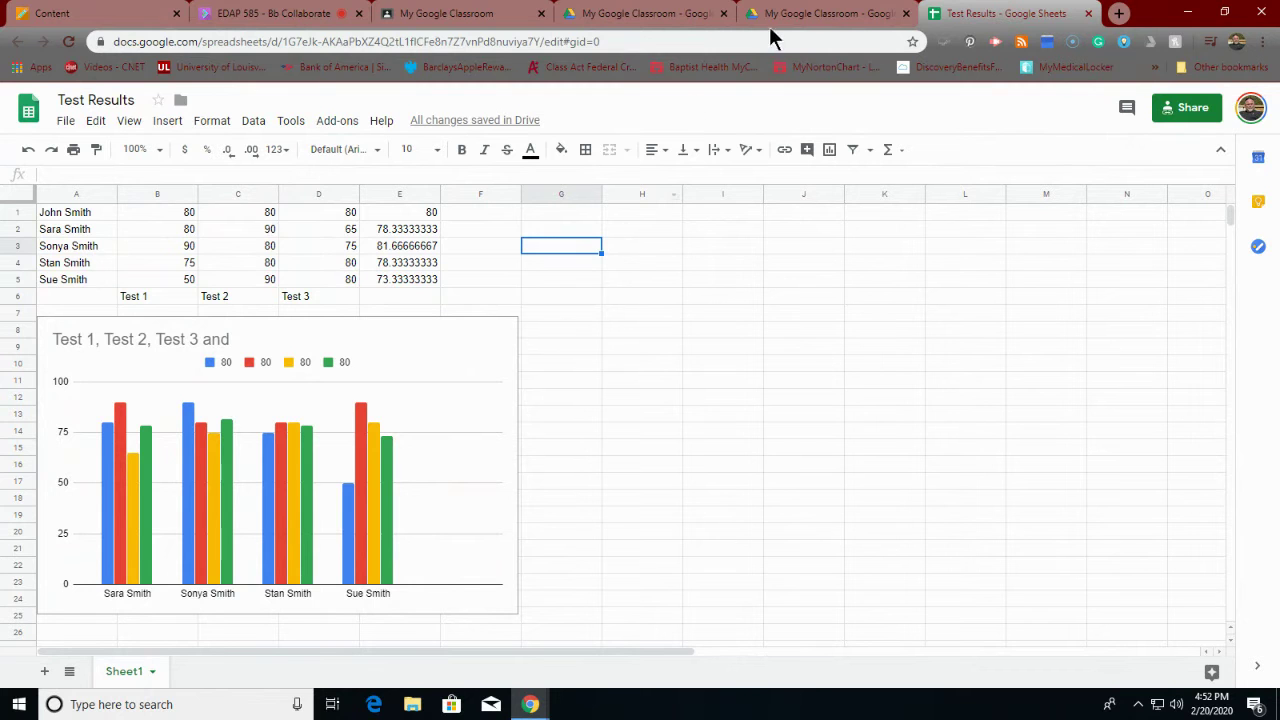
# Share the Test Results spreadsheet with one recipient, keeping link sharing view-only.
pyautogui.click(1192, 110)
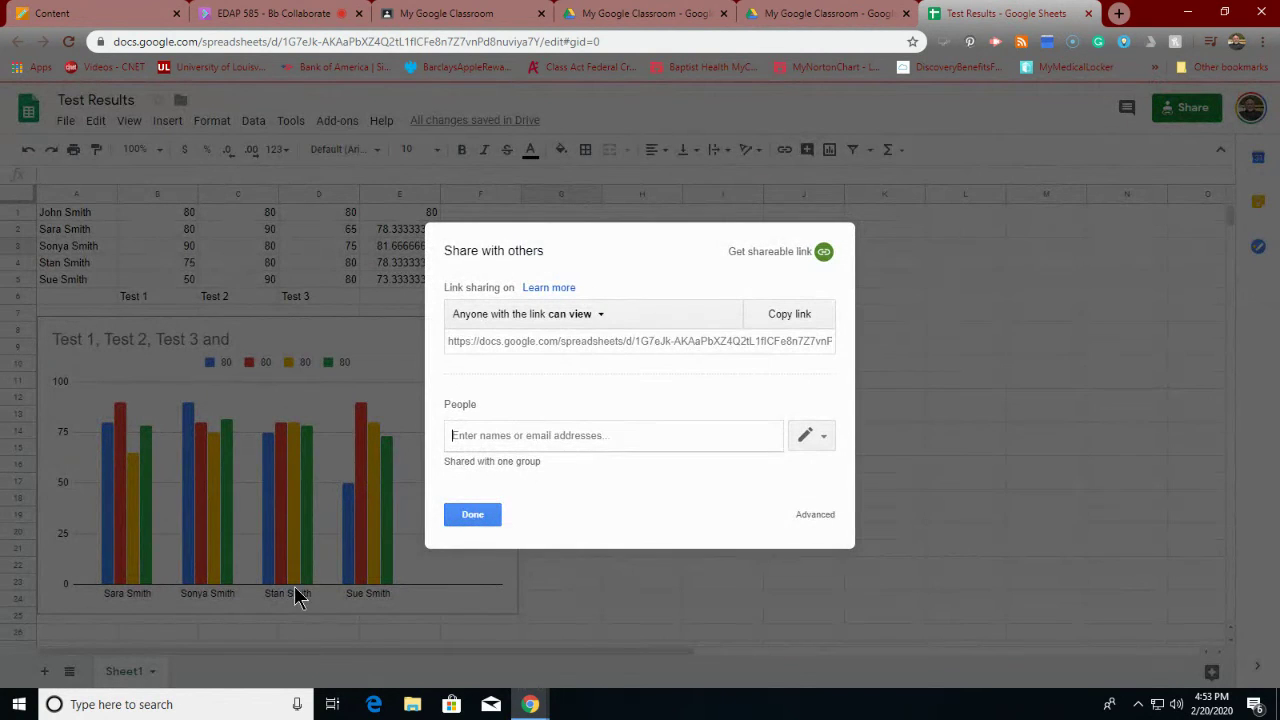
pyautogui.click(630, 322)
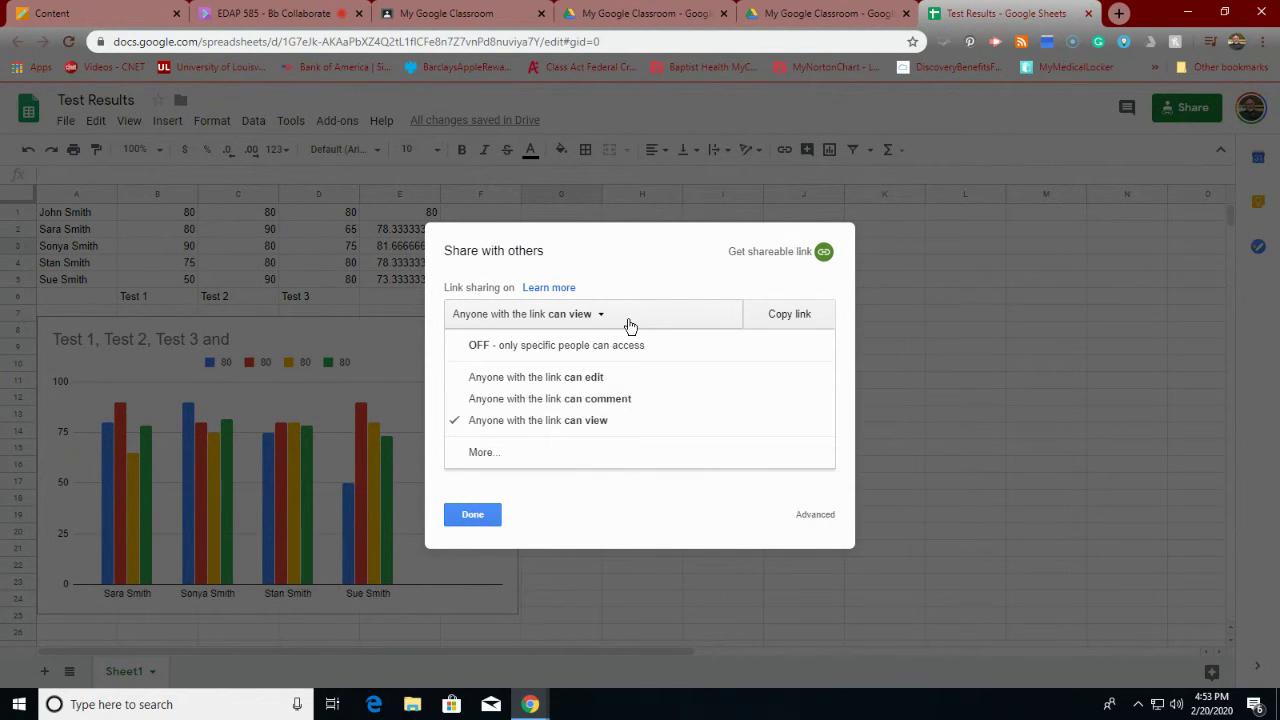
pyautogui.click(588, 525)
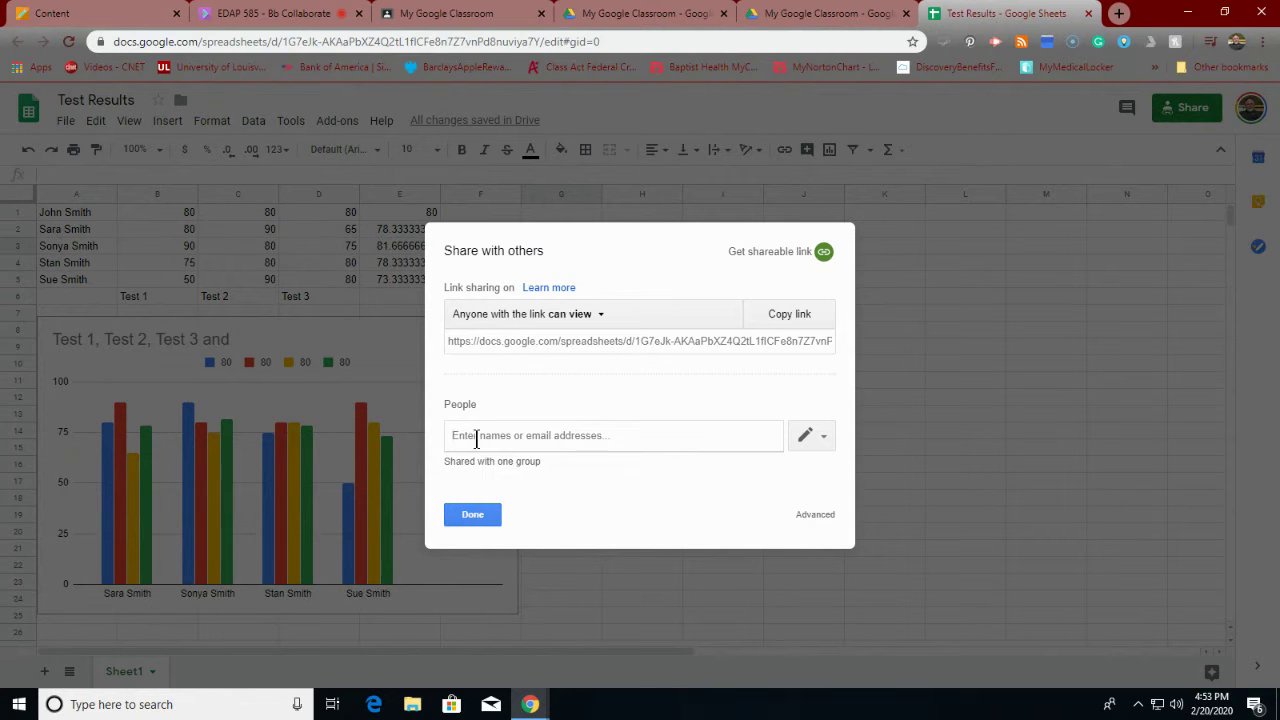
pyautogui.write('sbs')
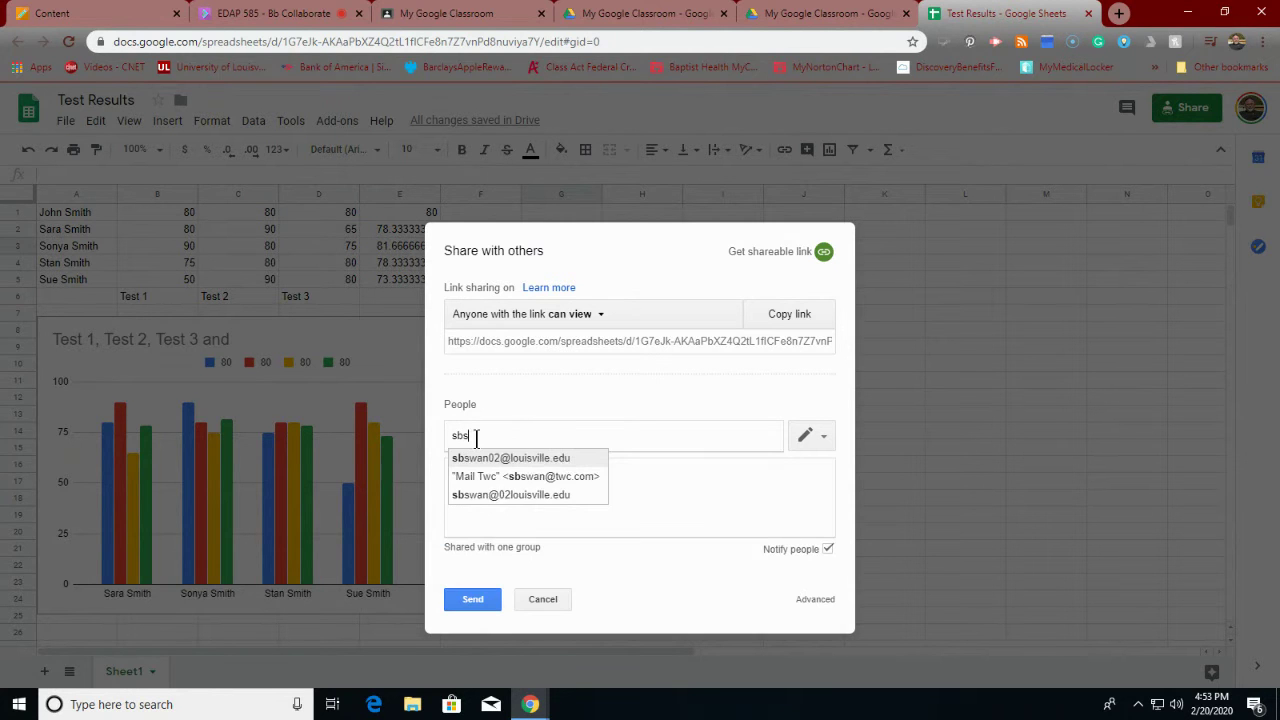
pyautogui.write('wan02')
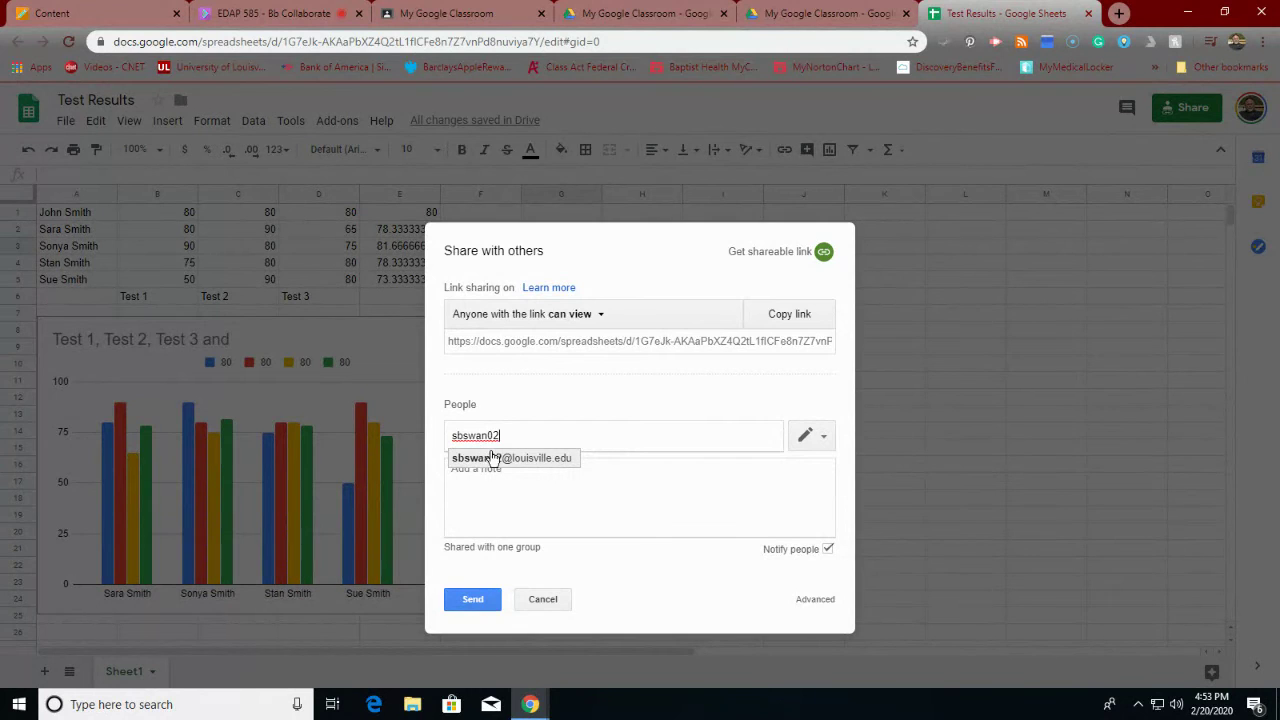
pyautogui.click(493, 457)
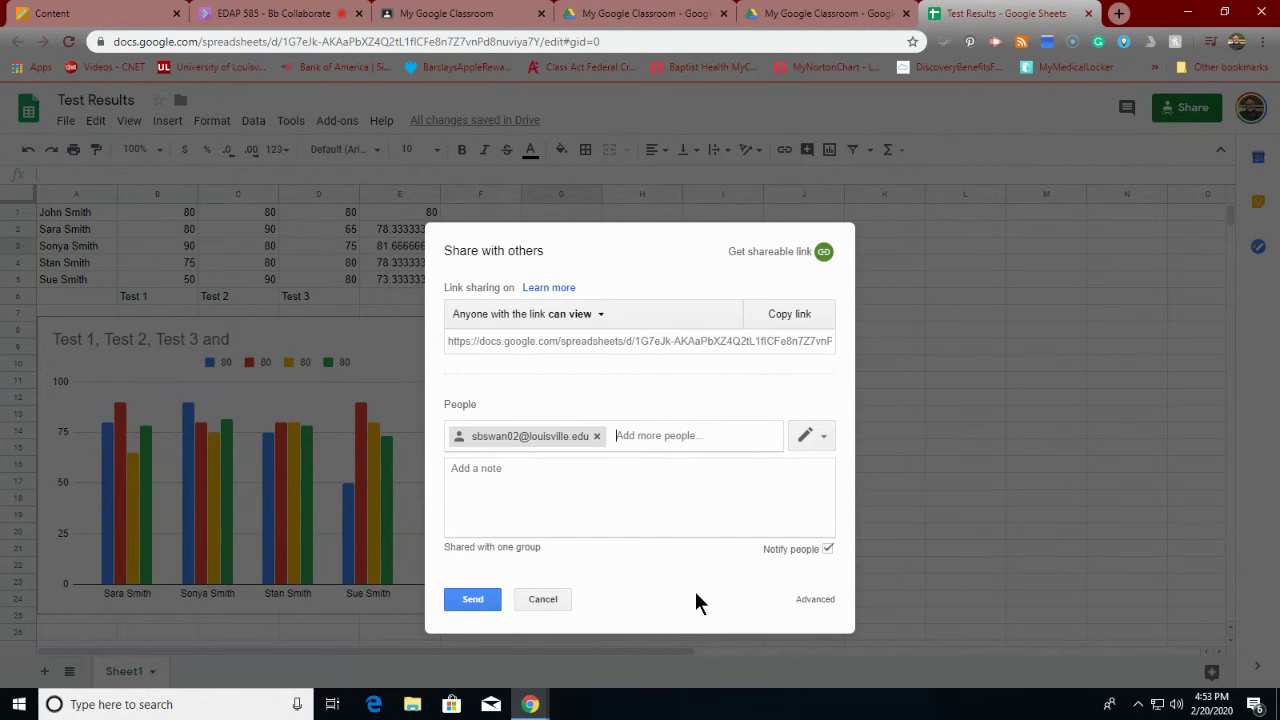
pyautogui.click(459, 600)
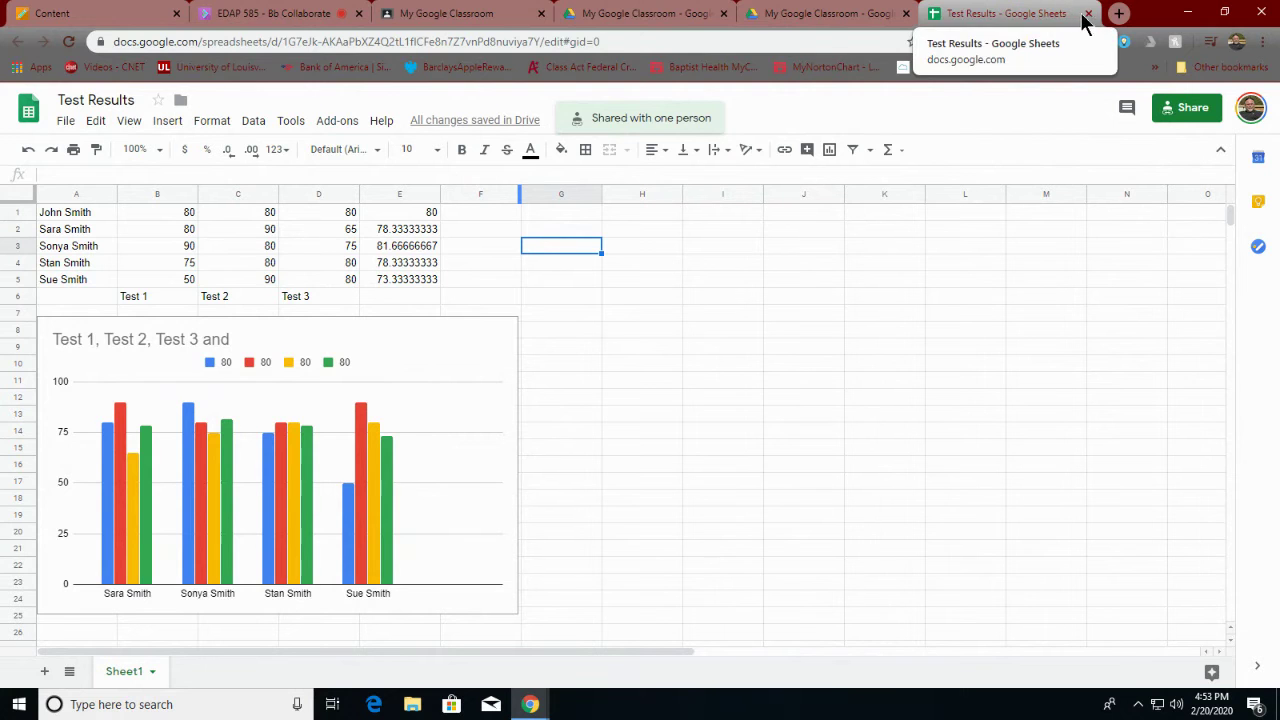
# Open the 'What do know about the planets' quiz form from the Drive folder.
pyautogui.click(614, 14)
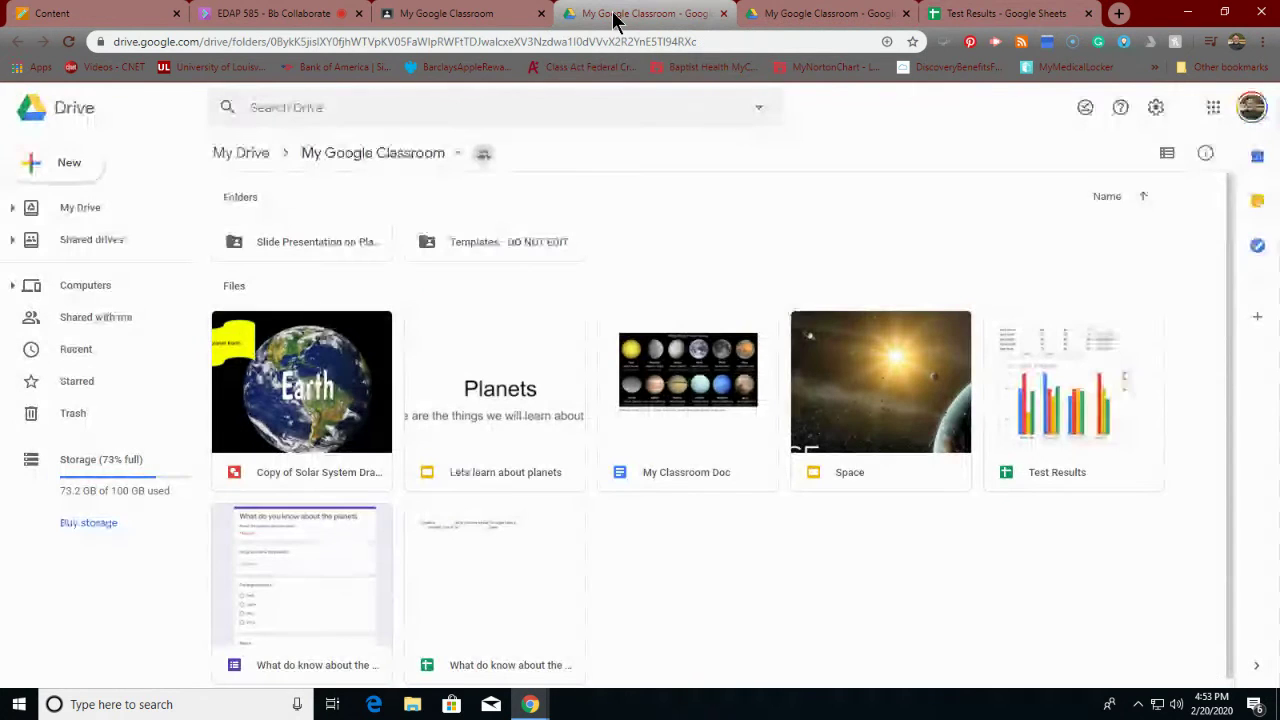
pyautogui.click(277, 564)
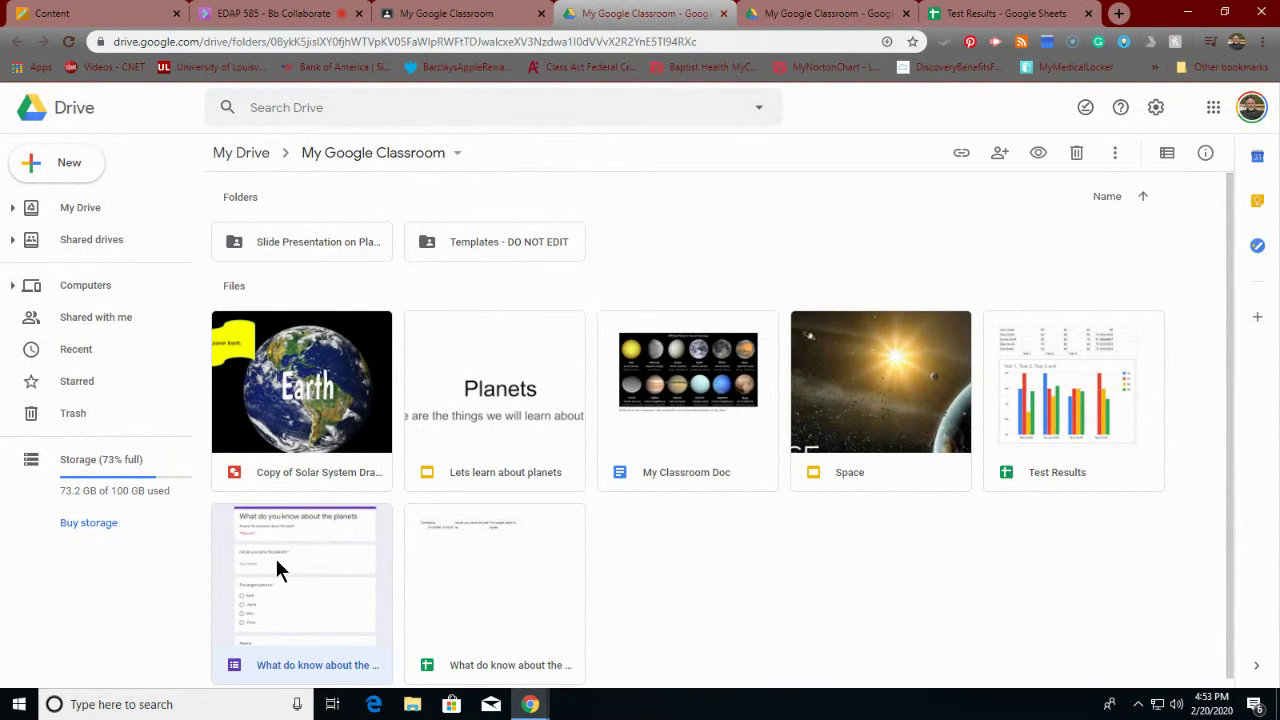
pyautogui.doubleClick(277, 564)
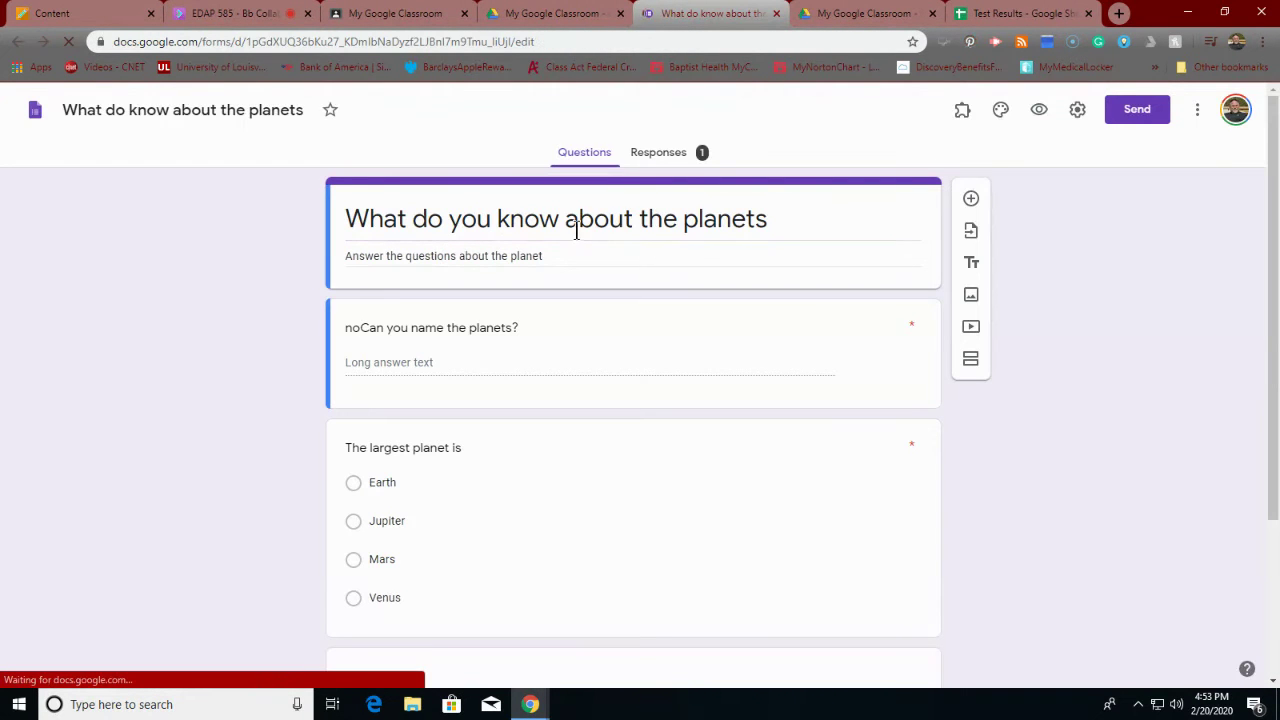
# Open the quiz's responses in a linked spreadsheet showing the one submission (no, Jupiter).
pyautogui.click(659, 155)
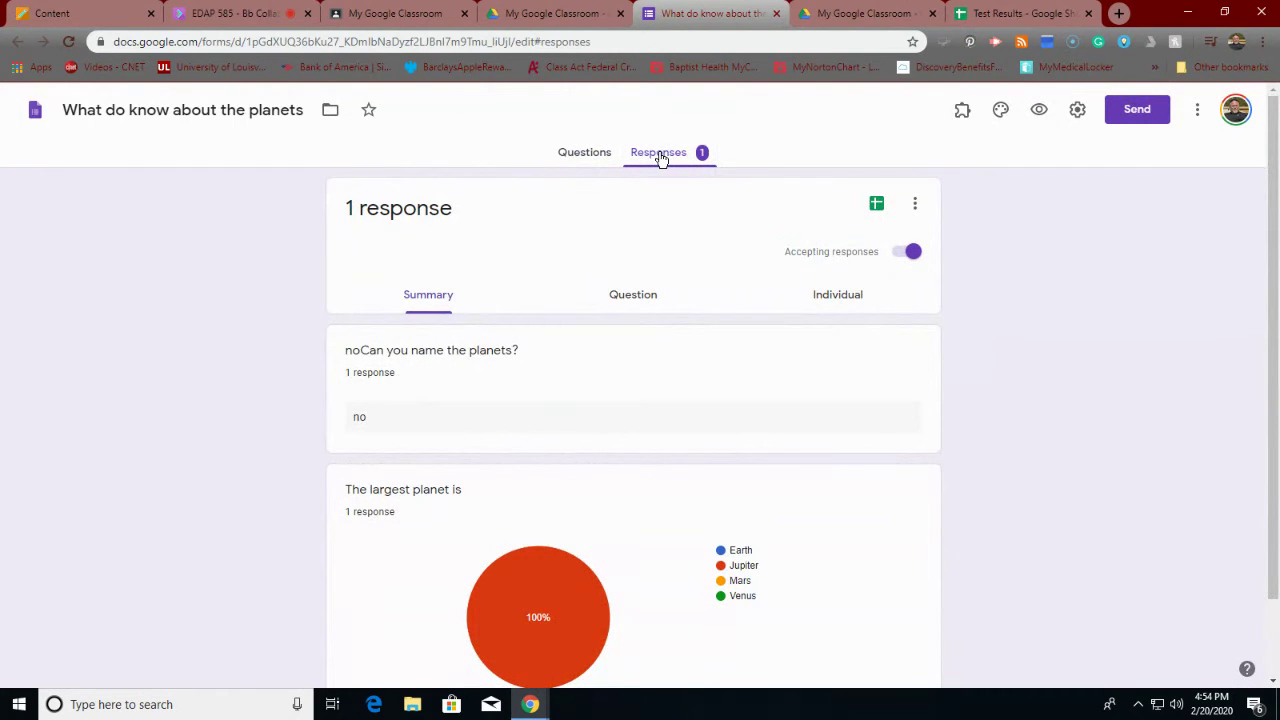
pyautogui.click(576, 160)
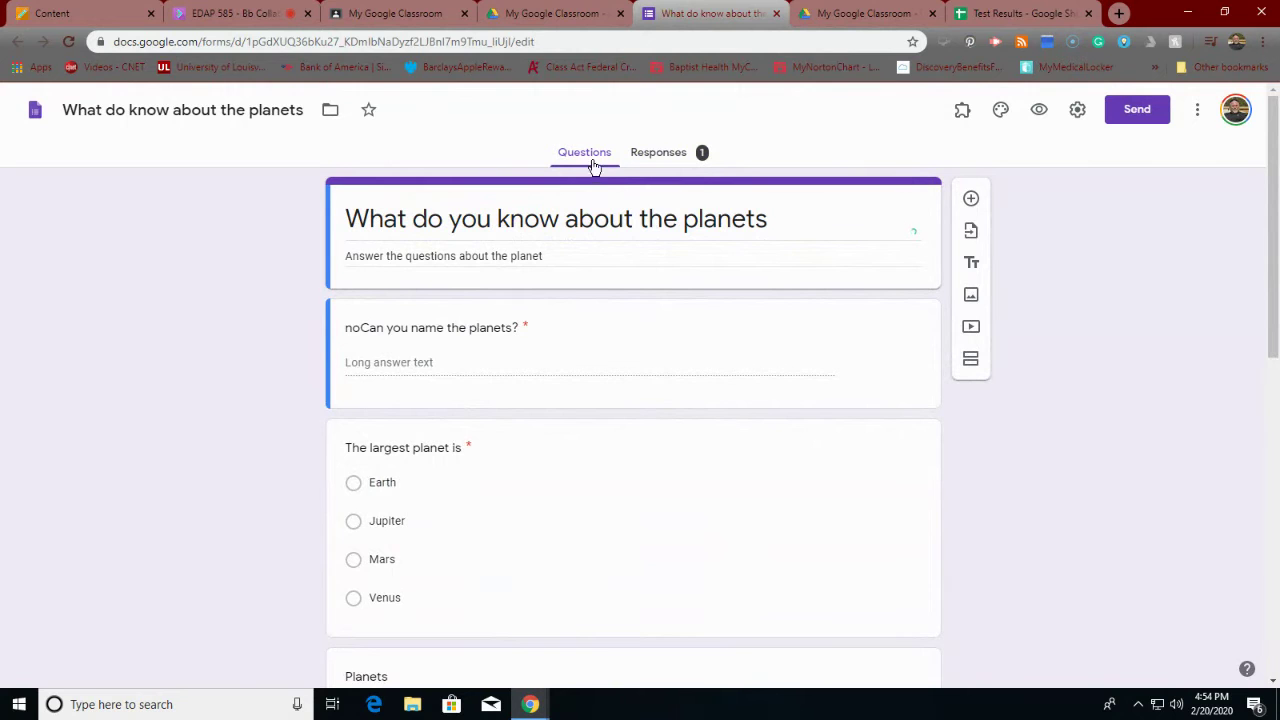
pyautogui.click(651, 160)
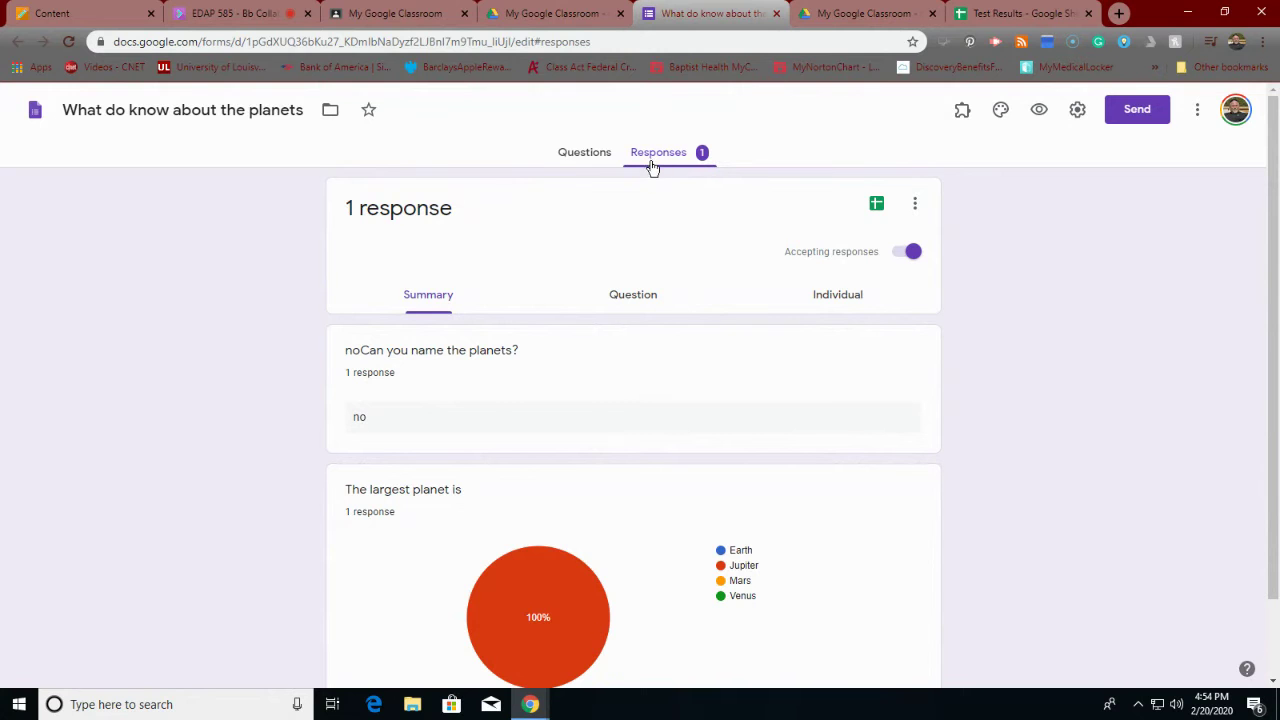
pyautogui.click(877, 205)
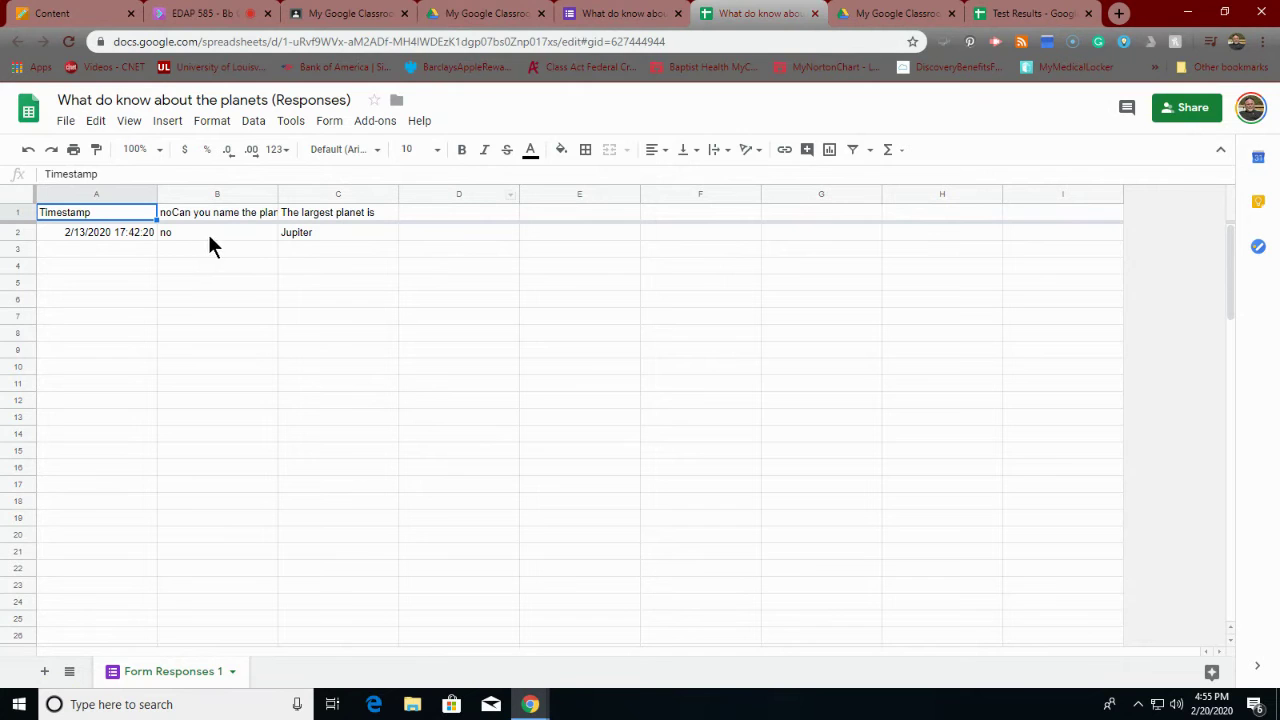
# Return to the planets form's questions, then go back to the My Google Classroom stream.
pyautogui.click(585, 20)
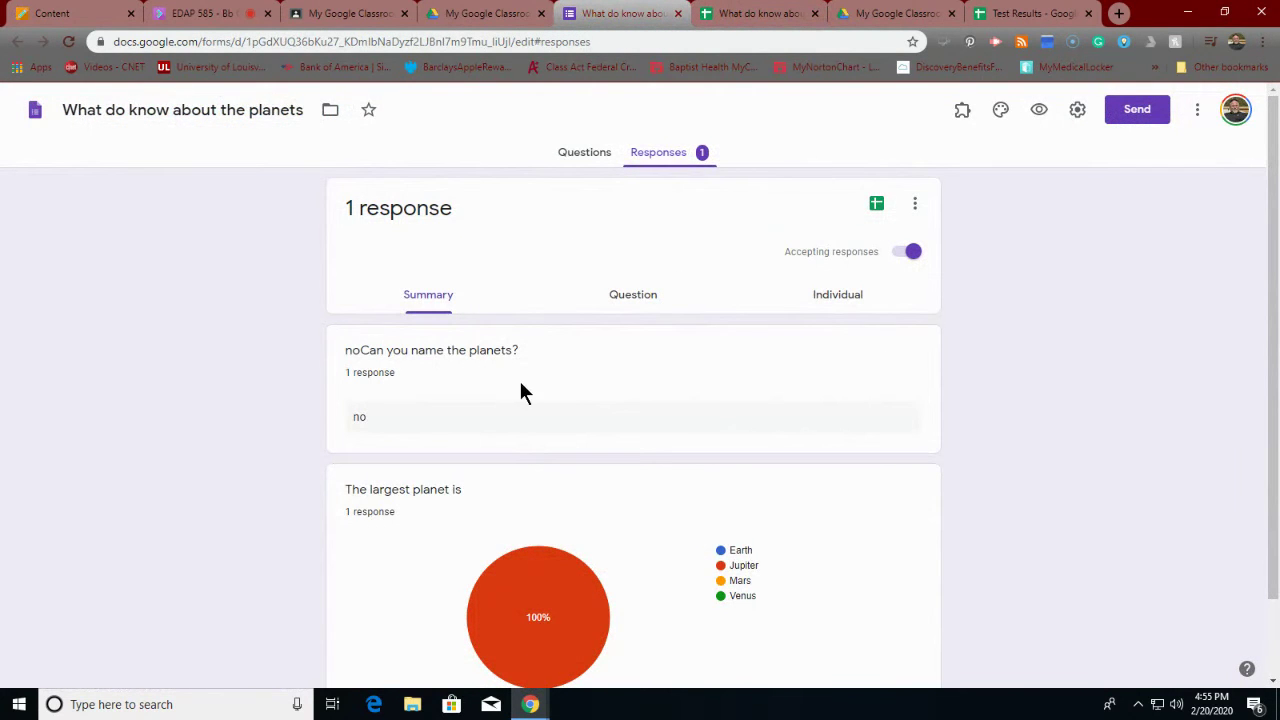
pyautogui.click(582, 150)
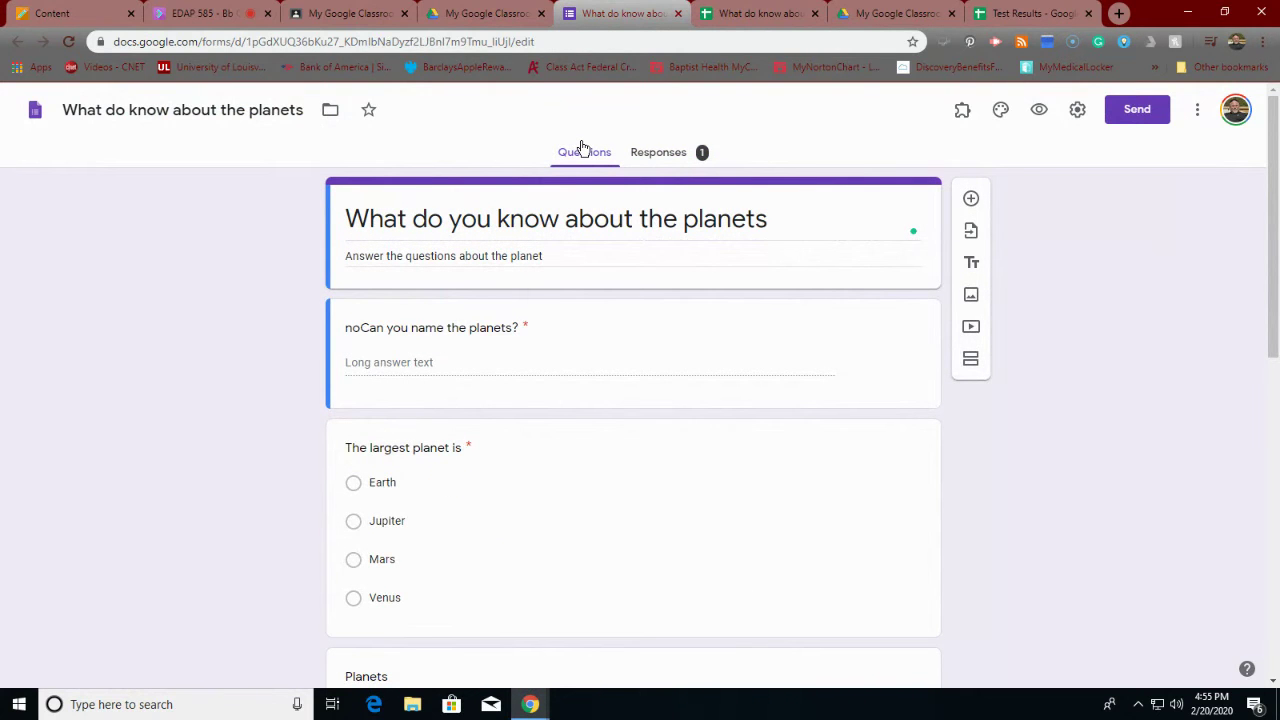
pyautogui.click(338, 22)
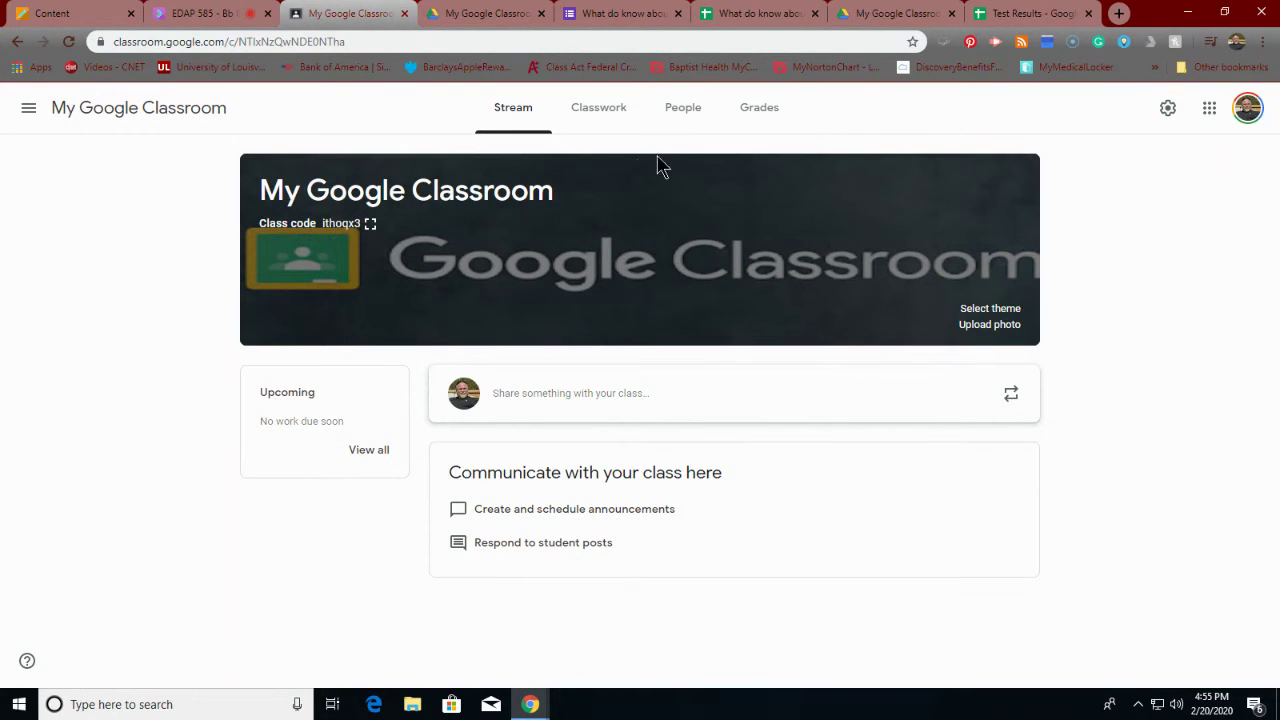
# Look over the class's People list and stream, then open the empty Classwork page.
pyautogui.click(686, 117)
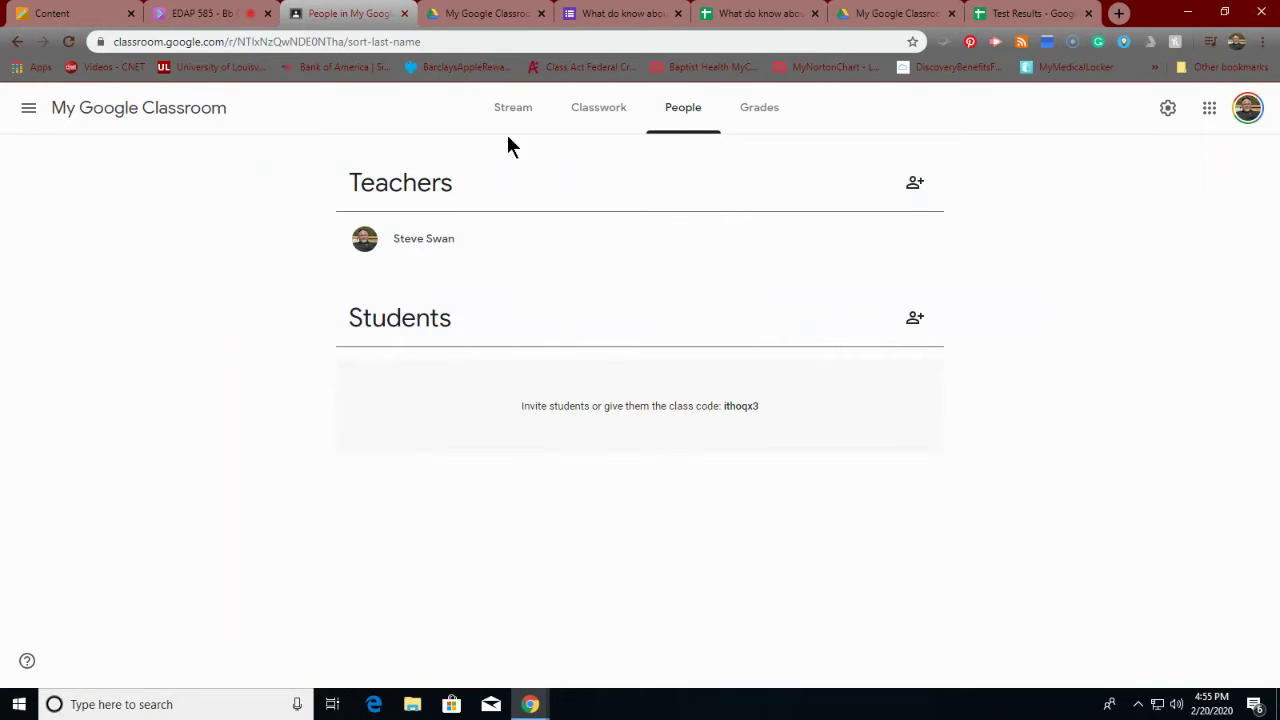
pyautogui.click(338, 24)
pyautogui.click(520, 117)
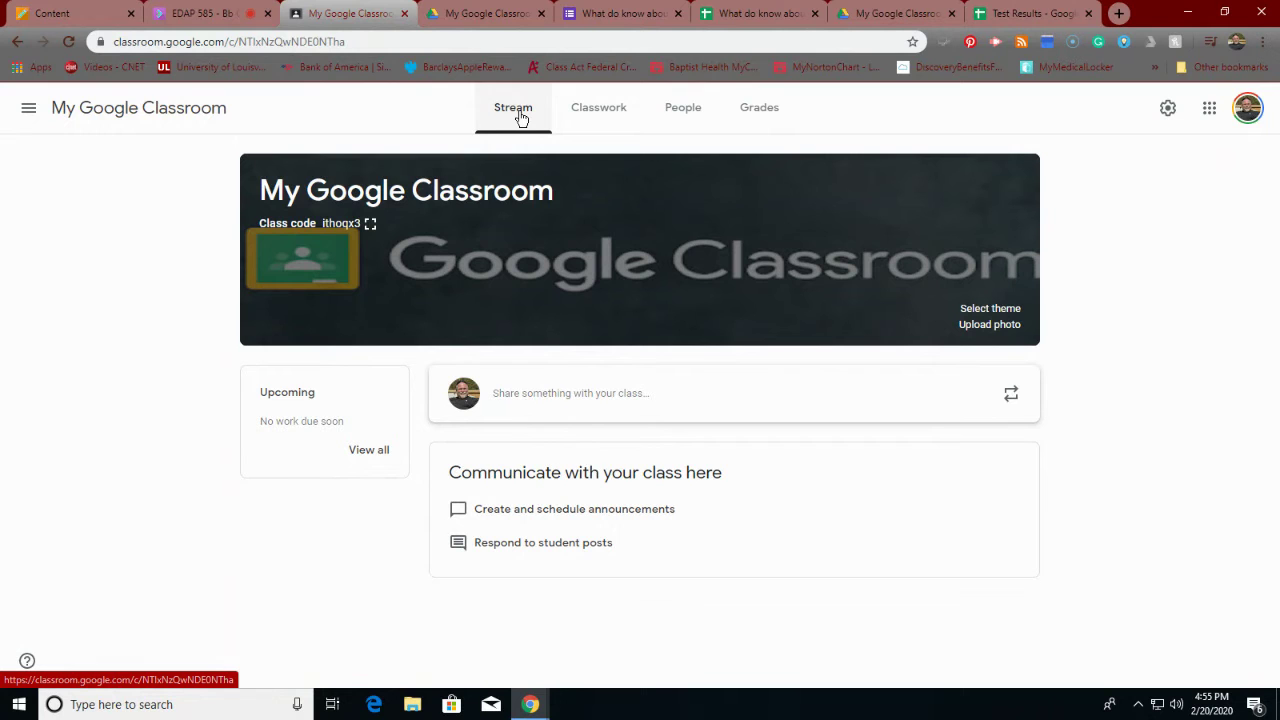
pyautogui.click(588, 118)
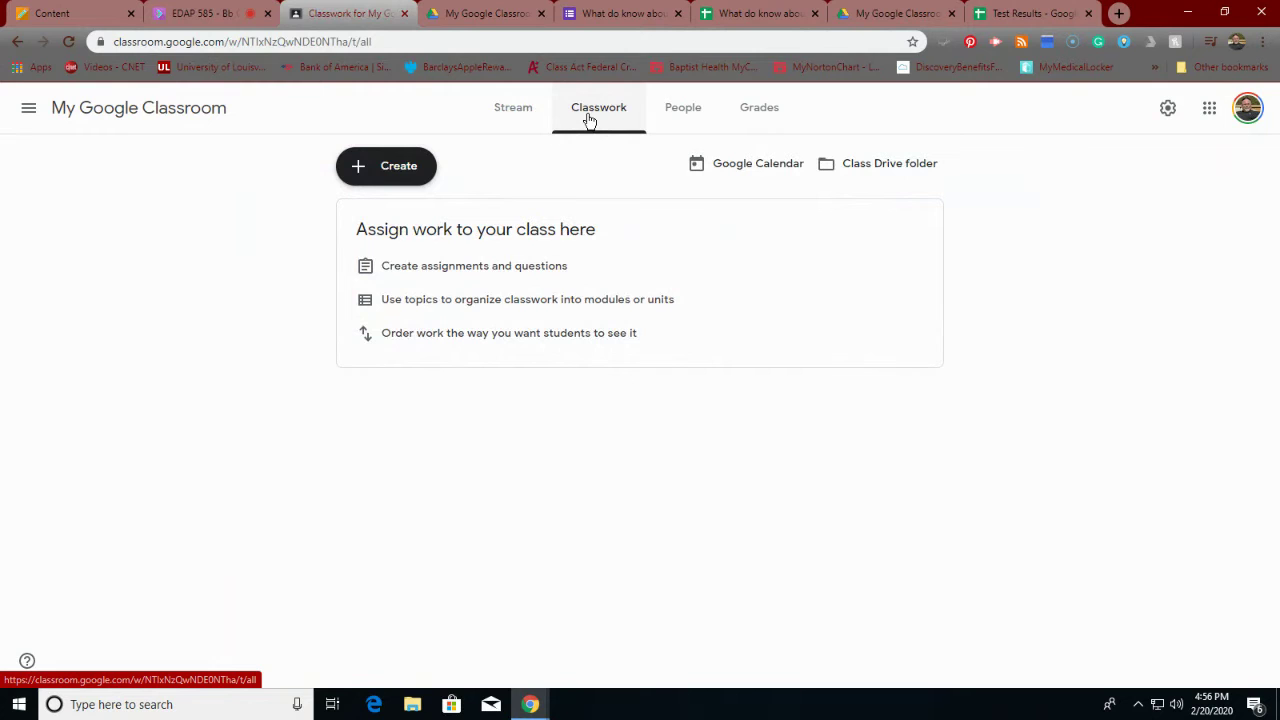
# Create the topic 'Unit1 Planets' on Classwork and open its page.
pyautogui.click(372, 166)
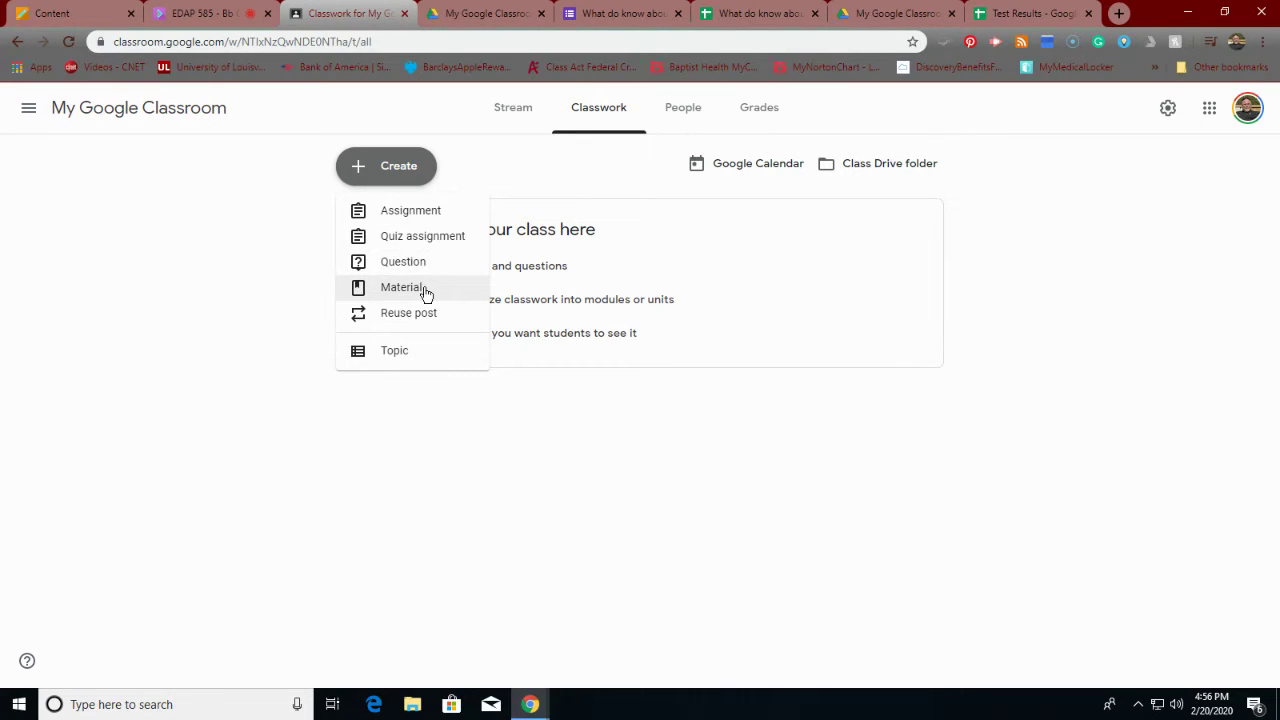
pyautogui.click(403, 362)
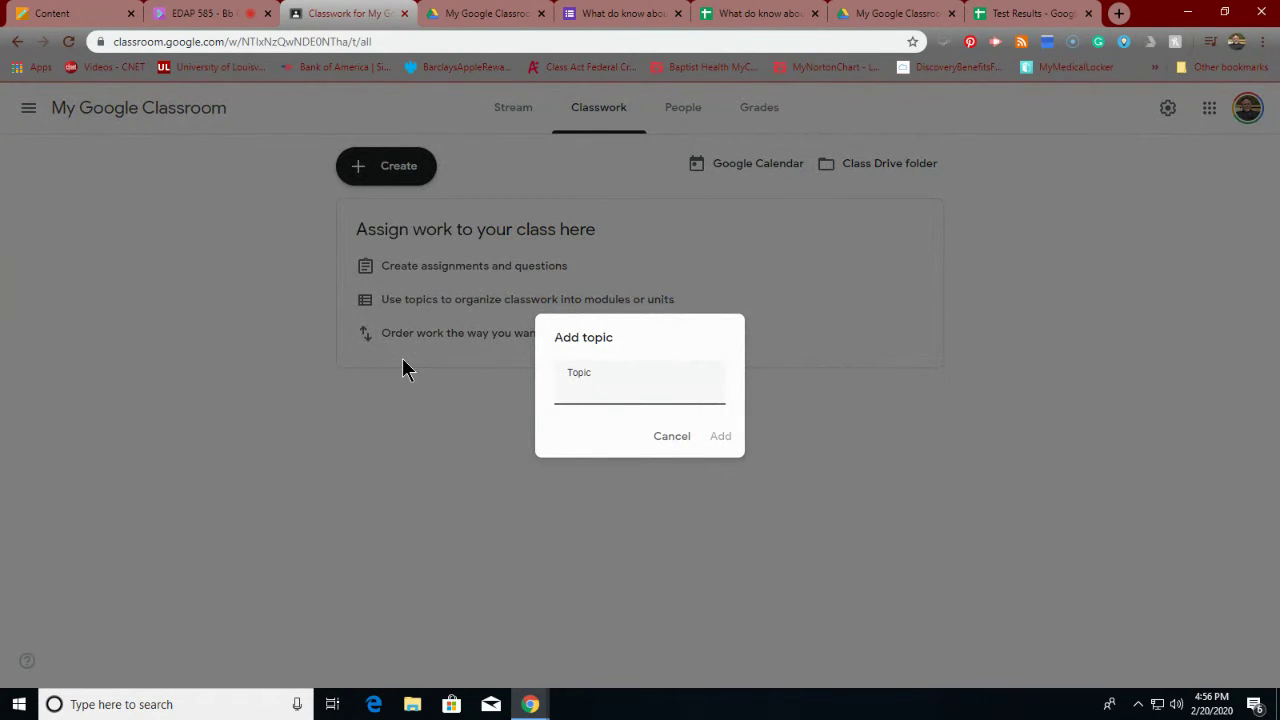
pyautogui.write('Unit1 Pl')
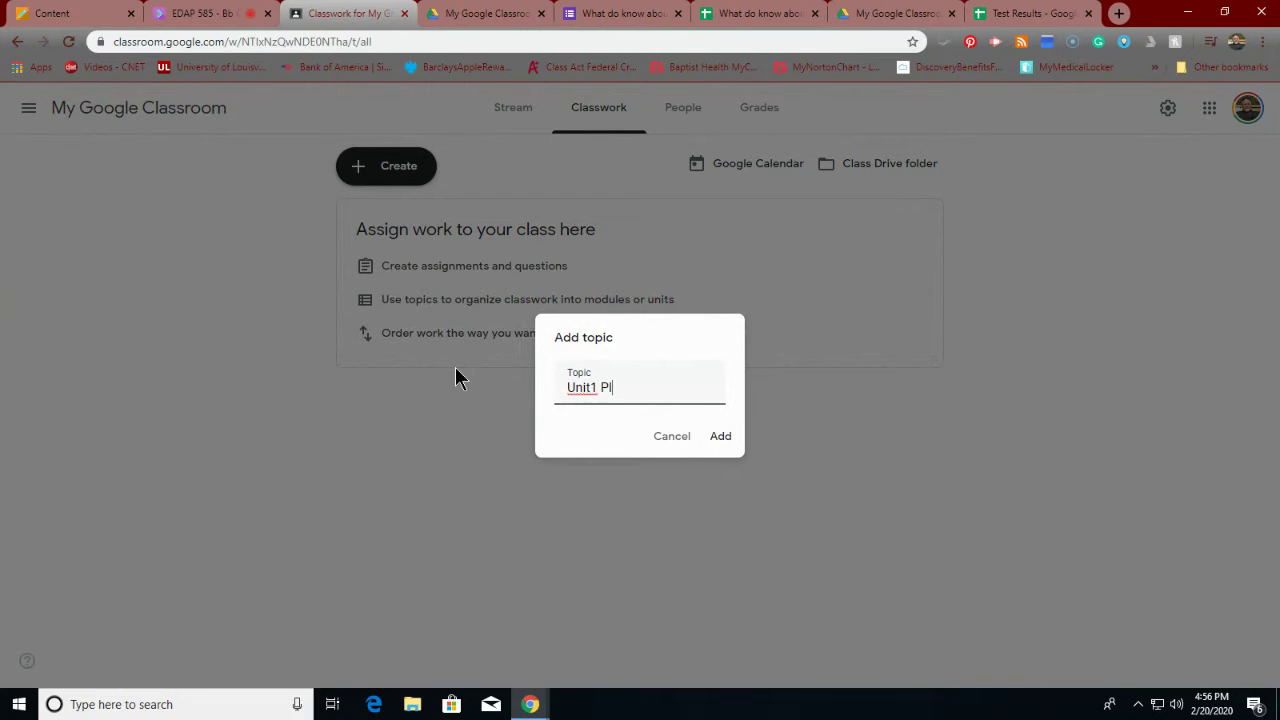
pyautogui.write('anets')
pyautogui.click(722, 437)
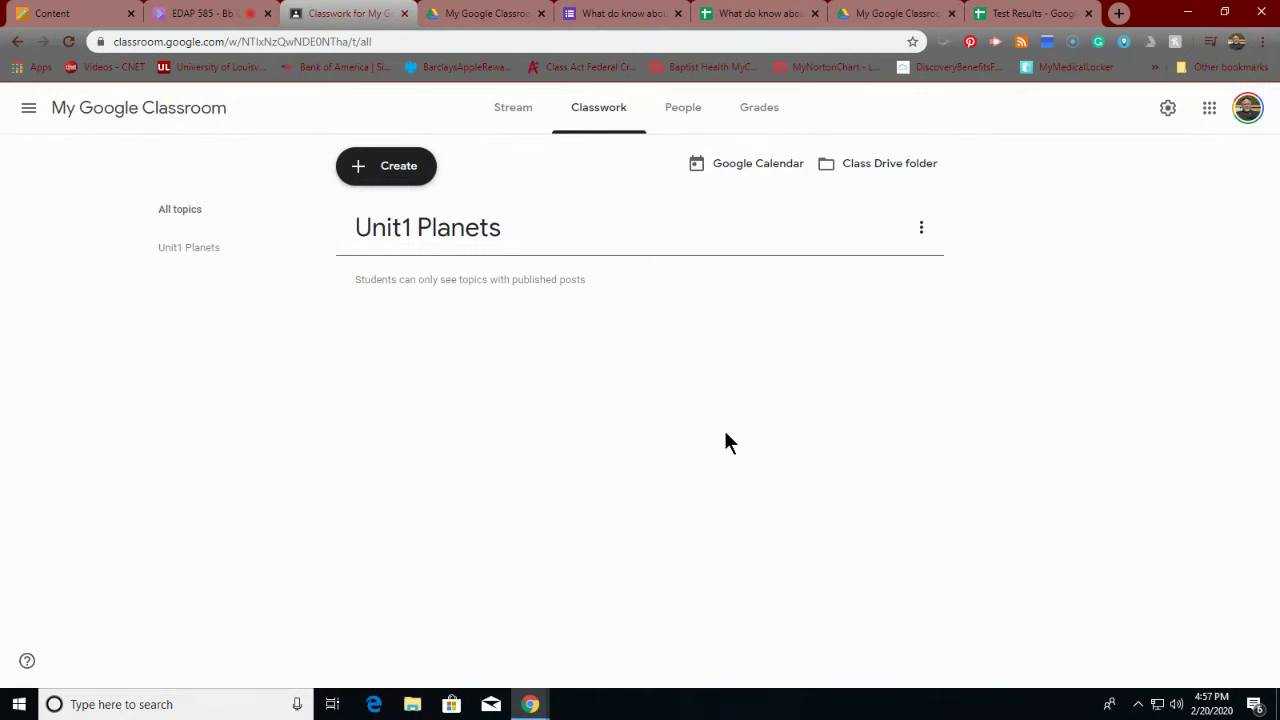
pyautogui.click(189, 262)
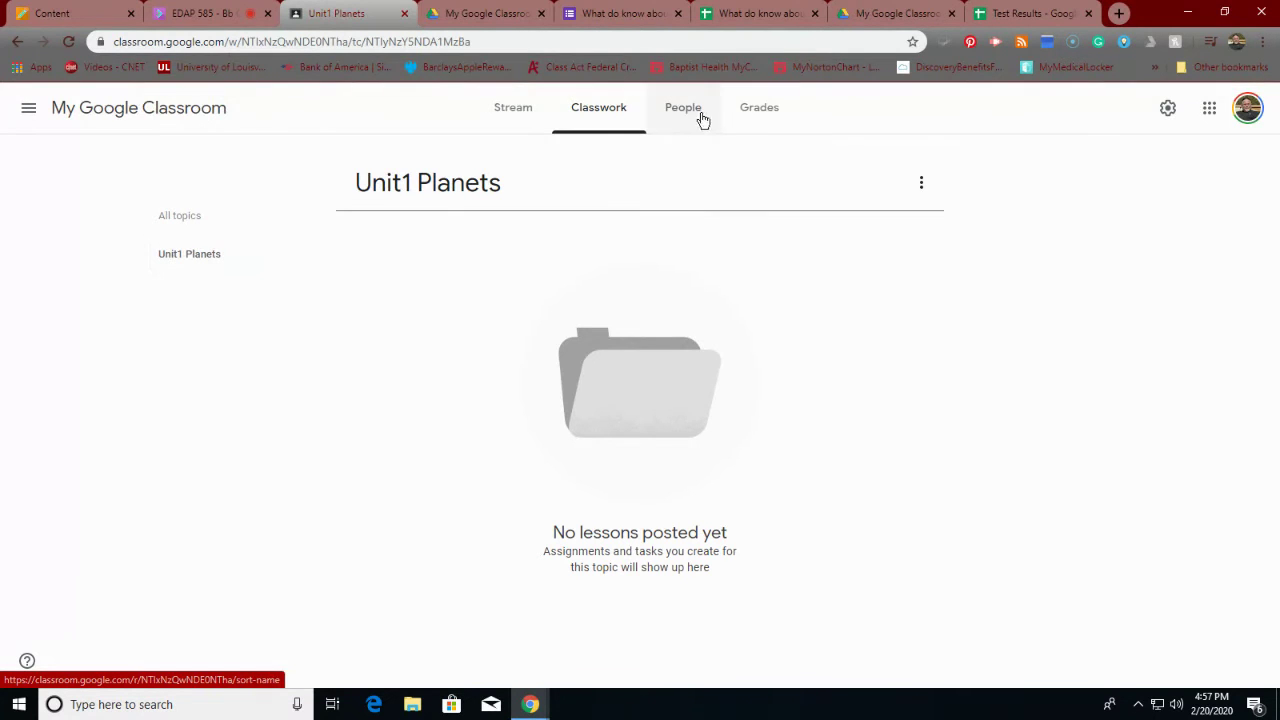
# Browse the stream, Unit1 Planets topic and Drive class folder, then open Classwork's Create menu.
pyautogui.click(507, 110)
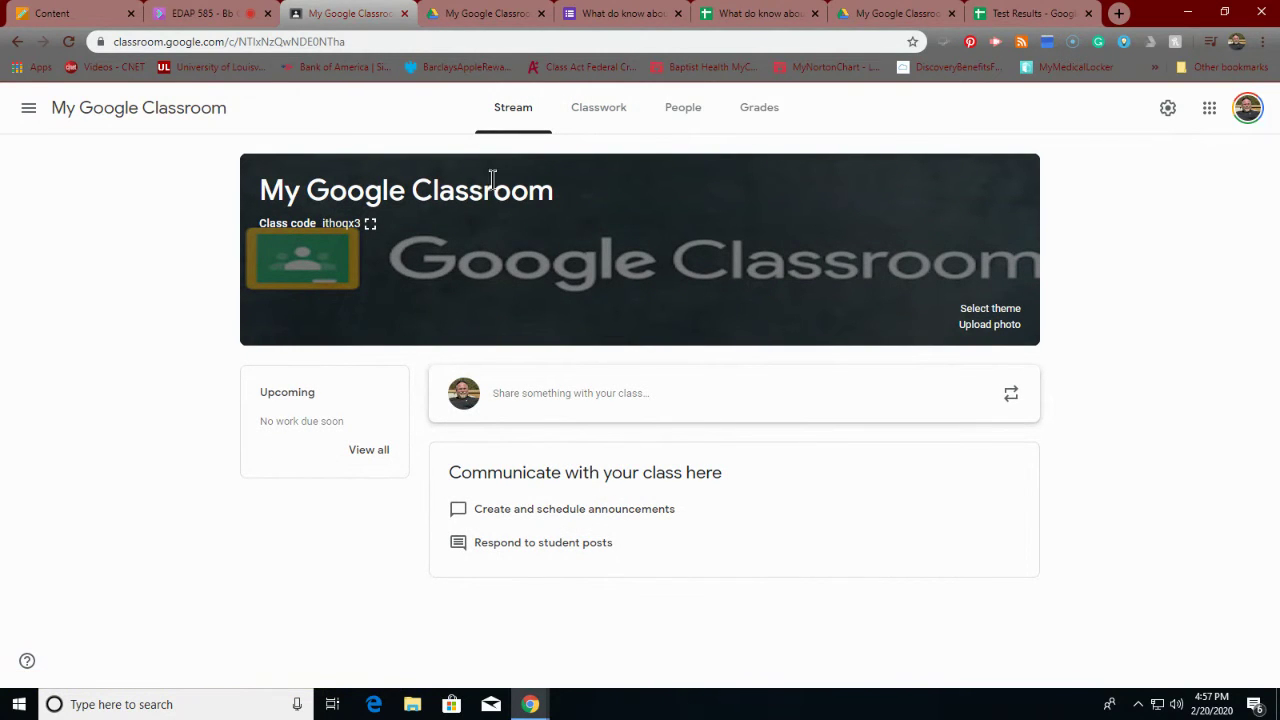
pyautogui.click(594, 120)
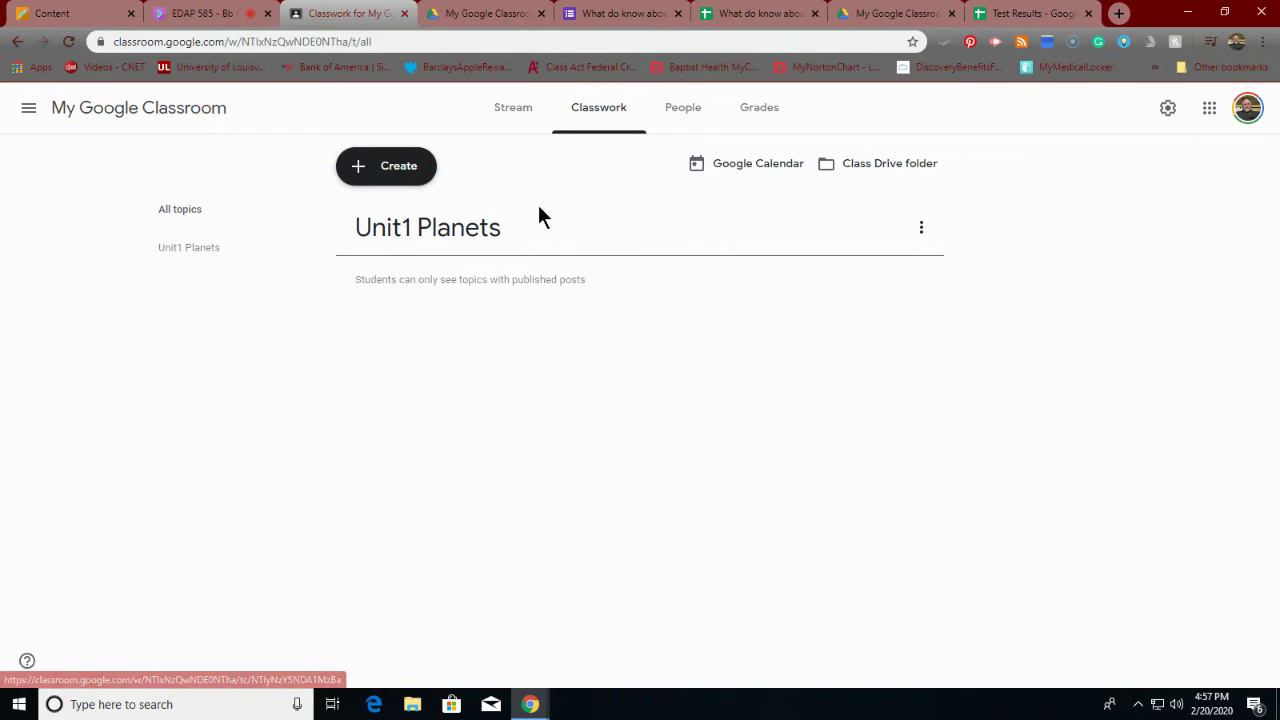
pyautogui.click(421, 228)
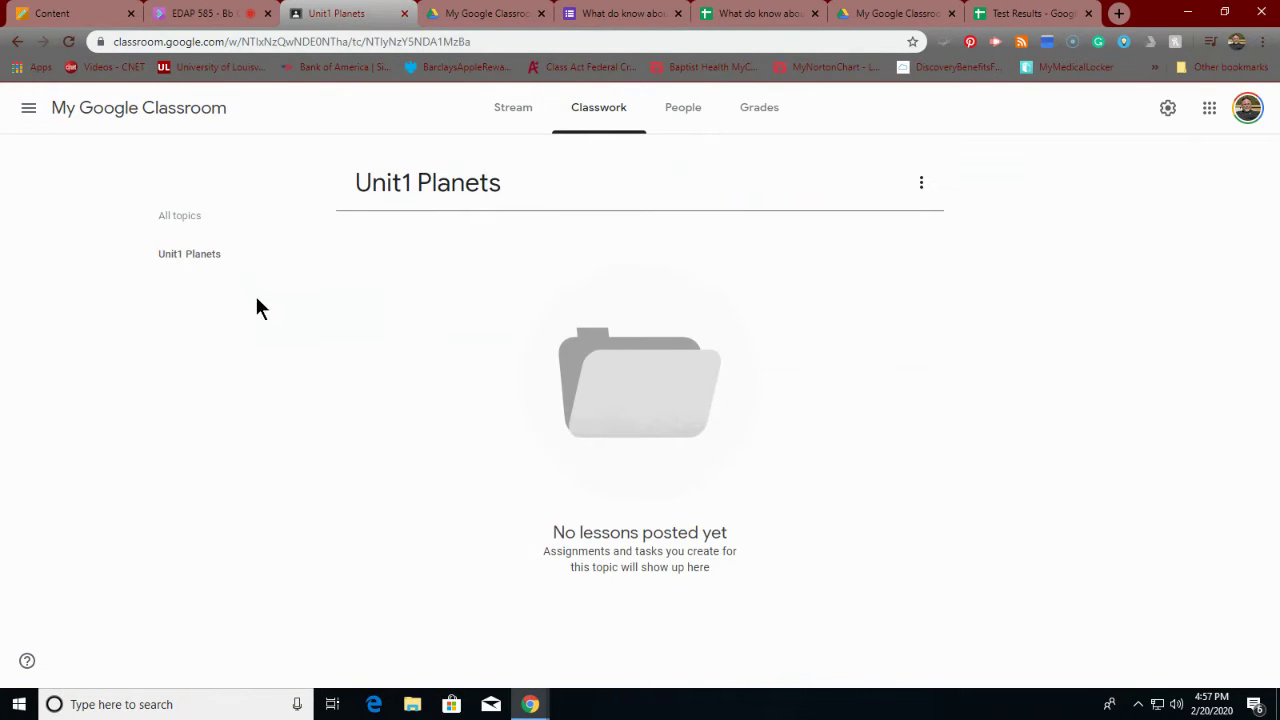
pyautogui.click(210, 262)
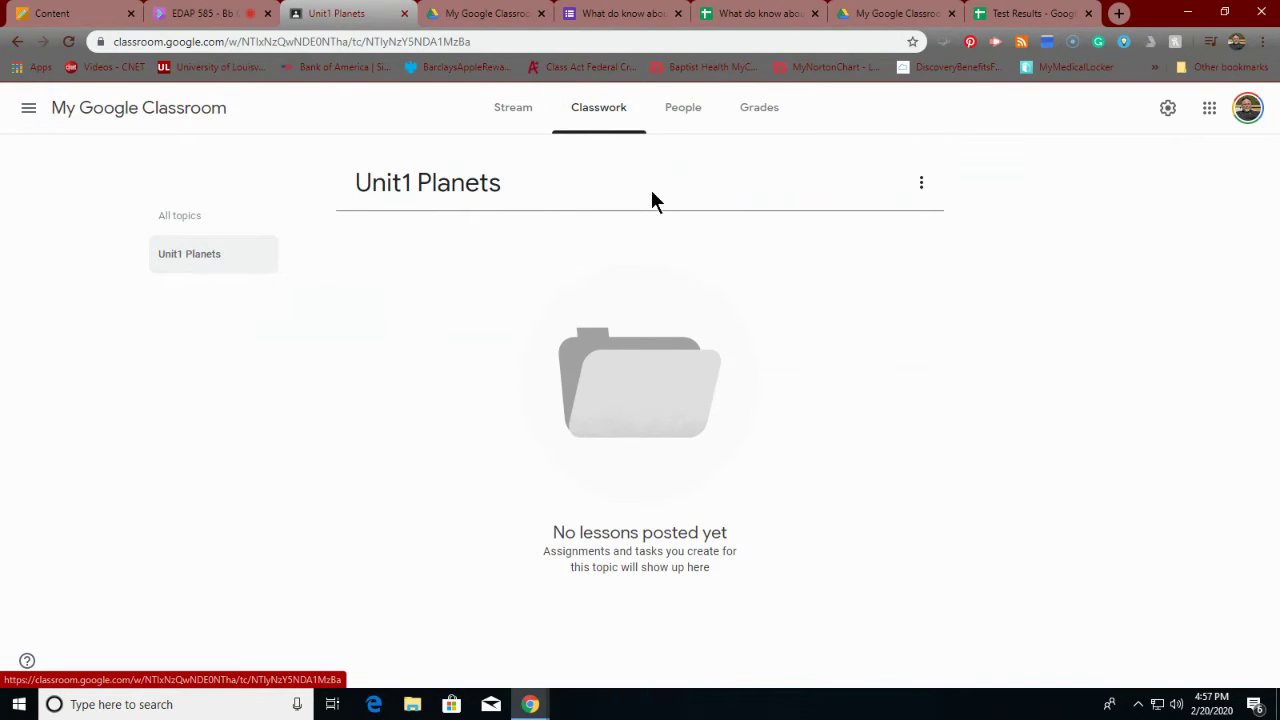
pyautogui.click(874, 16)
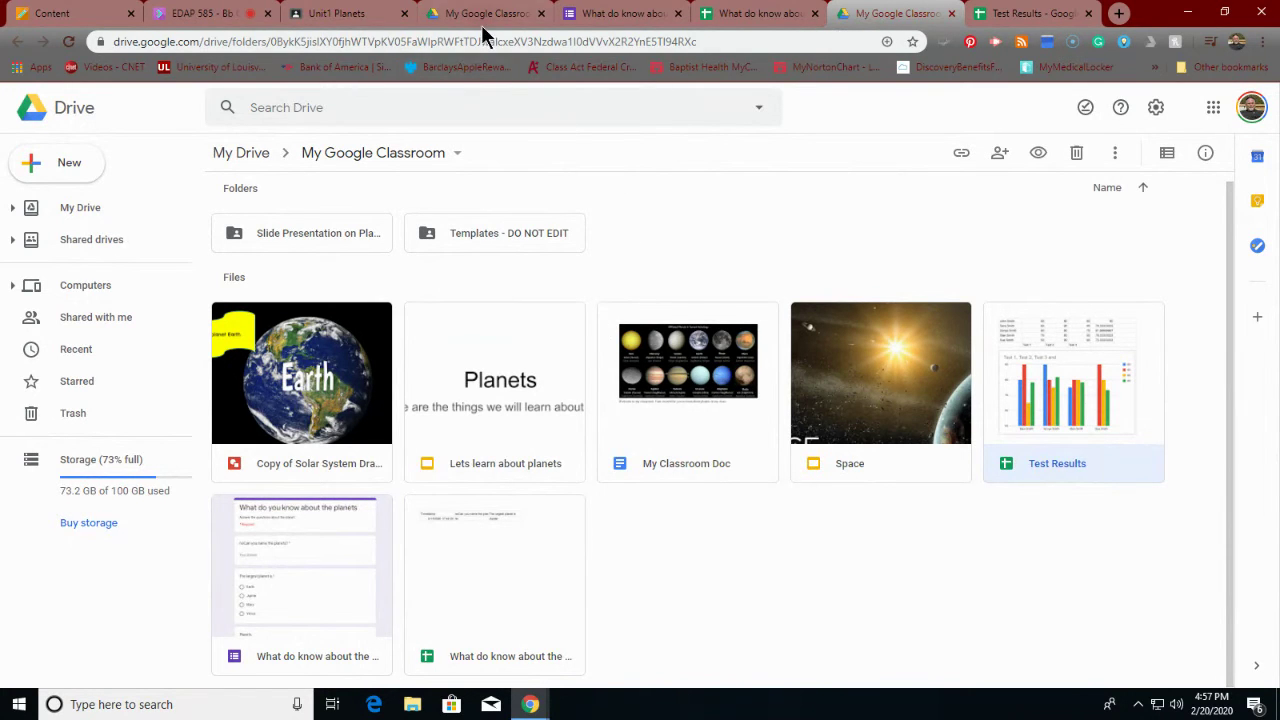
pyautogui.click(366, 20)
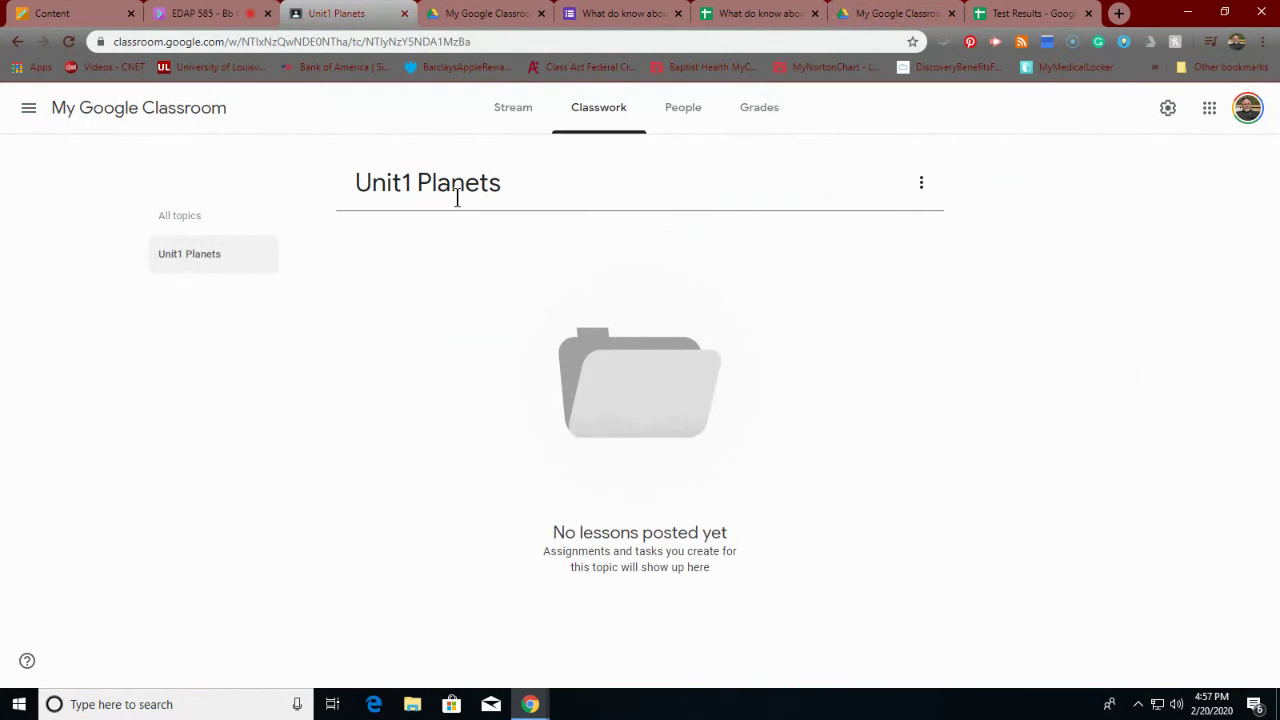
pyautogui.click(596, 117)
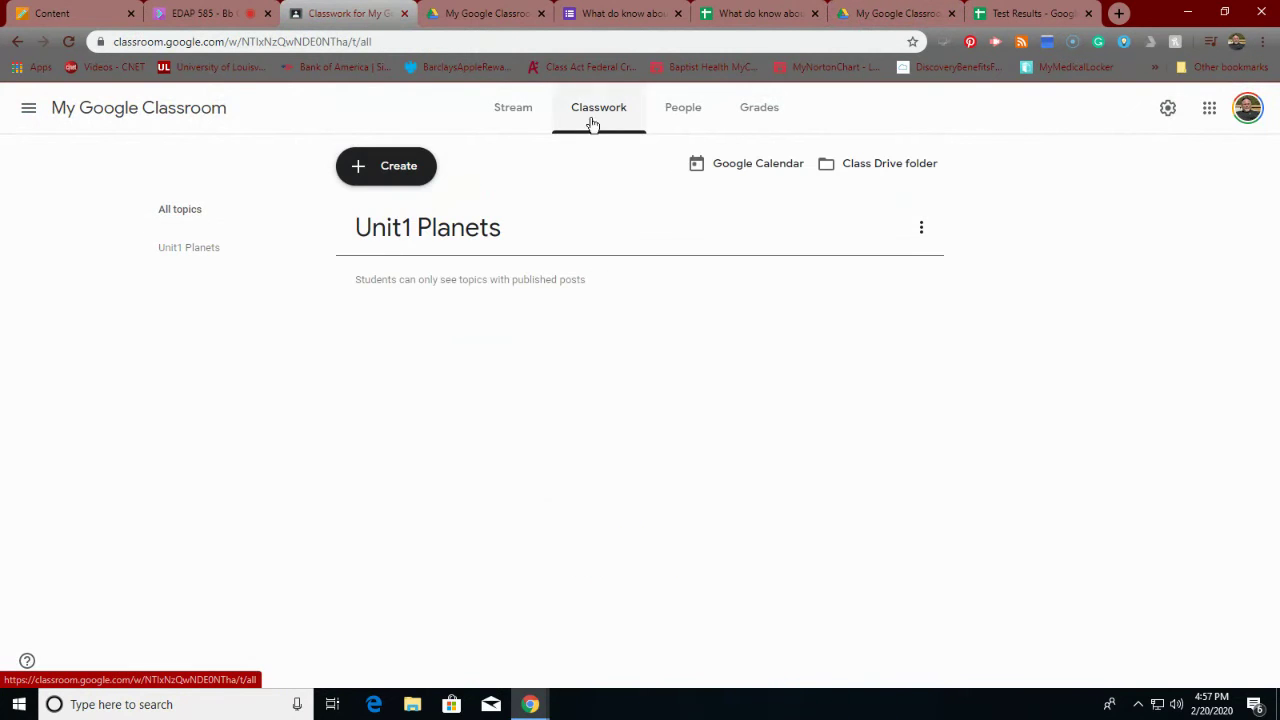
pyautogui.click(381, 172)
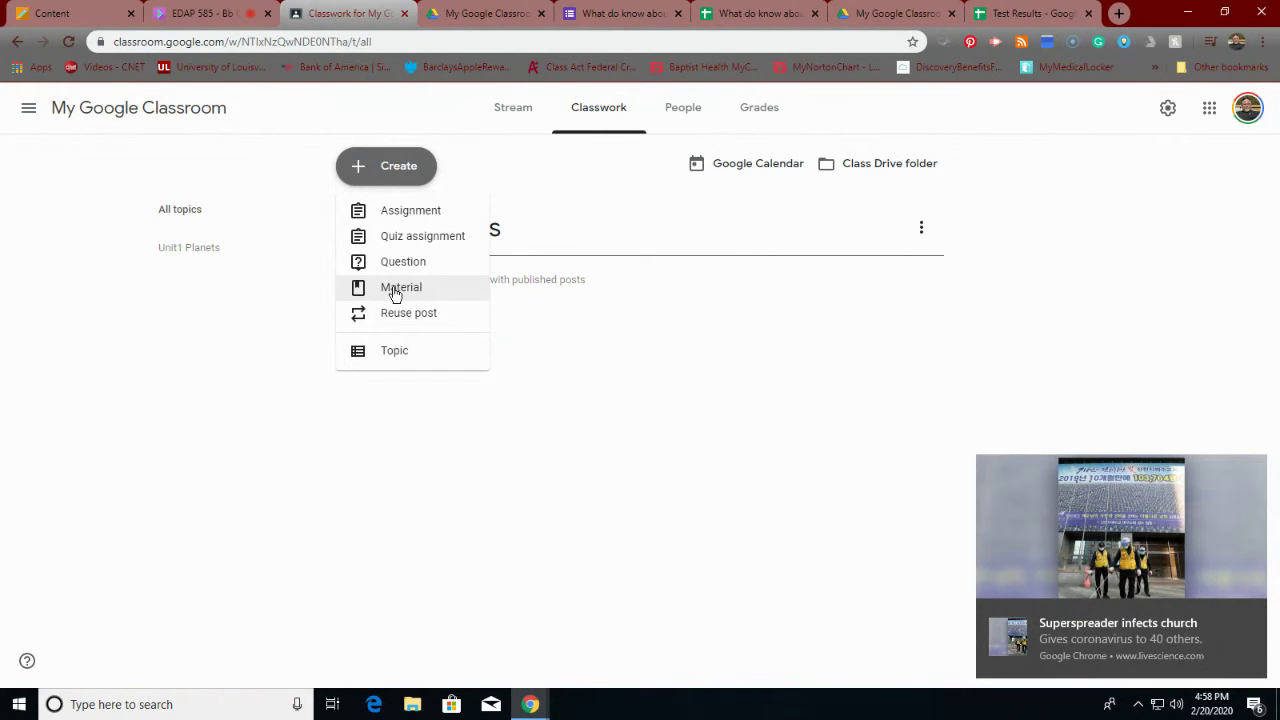
# Attach the planets responses sheet, planets form, two solar system drawings and Space slides from Drive.
pyautogui.click(395, 290)
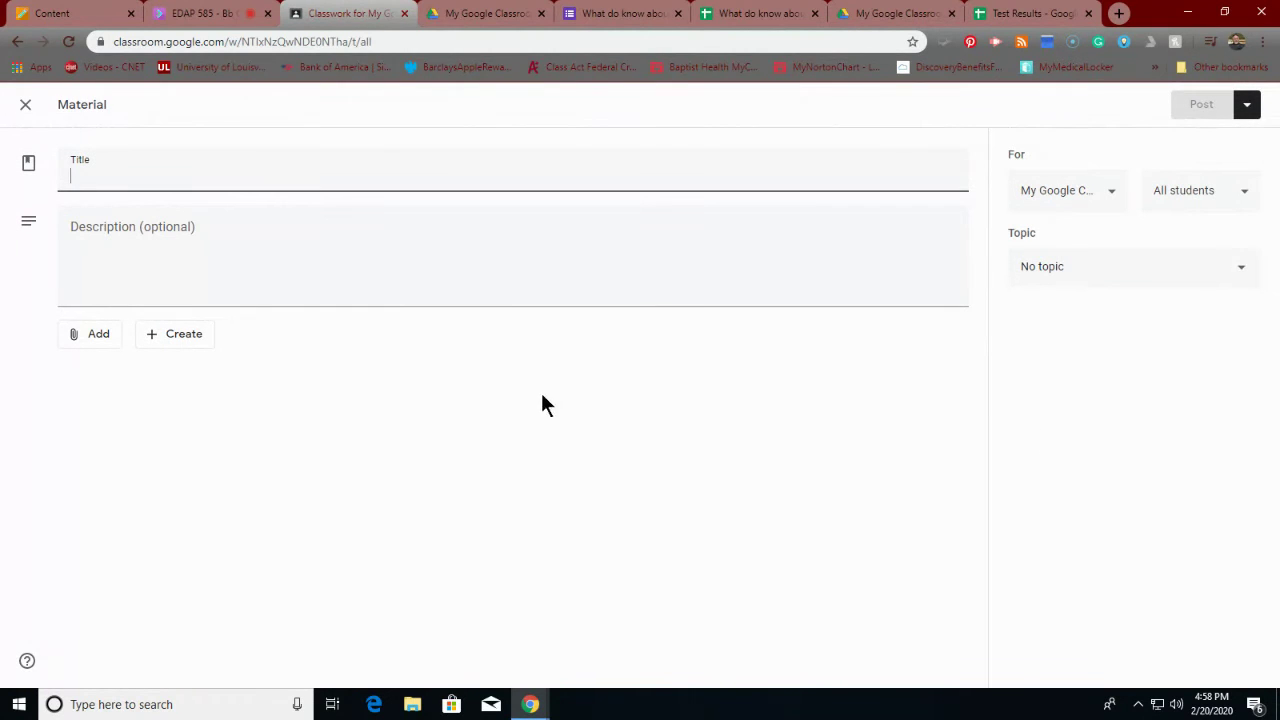
pyautogui.click(91, 341)
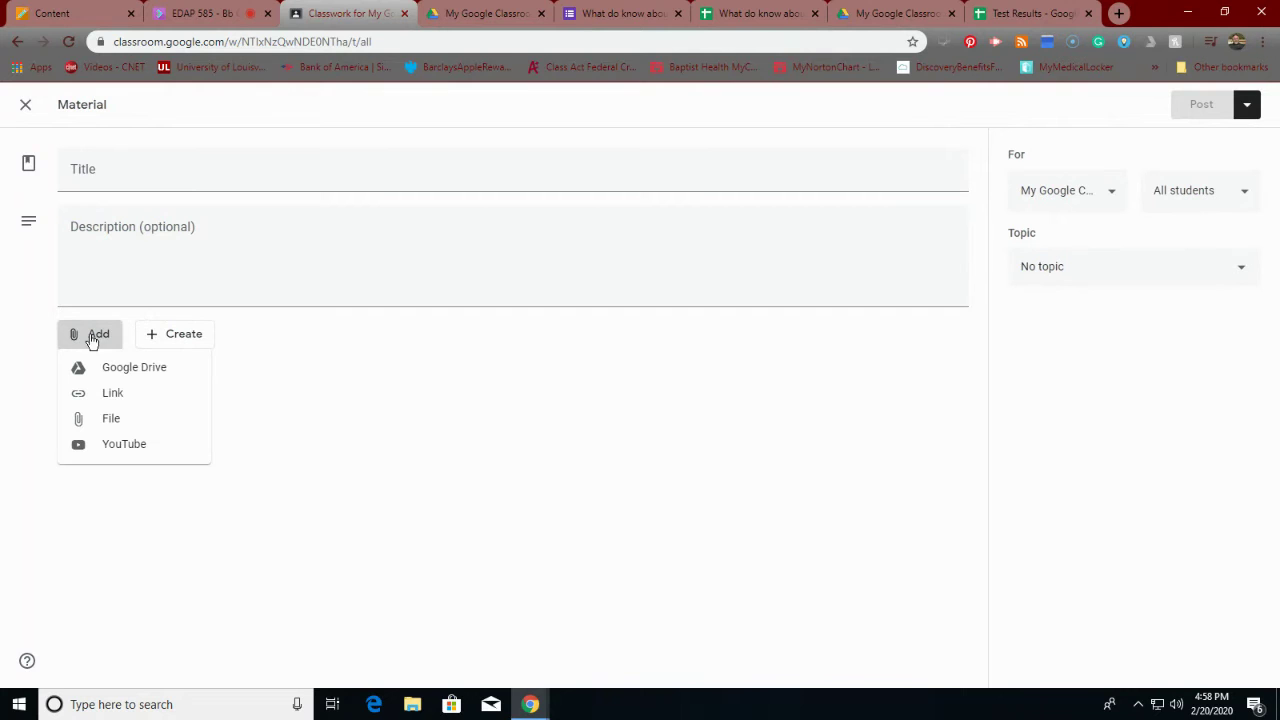
pyautogui.click(131, 378)
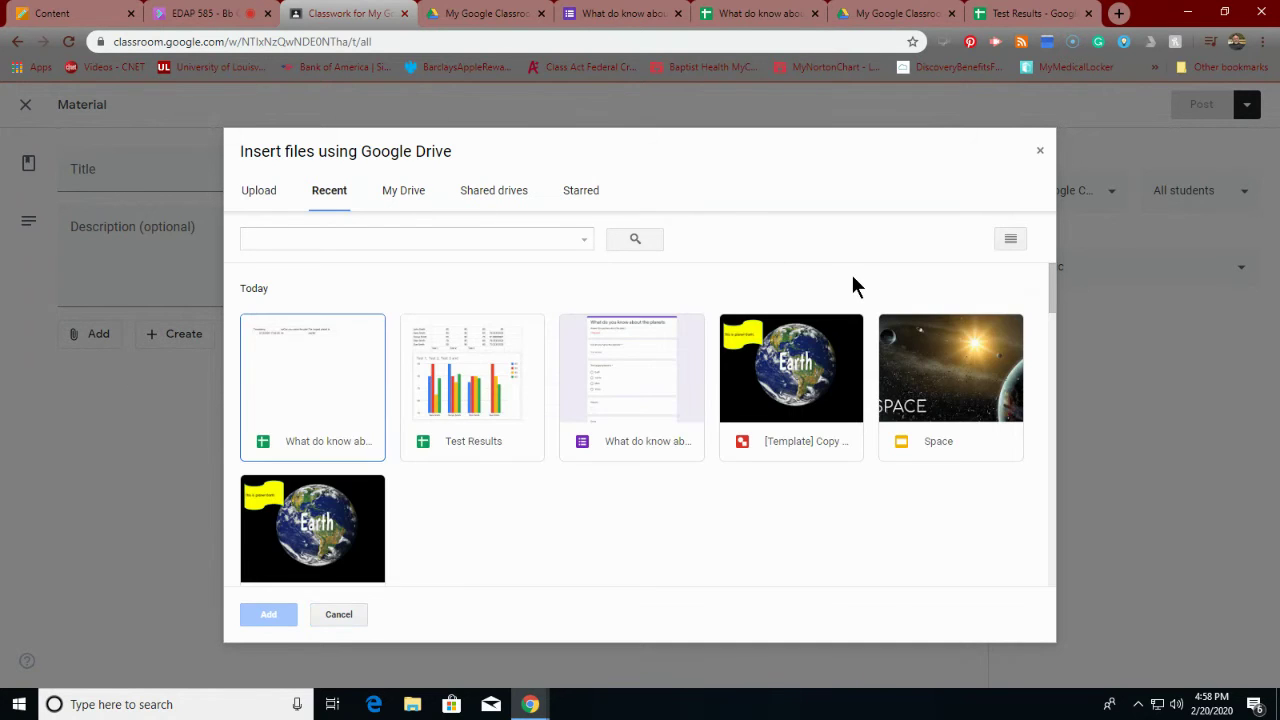
pyautogui.click(328, 398)
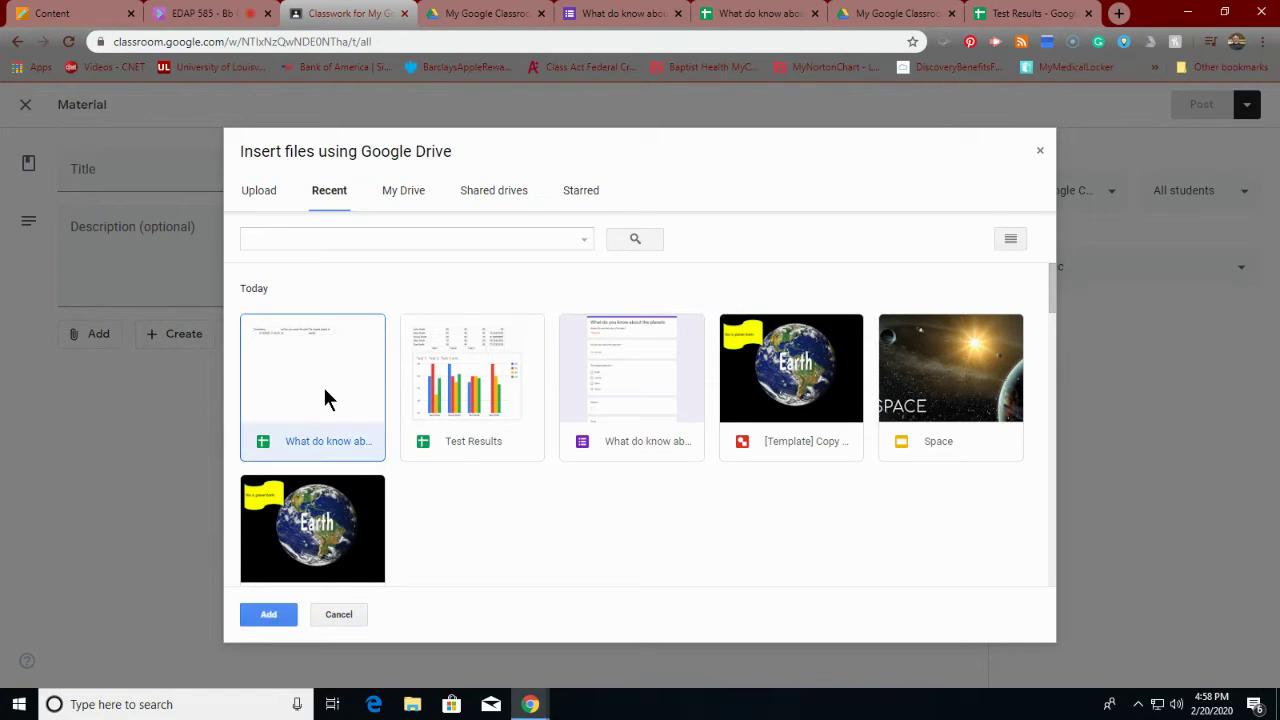
pyautogui.click(656, 372)
pyautogui.click(780, 398)
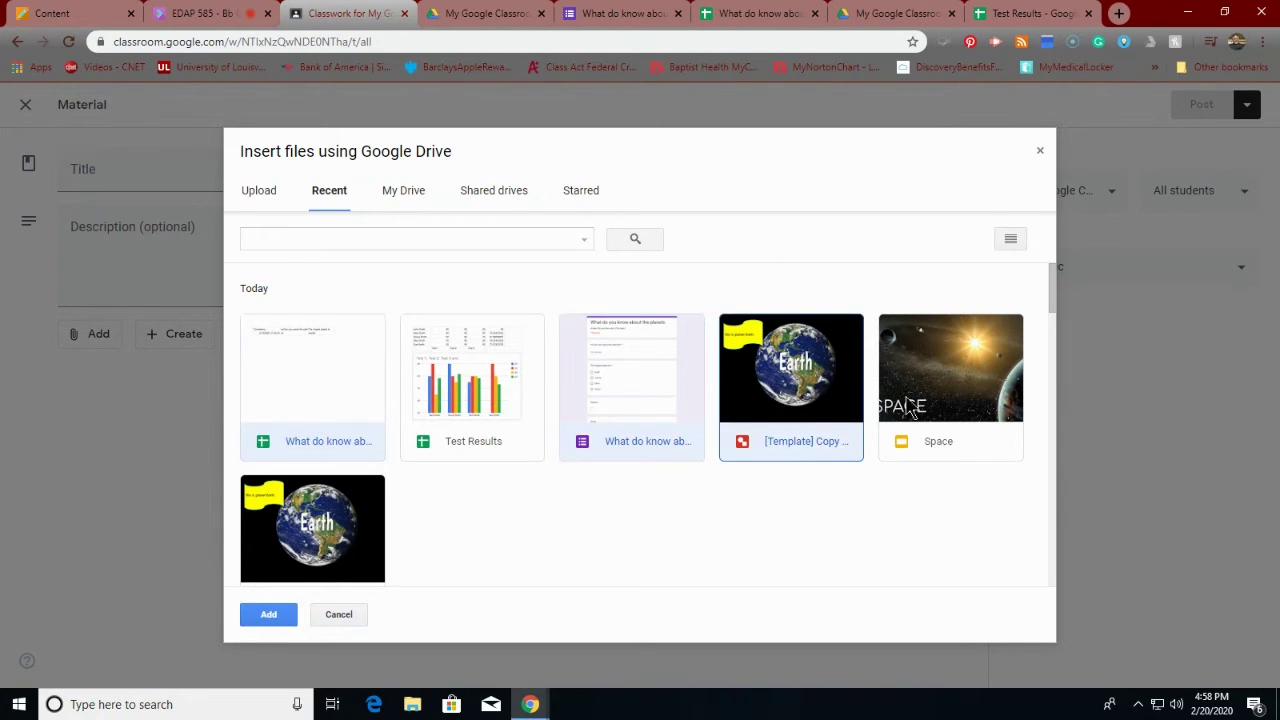
pyautogui.click(908, 408)
pyautogui.click(340, 510)
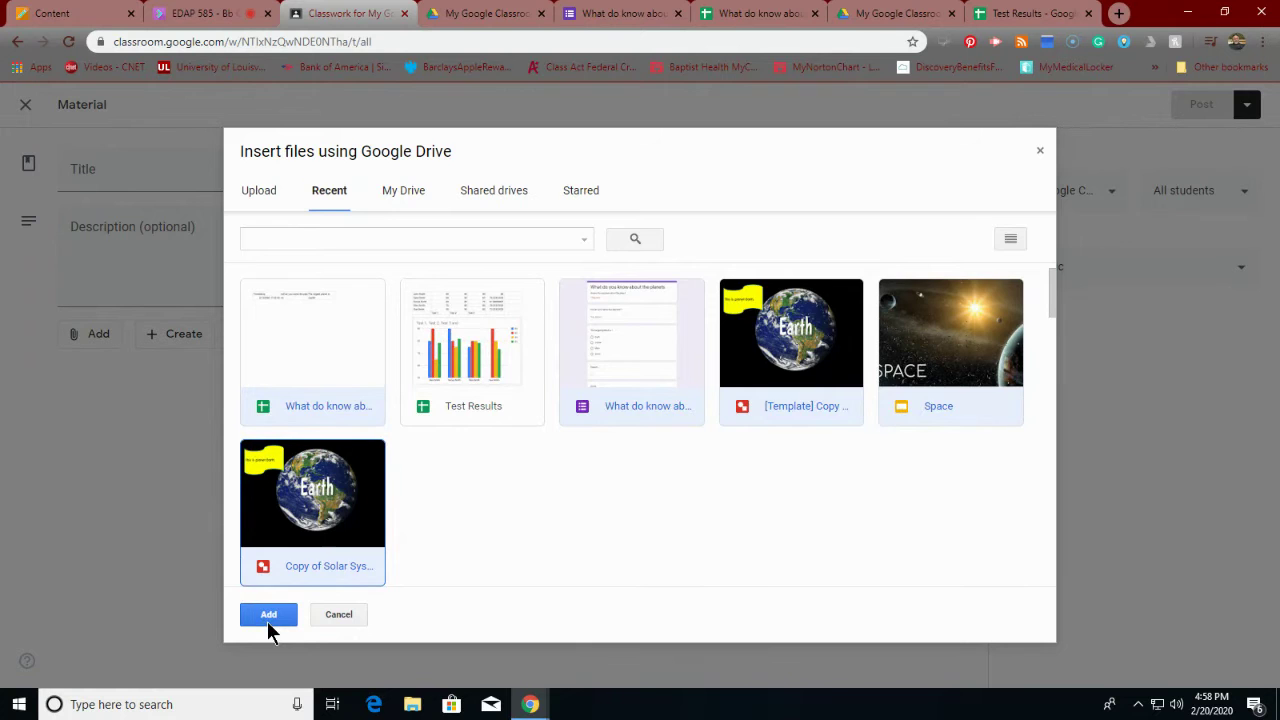
pyautogui.click(267, 616)
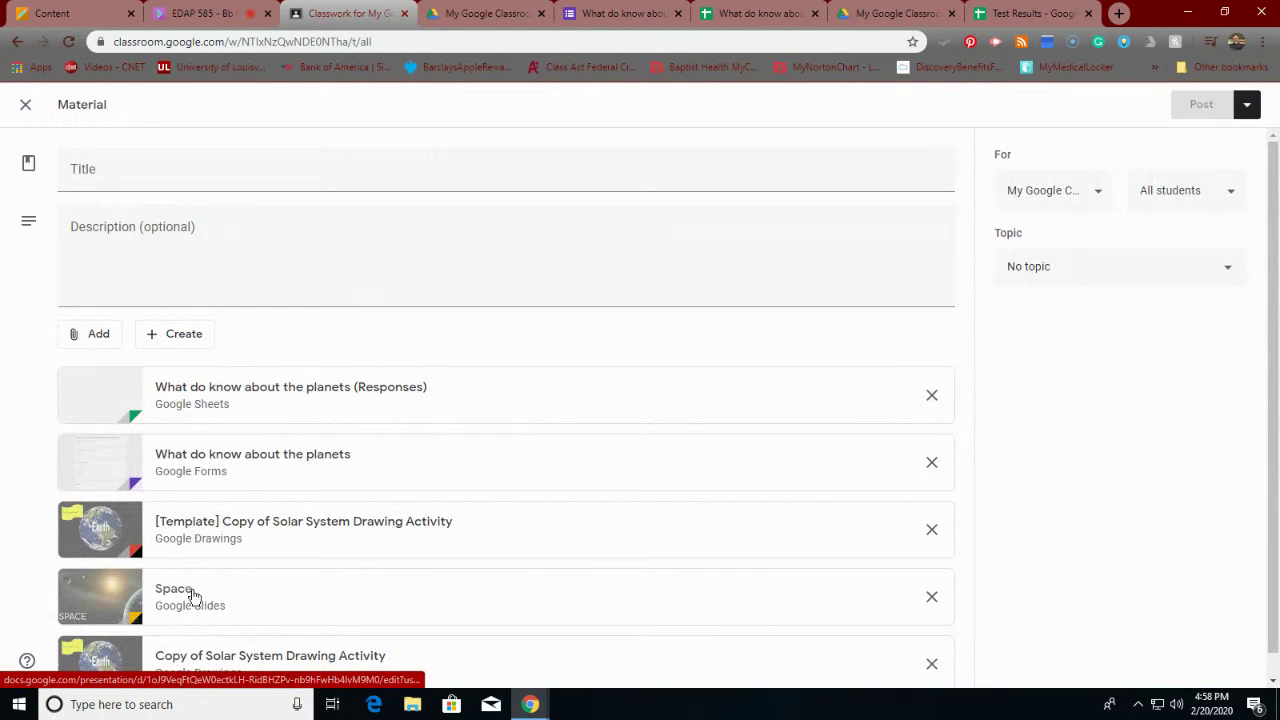
# Title the material 'Stuuff for us to use in our learning about the planets' and post it.
pyautogui.scroll(-1, 180, 543)
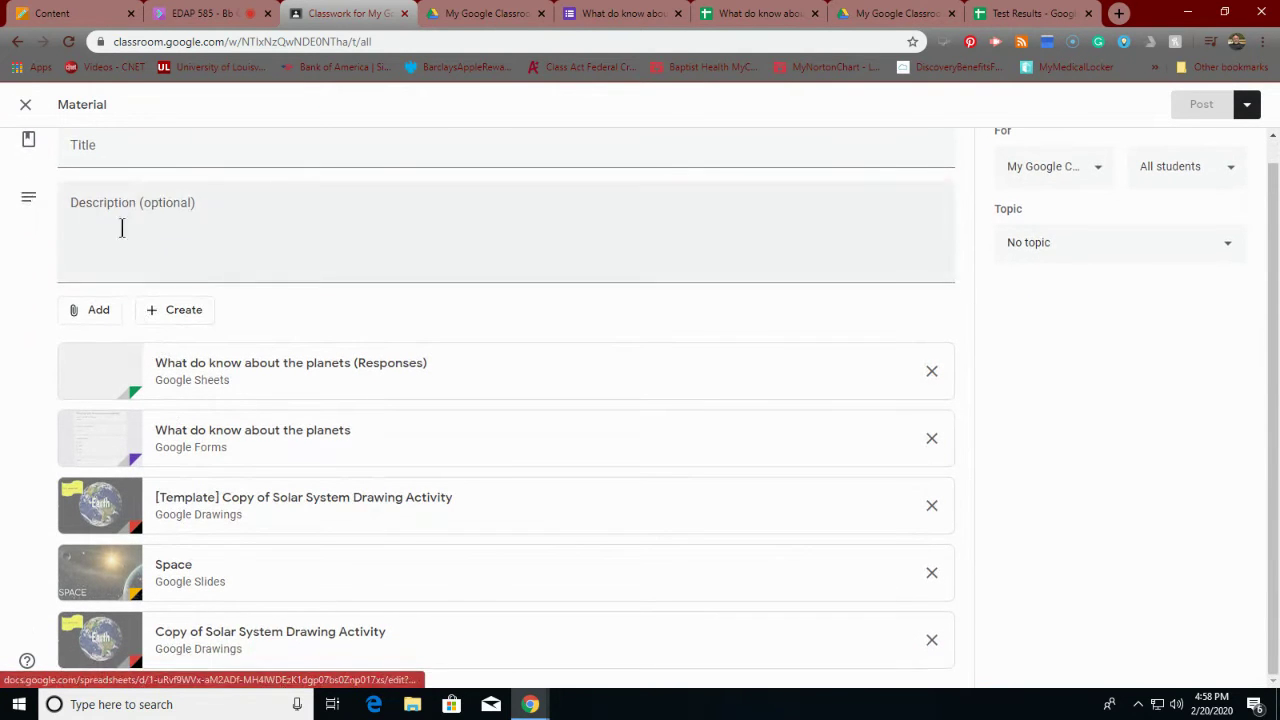
pyautogui.click(133, 148)
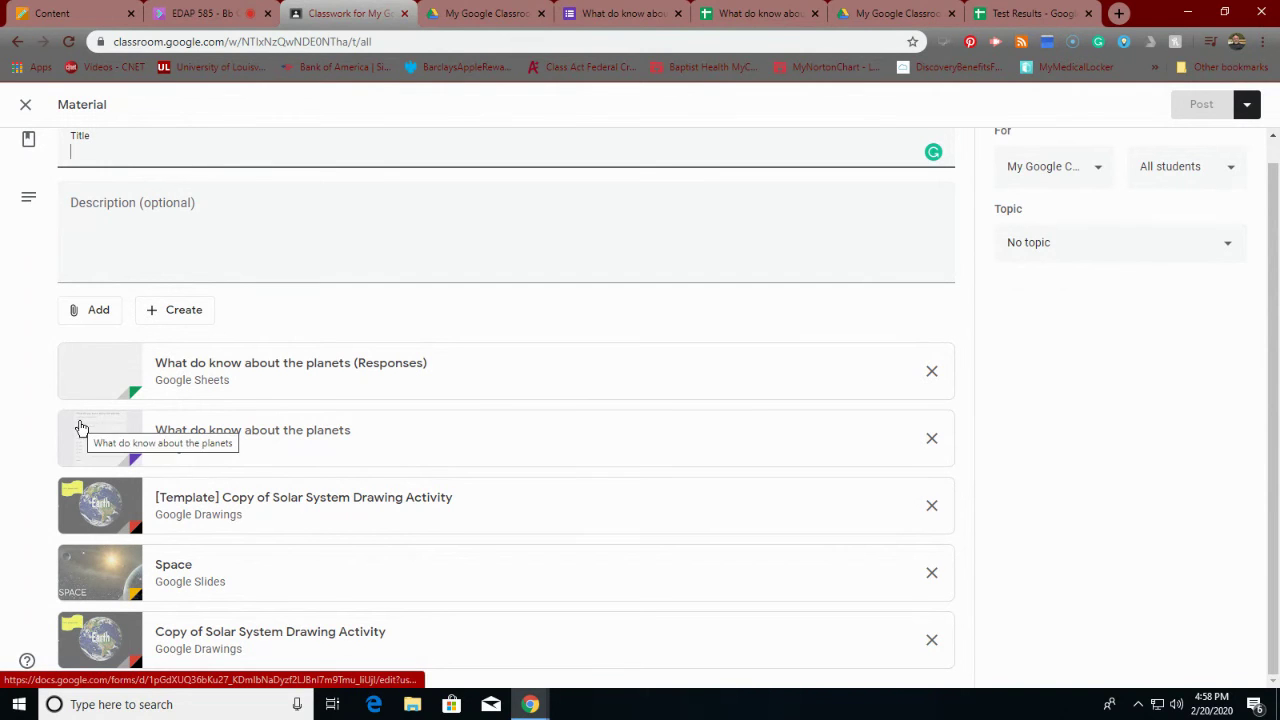
pyautogui.write('Stuu')
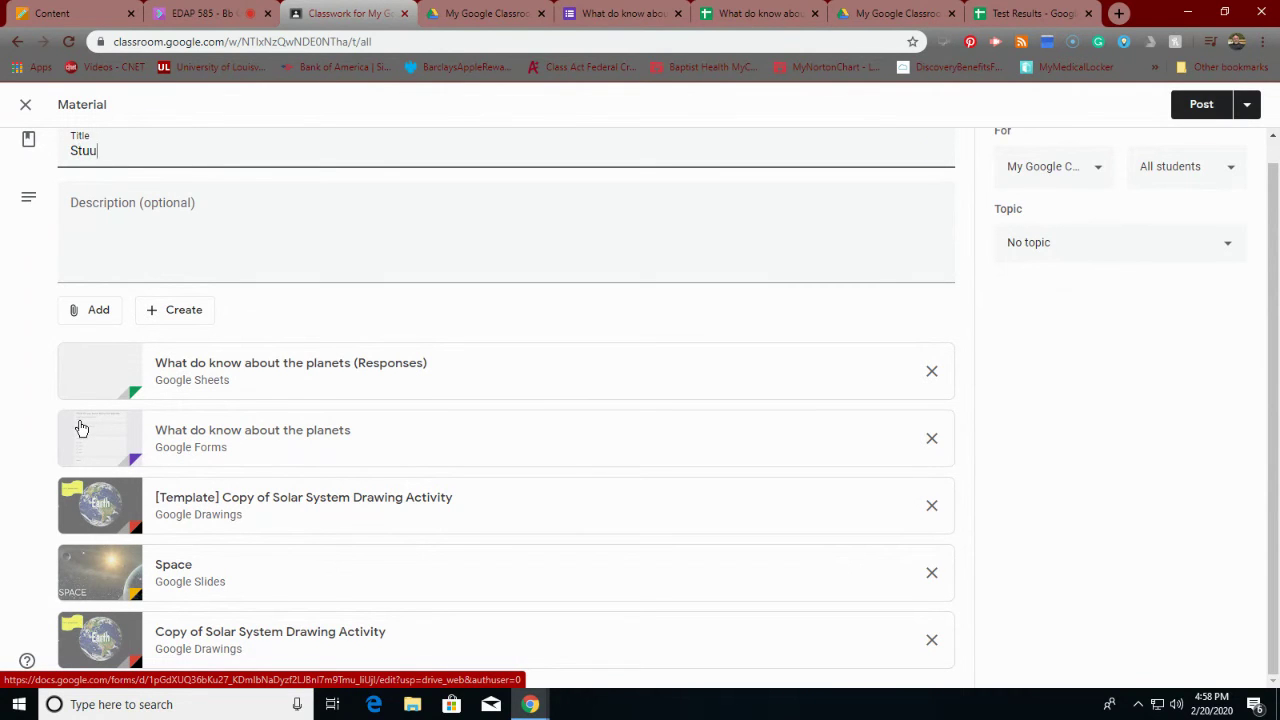
pyautogui.write('ff for us to use in our learnin')
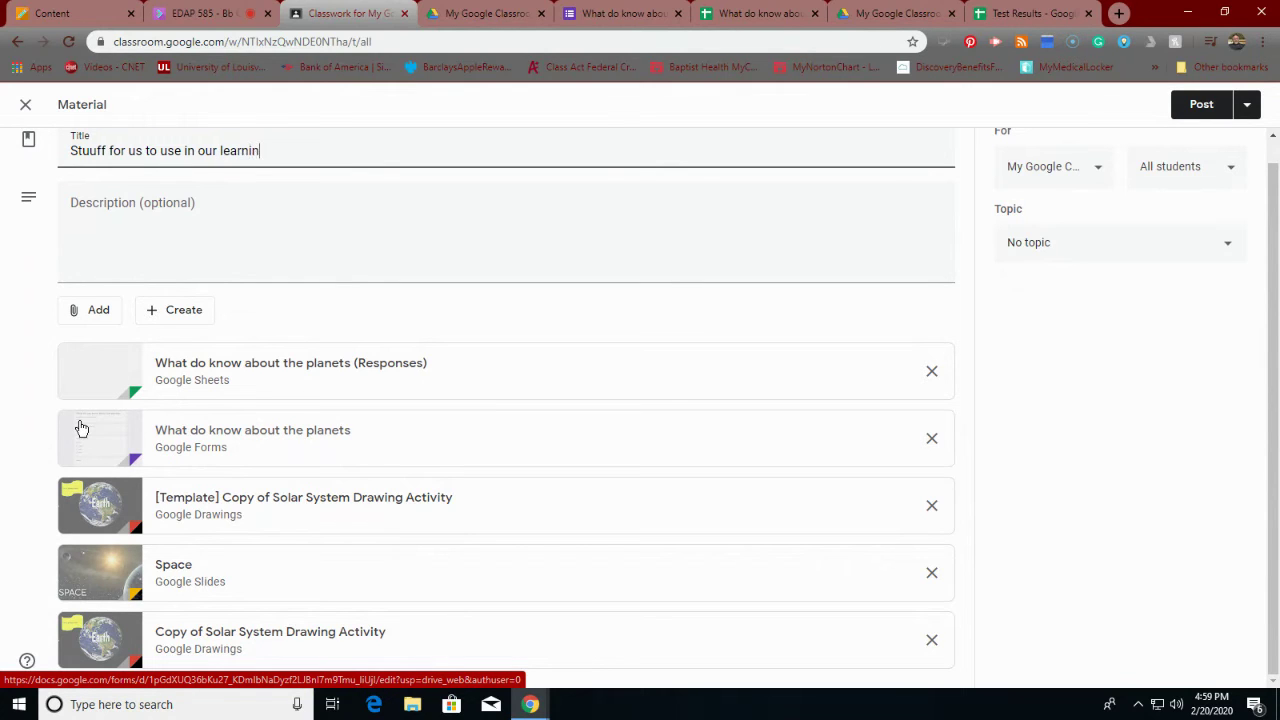
pyautogui.write('g about the planets')
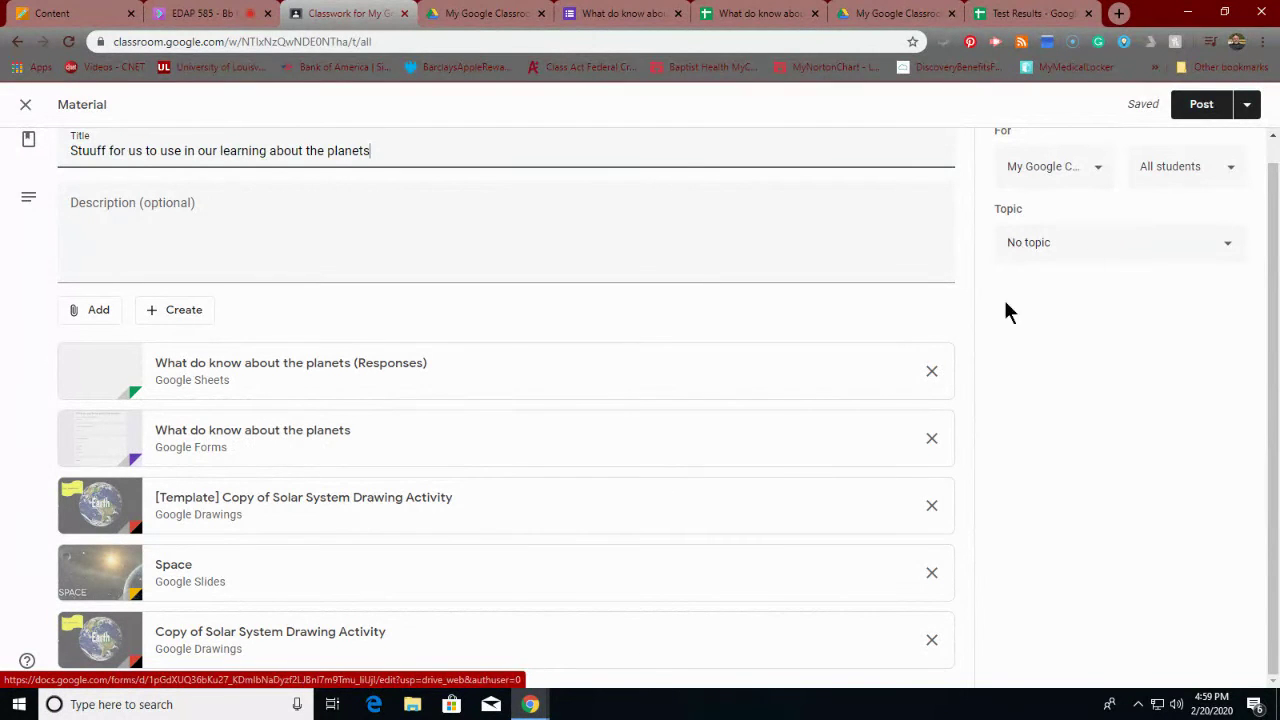
pyautogui.click(1201, 108)
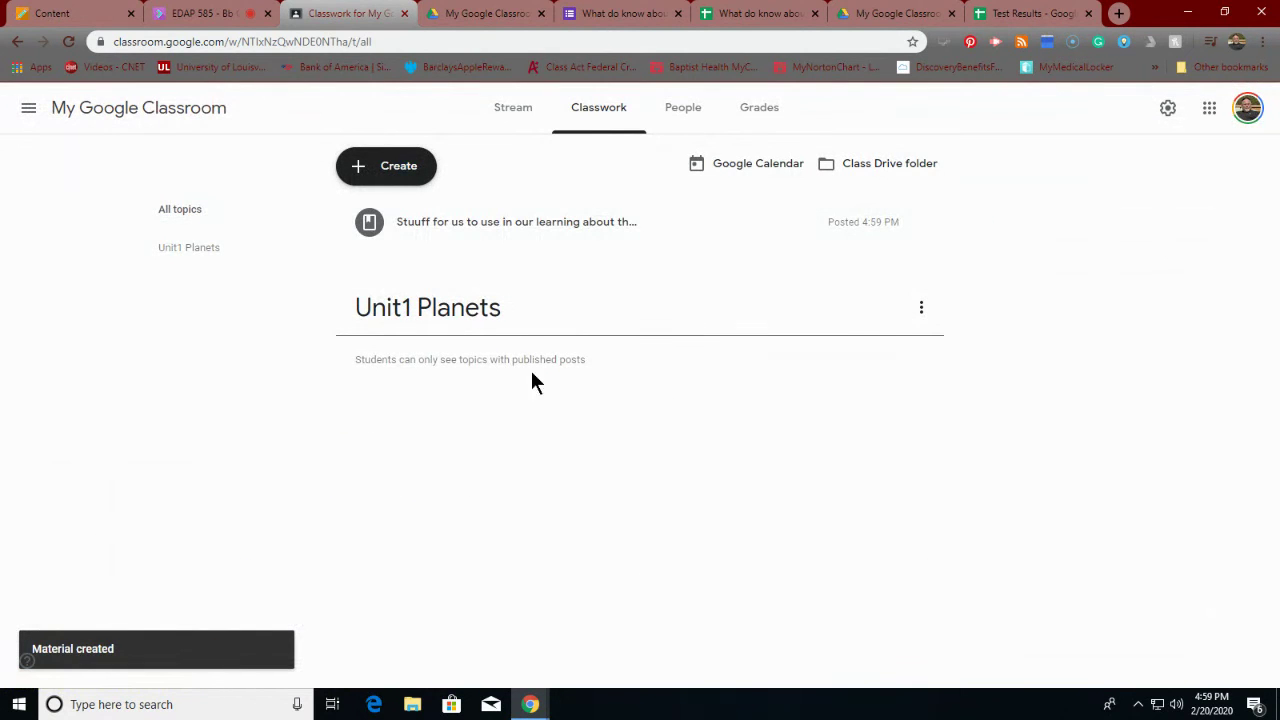
pyautogui.click(437, 230)
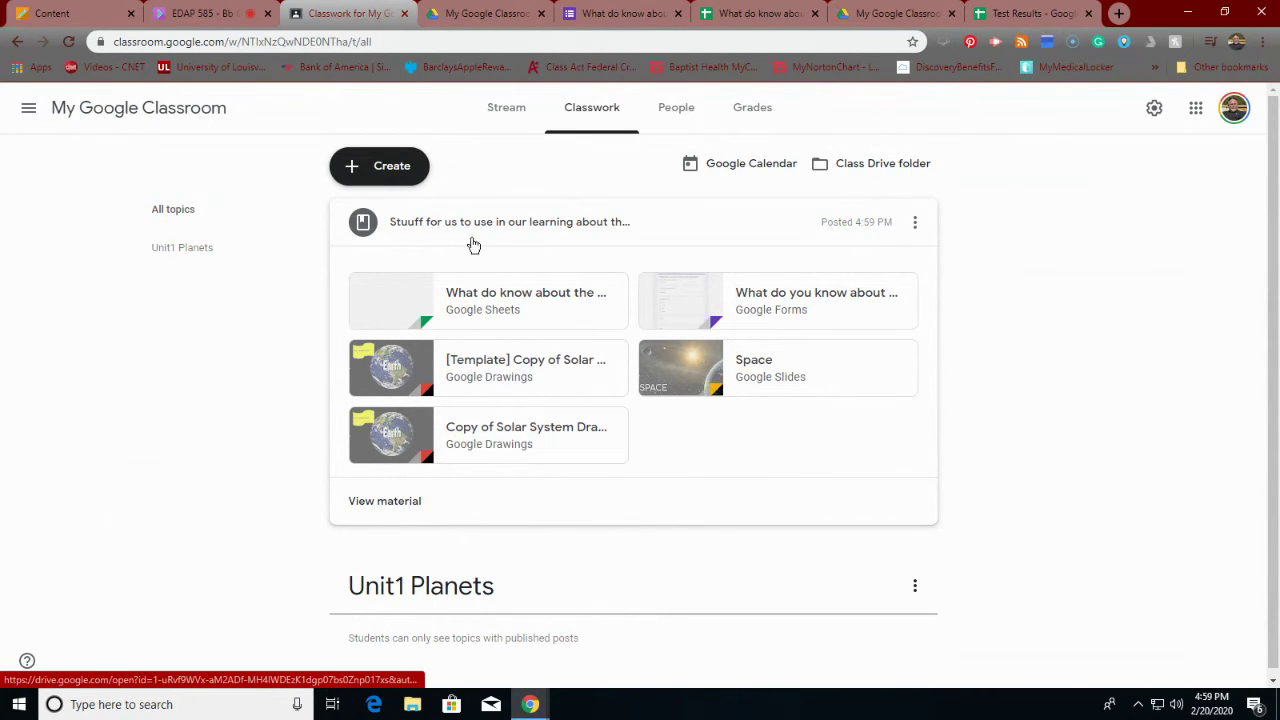
# Drag the planets material under the Unit1 Planets topic heading.
pyautogui.moveTo(474, 237); pyautogui.dragTo(471, 320)
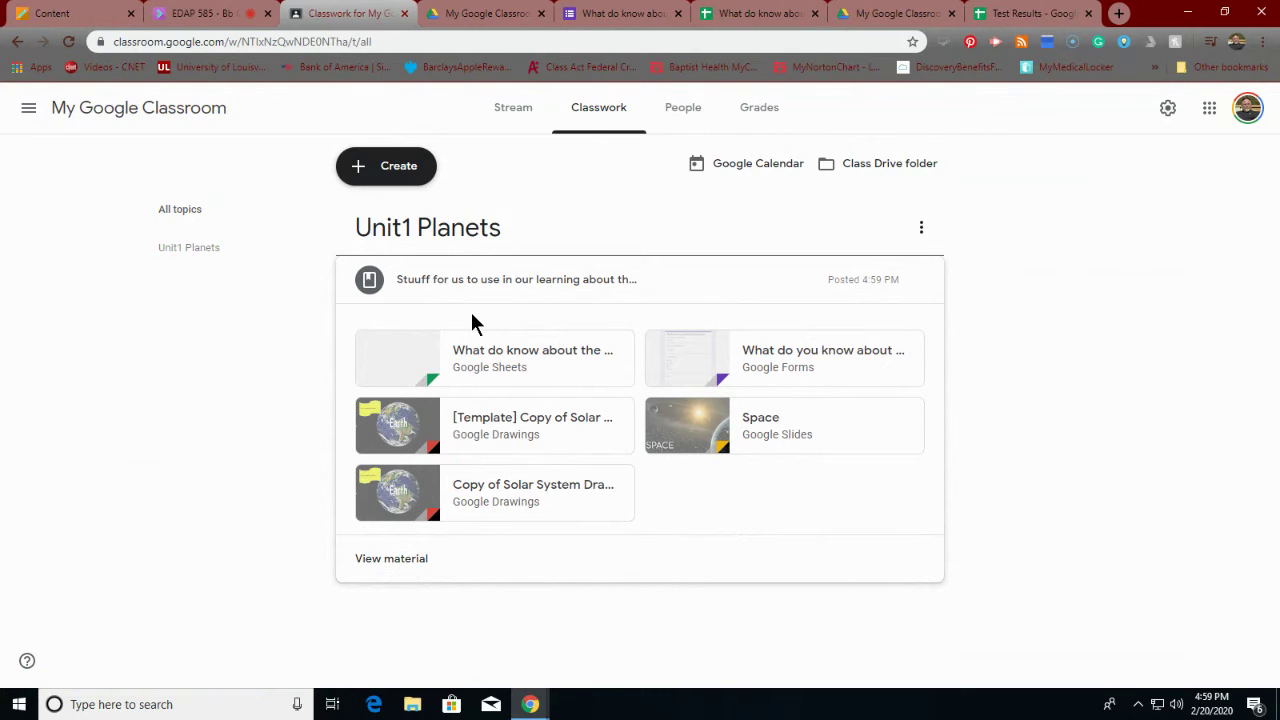
# Begin adding another topic, then cancel the Add topic dialog.
pyautogui.click(389, 178)
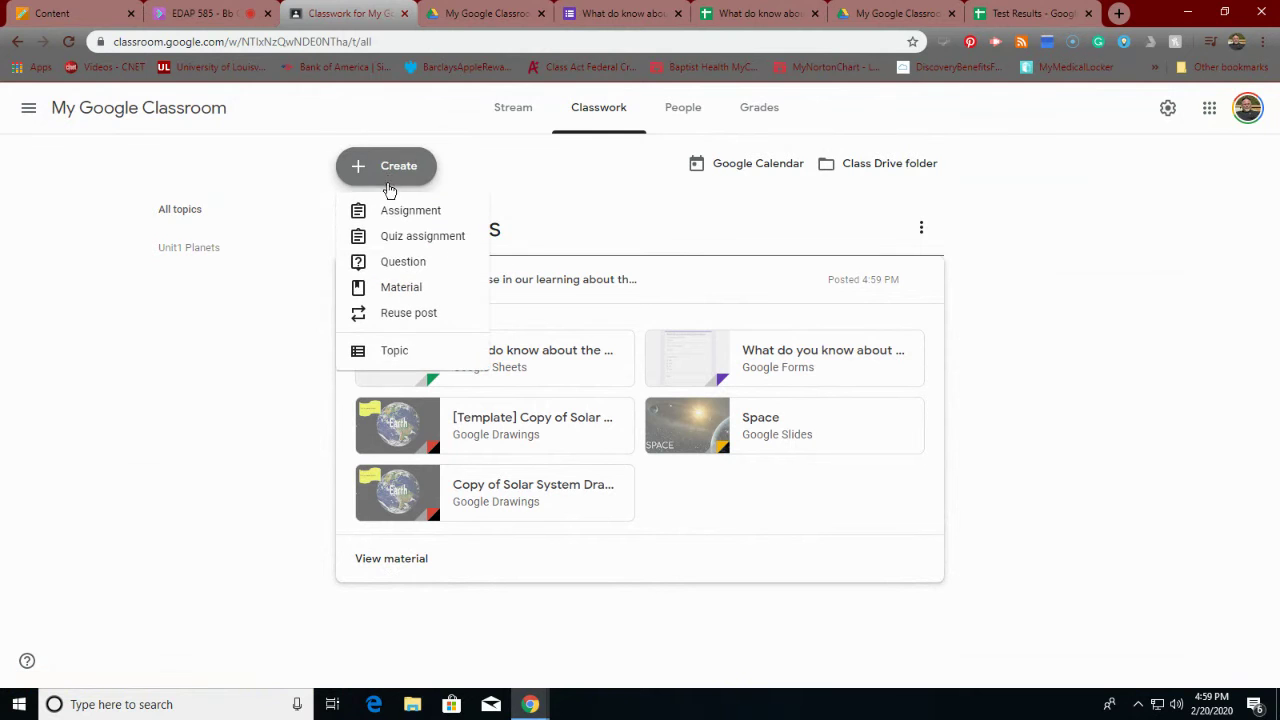
pyautogui.click(394, 356)
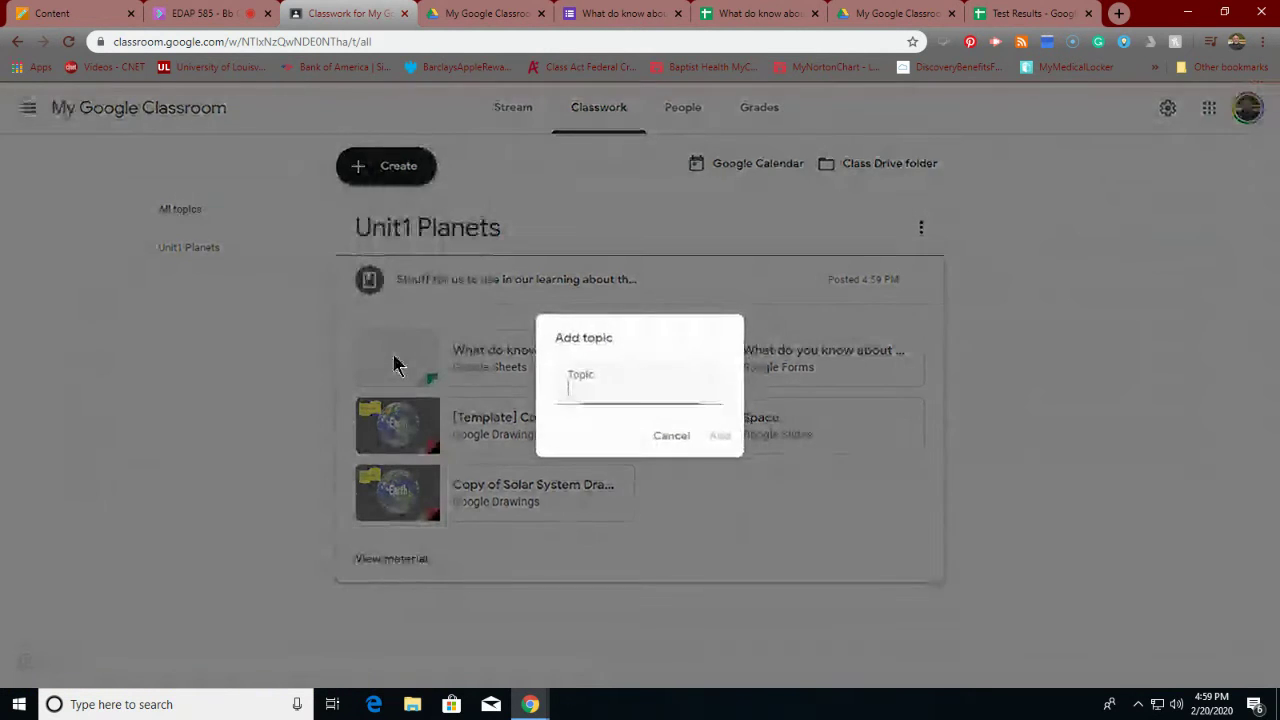
pyautogui.click(668, 437)
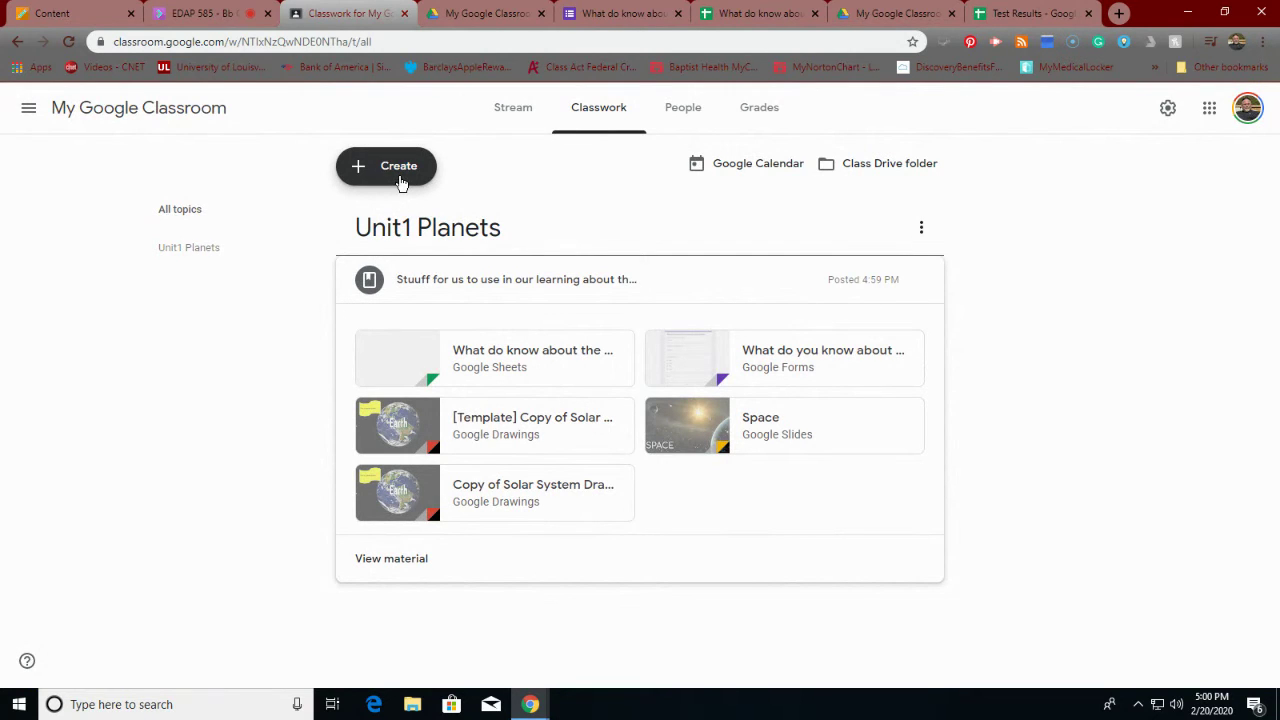
# Start a new material, view its topic choices, then close it unposted.
pyautogui.click(400, 180)
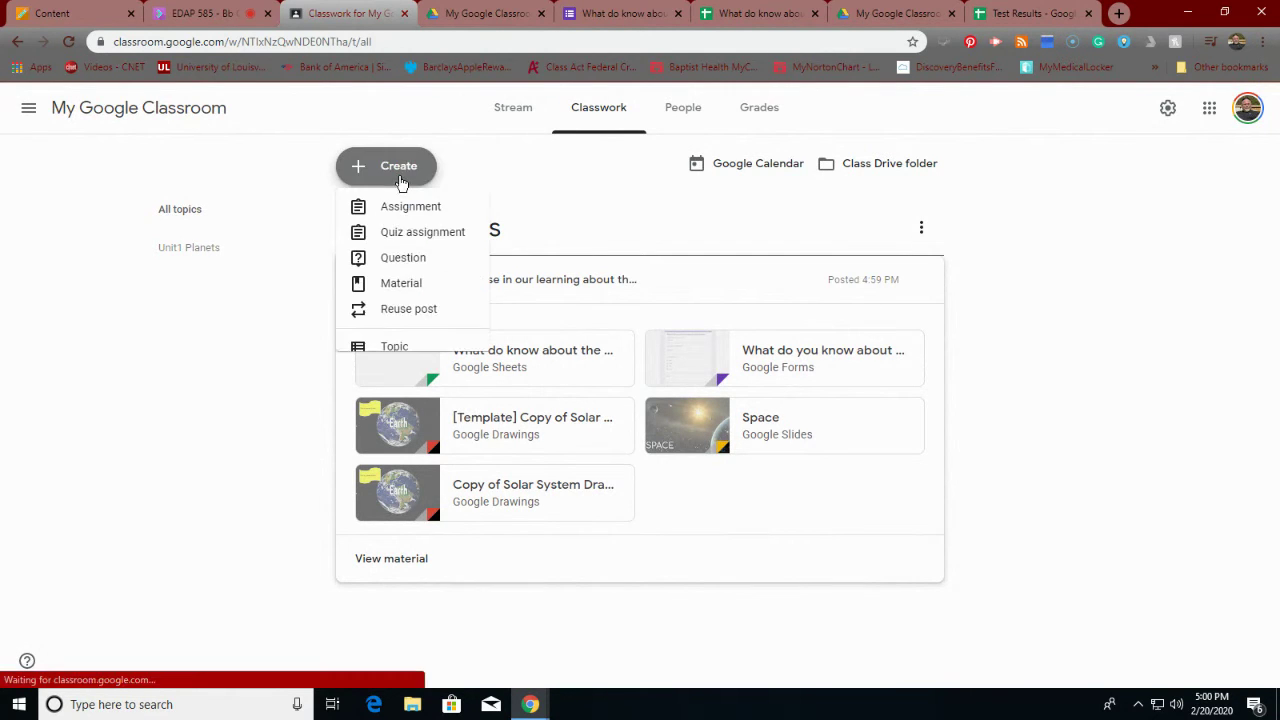
pyautogui.click(399, 293)
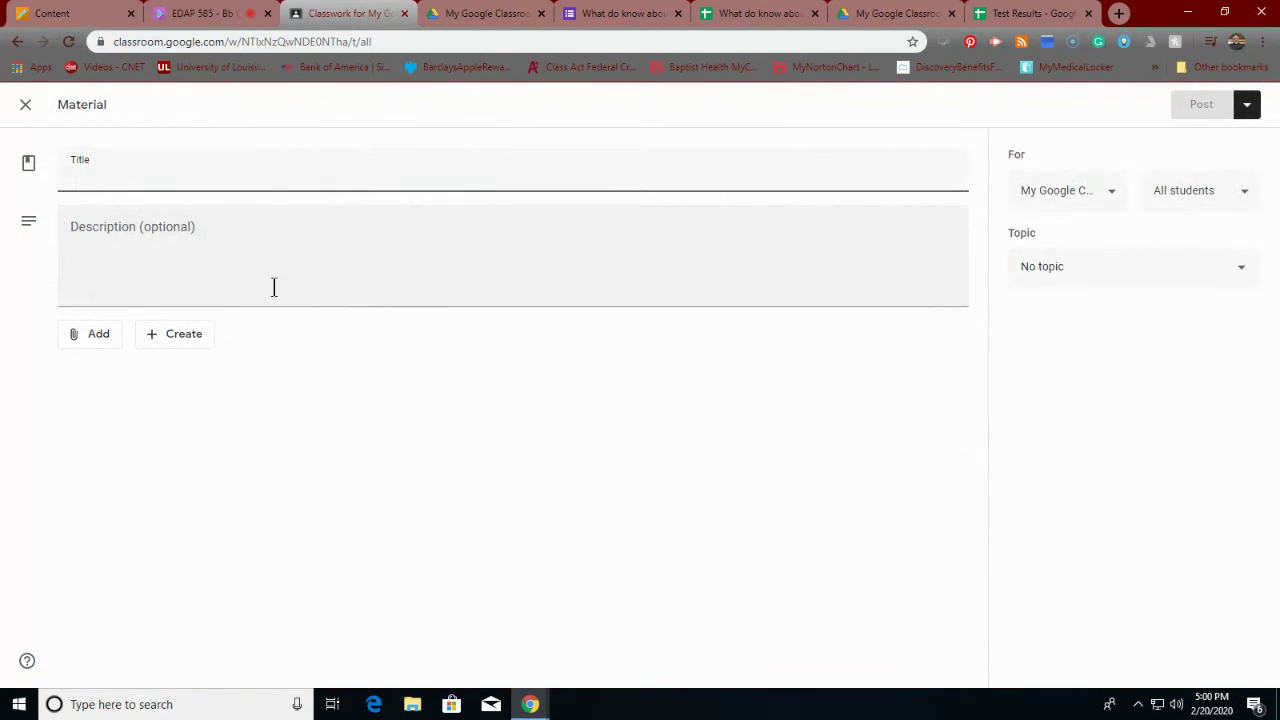
pyautogui.click(1131, 283)
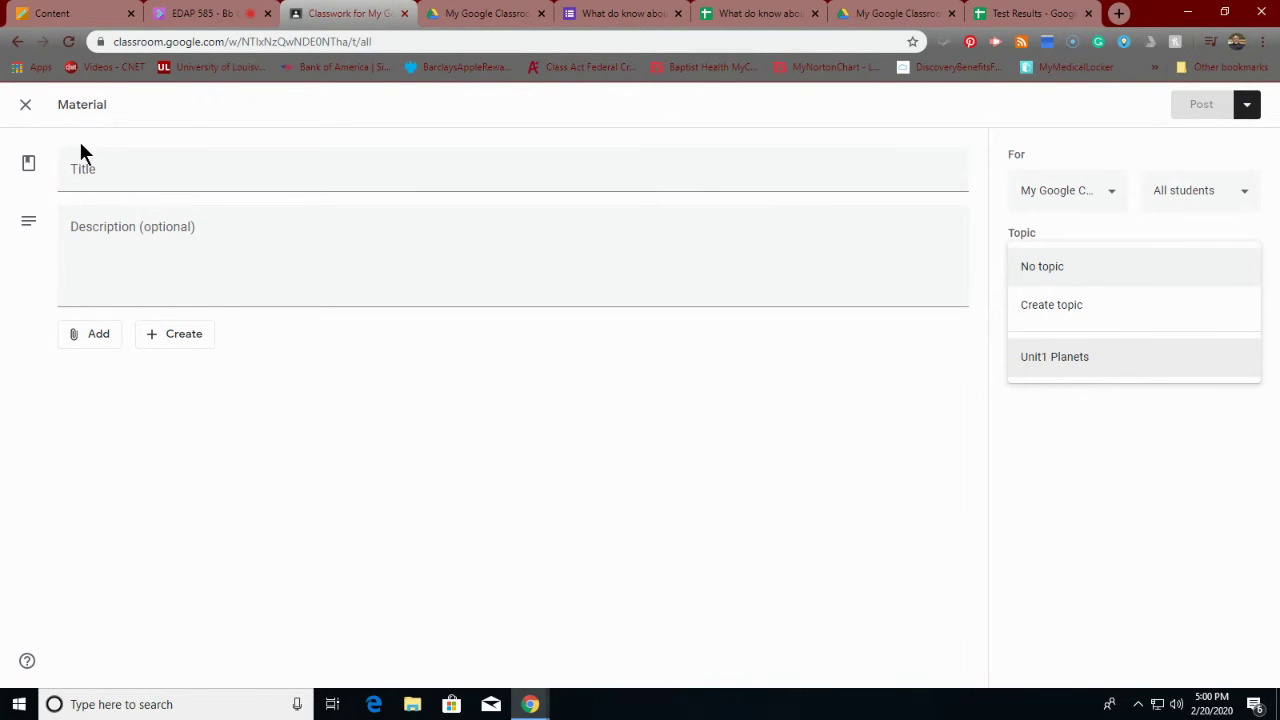
pyautogui.click(26, 106)
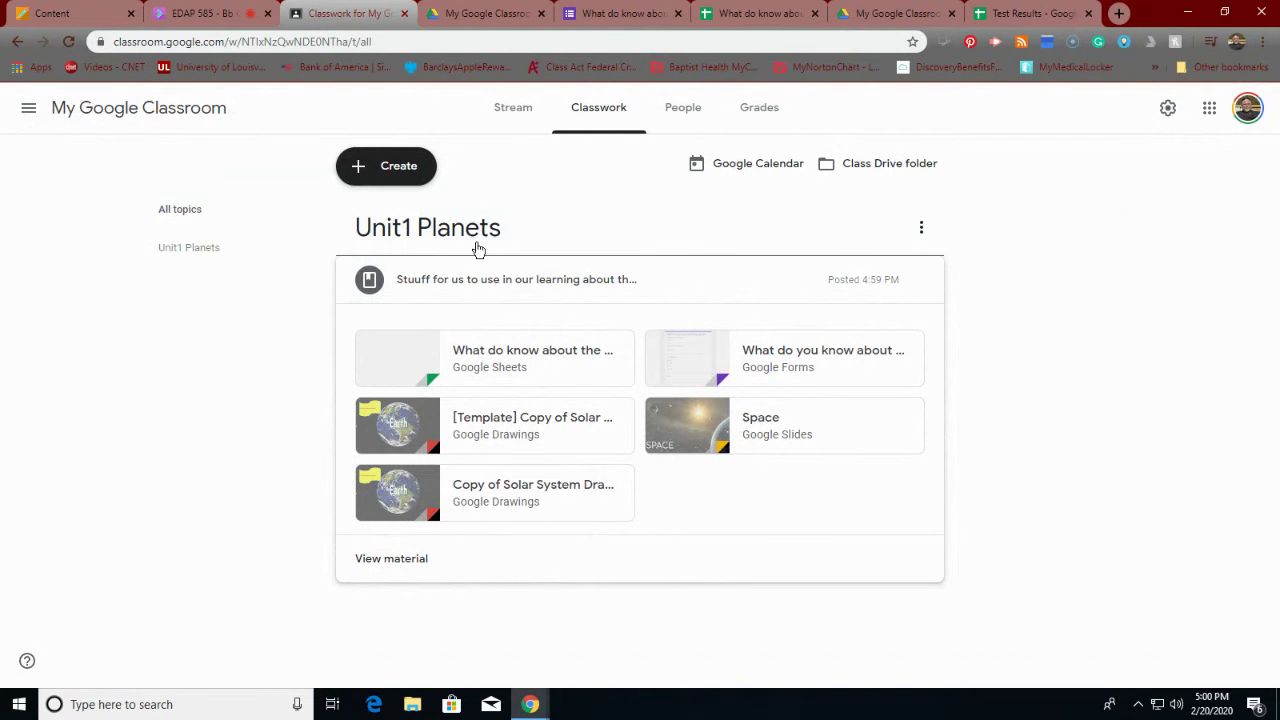
# Discard the empty material and return to the Stream with the planets material announcement.
pyautogui.click(513, 110)
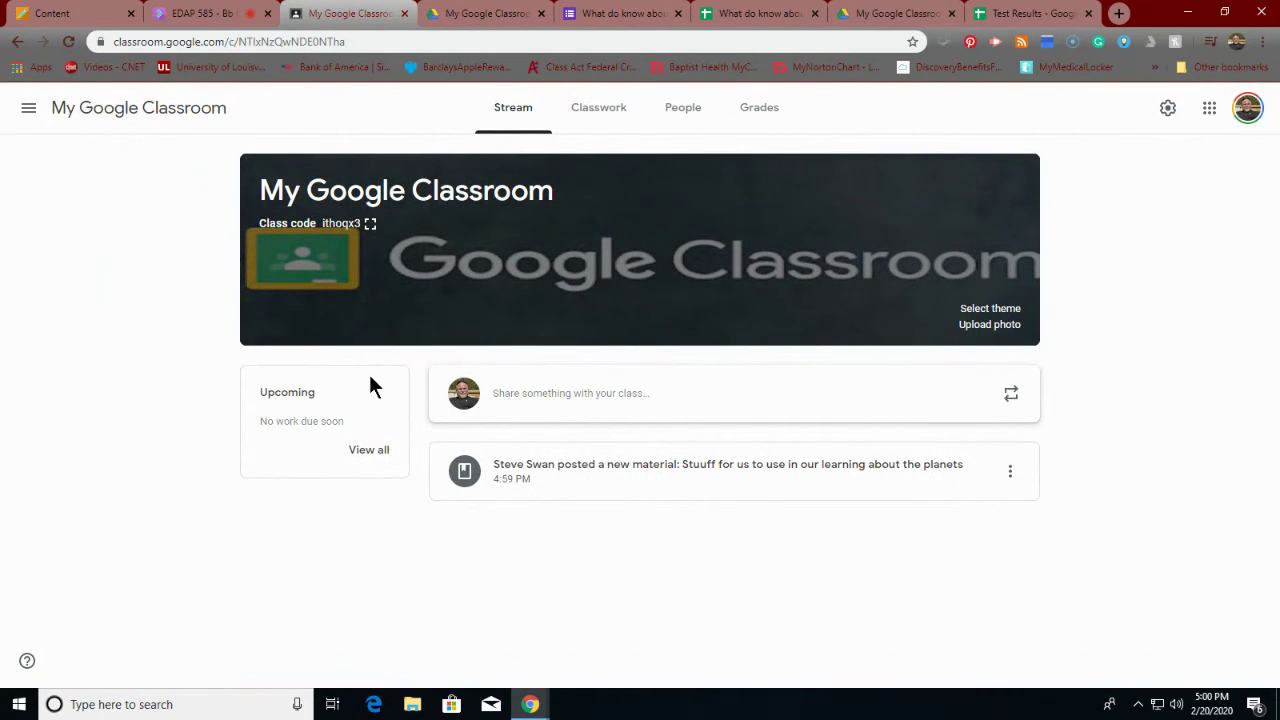
# Open the posted planets material from the Stream and show its options menu.
pyautogui.click(531, 482)
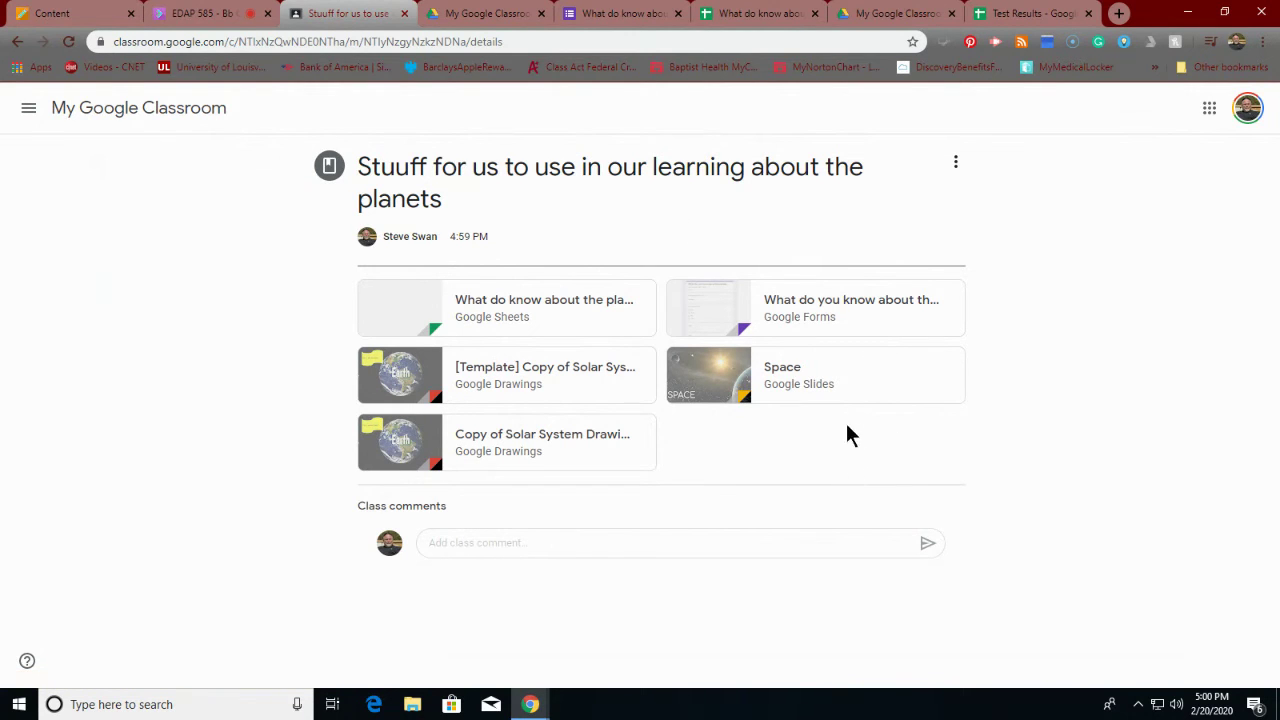
pyautogui.click(956, 168)
# Edit the planets material and search YouTube for 'Planet song'.
pyautogui.click(894, 197)
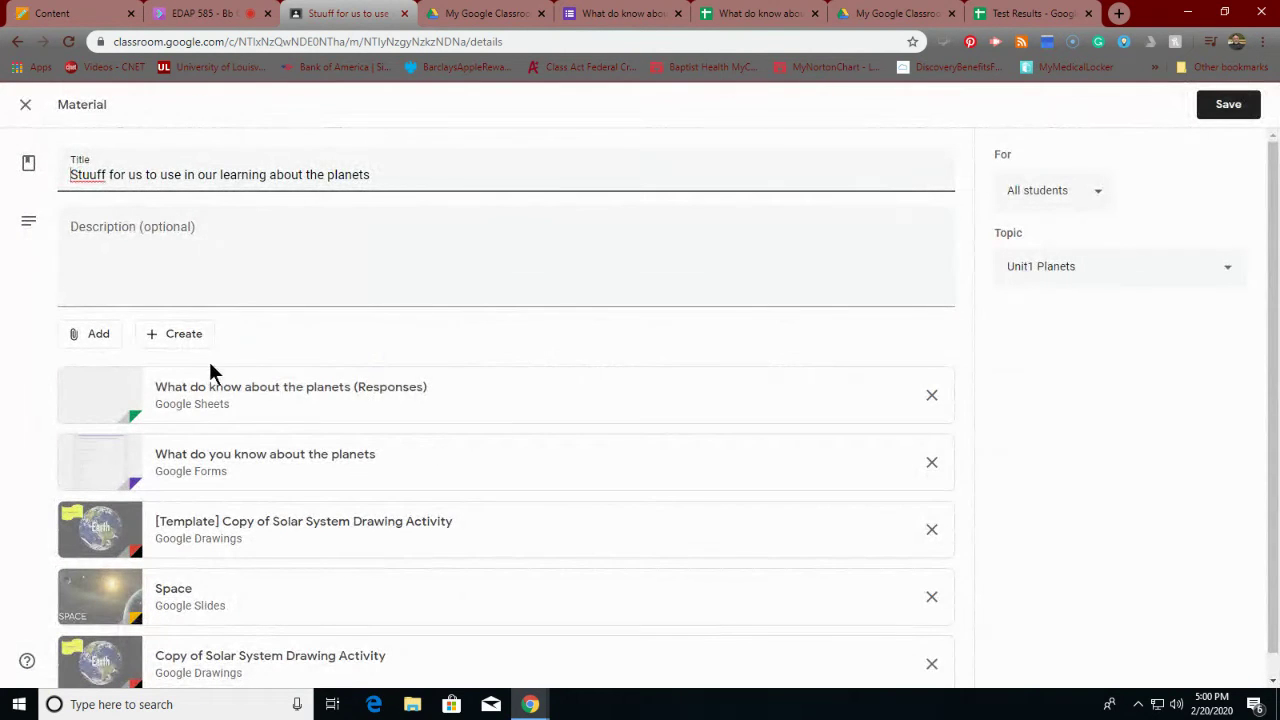
pyautogui.scroll(-1, 163, 336)
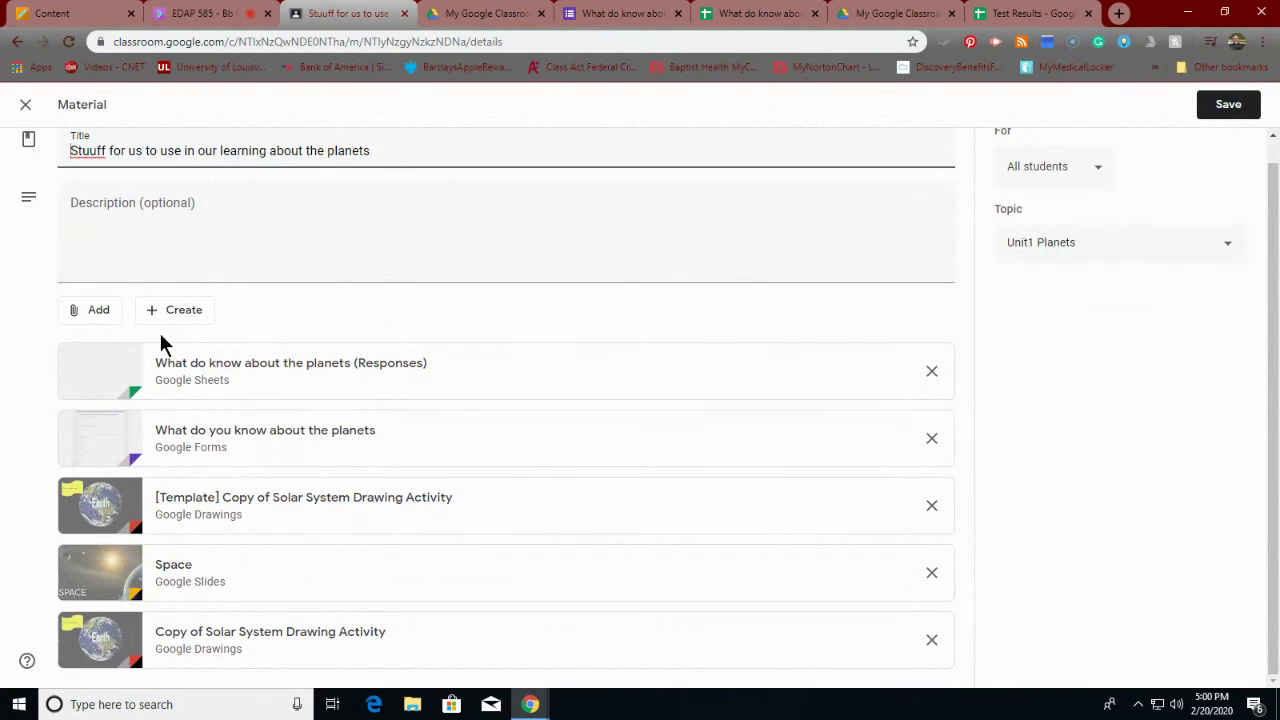
pyautogui.click(95, 315)
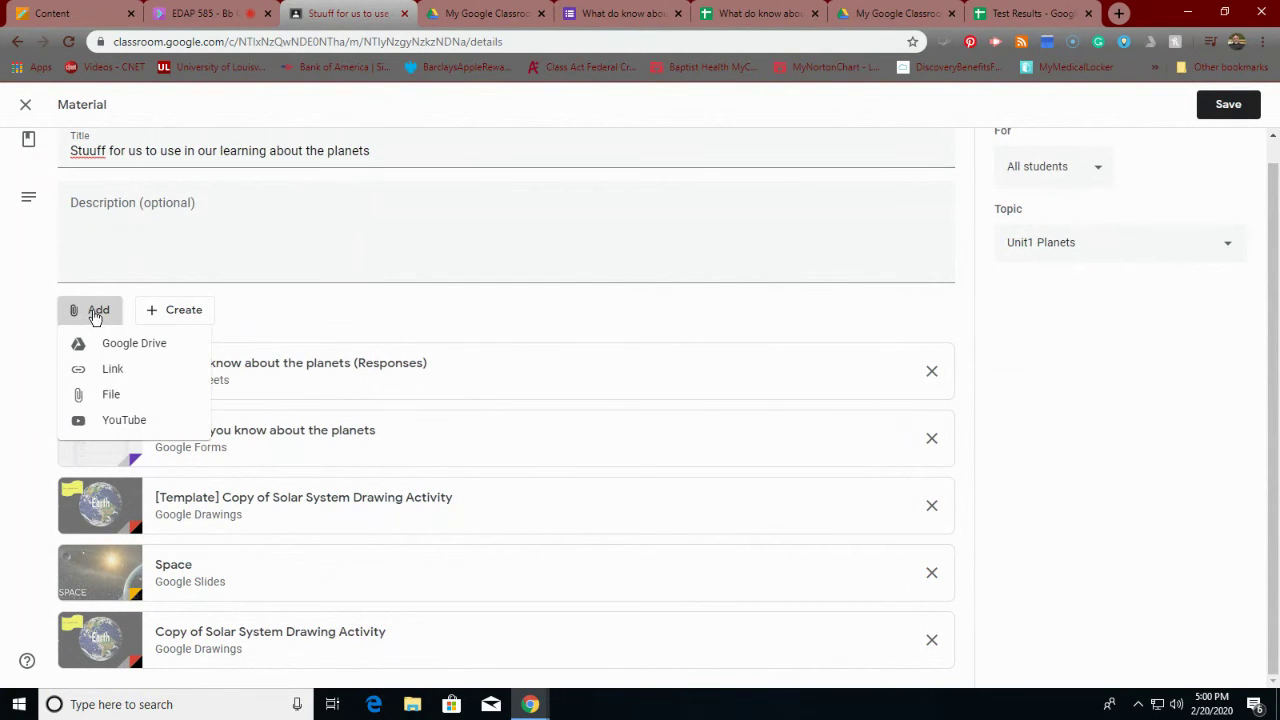
pyautogui.click(166, 418)
pyautogui.click(418, 250)
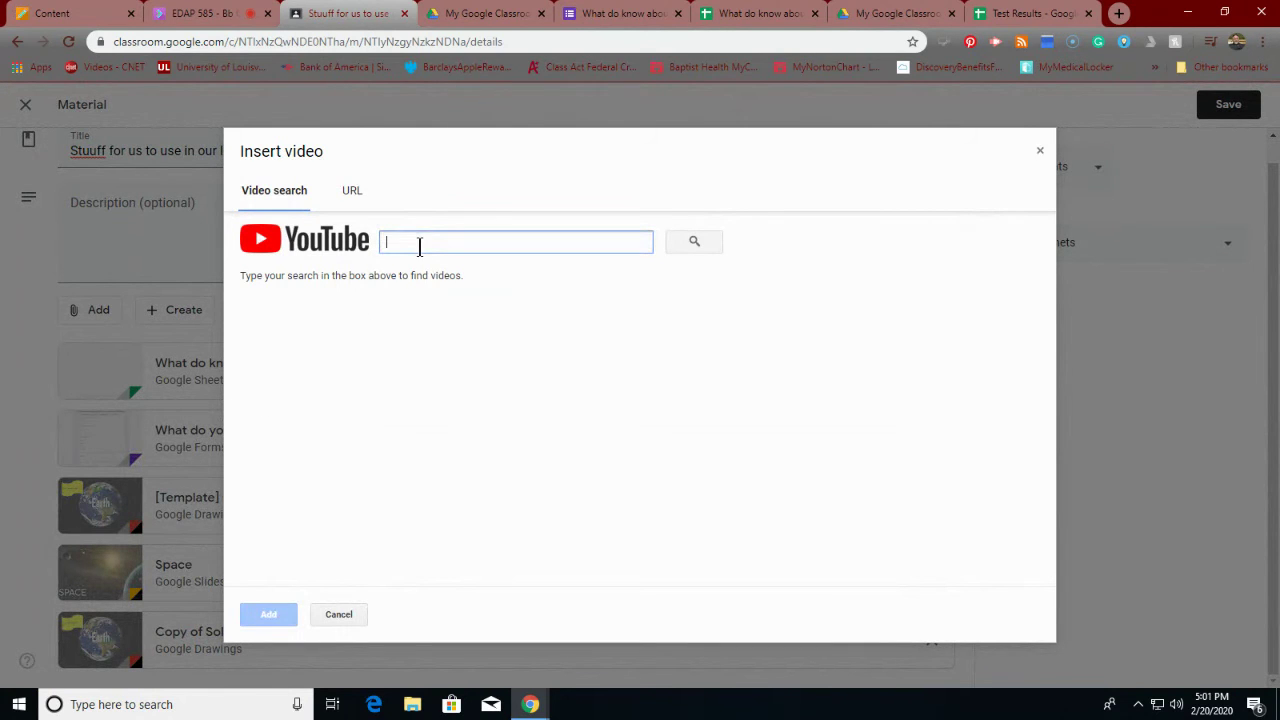
pyautogui.write('Planet song')
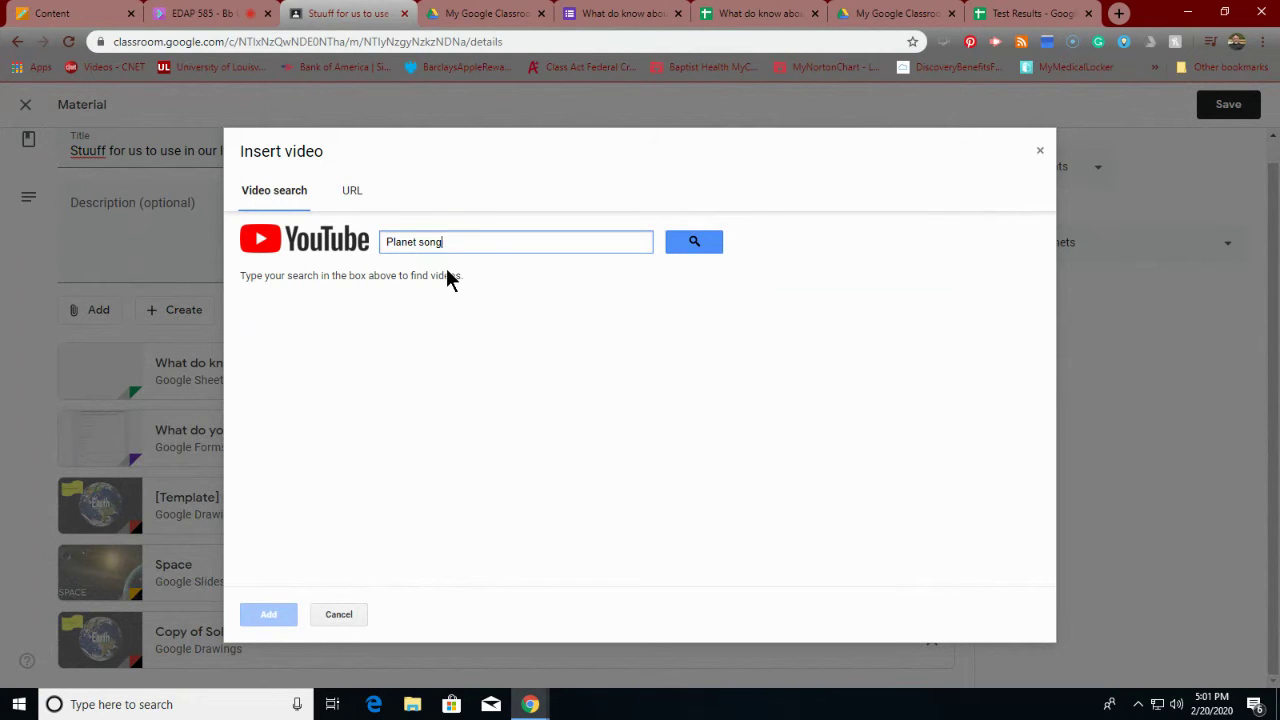
pyautogui.press('Return')
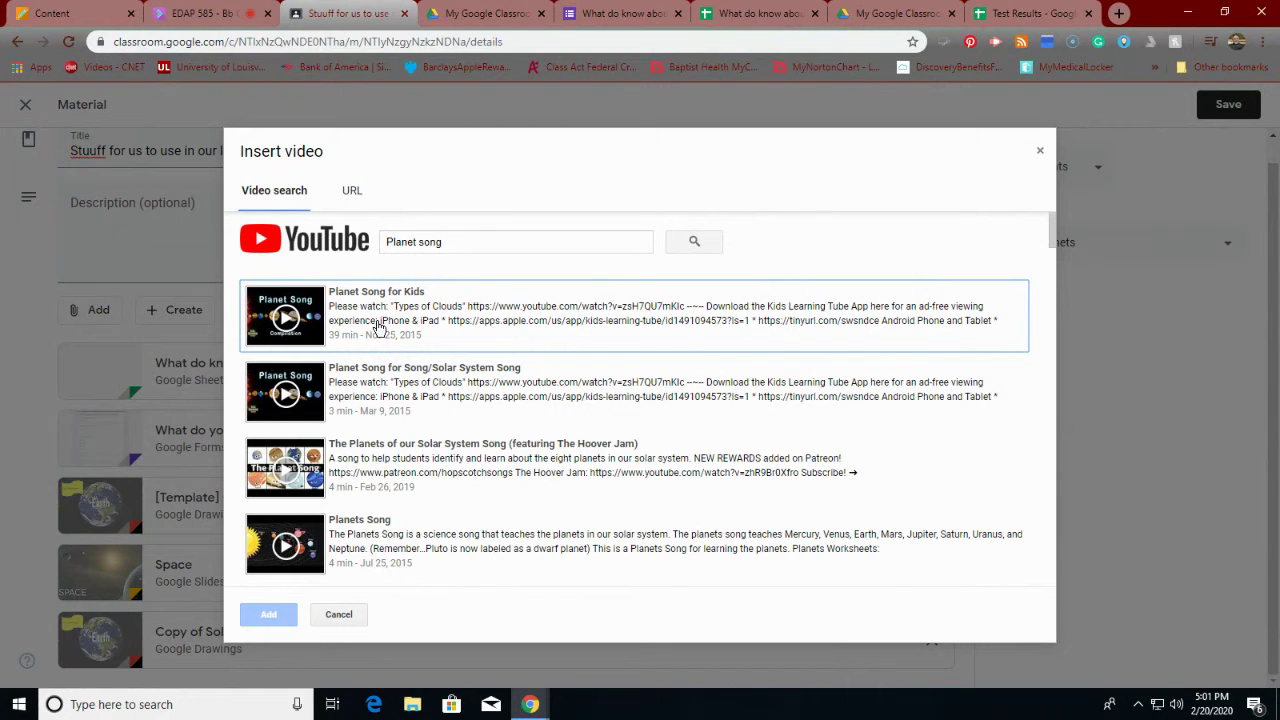
# Select 'The Planets of our Solar System Song' result and attach it to the material.
pyautogui.click(404, 462)
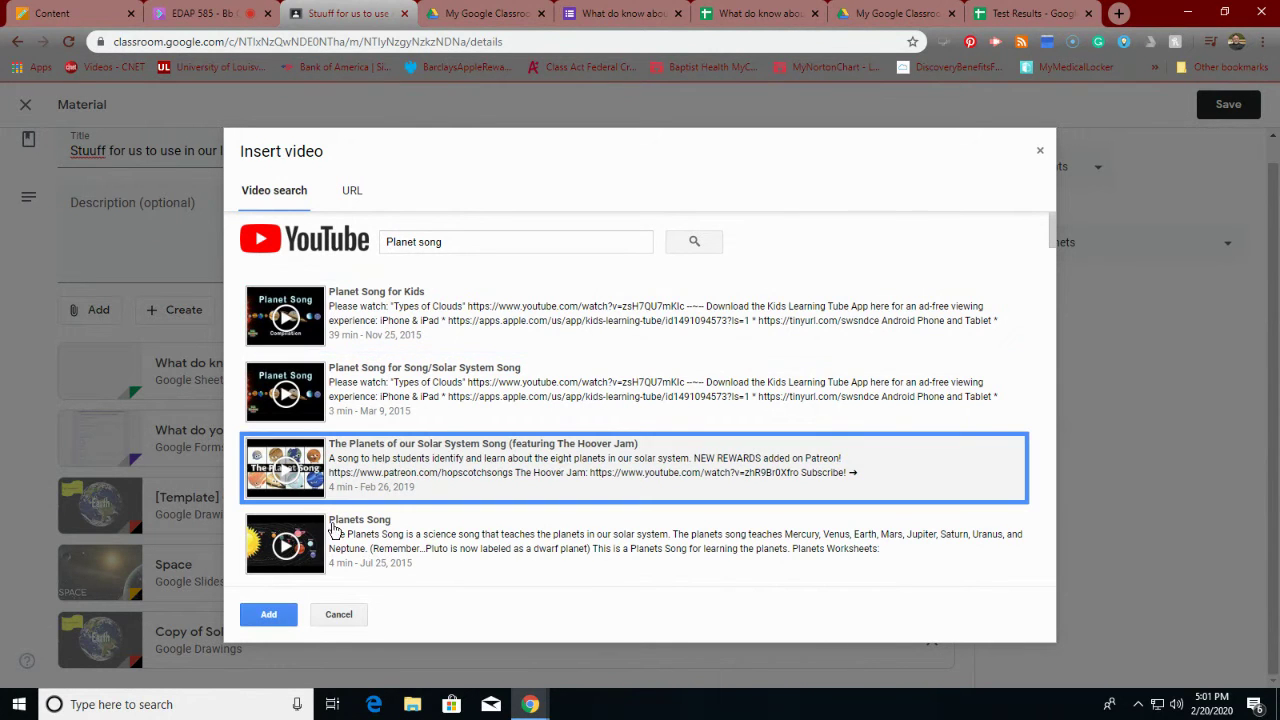
pyautogui.click(285, 473)
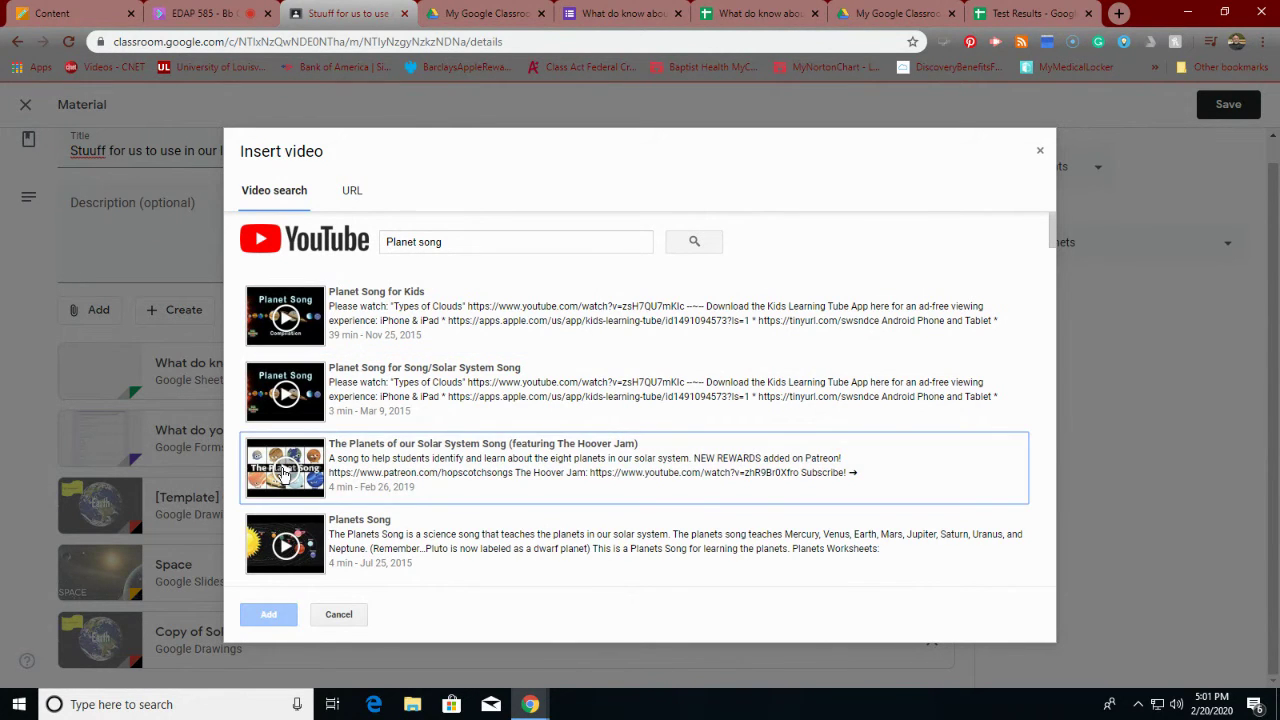
pyautogui.click(285, 473)
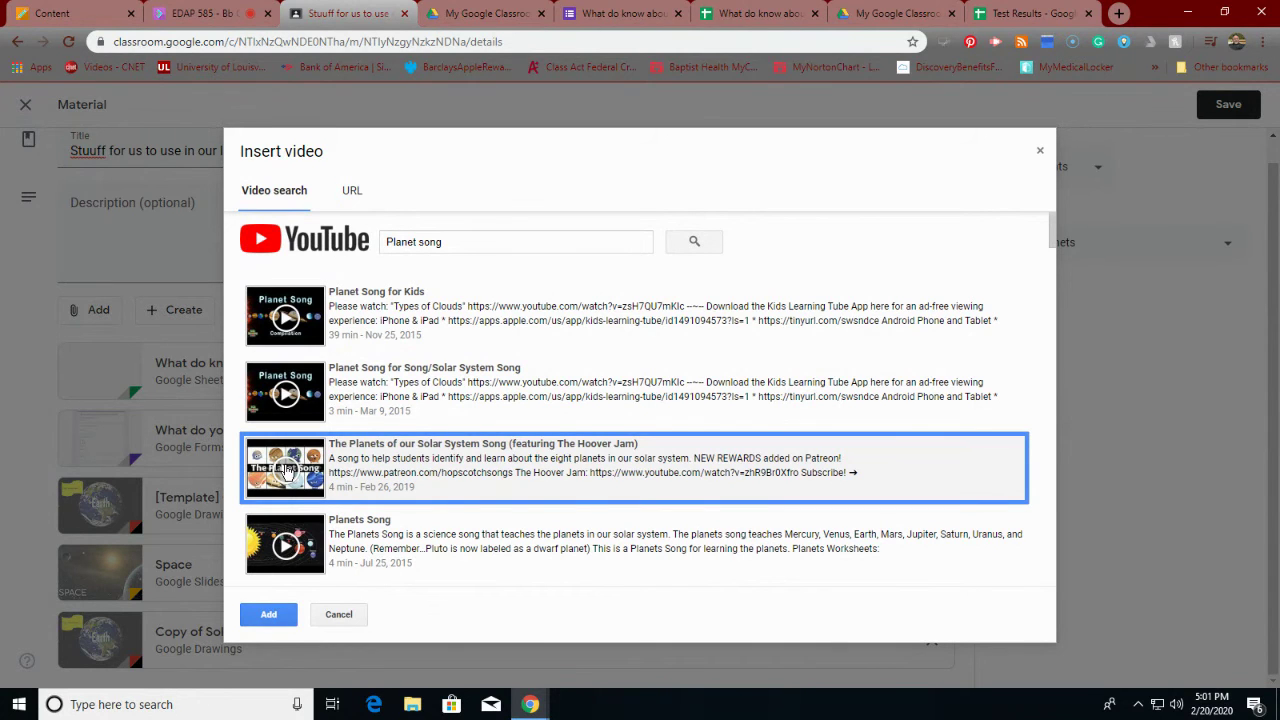
pyautogui.click(287, 470)
pyautogui.click(287, 470)
pyautogui.click(272, 616)
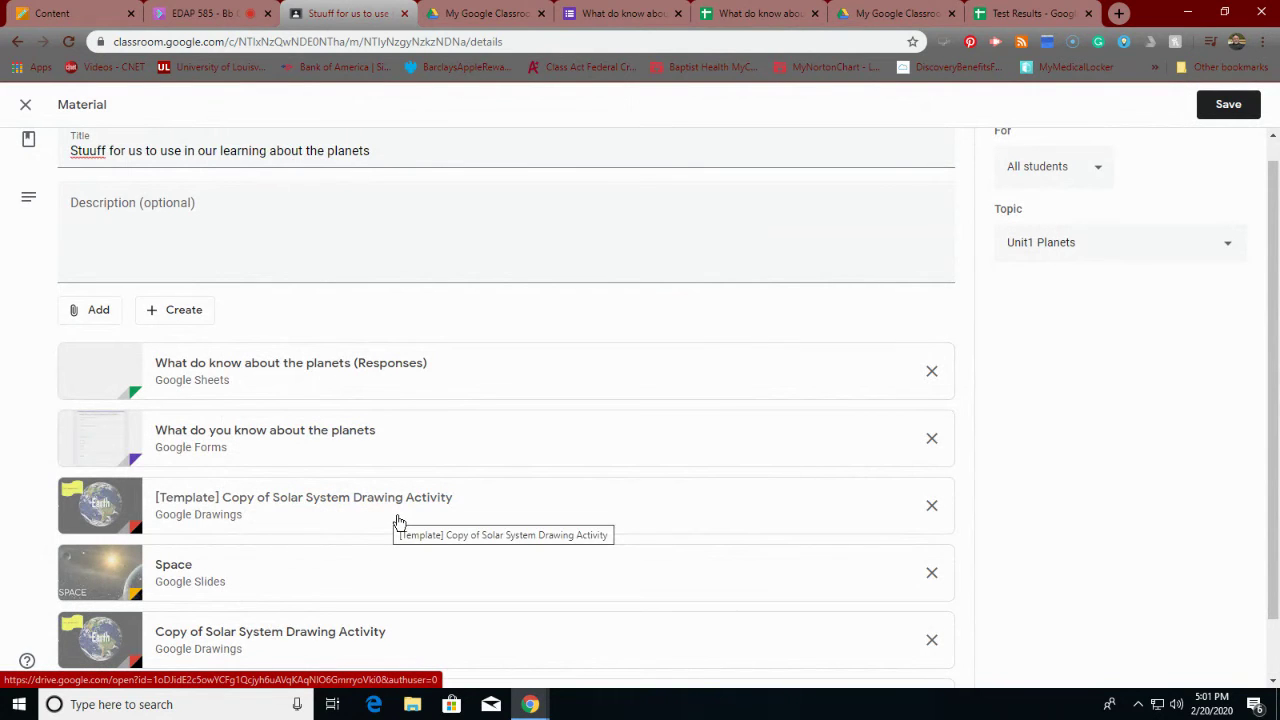
# Correct 'Stuuff' to 'Stuff' in the title, save the material, then open the Space slides.
pyautogui.click(97, 150)
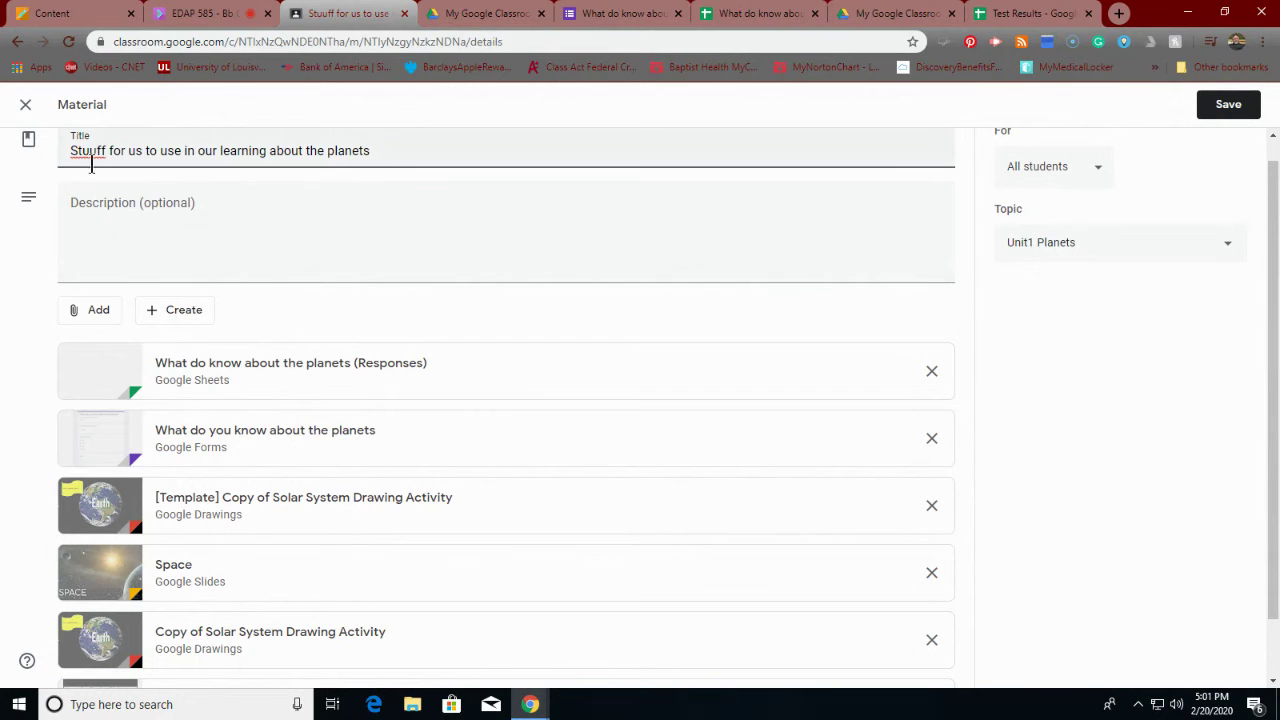
pyautogui.rightClick(92, 155)
pyautogui.click(130, 168)
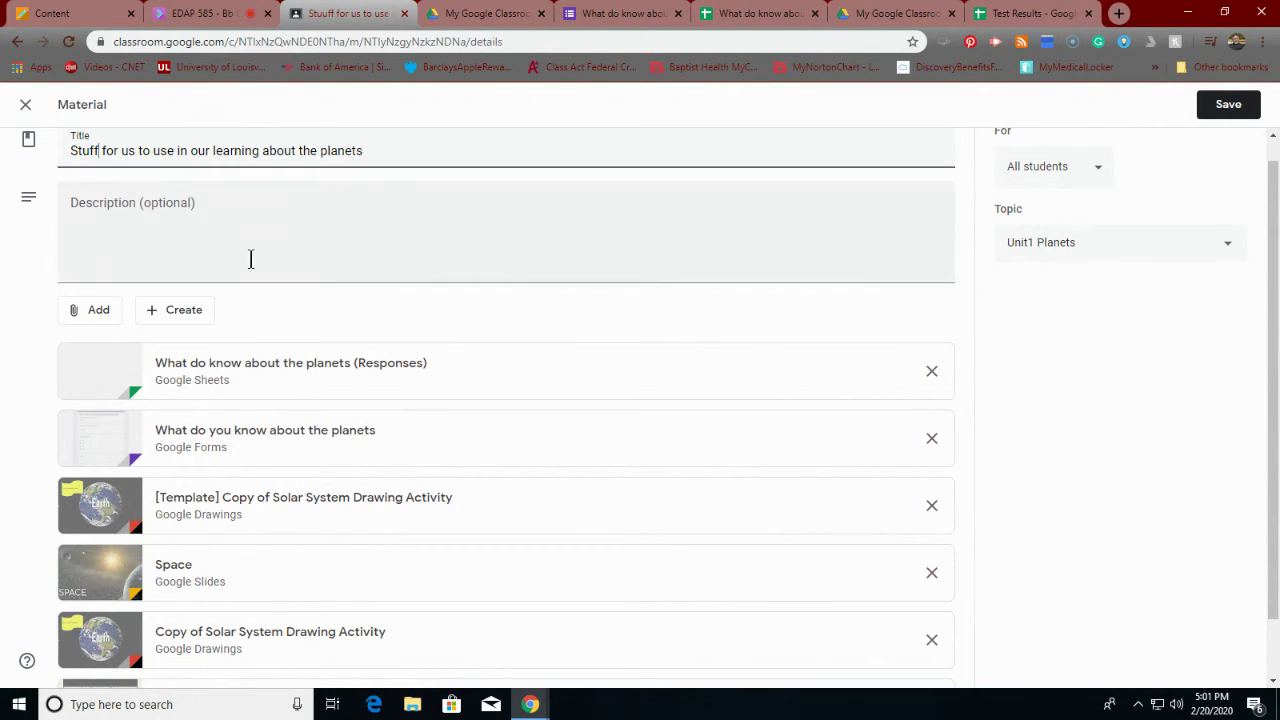
pyautogui.scroll(-2, 465, 500)
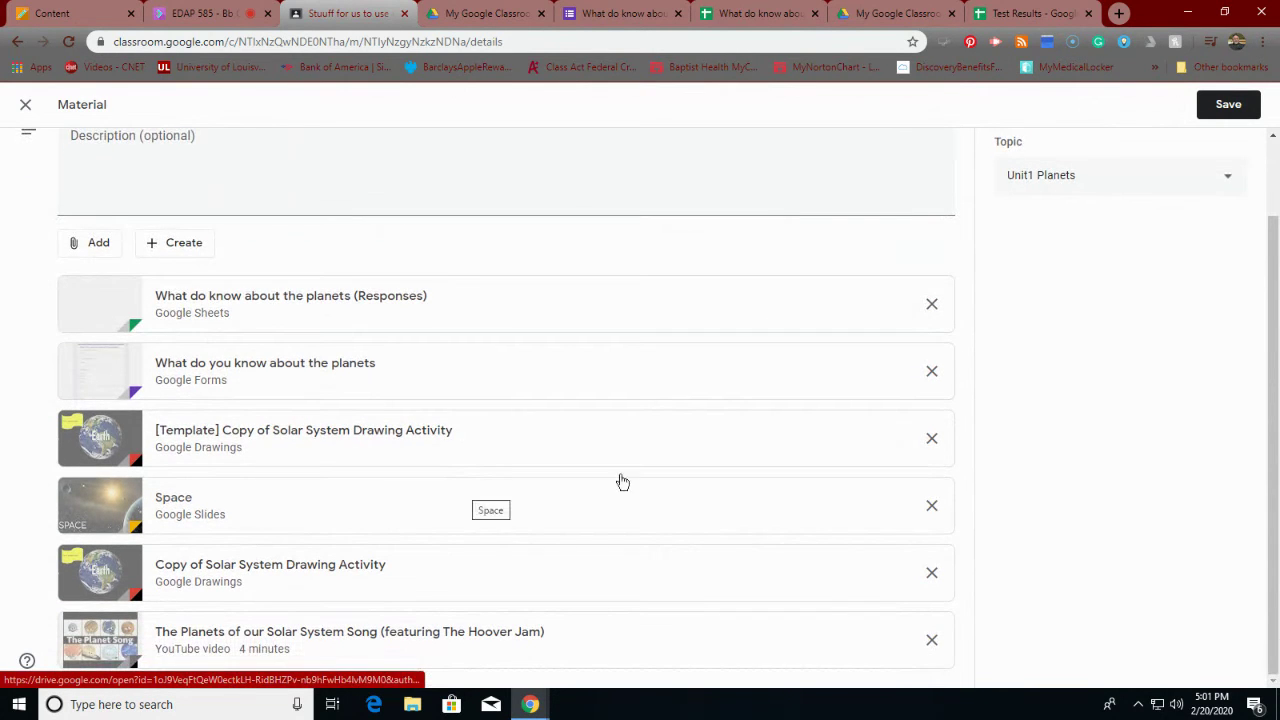
pyautogui.click(1209, 116)
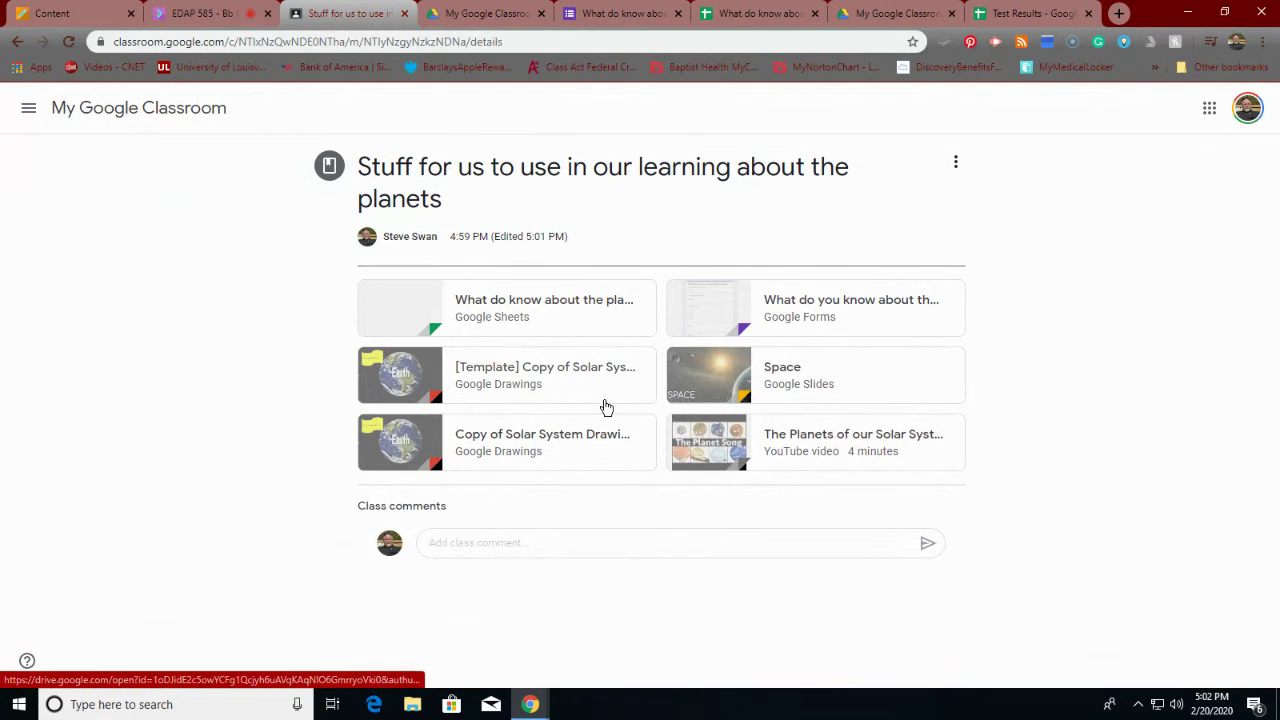
pyautogui.click(808, 379)
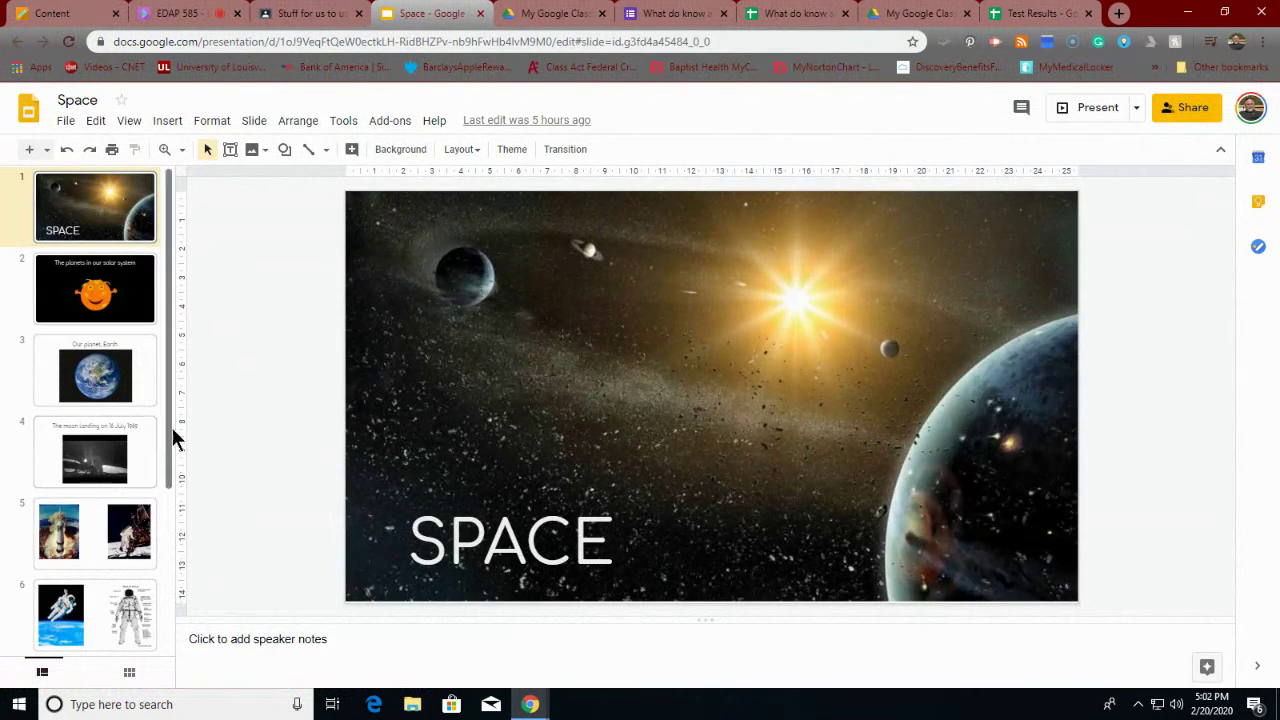
# Review slides 6, 8 and 9 of the Space presentation, then return to Classroom.
pyautogui.scroll(-5, 166, 416)
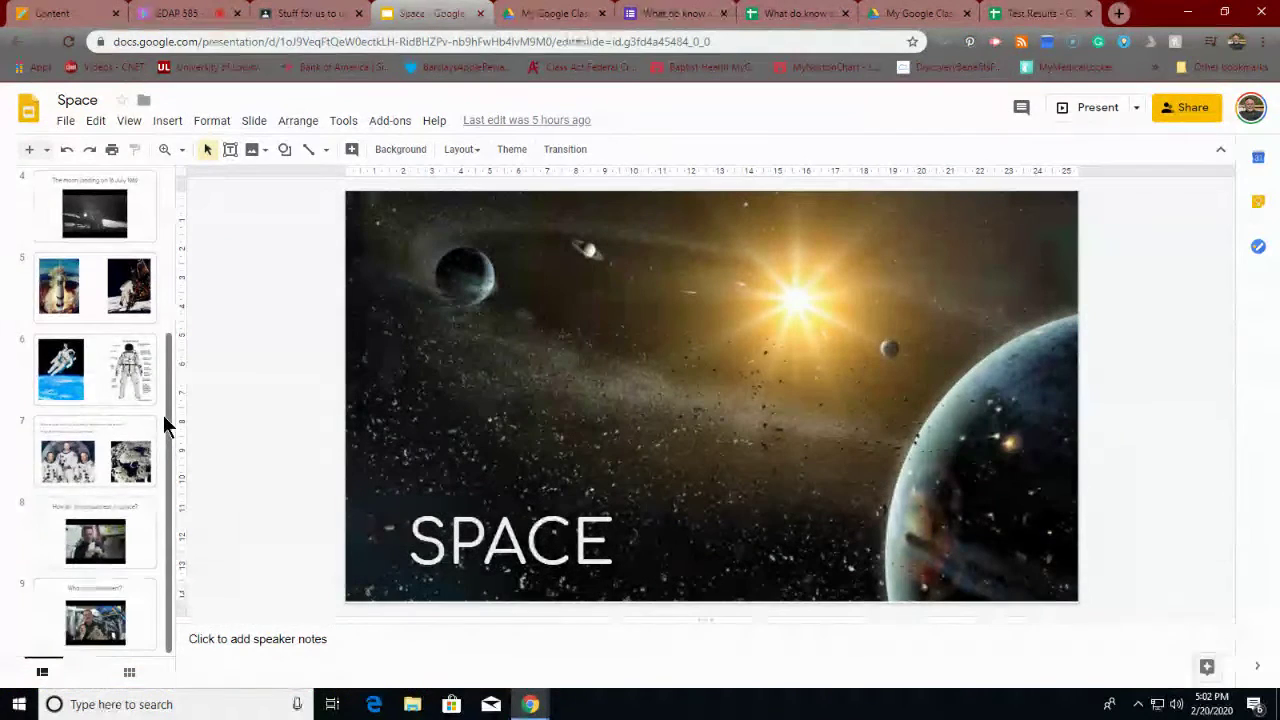
pyautogui.scroll(5, 164, 417)
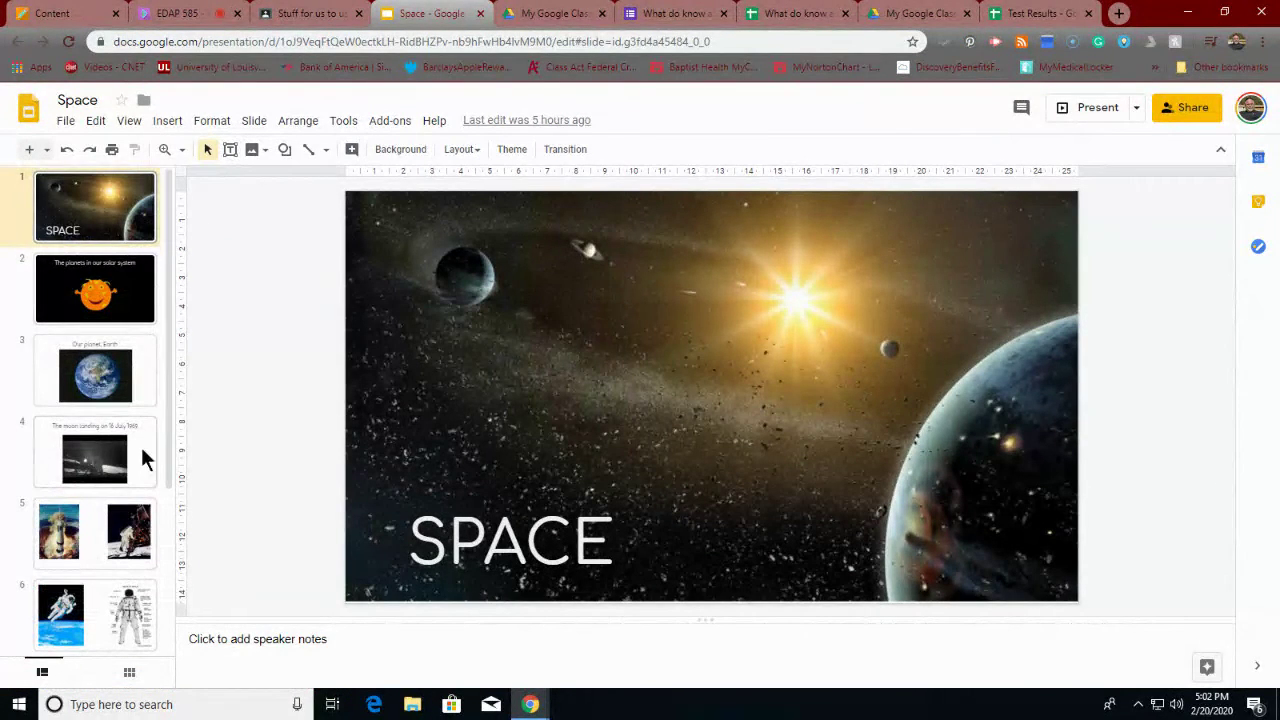
pyautogui.click(76, 601)
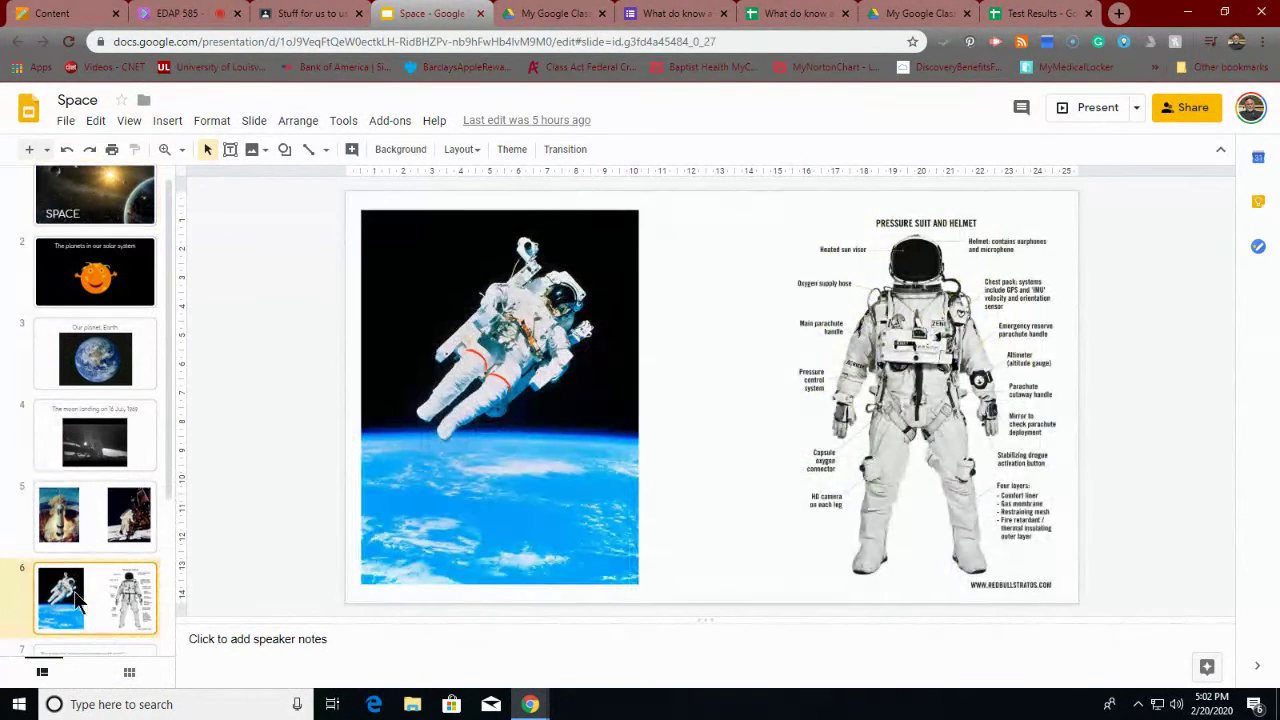
pyautogui.scroll(-2, 80, 597)
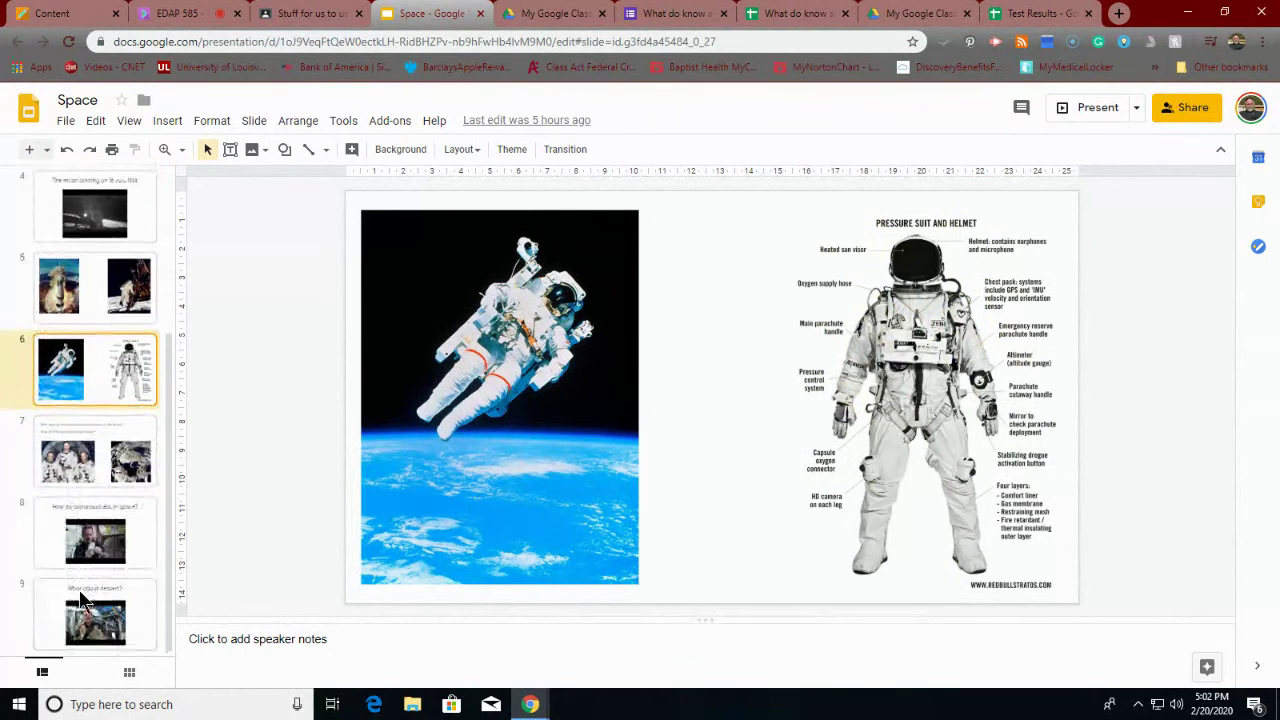
pyautogui.click(108, 553)
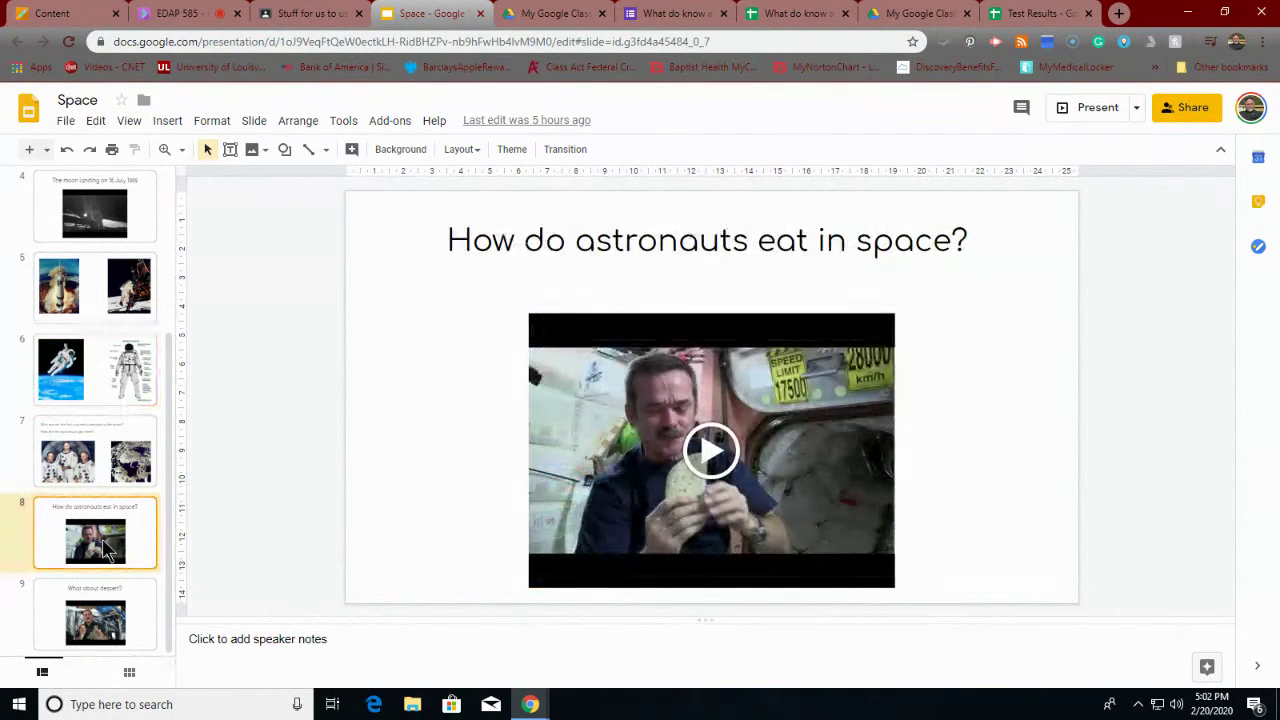
pyautogui.click(76, 626)
pyautogui.scroll(3, 76, 625)
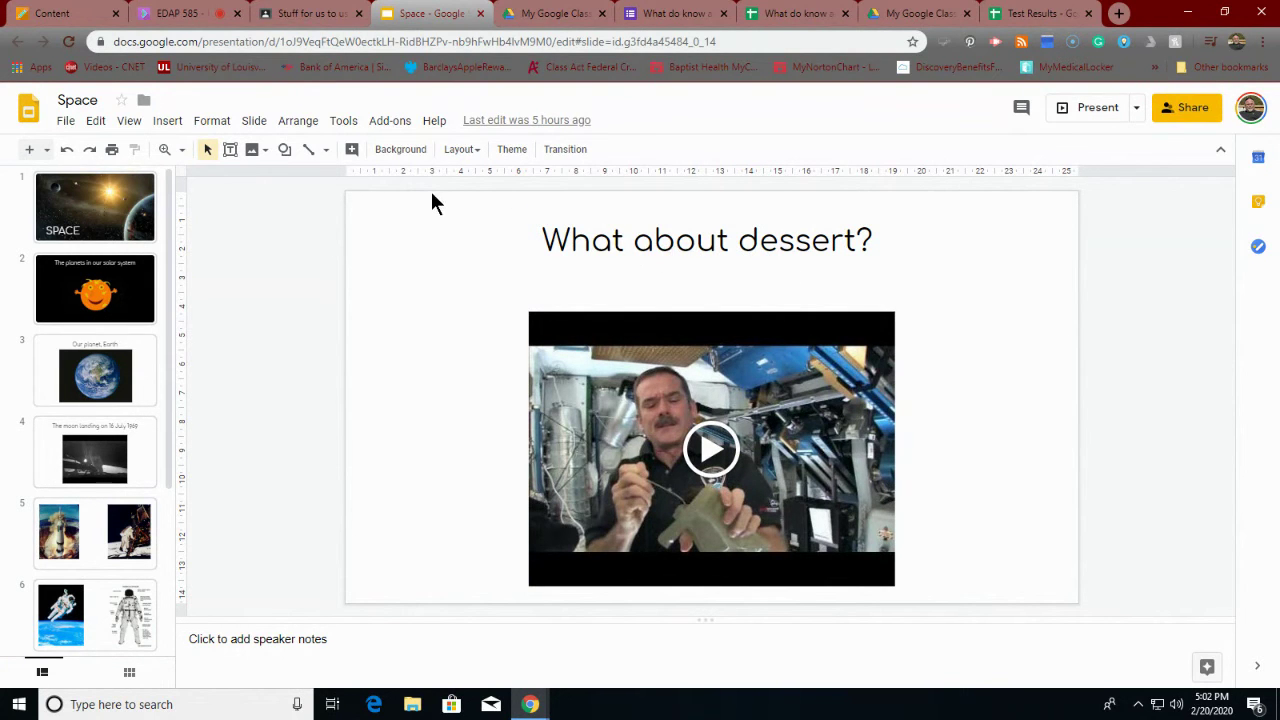
pyautogui.click(268, 15)
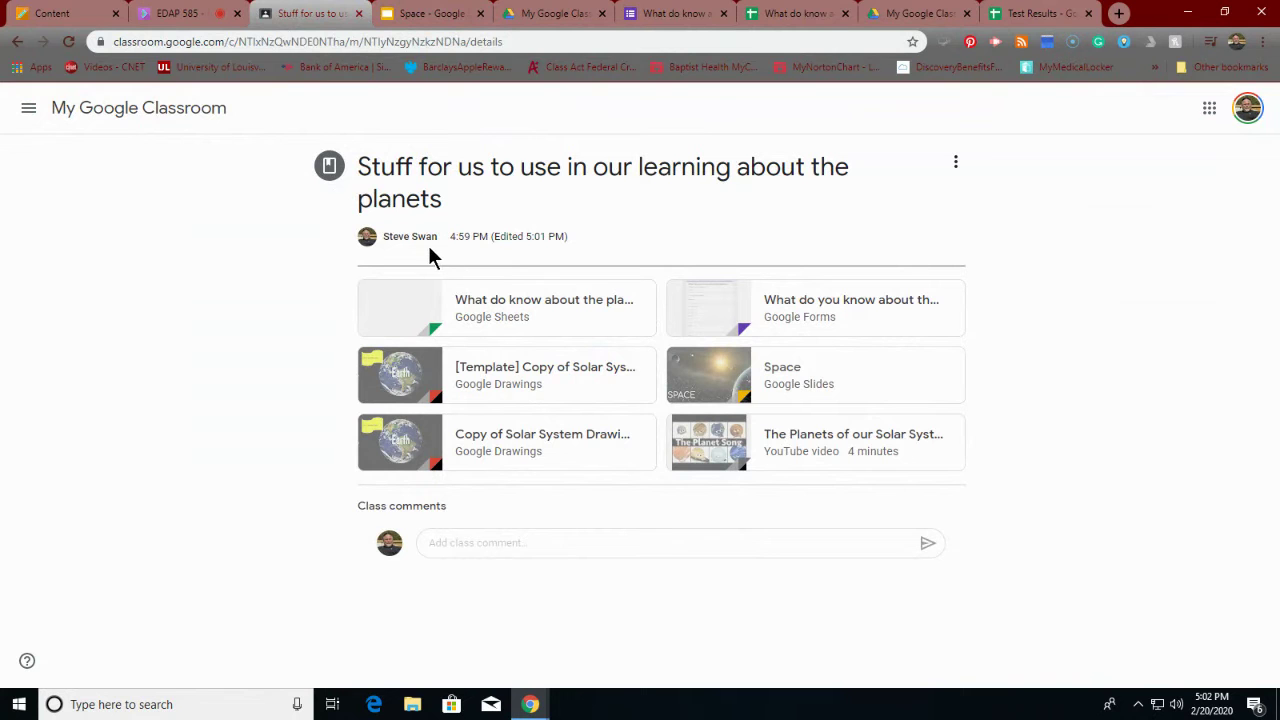
# Start a new assignment from the class's Classwork page.
pyautogui.click(210, 110)
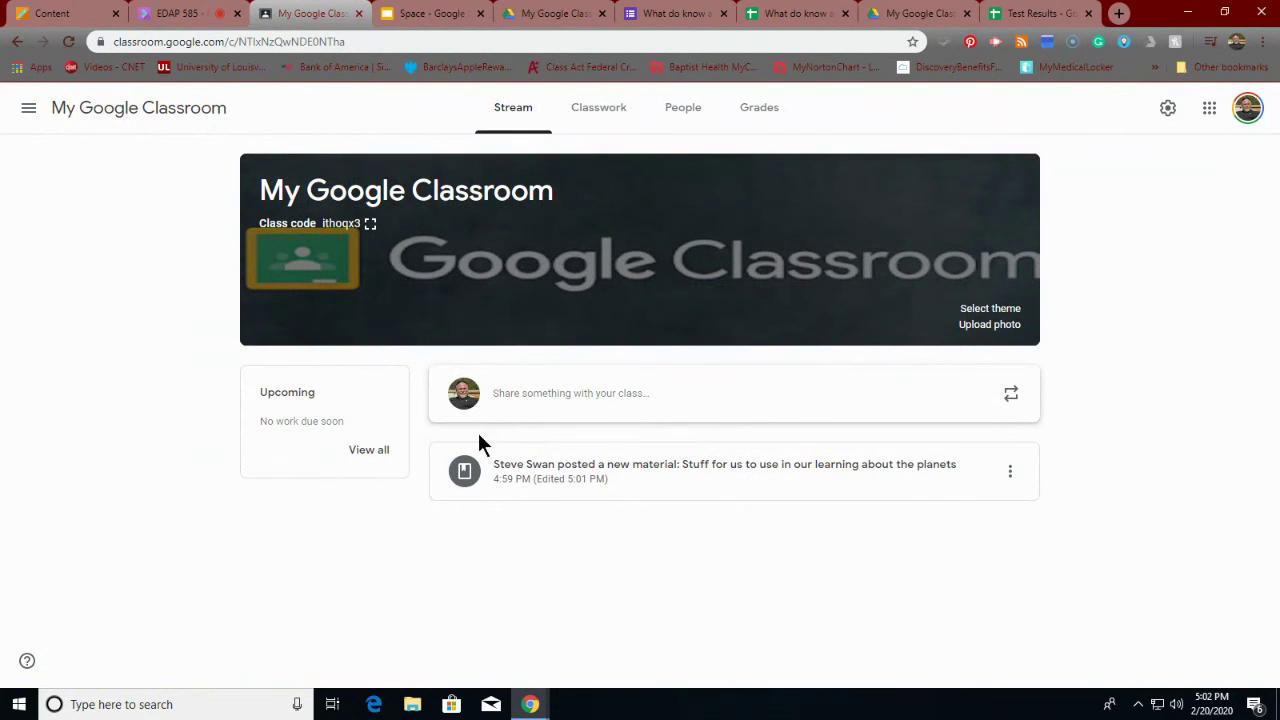
pyautogui.click(592, 119)
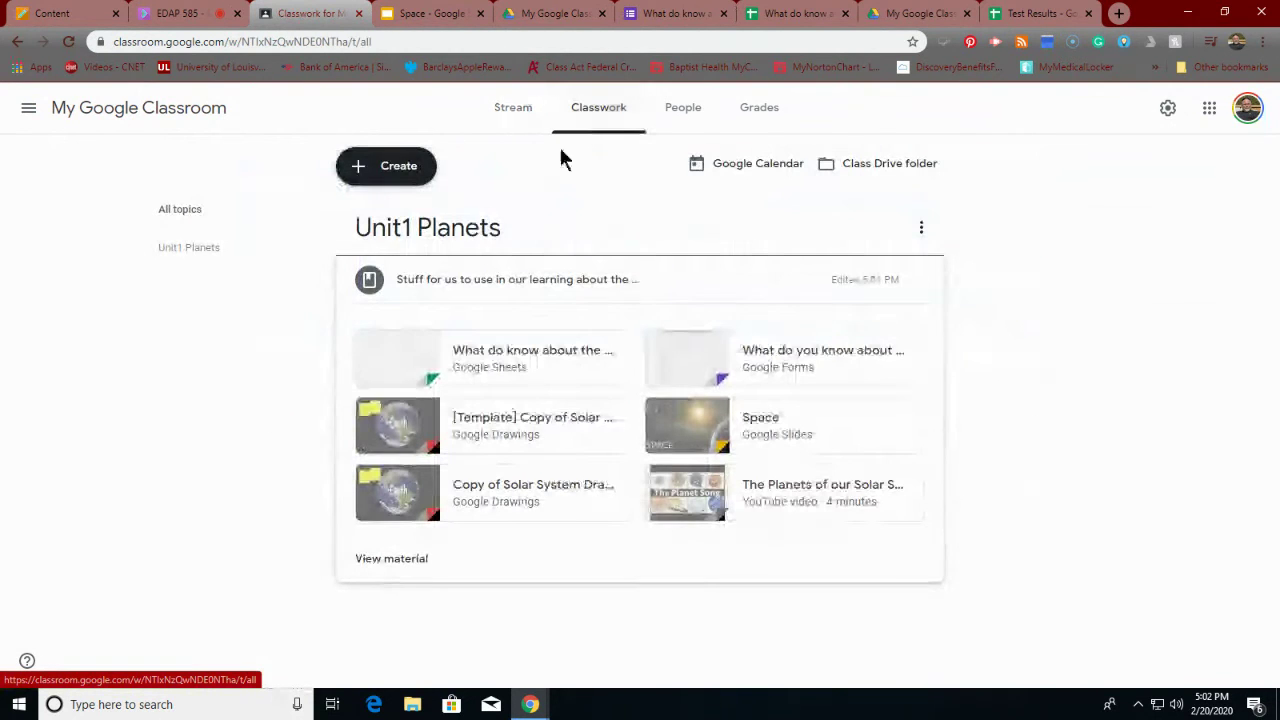
pyautogui.click(374, 170)
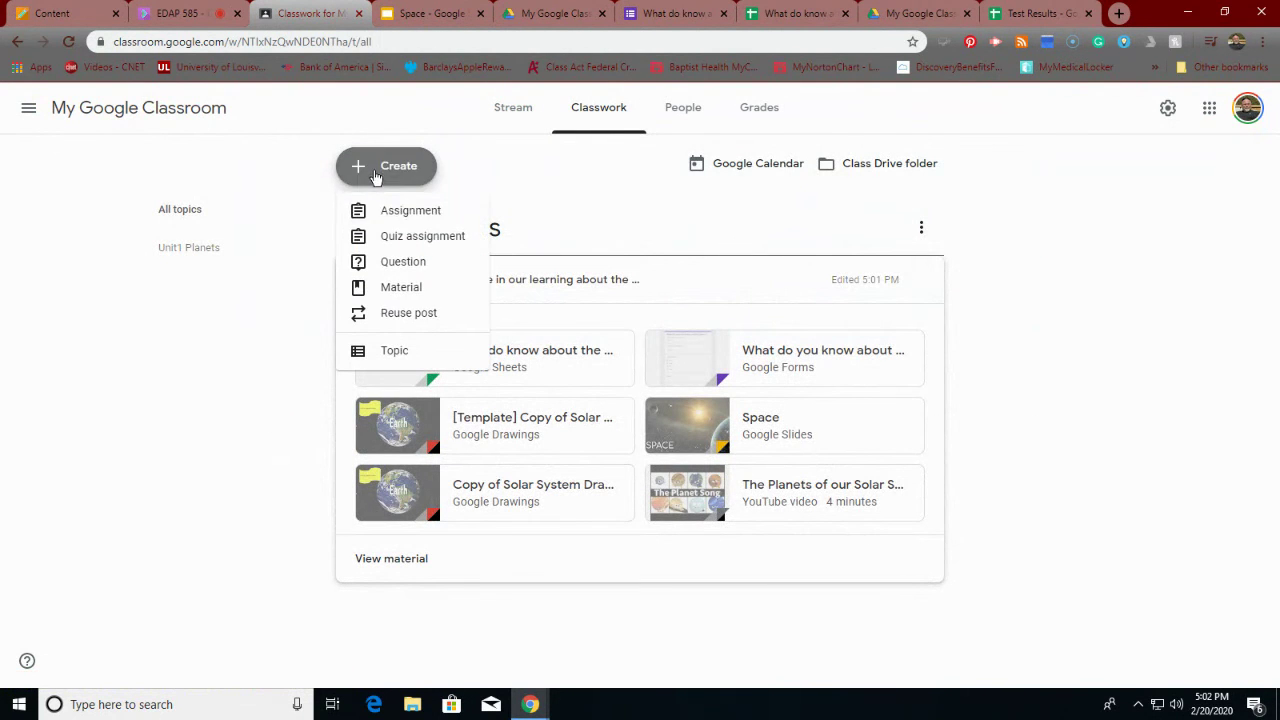
pyautogui.click(381, 223)
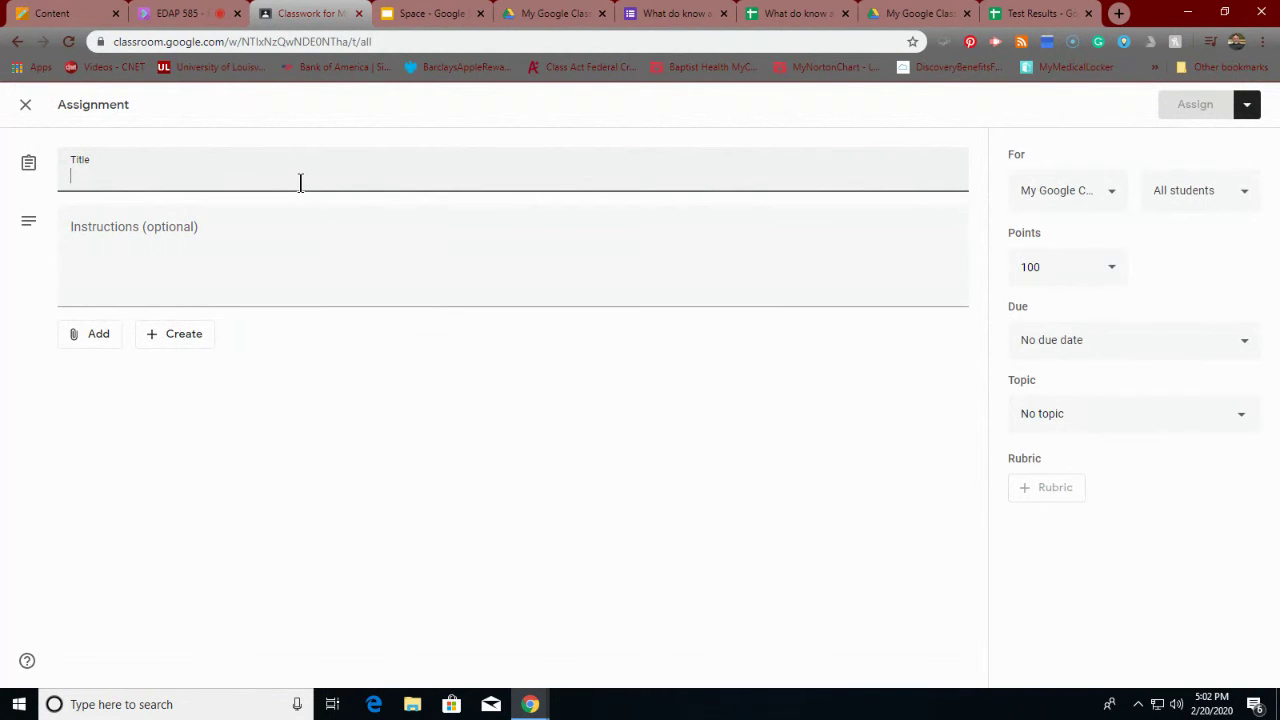
# Title the assignment 'Create your idea about living on a different planet'.
pyautogui.write('Cr')
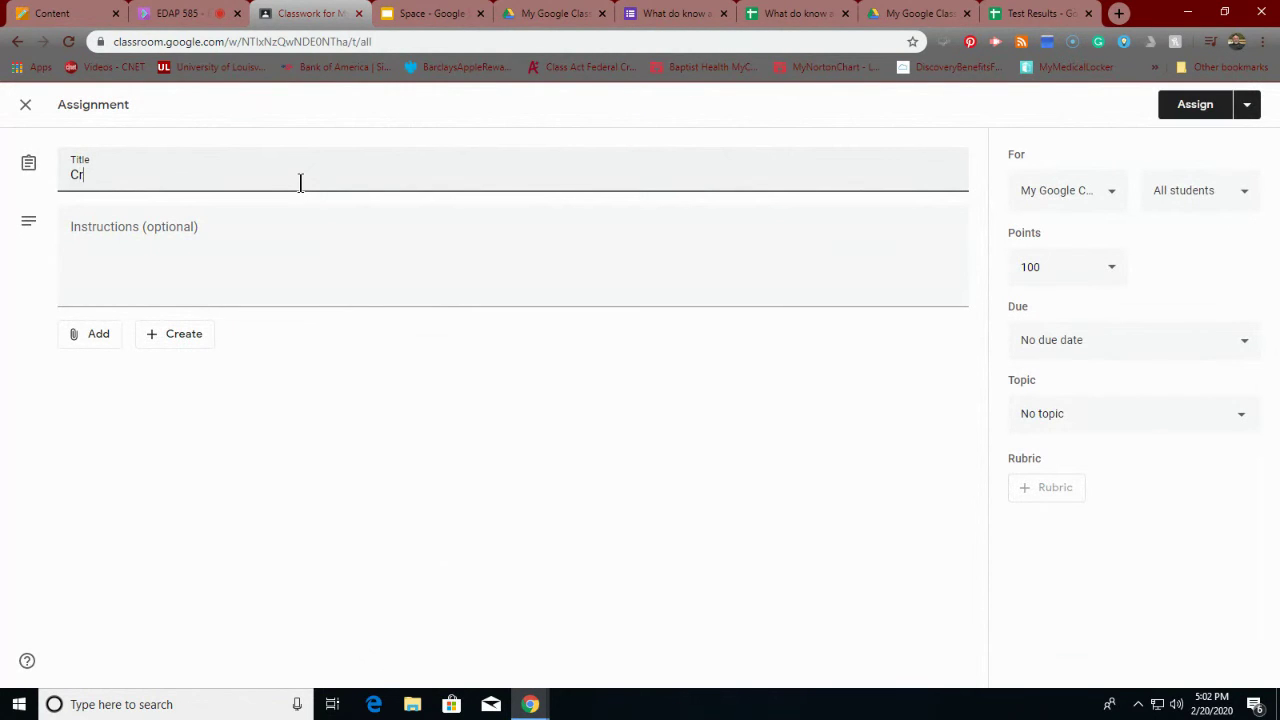
pyautogui.write('eate your idea about liv')
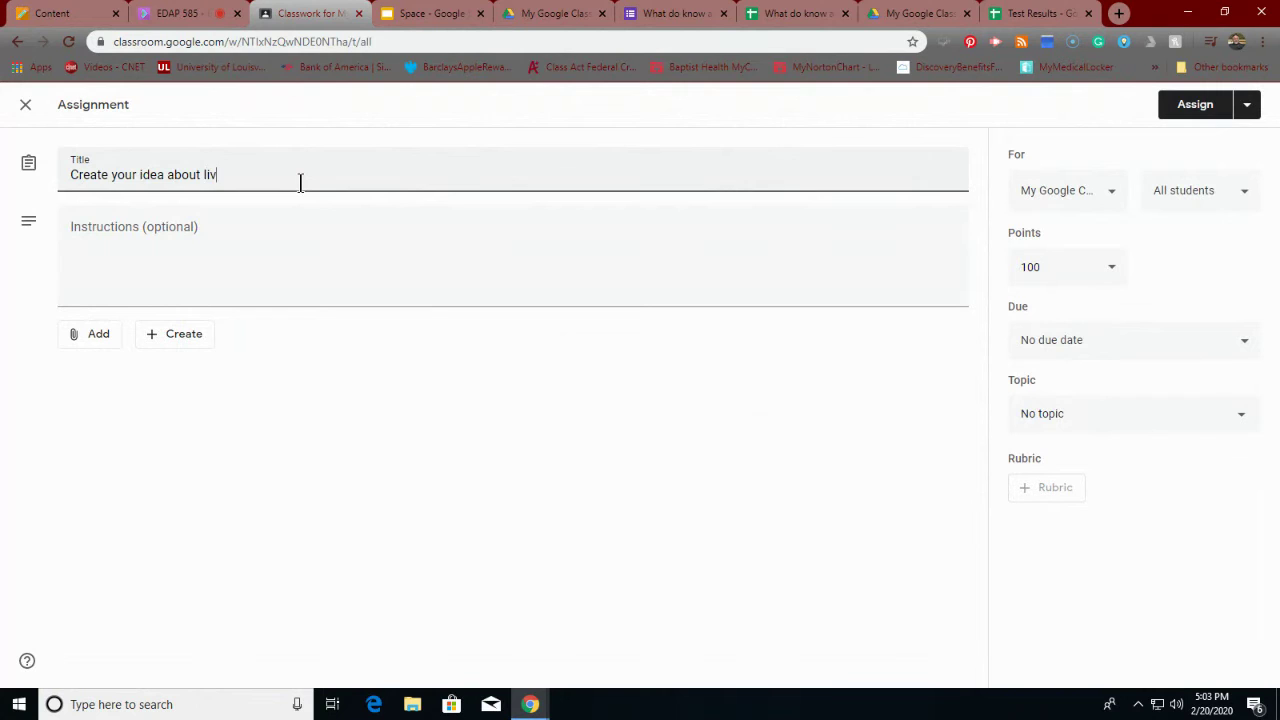
pyautogui.write('ing in sp')
pyautogui.press('BackSpace')
pyautogui.press('BackSpace')
pyautogui.press('BackSpace')
pyautogui.press('BackSpace')
pyautogui.write('on a different pl')
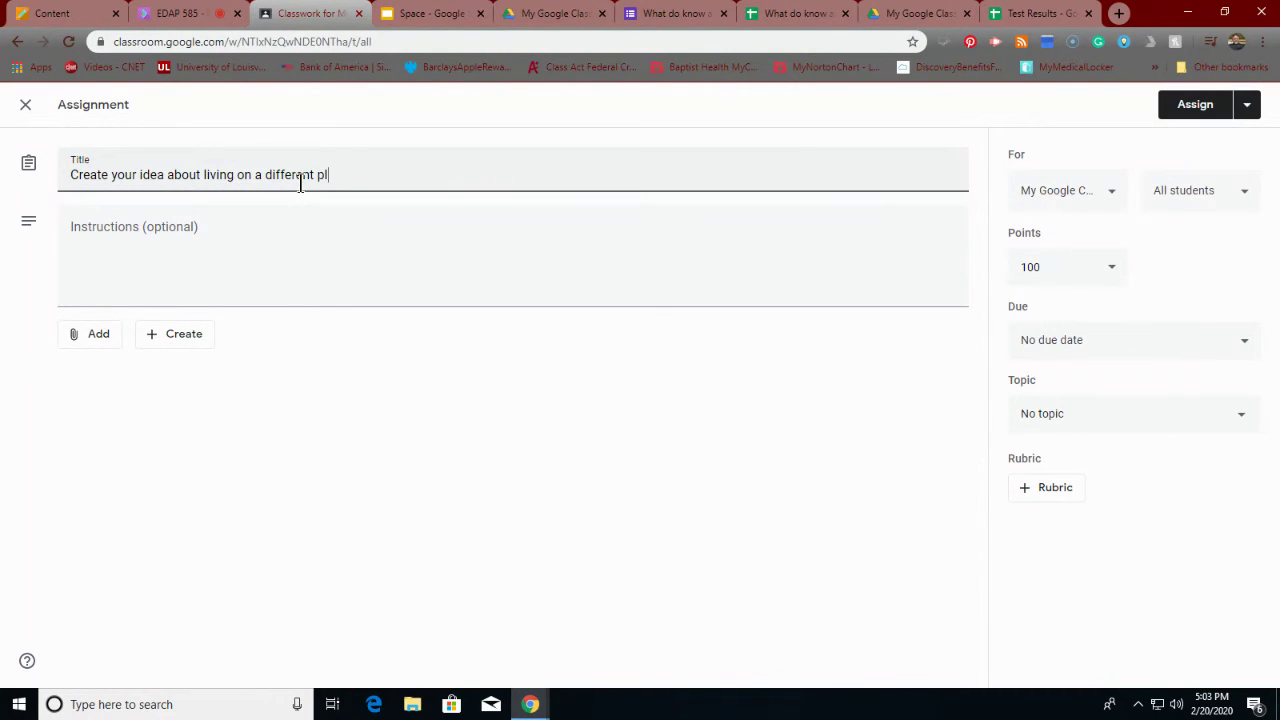
pyautogui.write('anet.')
# Write instructions to use the planets material for a 4 slide presentation about living on another planet.
pyautogui.click(176, 221)
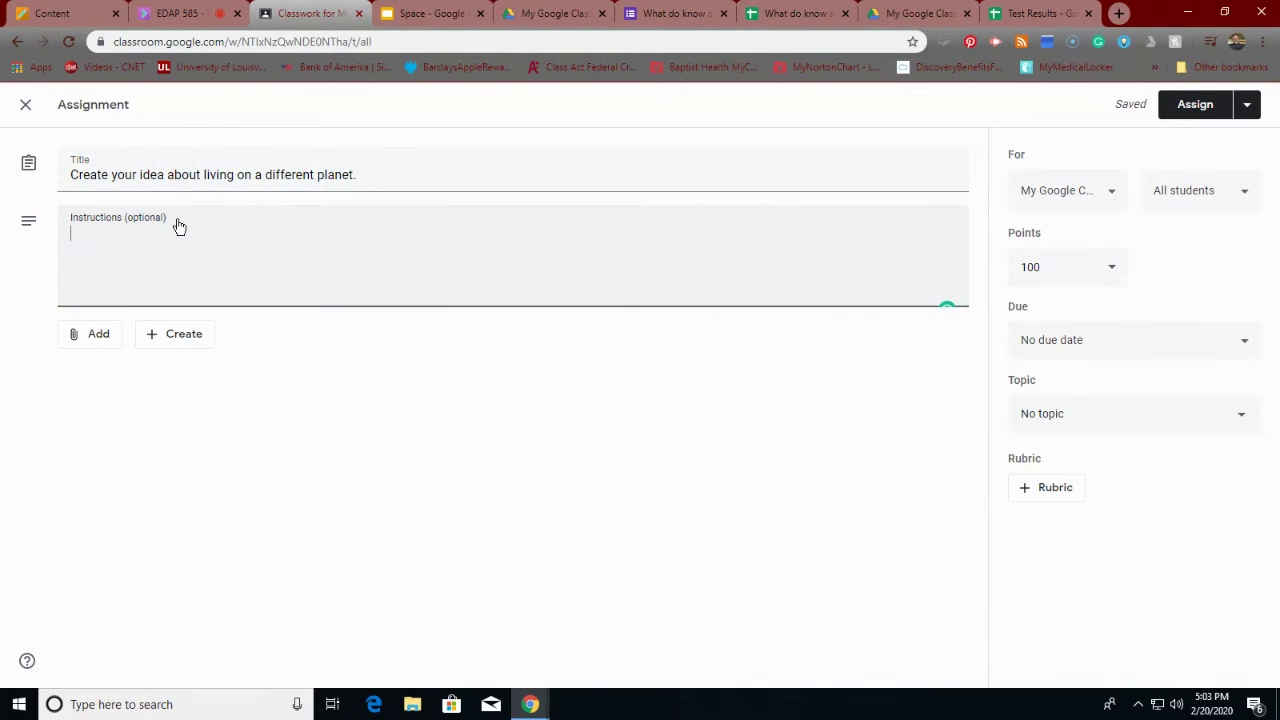
pyautogui.write('Use the resou')
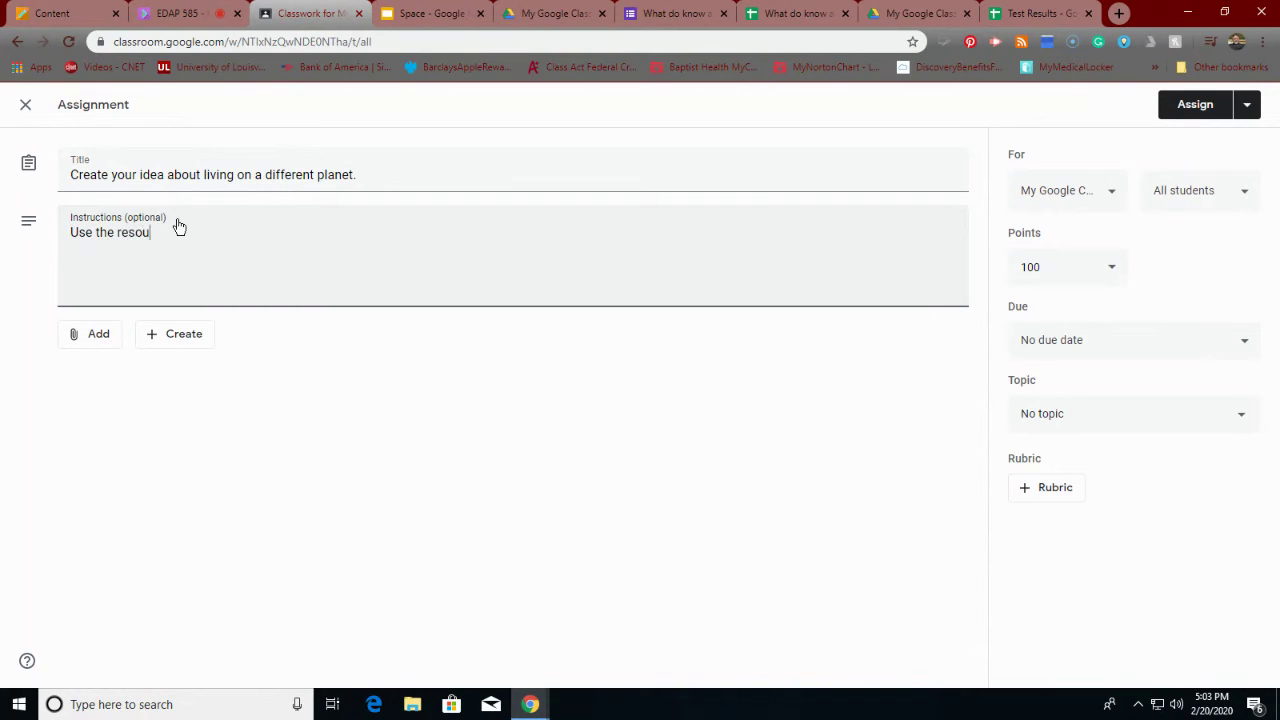
pyautogui.write('rces in the planet')
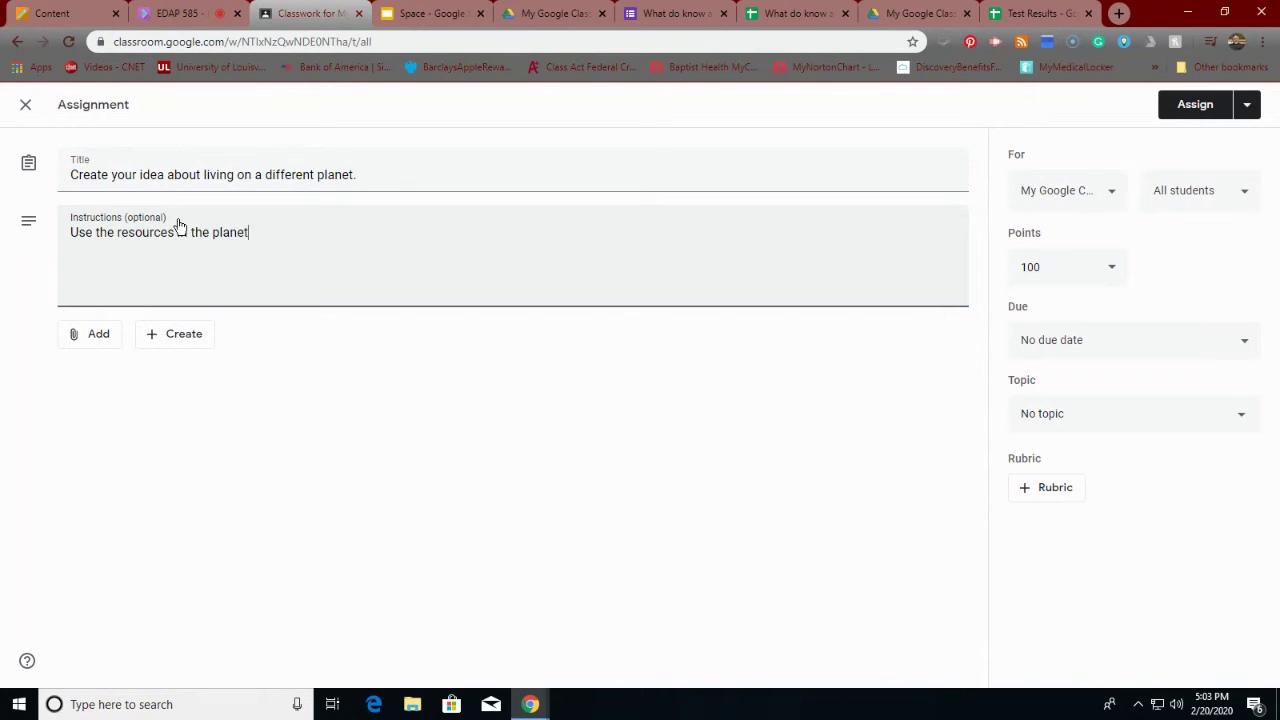
pyautogui.write('s material to create a ')
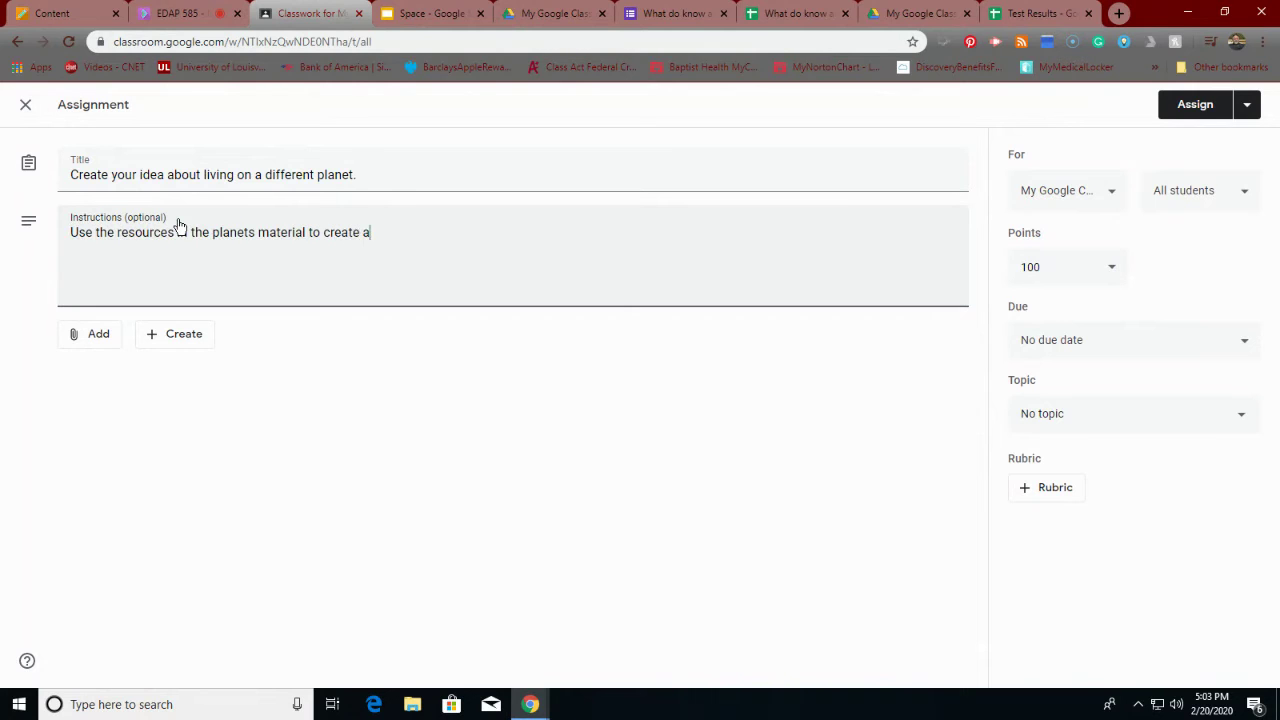
pyautogui.write('4 slide prtesentati')
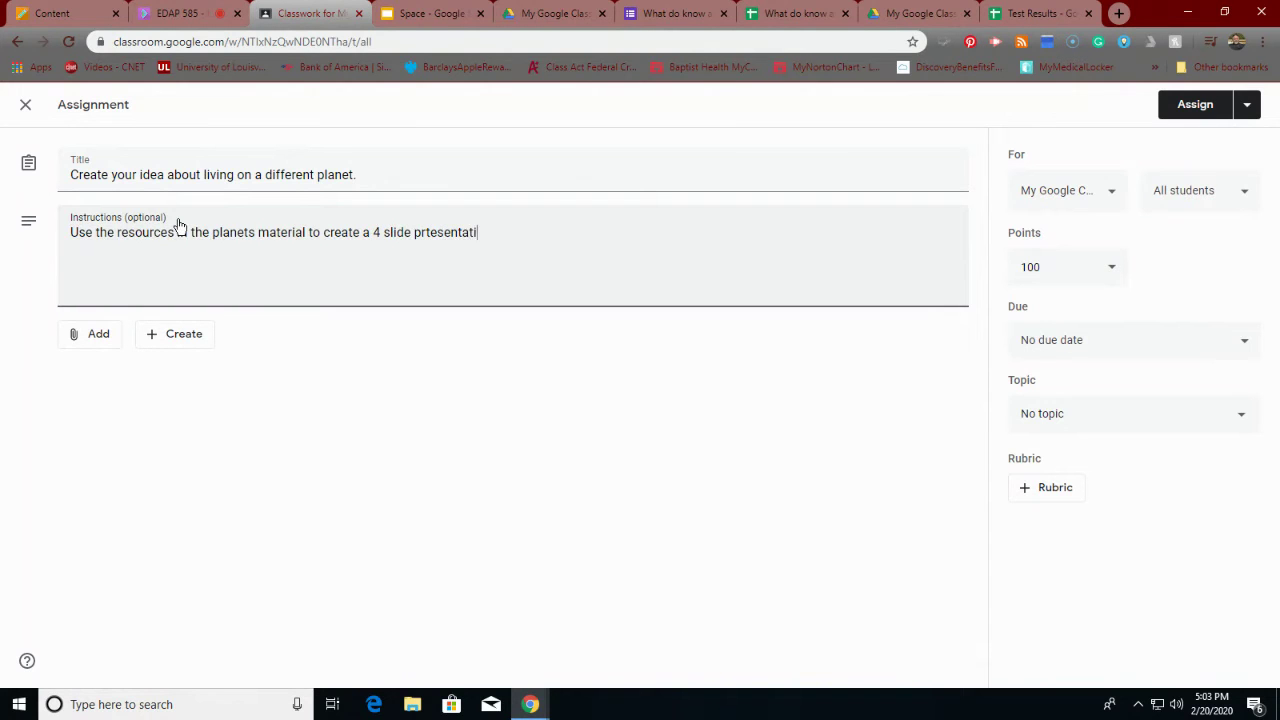
pyautogui.write('on about what it would be')
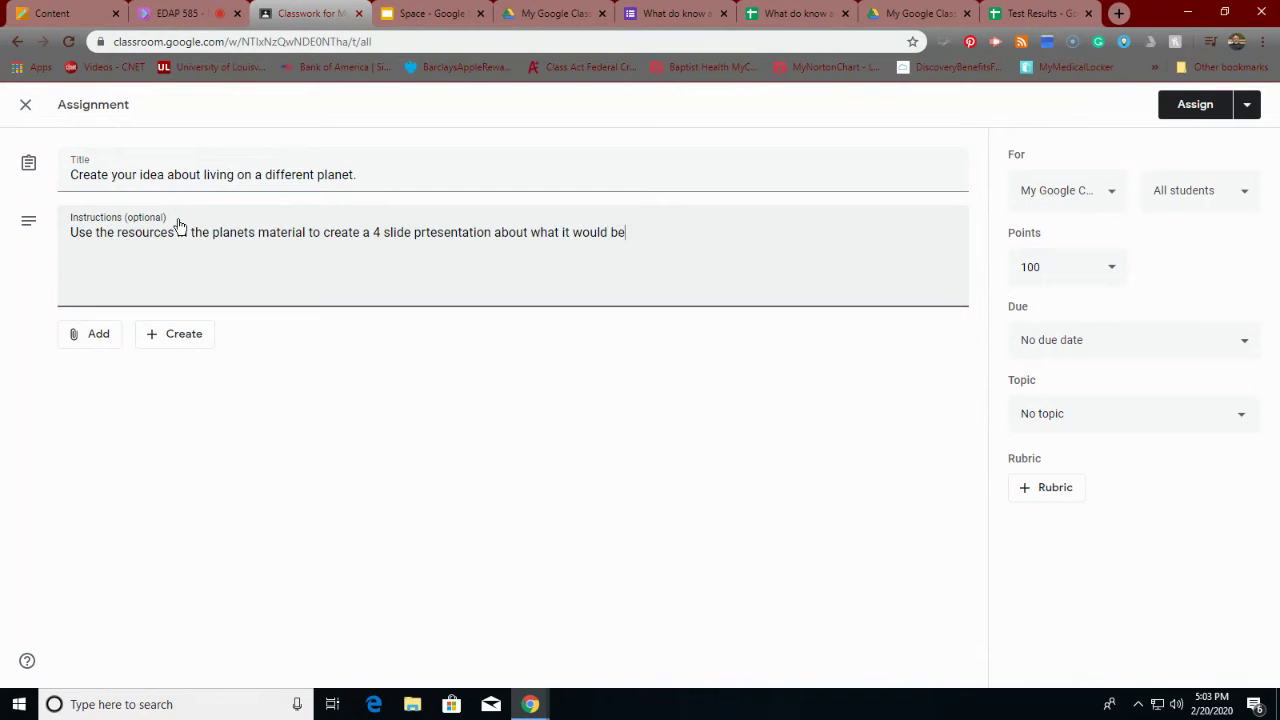
pyautogui.write(' like to live on a different p')
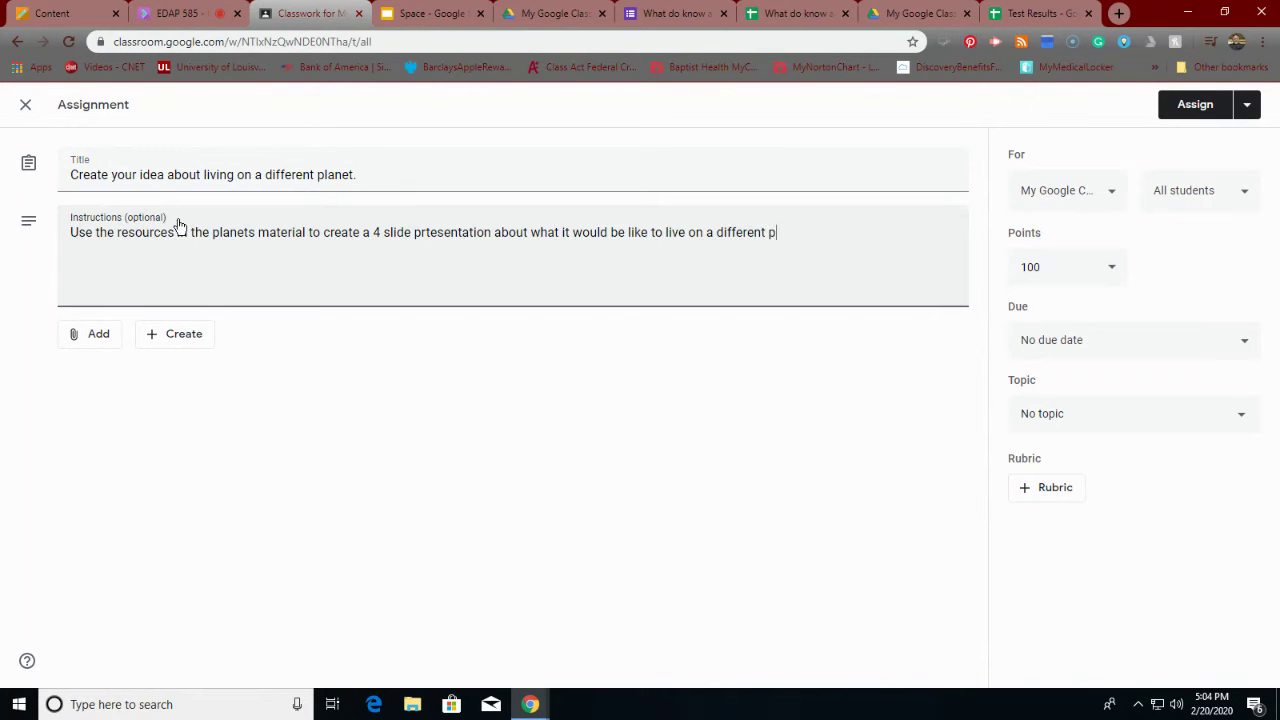
pyautogui.write('lanet.')
pyautogui.click(106, 344)
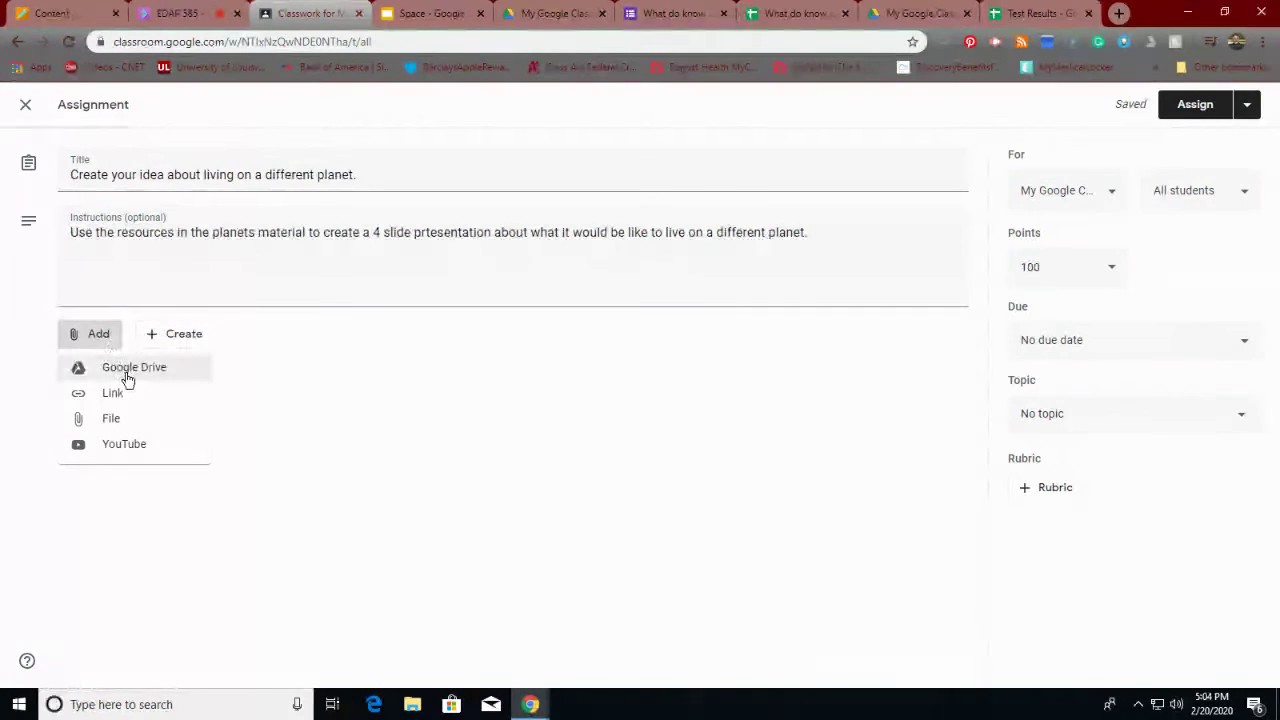
# Attach the Space presentation from Google Drive's Recent files to the assignment.
pyautogui.click(125, 372)
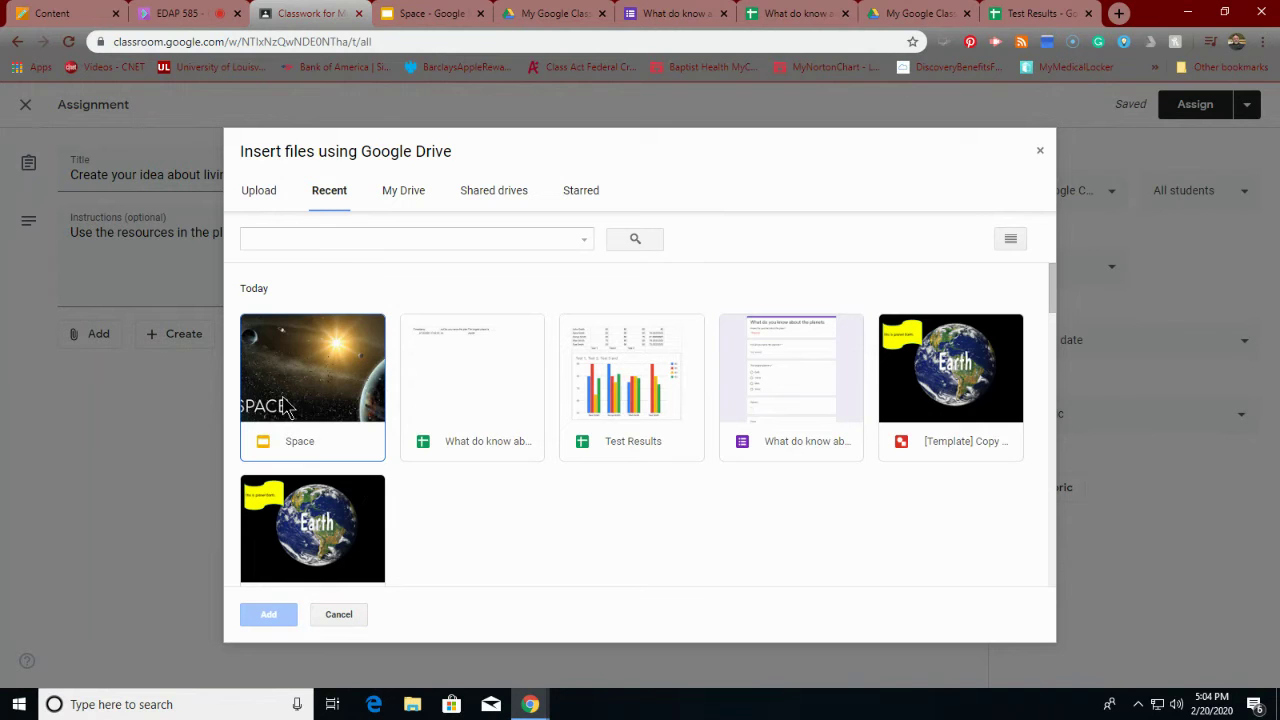
pyautogui.click(285, 405)
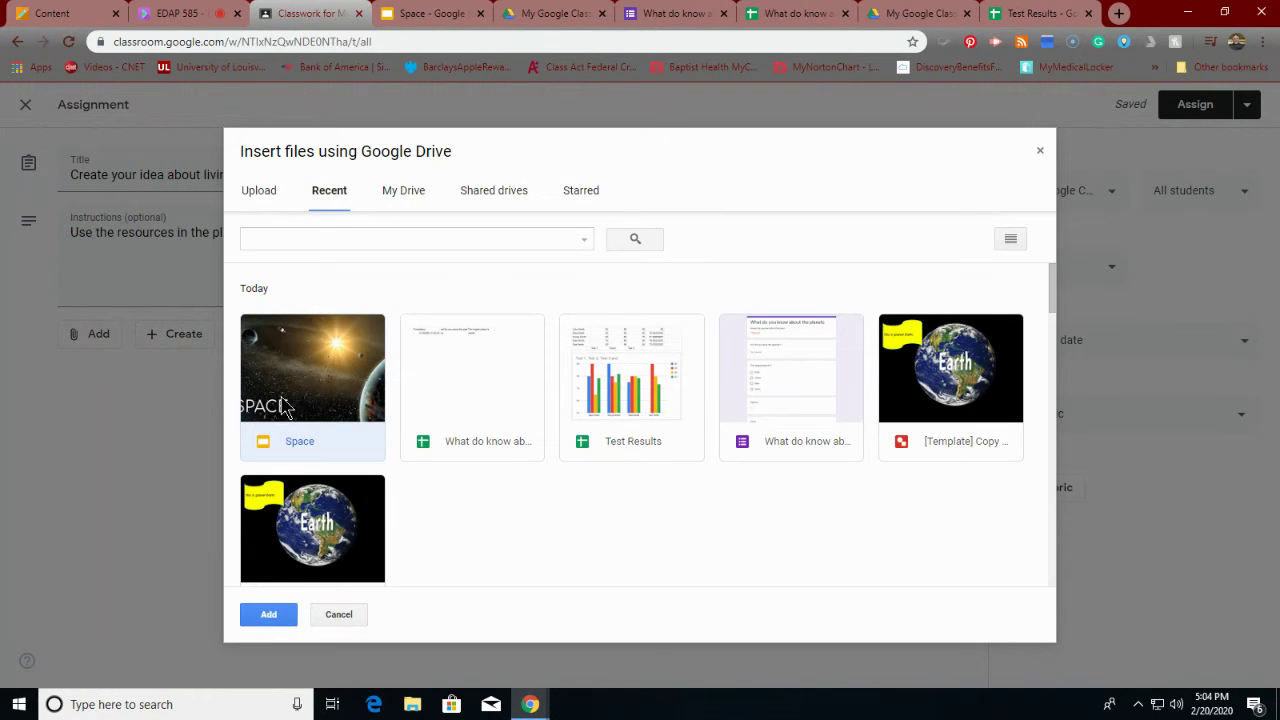
pyautogui.click(262, 614)
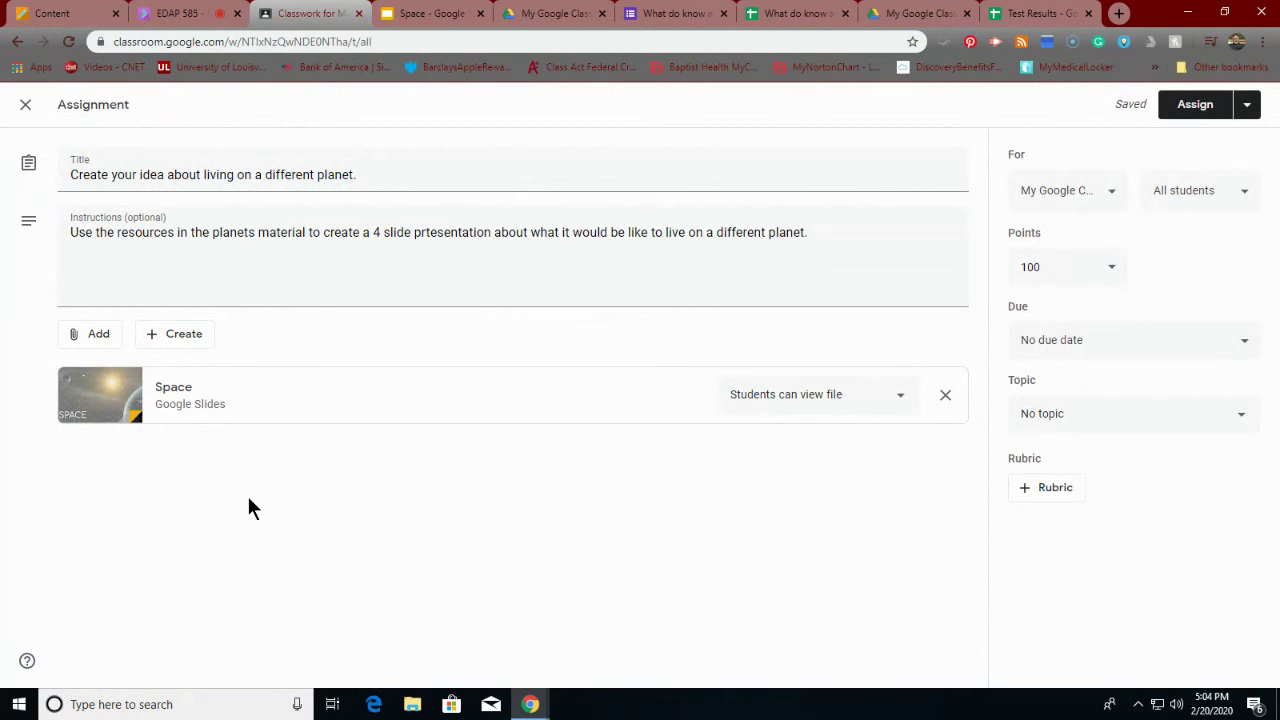
# Set the assignment topic to Unit1 Planets and check which students receive it.
pyautogui.click(1023, 411)
pyautogui.click(1036, 507)
pyautogui.click(1245, 199)
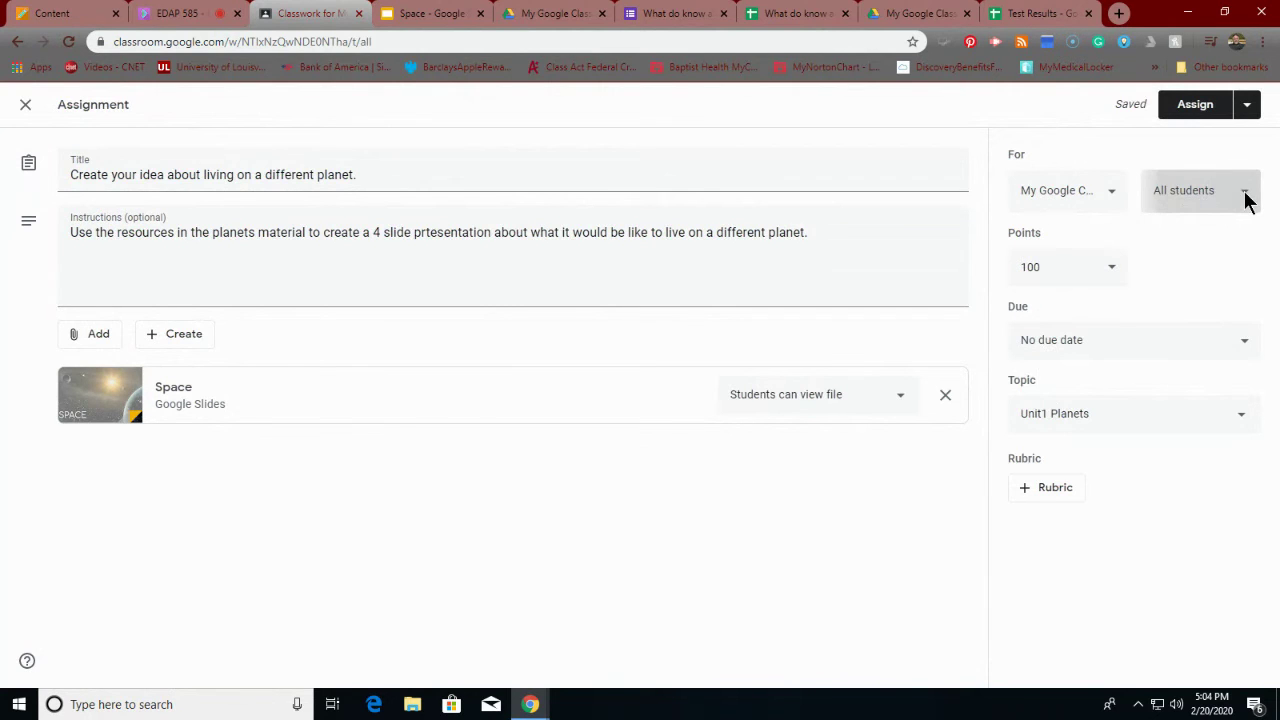
pyautogui.click(1245, 199)
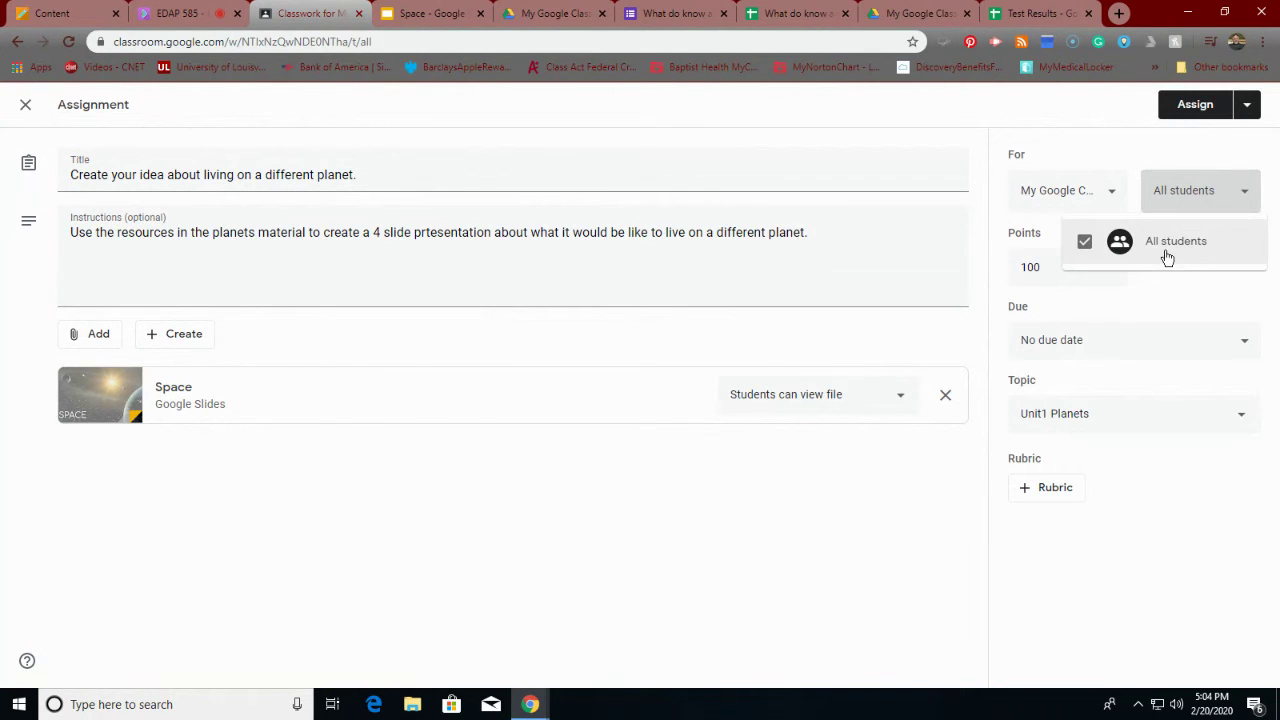
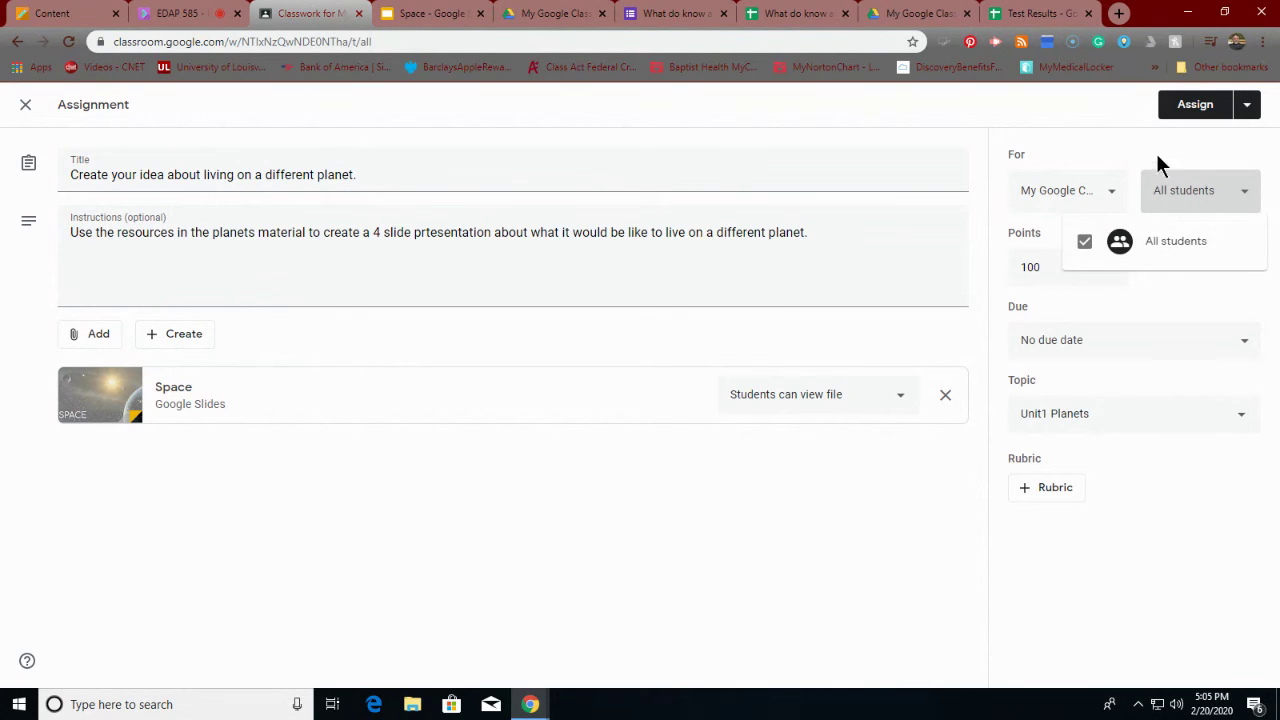
# Set the planet-living assignment's due date to Friday, Feb 28 and assign it to all students.
pyautogui.click(1120, 358)
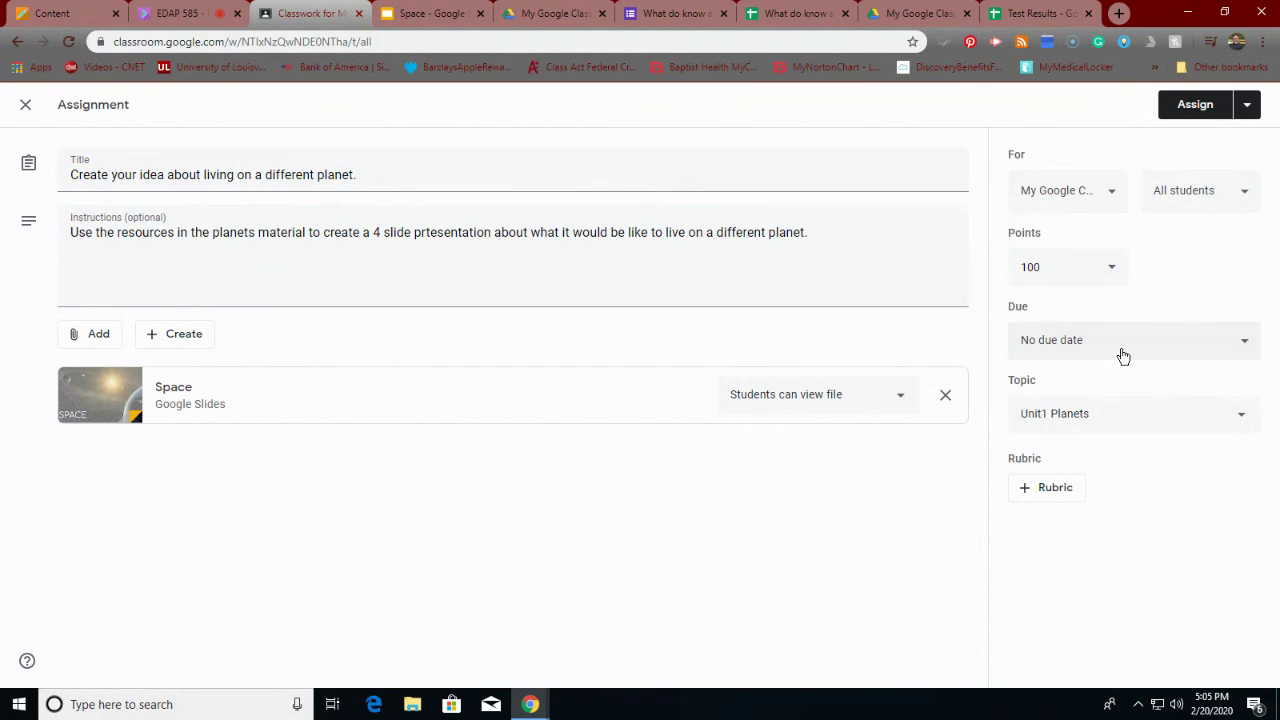
pyautogui.click(1248, 342)
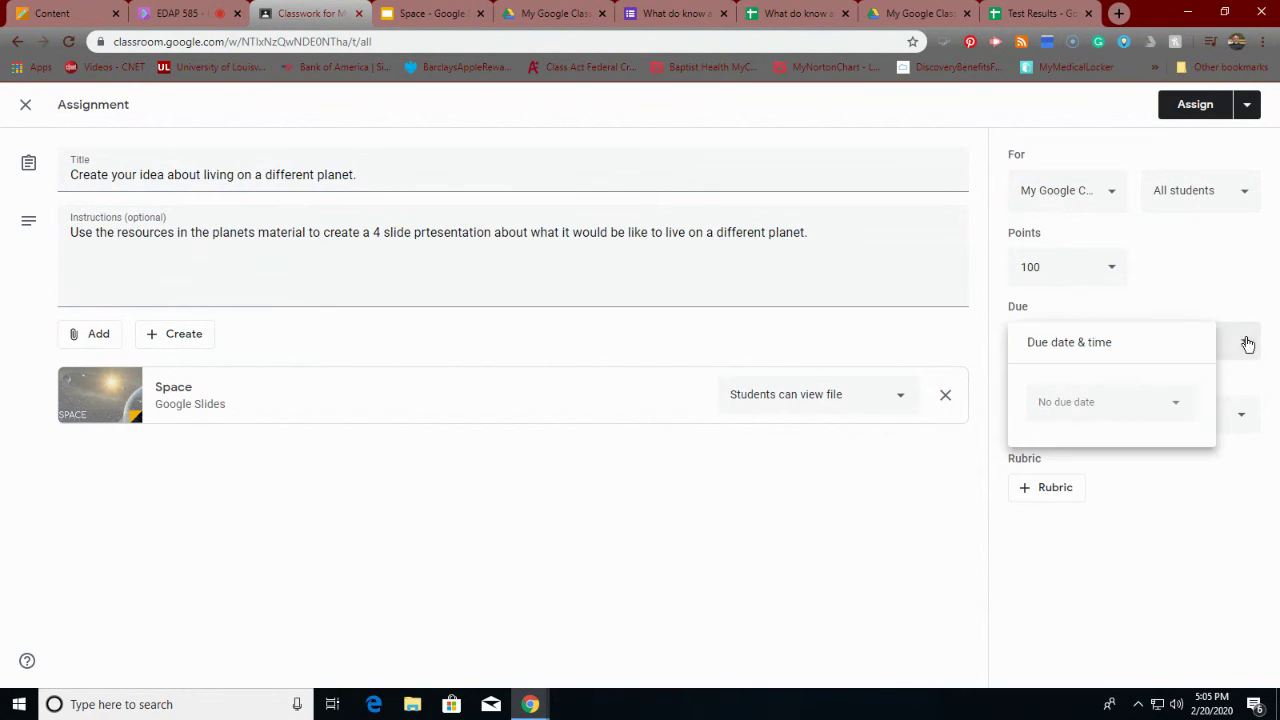
pyautogui.click(1175, 405)
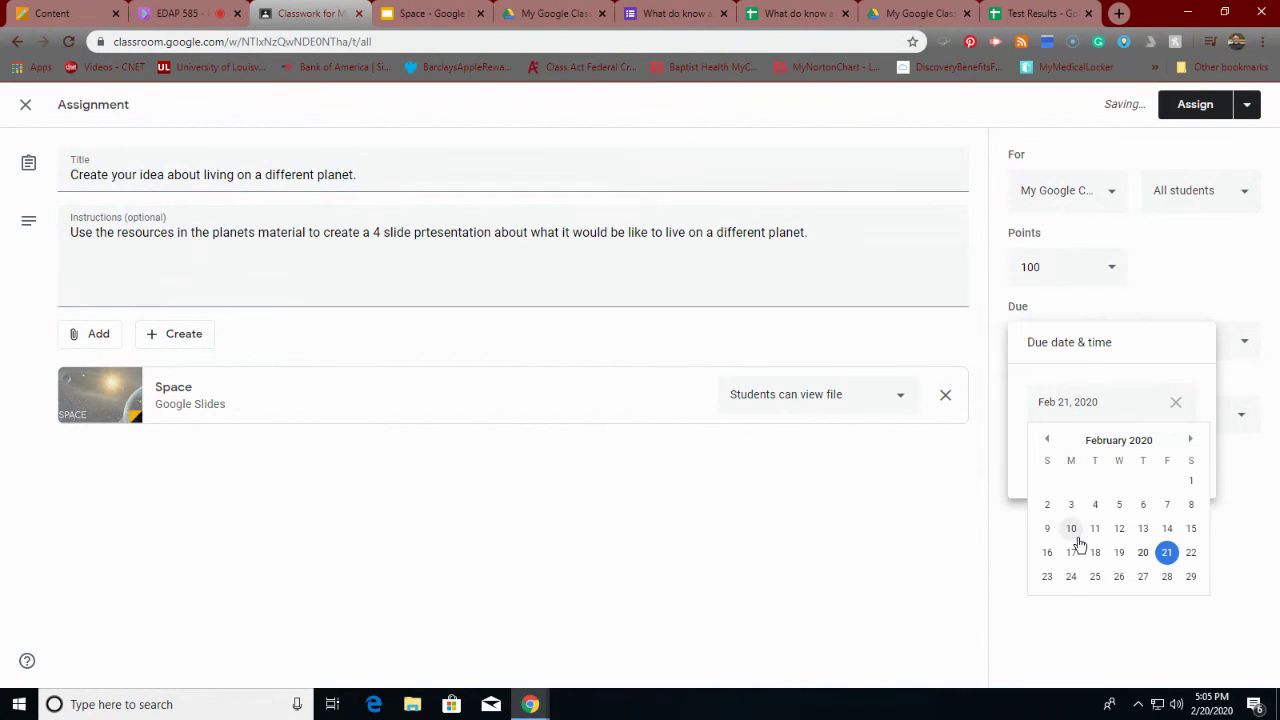
pyautogui.click(1167, 577)
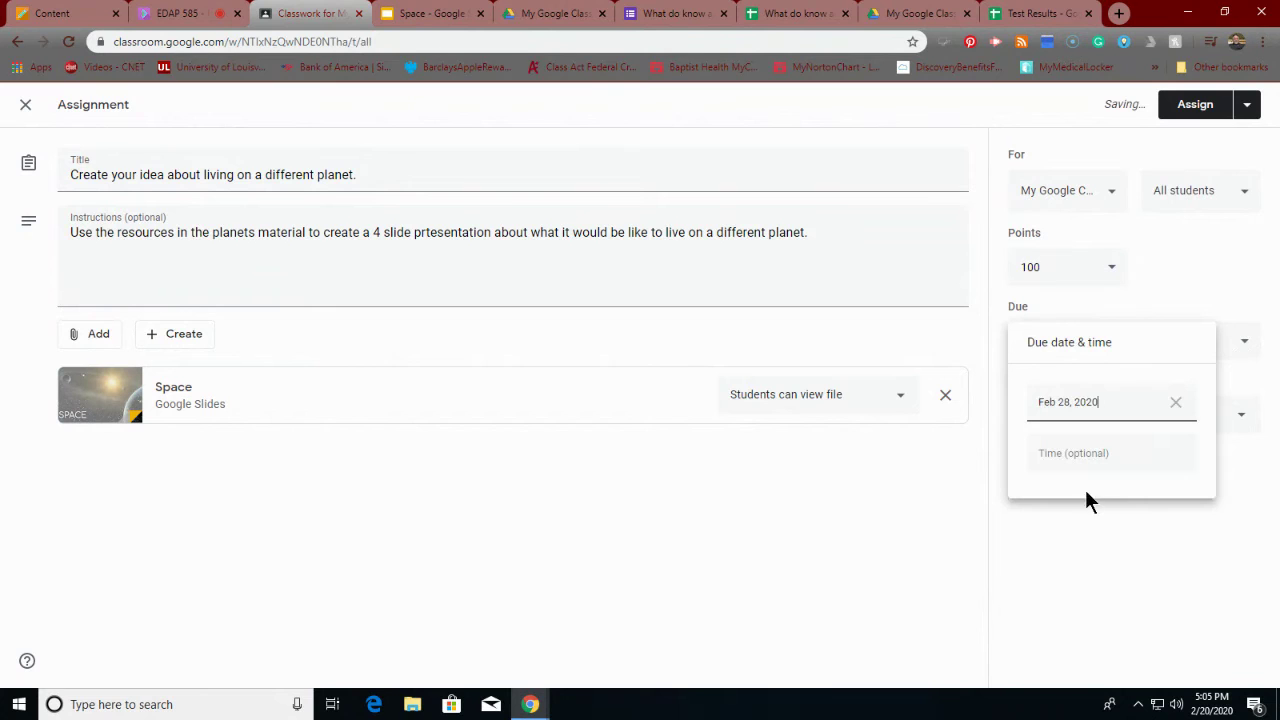
pyautogui.click(1154, 537)
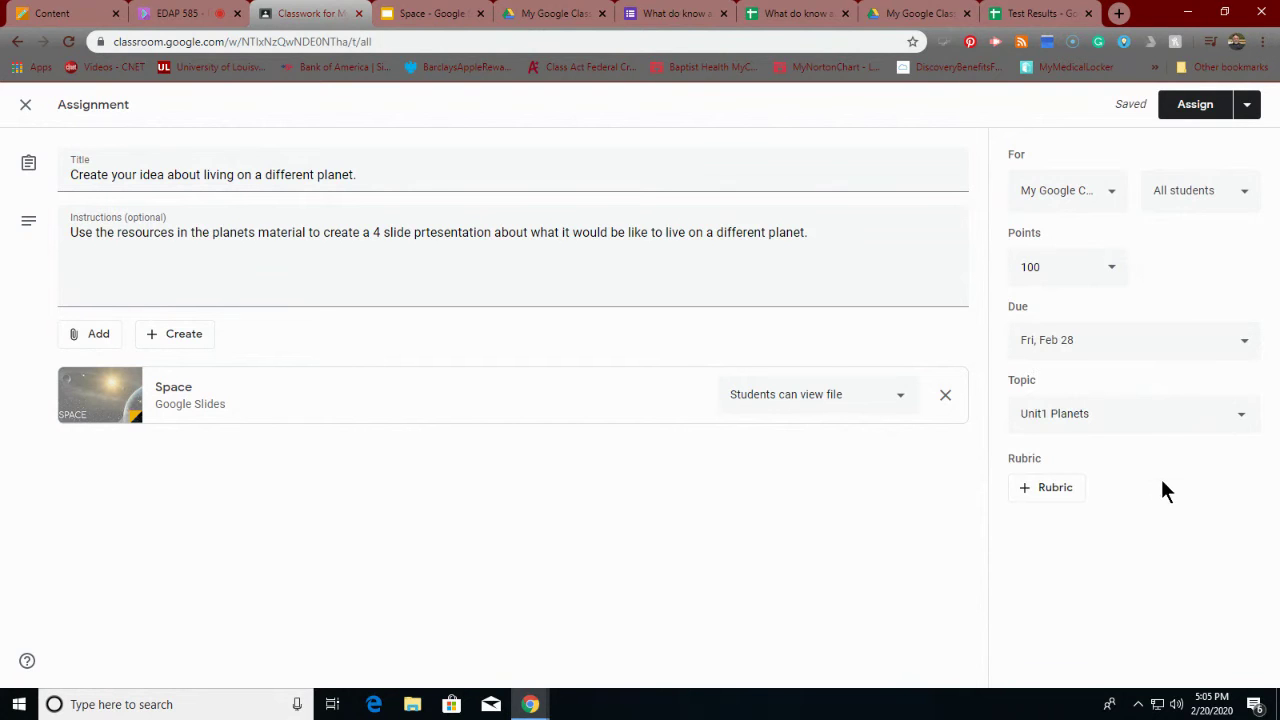
pyautogui.click(1190, 112)
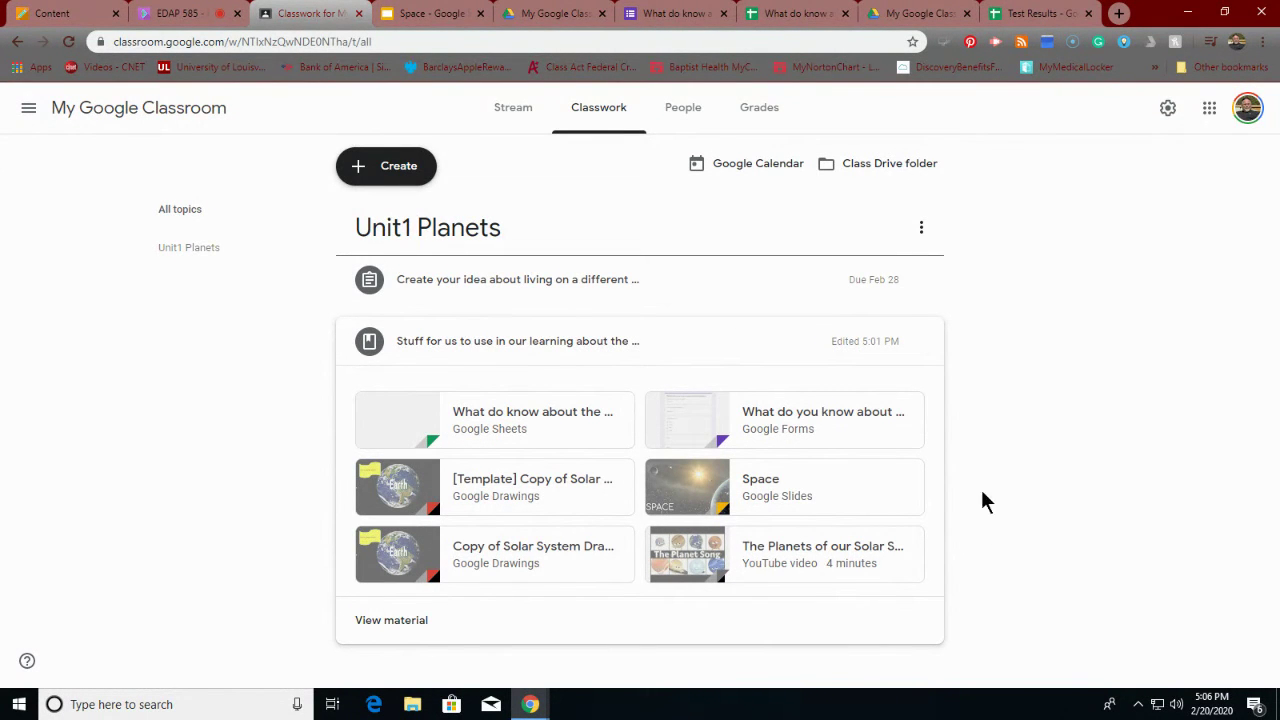
# View the planets material and its 'What do you know about the planets' form, then return to Stream.
pyautogui.click(393, 621)
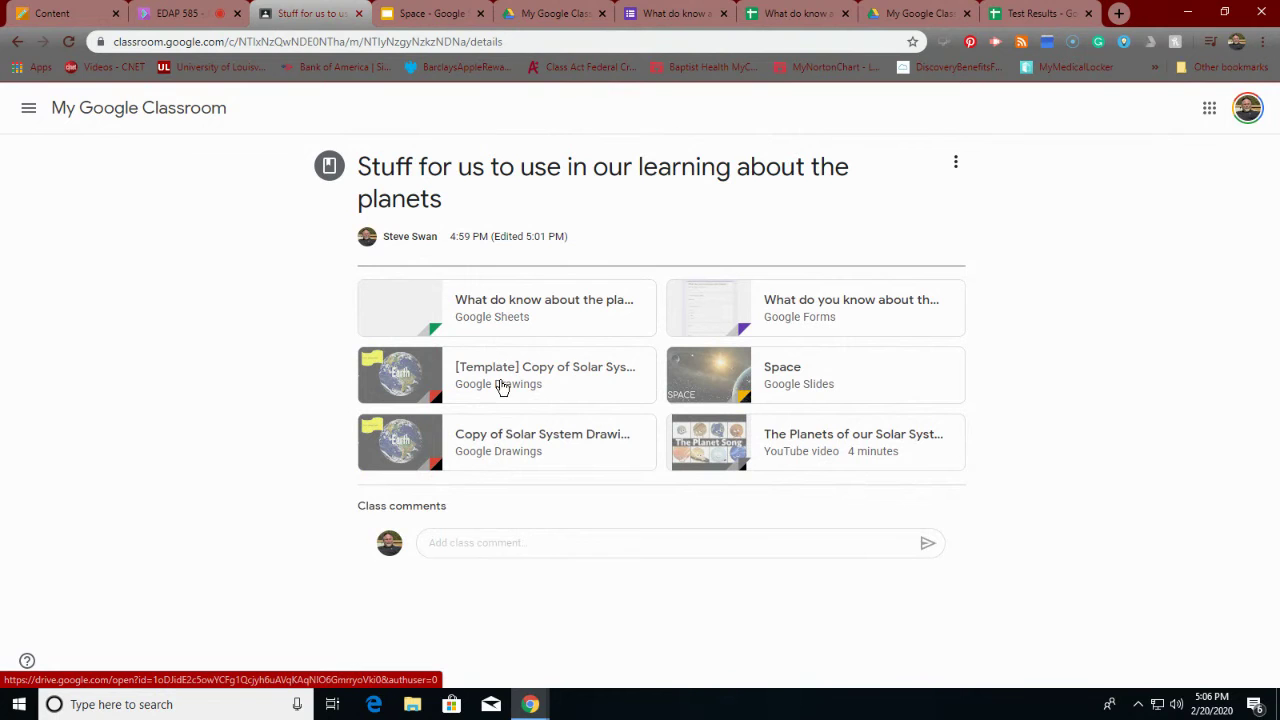
pyautogui.click(790, 302)
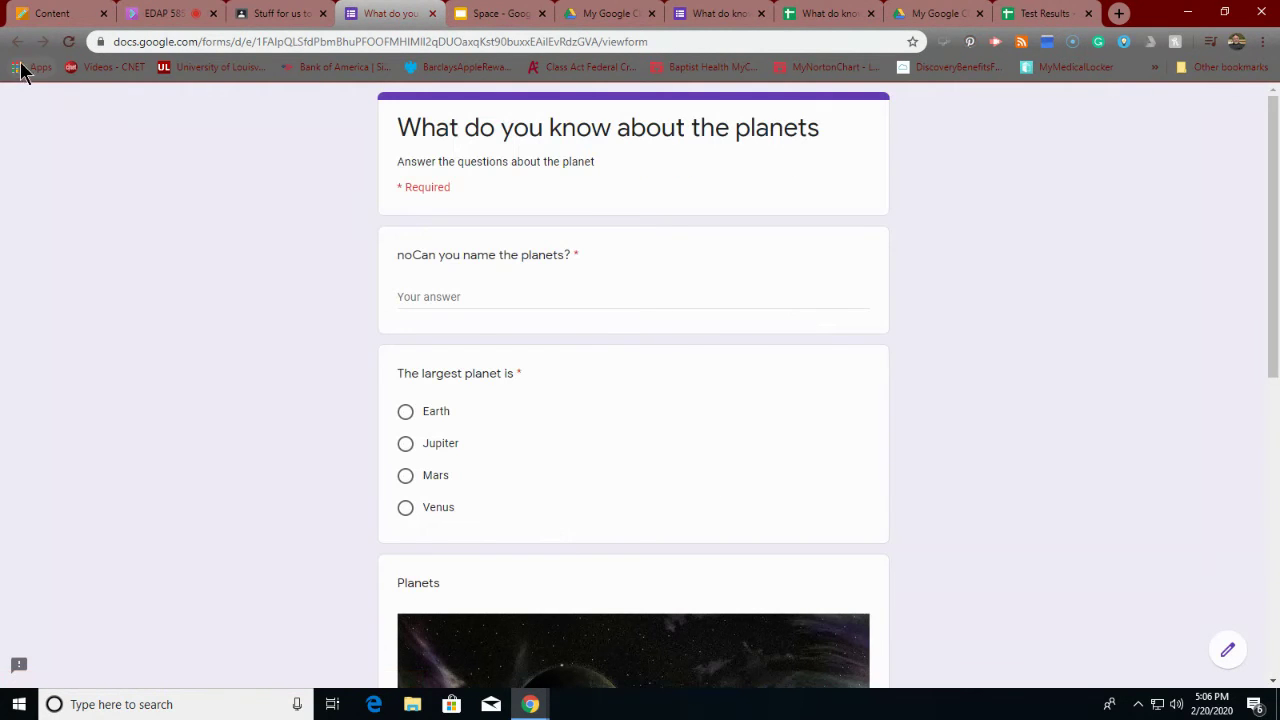
pyautogui.click(430, 14)
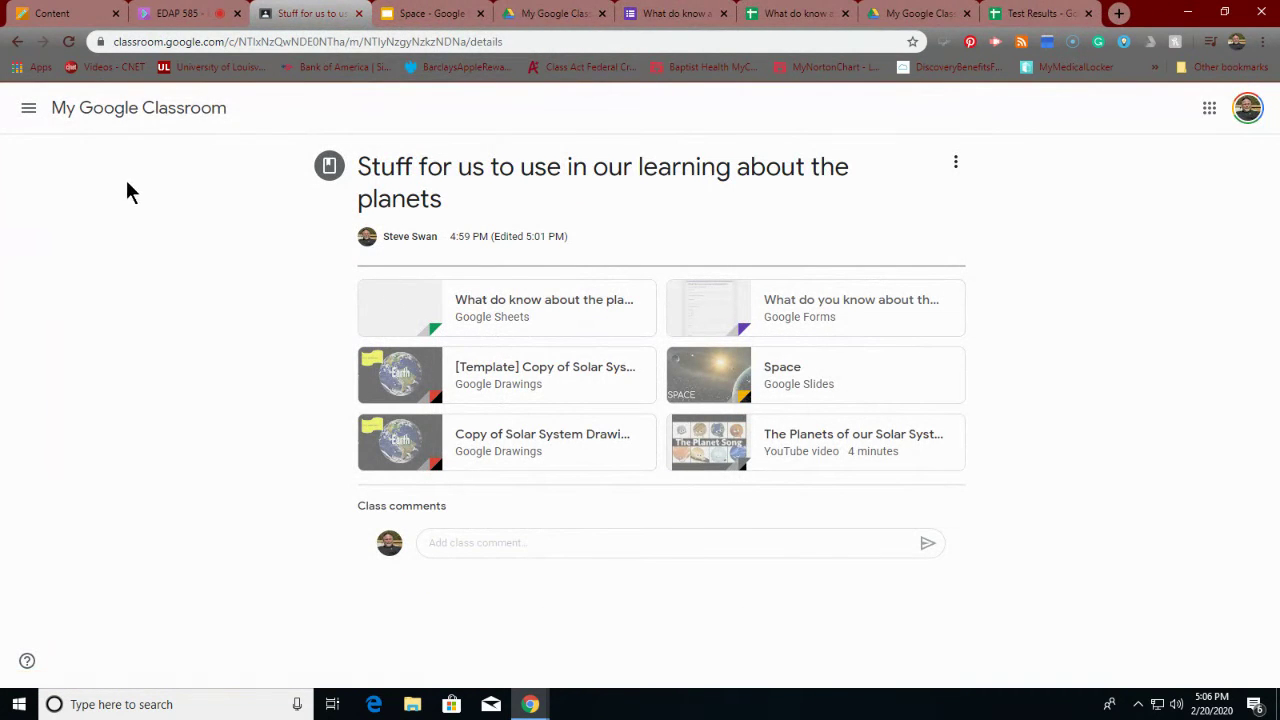
pyautogui.click(132, 123)
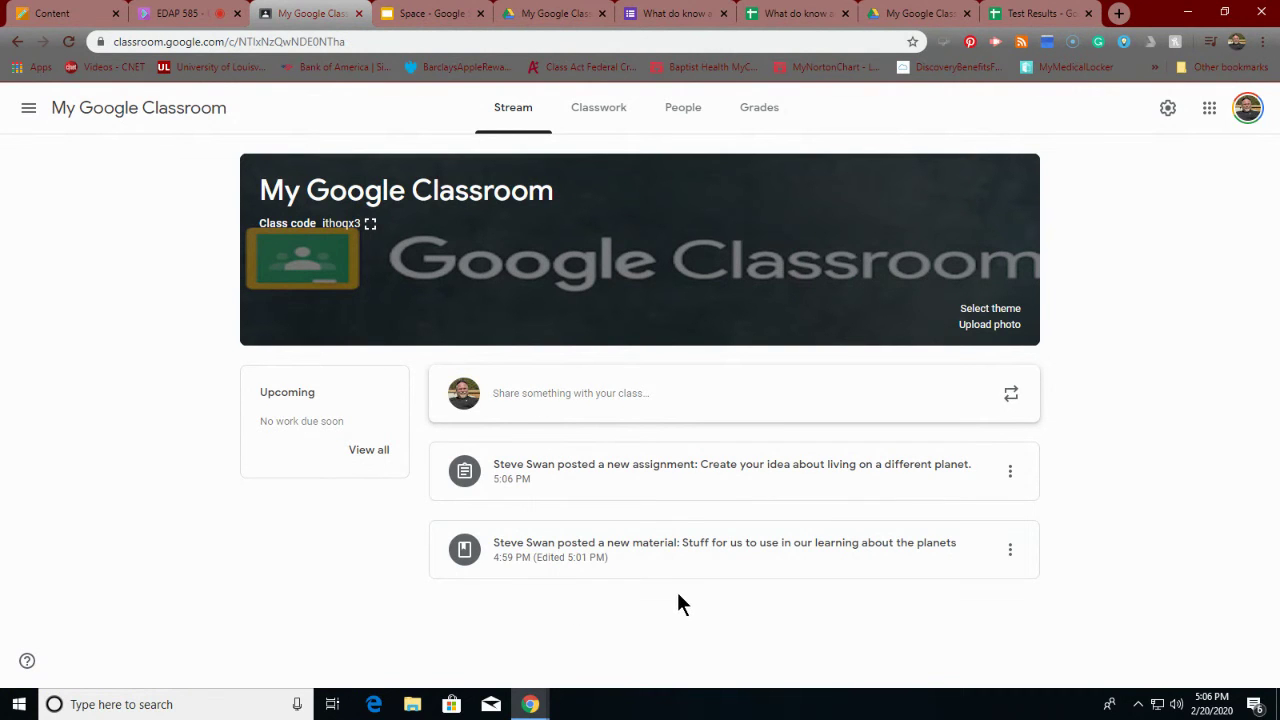
# Move the planets material post to the top via its options menu, then start an announcement.
pyautogui.tripleClick(637, 551)
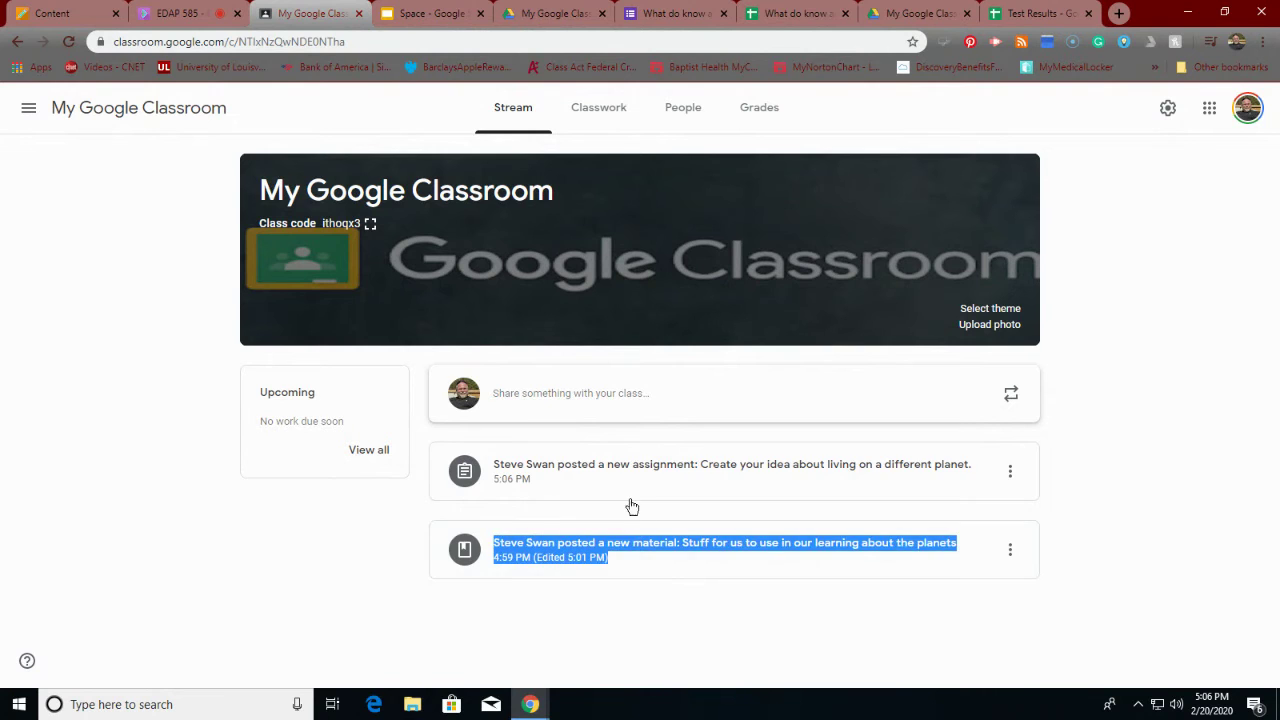
pyautogui.click(711, 619)
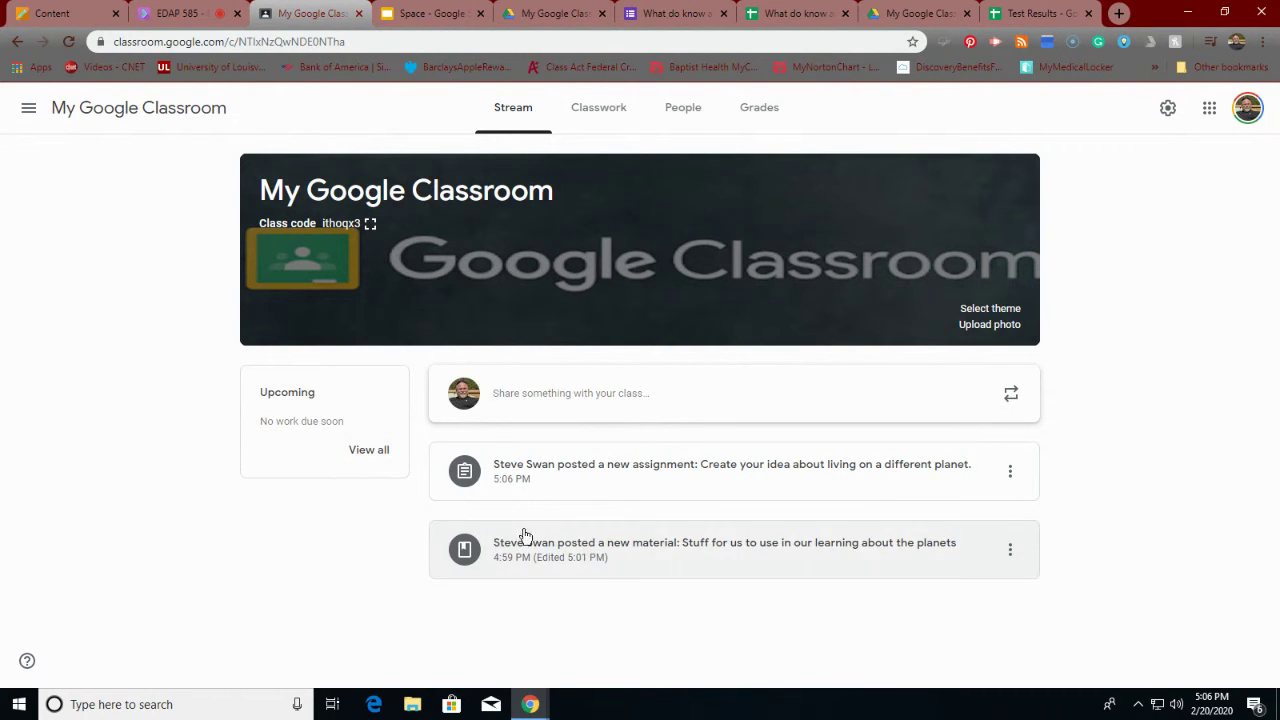
pyautogui.click(1011, 549)
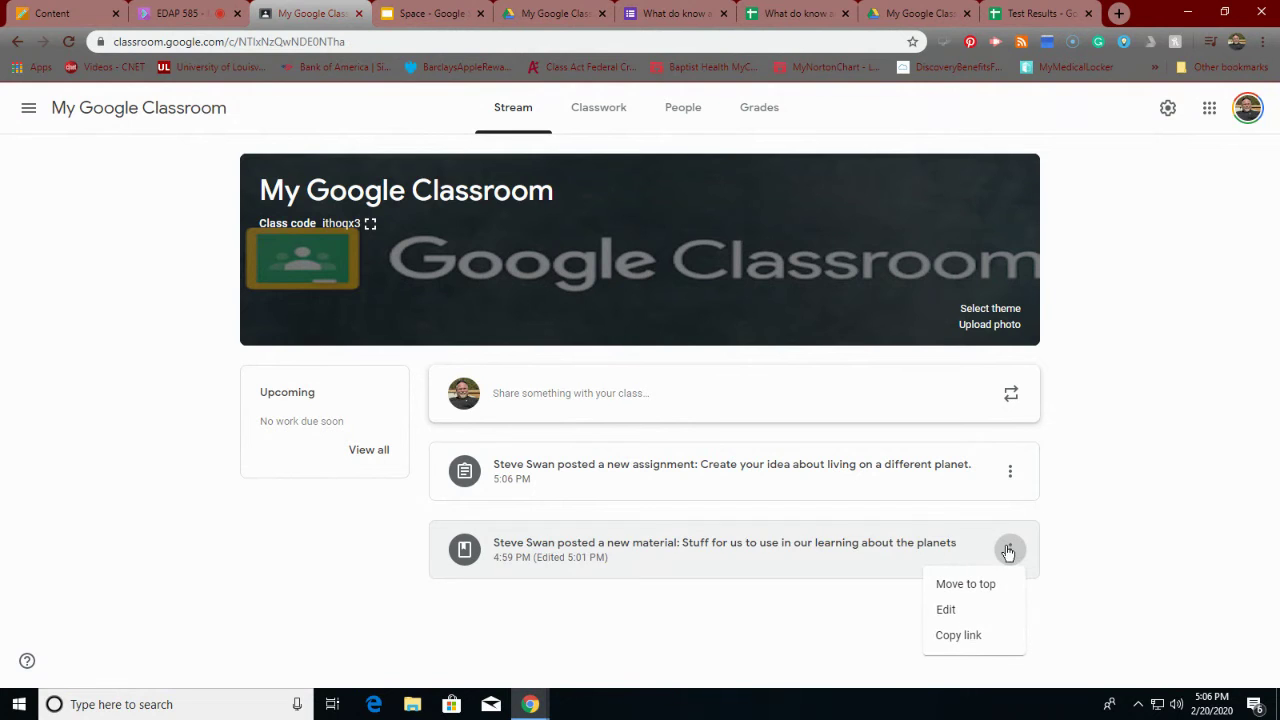
pyautogui.click(973, 594)
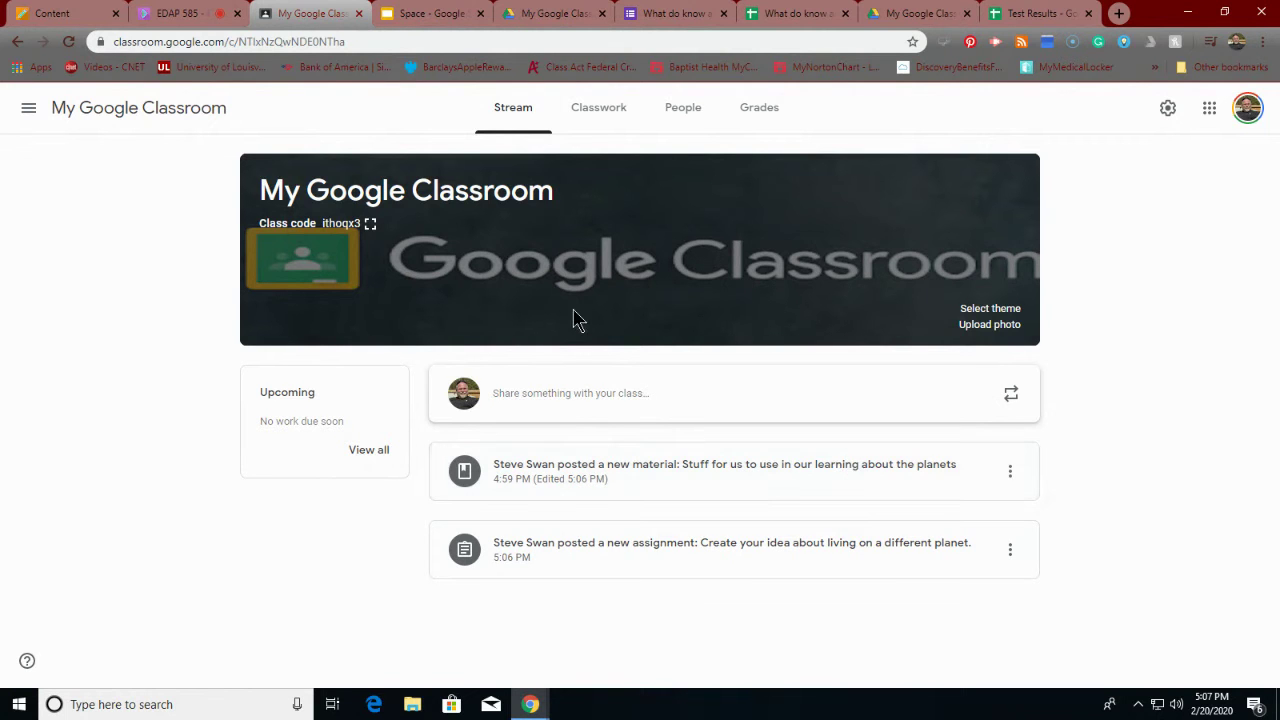
pyautogui.click(613, 122)
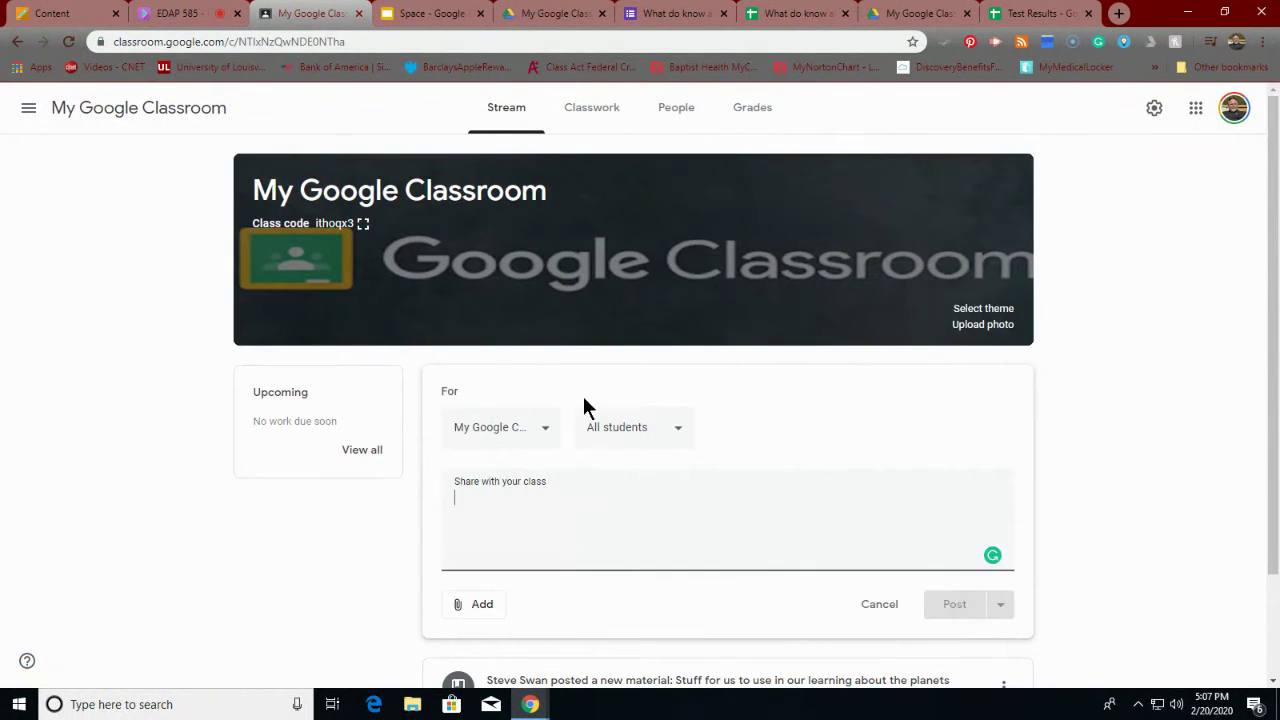
# Write 'Let's learn about planets in our Solar System' and attach The Planets of our Solar System Song video.
pyautogui.write("Let's le")
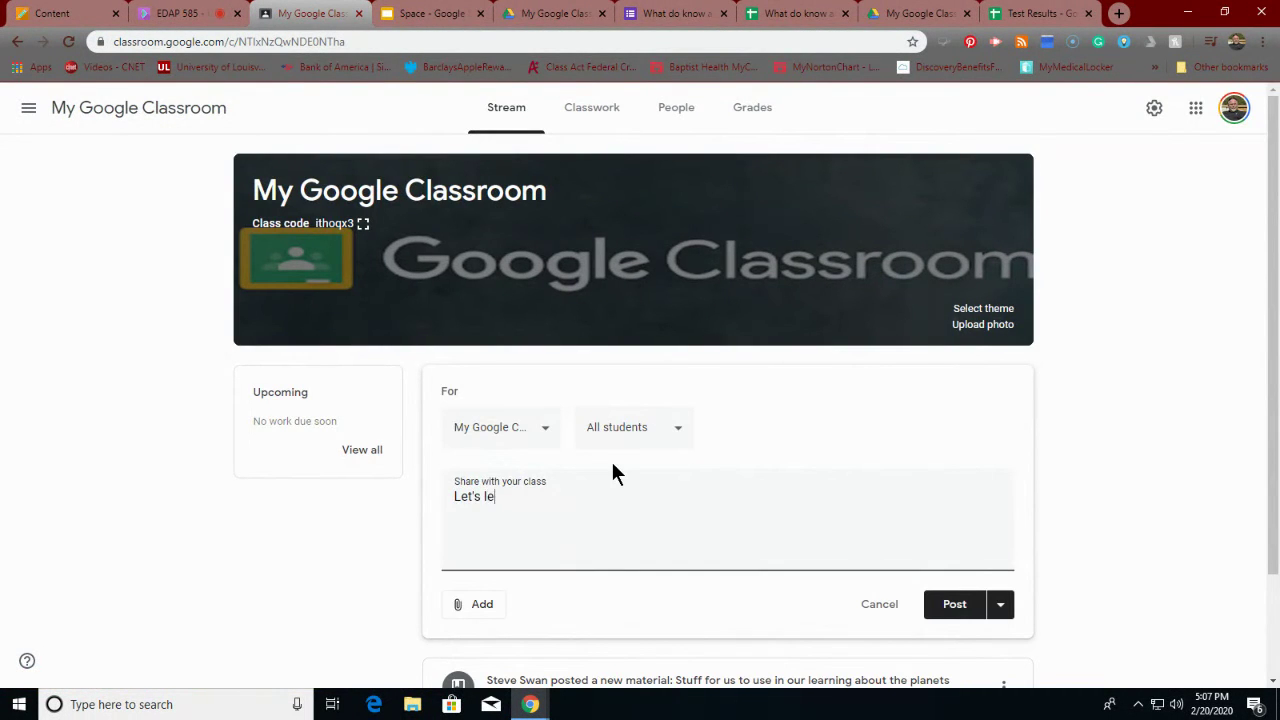
pyautogui.write('arn about planets in our ')
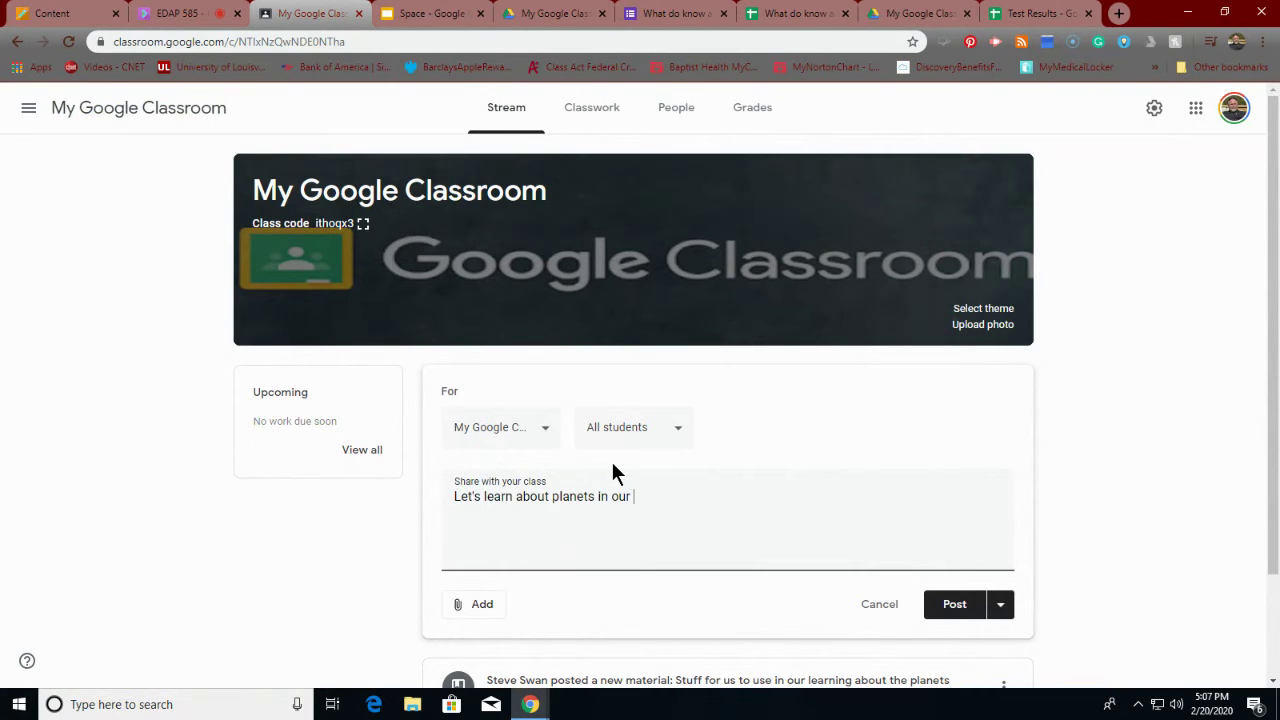
pyautogui.write('Solar Syst')
pyautogui.write('em')
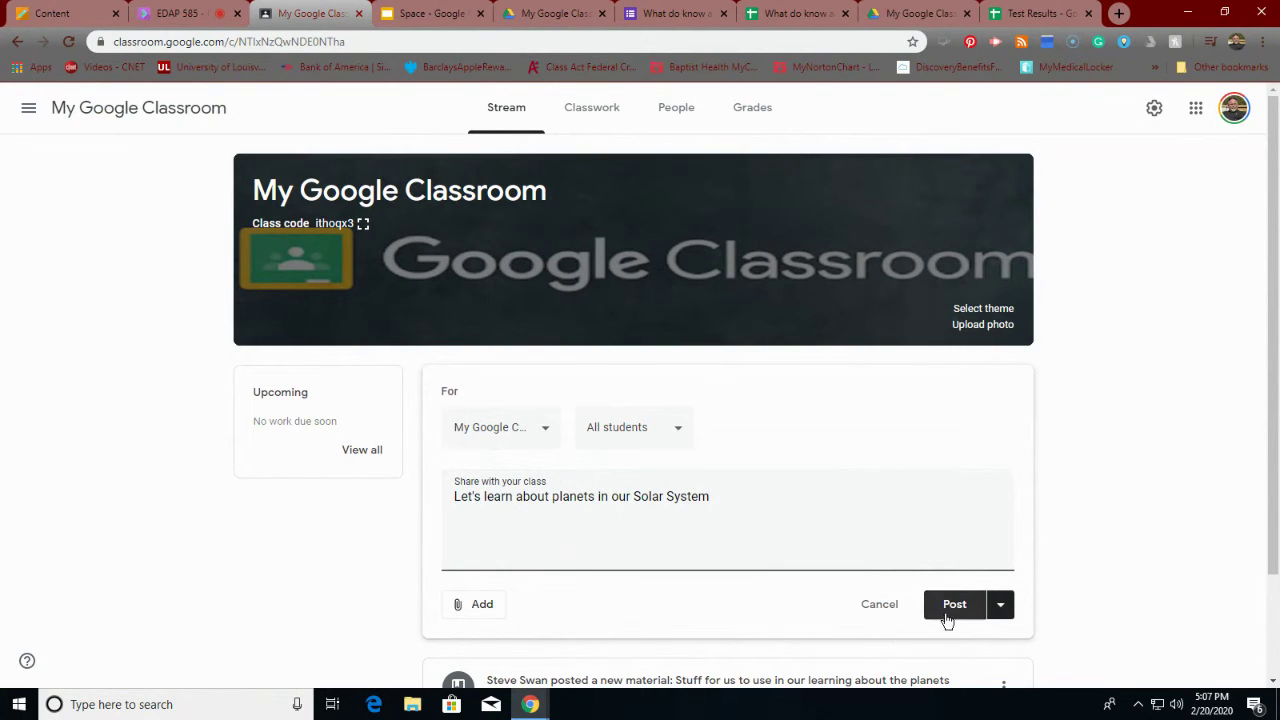
pyautogui.click(493, 607)
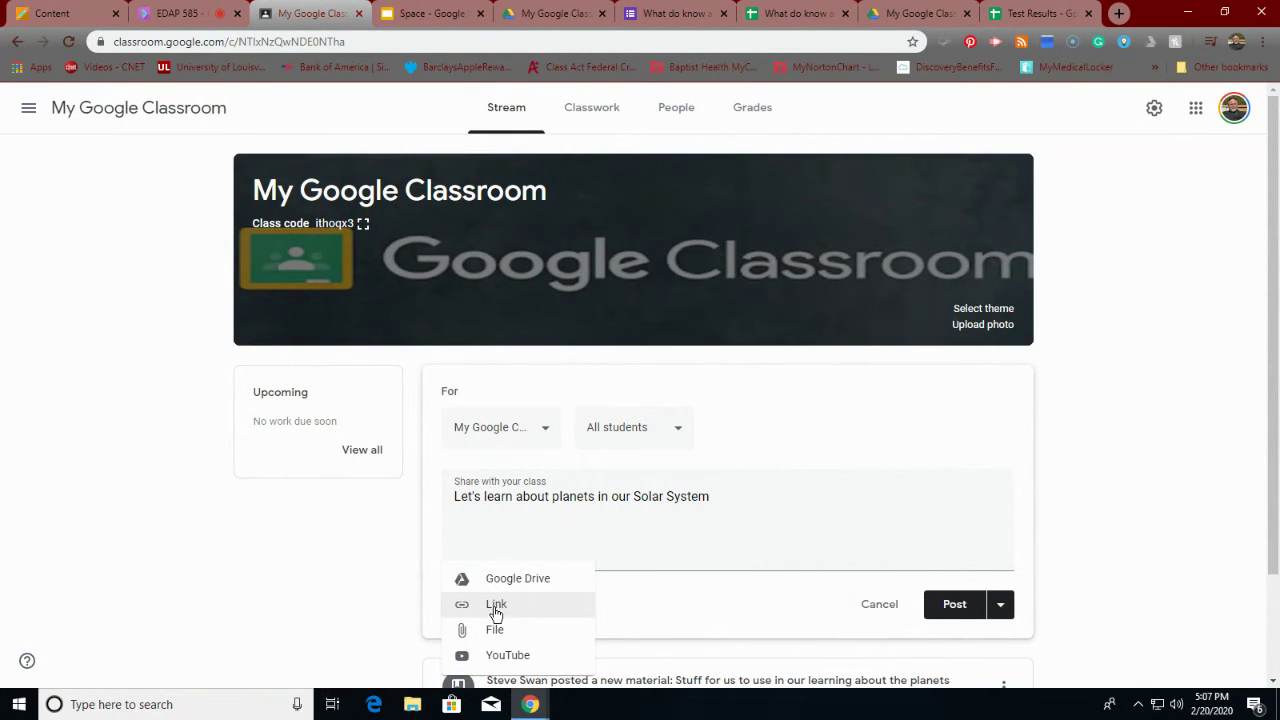
pyautogui.click(503, 668)
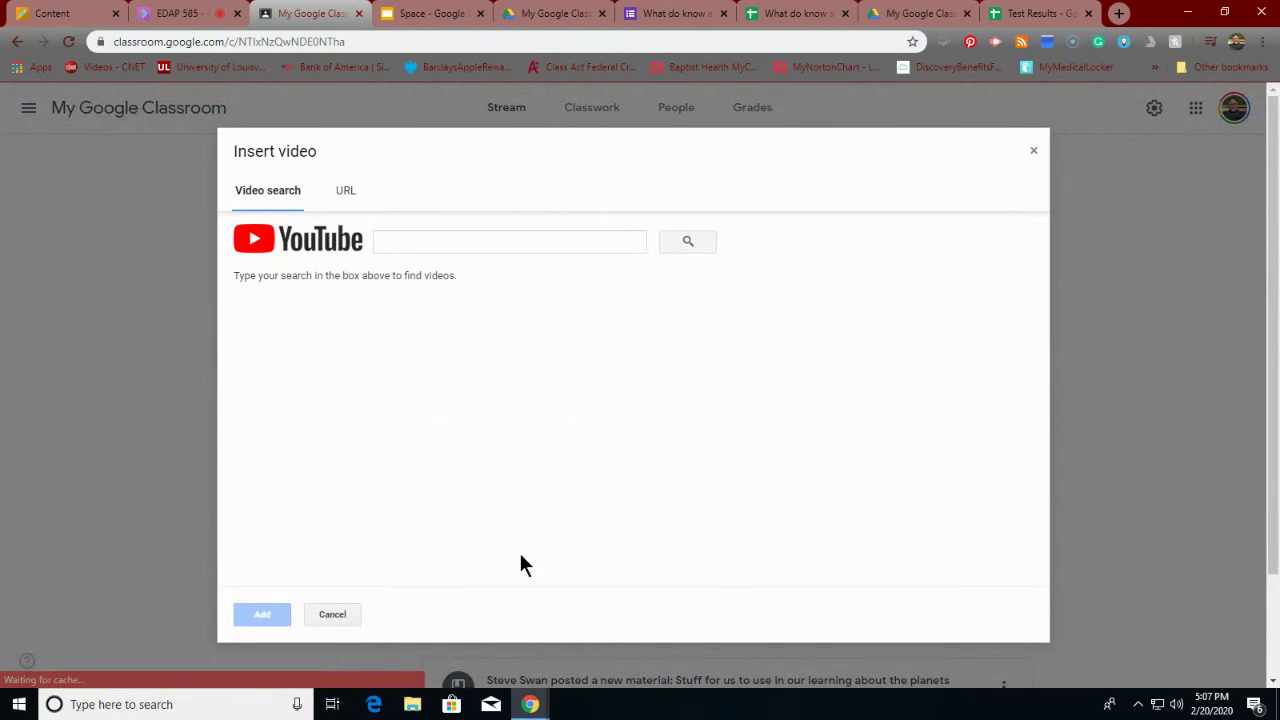
pyautogui.click(435, 243)
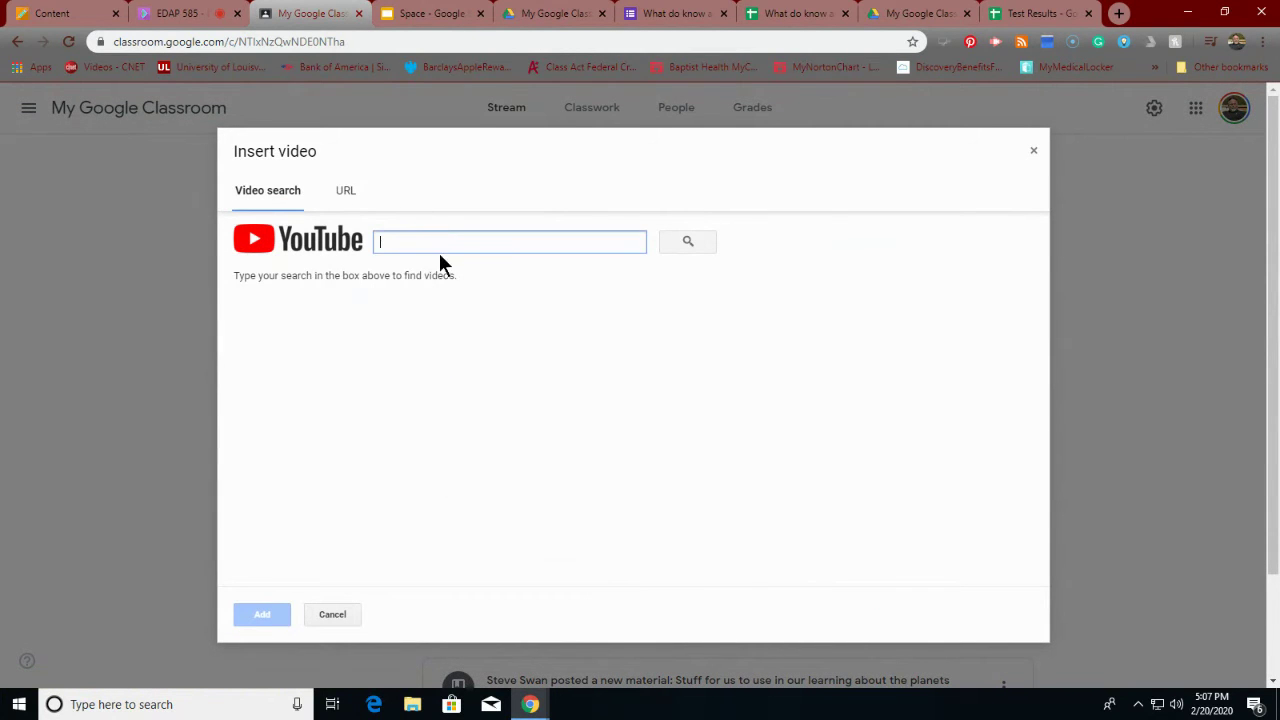
pyautogui.write('pla')
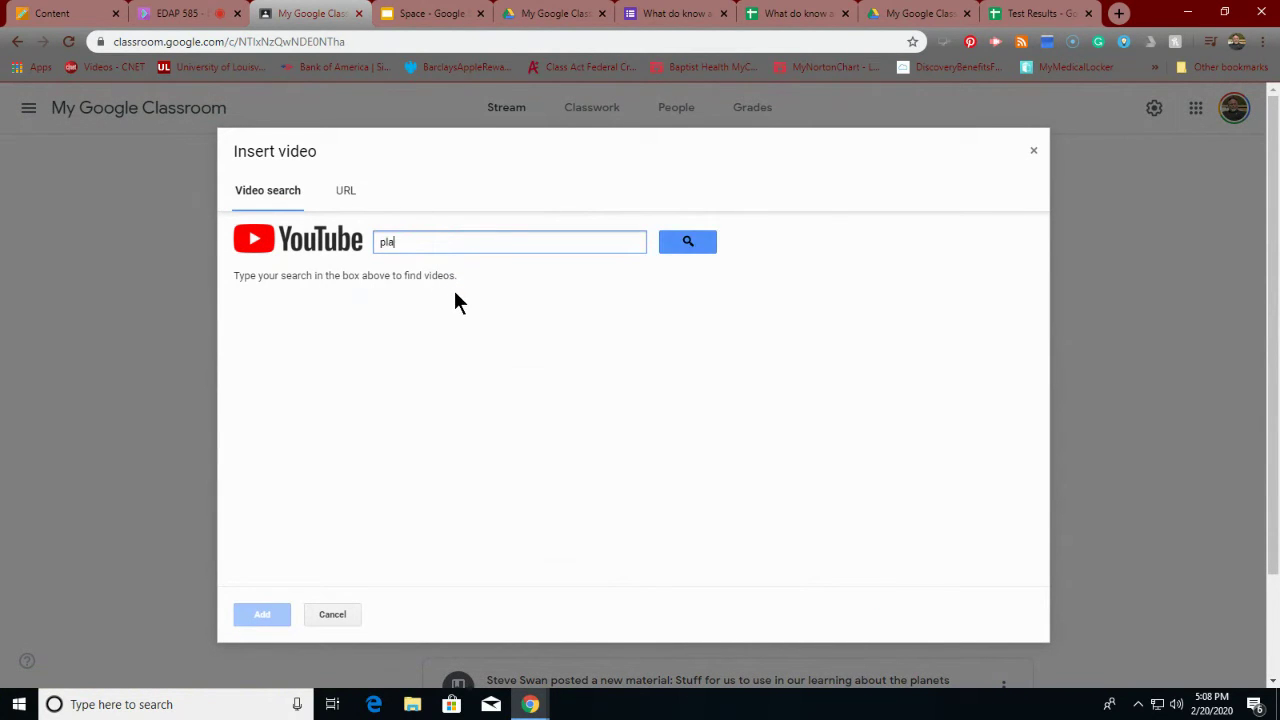
pyautogui.write('nets son')
pyautogui.press('Return')
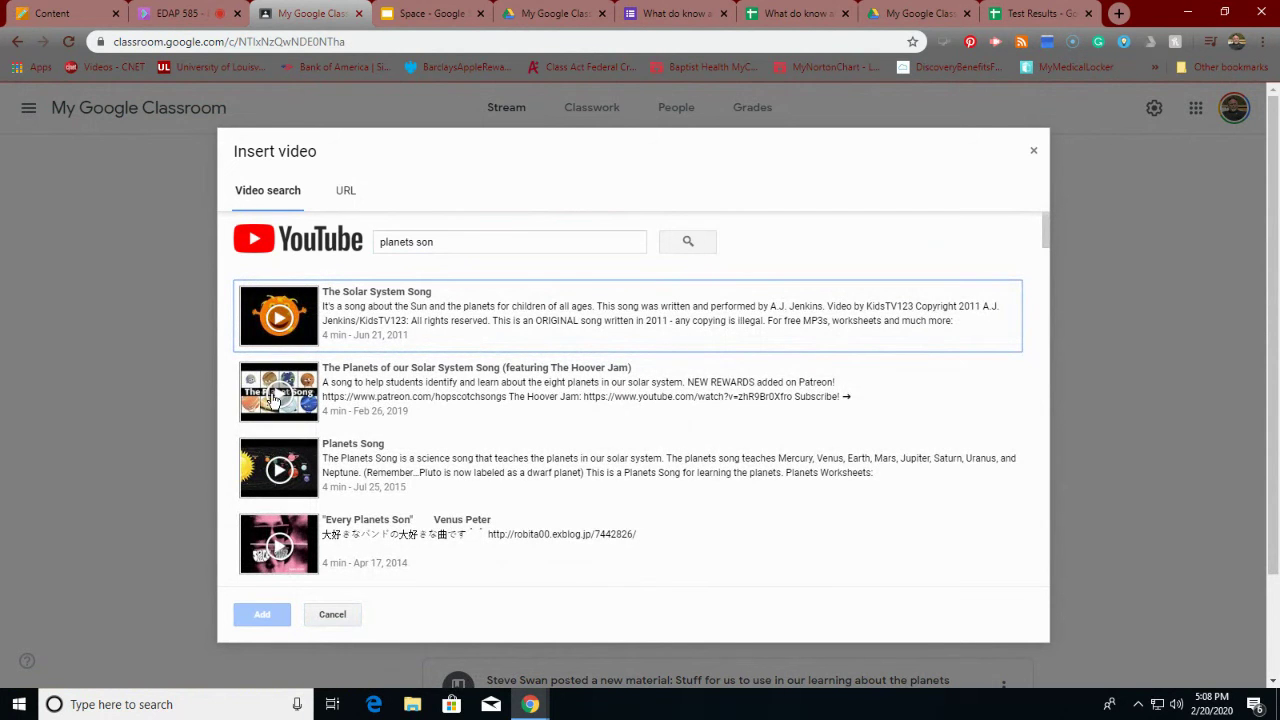
pyautogui.click(273, 399)
pyautogui.click(258, 614)
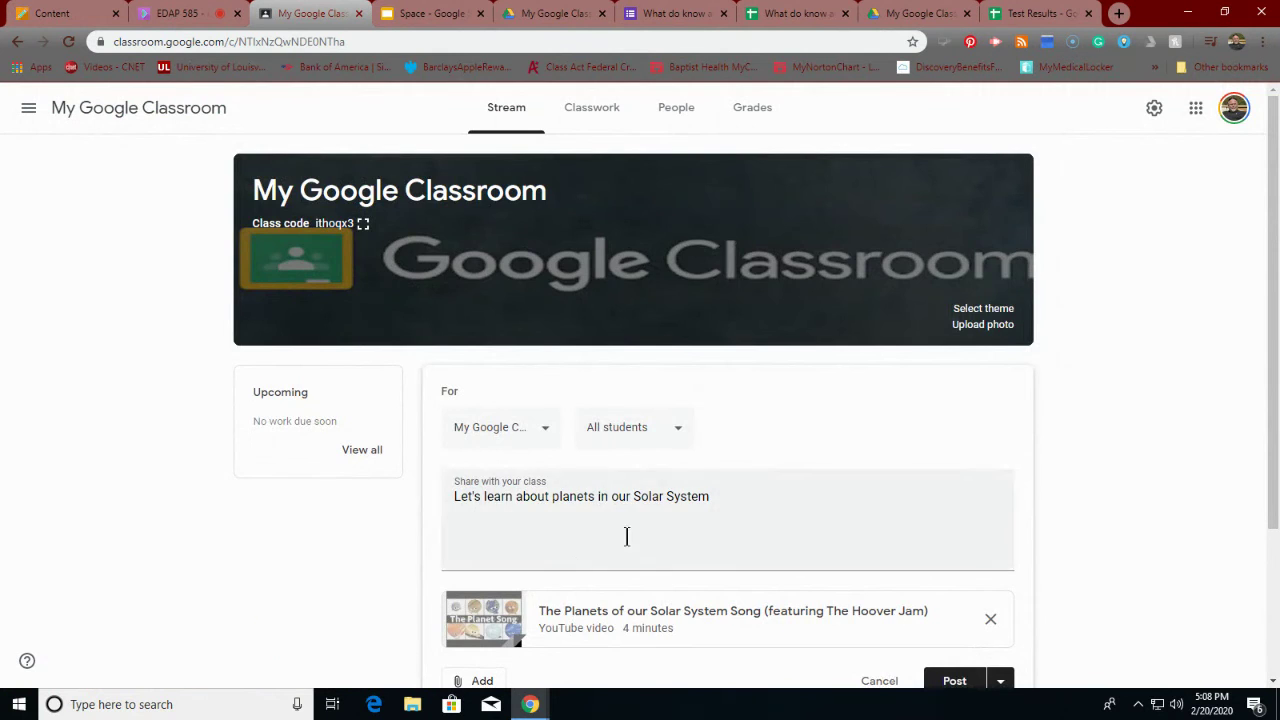
# Post the Solar System announcement with its planets song video to the class.
pyautogui.scroll(-2, 626, 534)
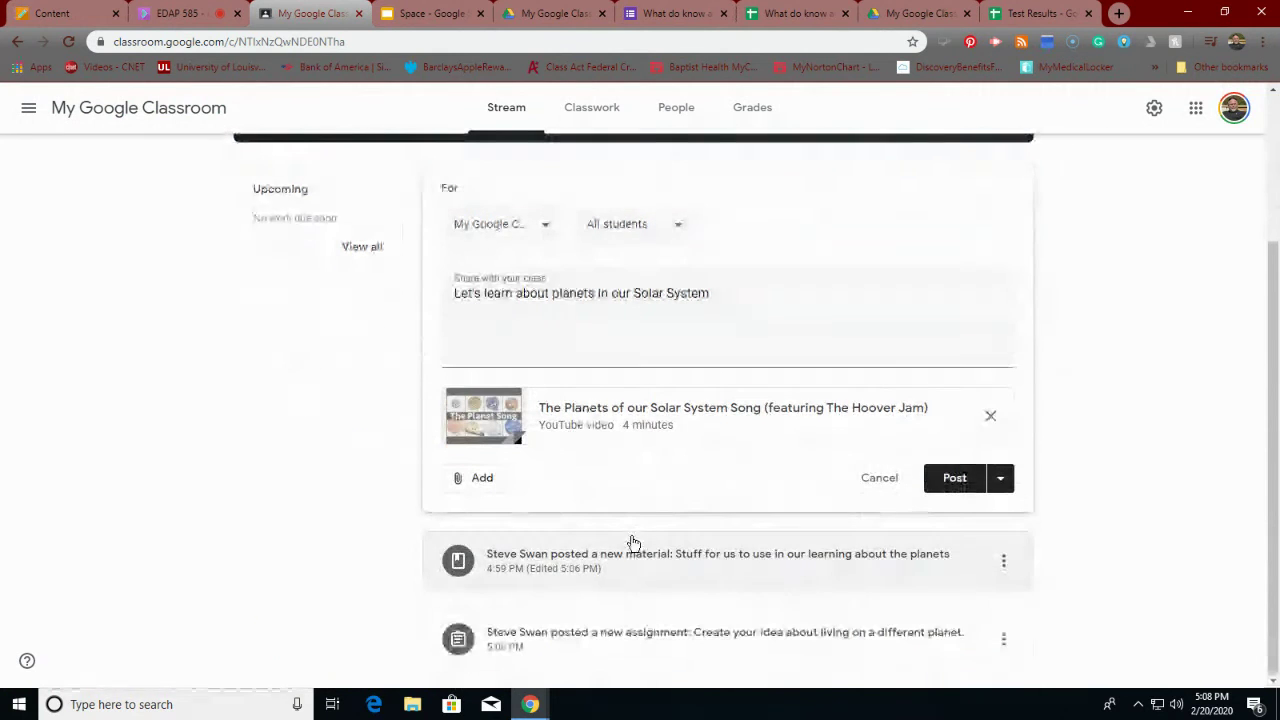
pyautogui.click(1001, 480)
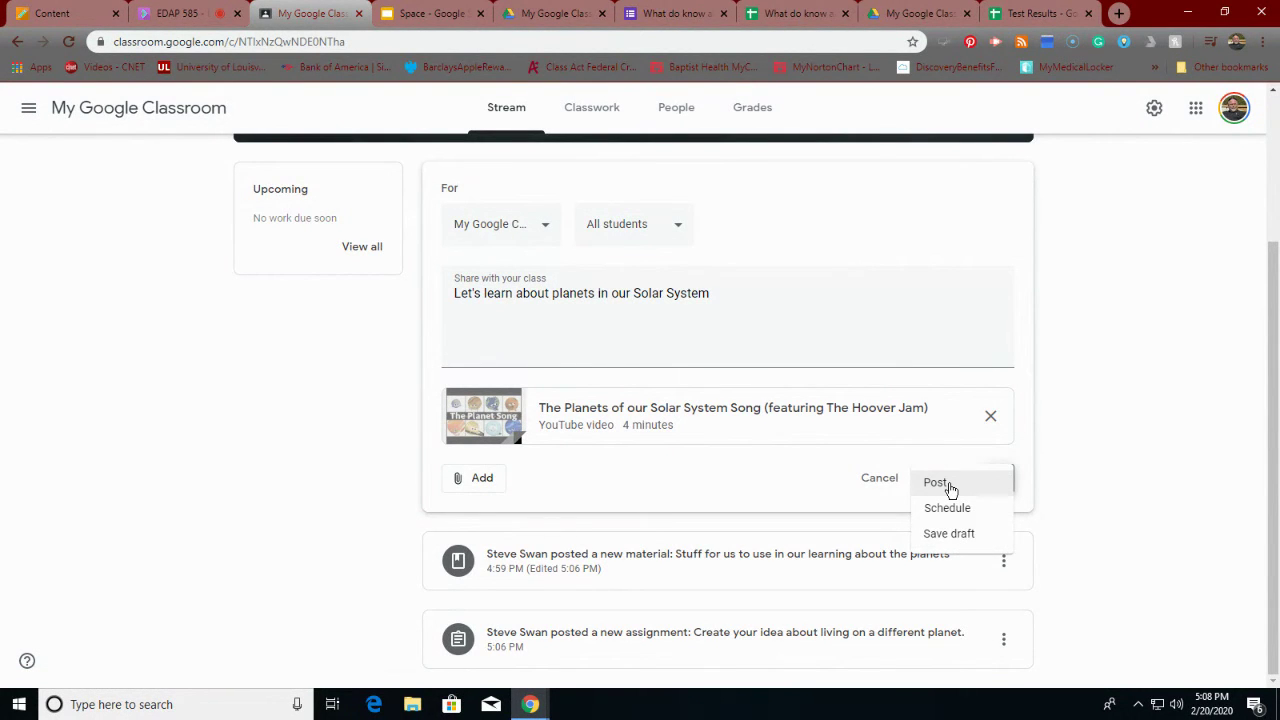
pyautogui.click(950, 488)
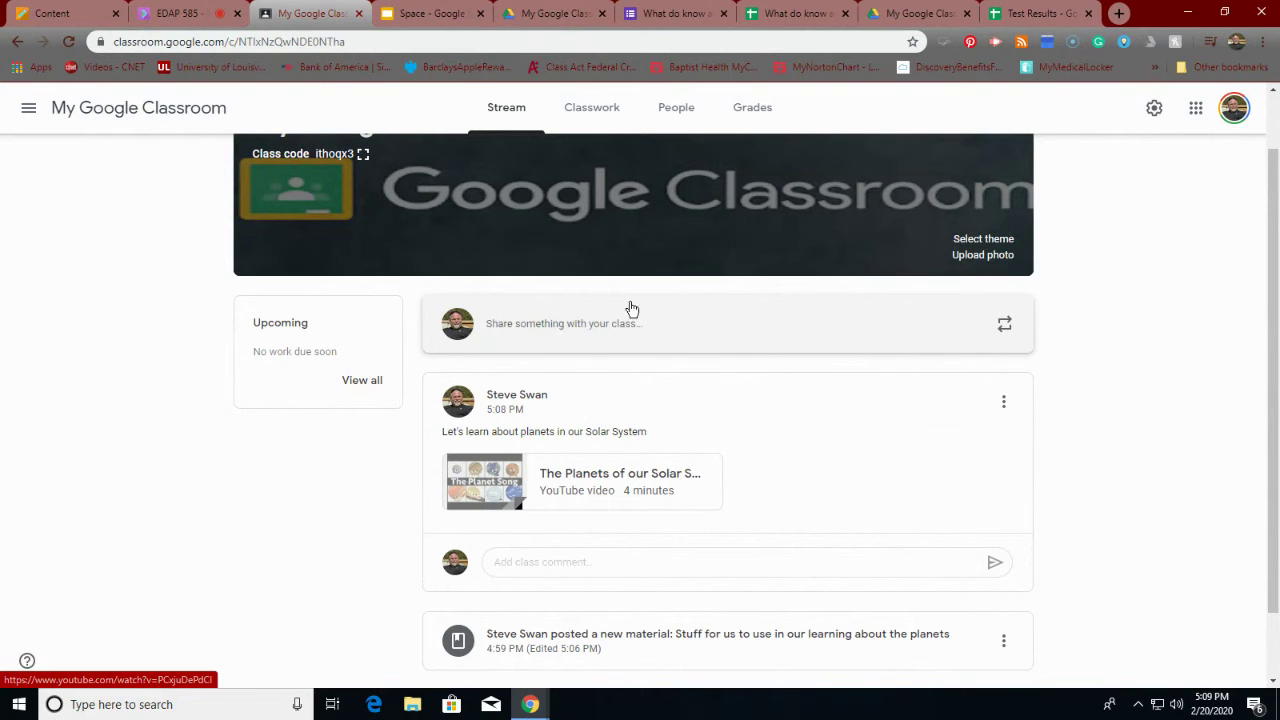
pyautogui.click(611, 116)
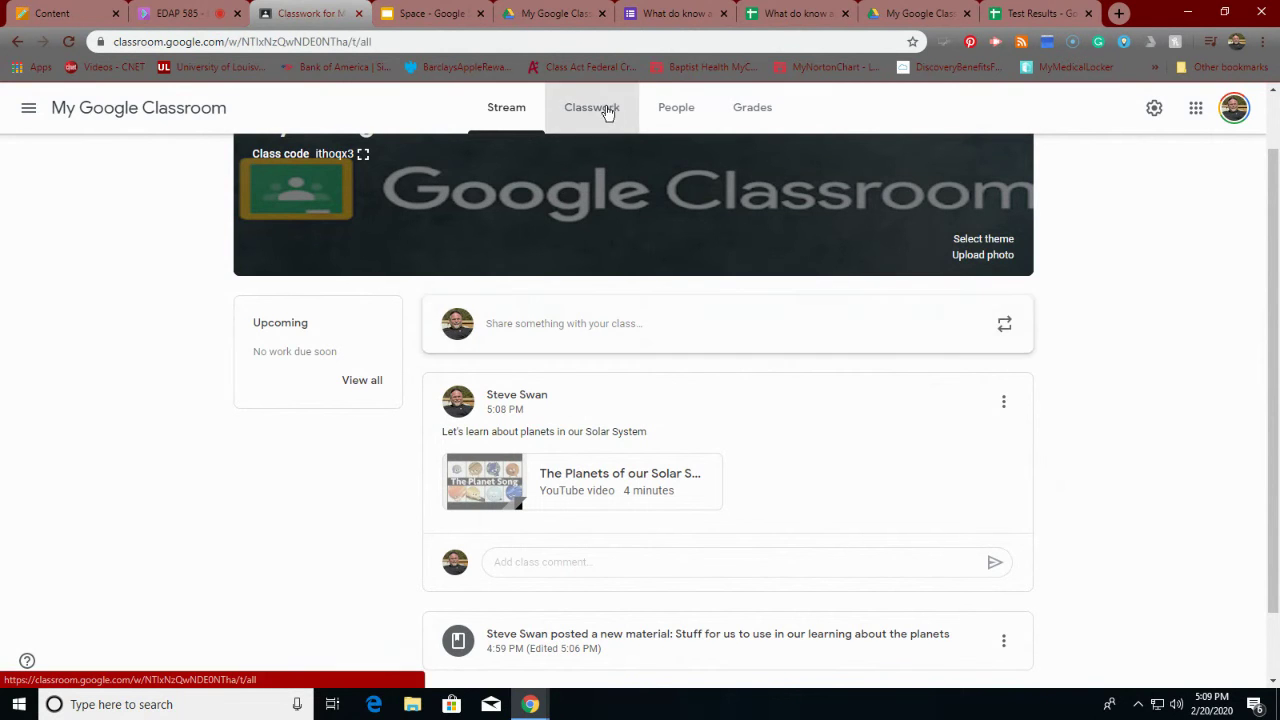
# Browse the class Drive folder and the empty Slide Presentation on Planets folder, then return to Classwork.
pyautogui.click(897, 166)
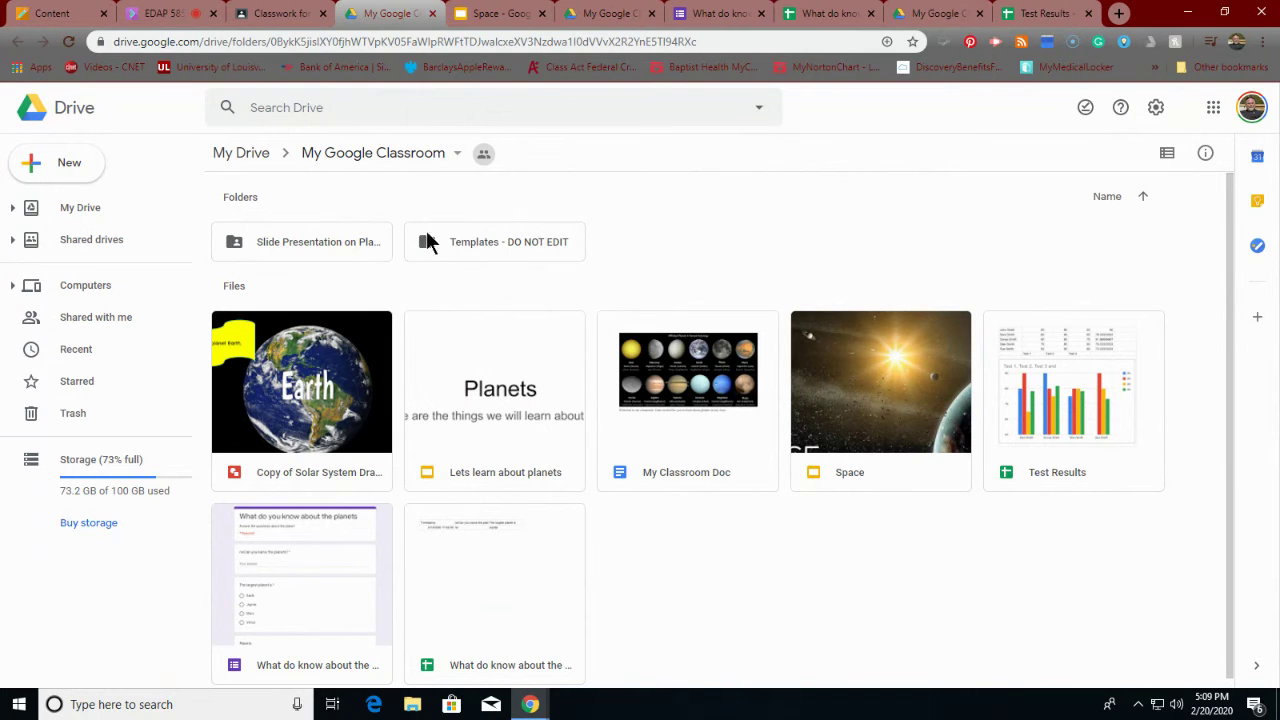
pyautogui.click(334, 240)
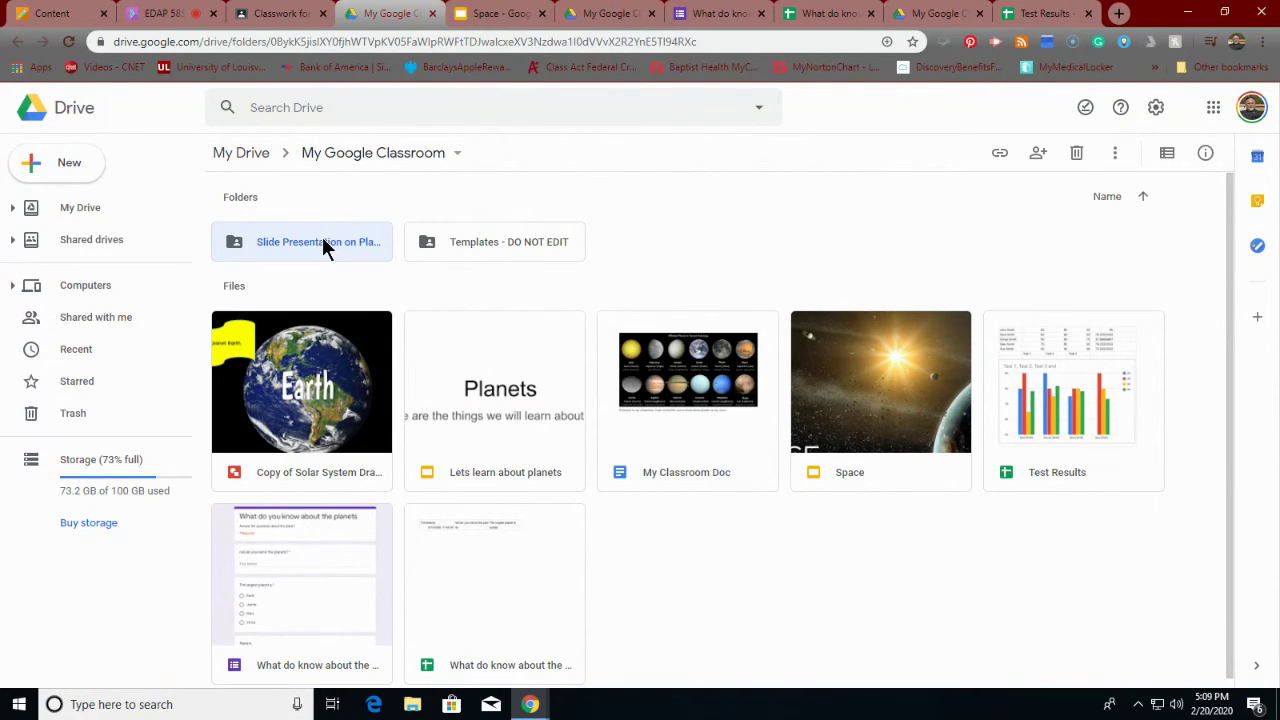
pyautogui.doubleClick(322, 247)
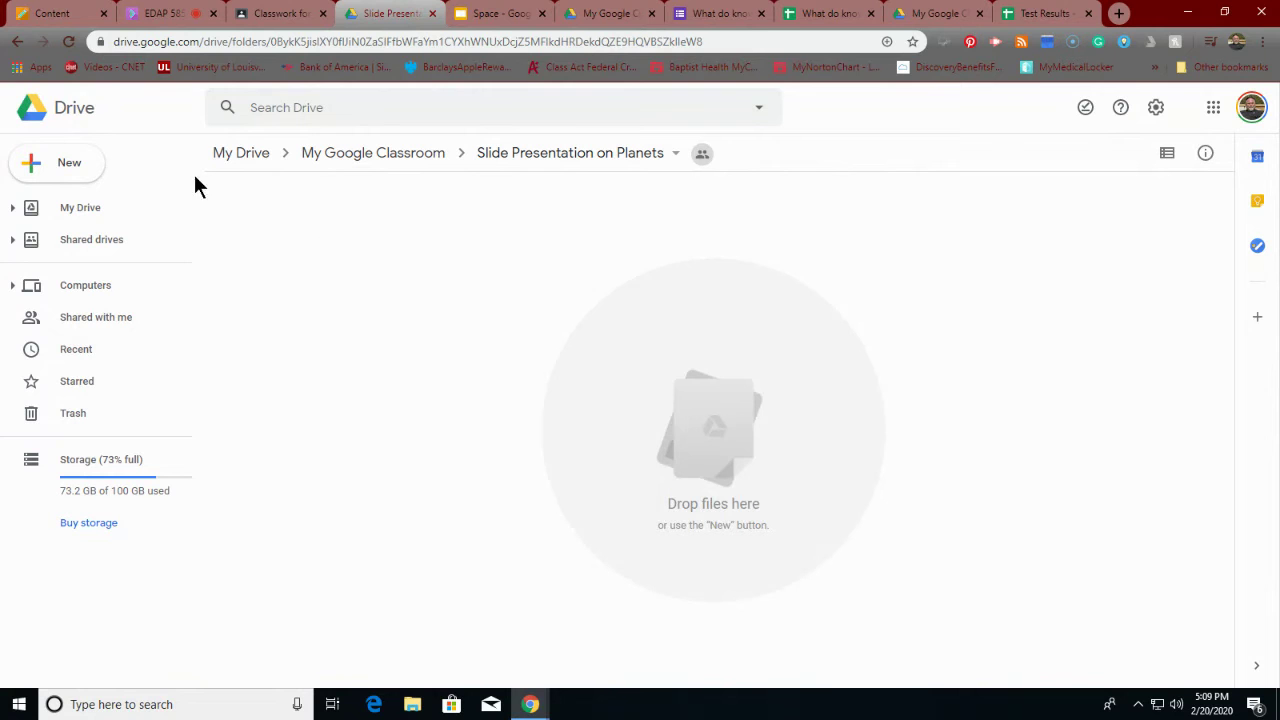
pyautogui.click(17, 41)
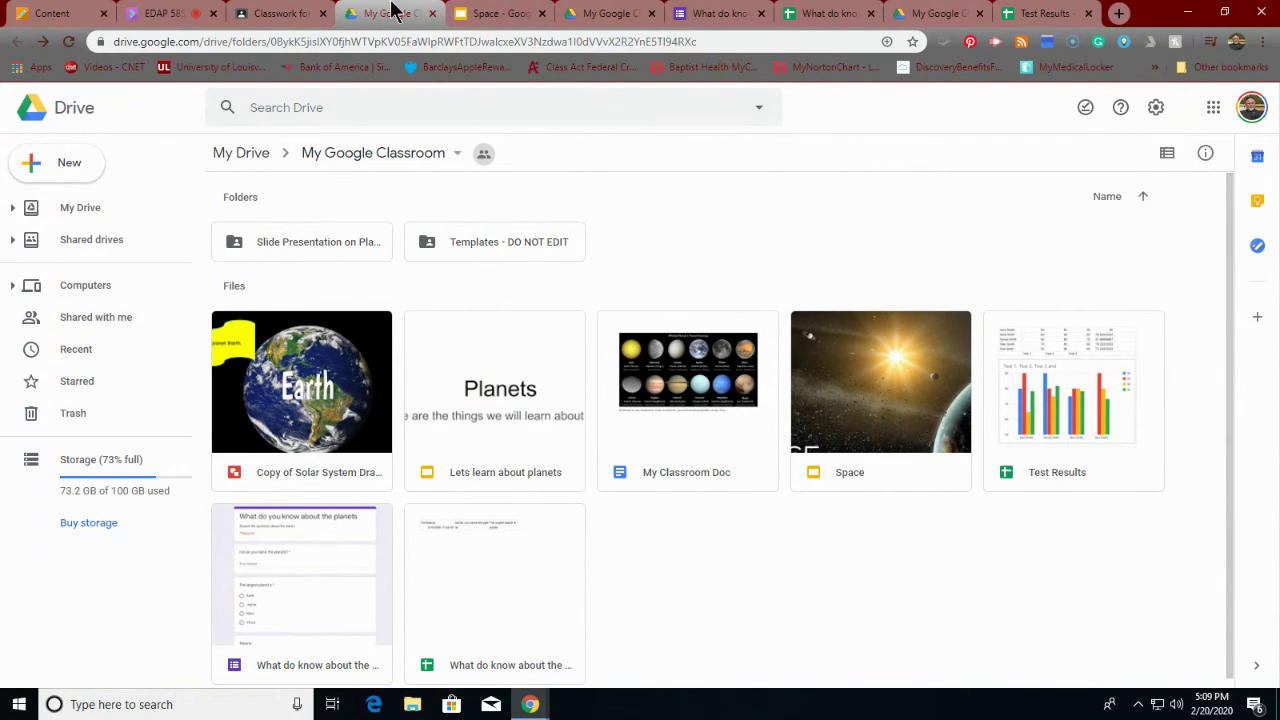
pyautogui.click(267, 13)
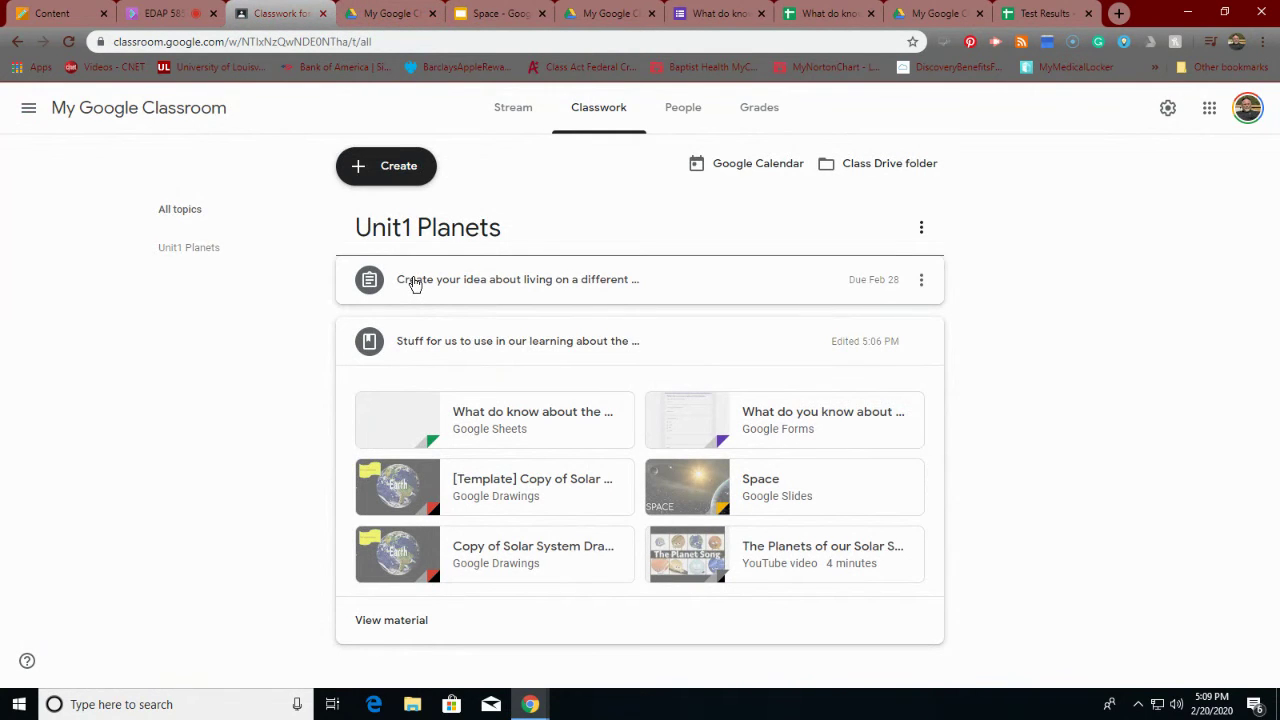
# Drag the 'Stuff for us to use…' materials card above the planet-living assignment in Unit1 Planets.
pyautogui.click(415, 283)
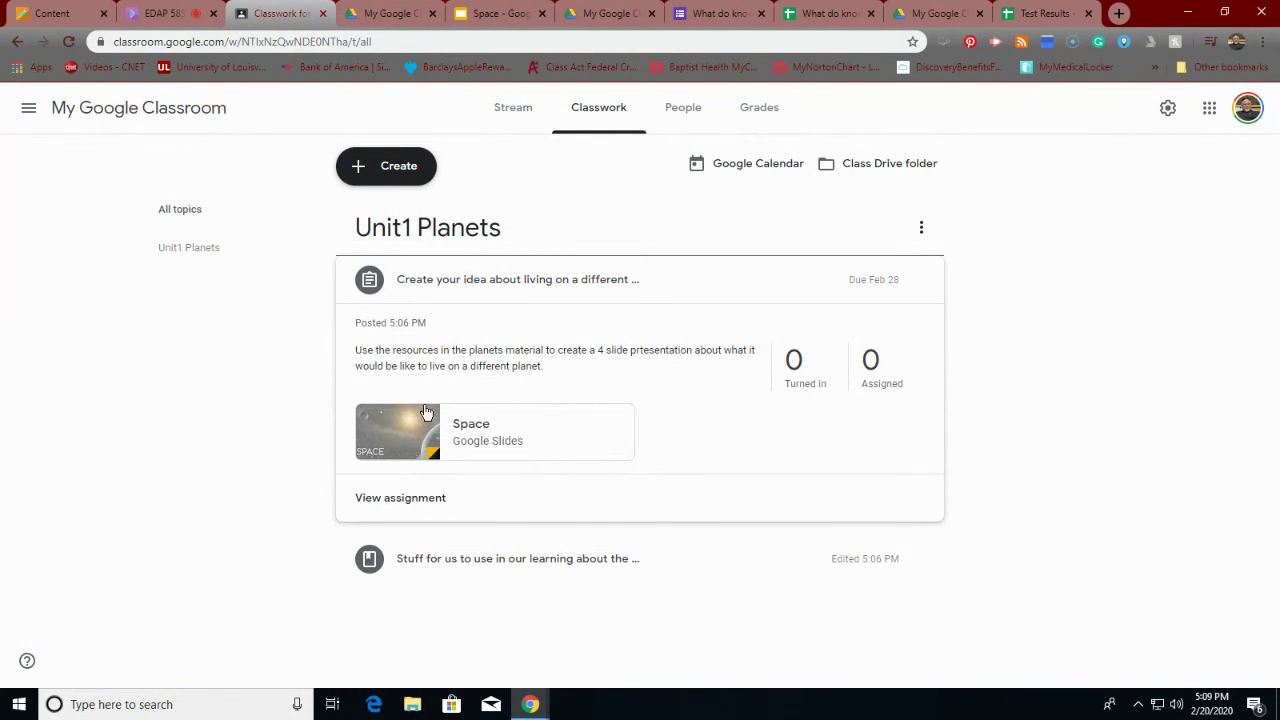
pyautogui.moveTo(438, 562); pyautogui.dragTo(473, 359)
pyautogui.moveTo(466, 569); pyautogui.dragTo(455, 278)
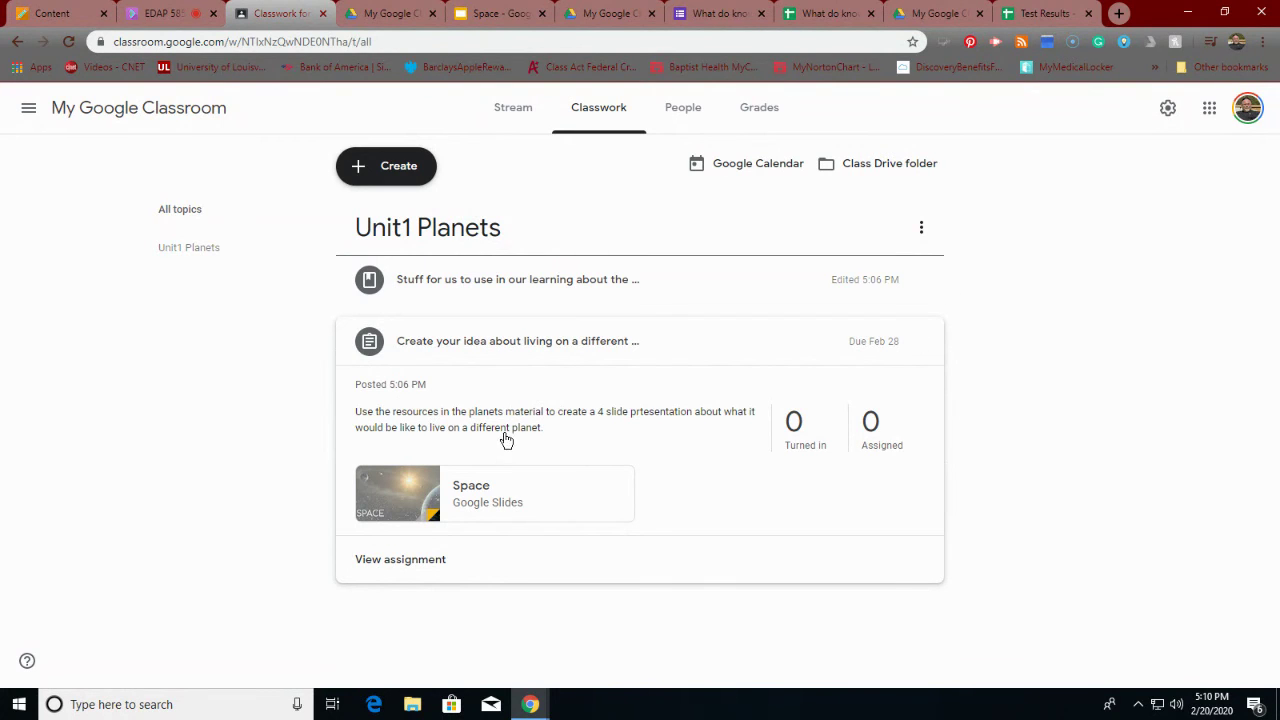
pyautogui.moveTo(433, 347); pyautogui.dragTo(474, 356)
pyautogui.moveTo(476, 289); pyautogui.dragTo(531, 514)
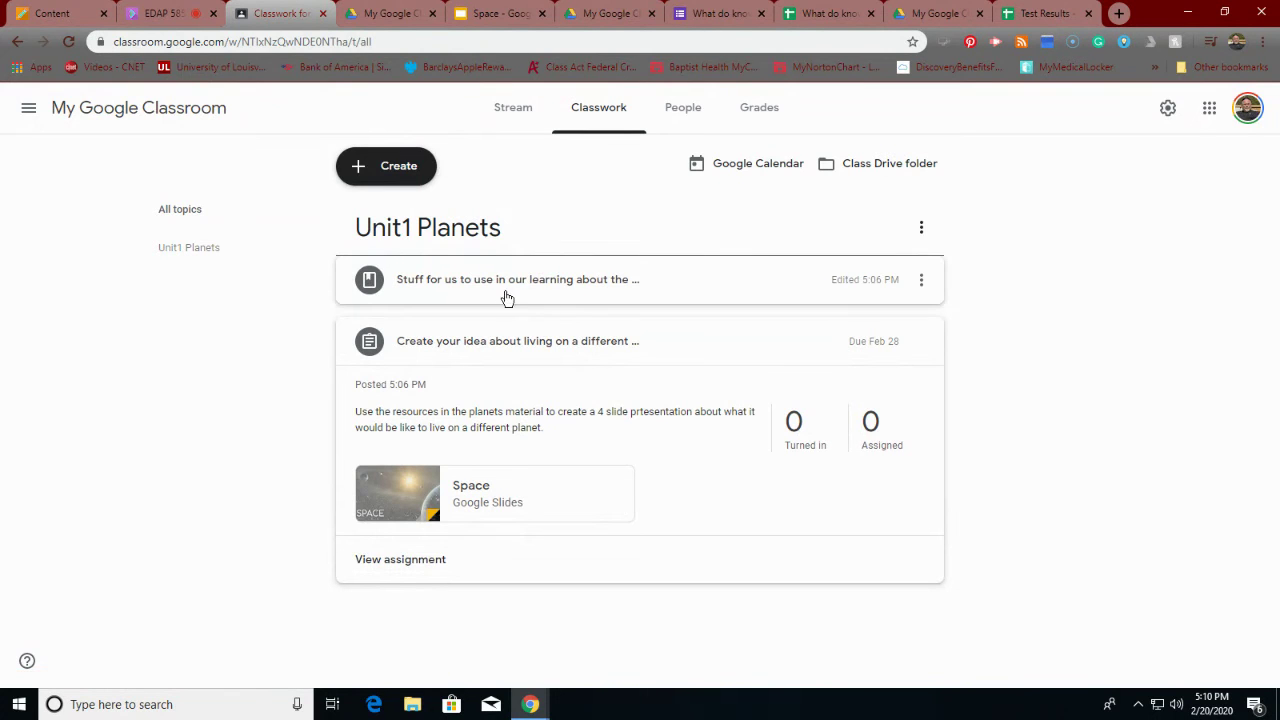
pyautogui.moveTo(499, 290); pyautogui.dragTo(207, 192)
pyautogui.click(513, 108)
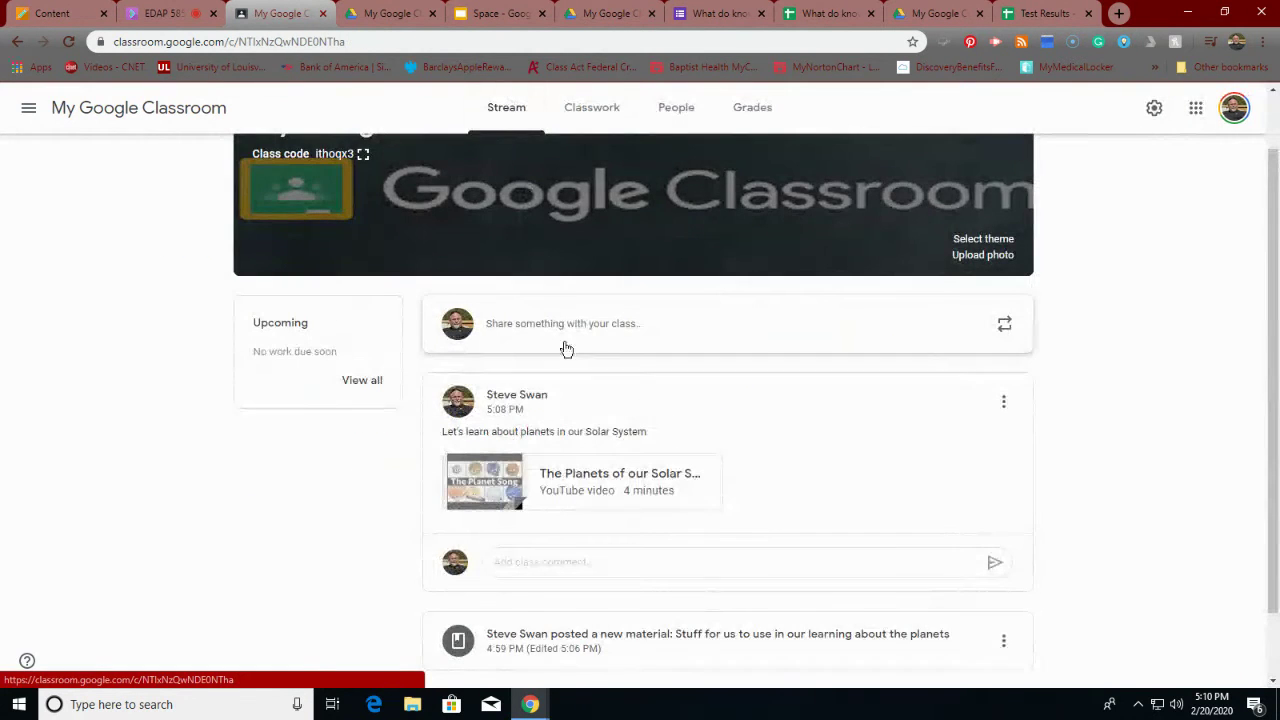
# Check the planets materials post from the Stream, then open the class Google Calendar from Classwork.
pyautogui.scroll(-1, 607, 460)
pyautogui.scroll(-1, 605, 452)
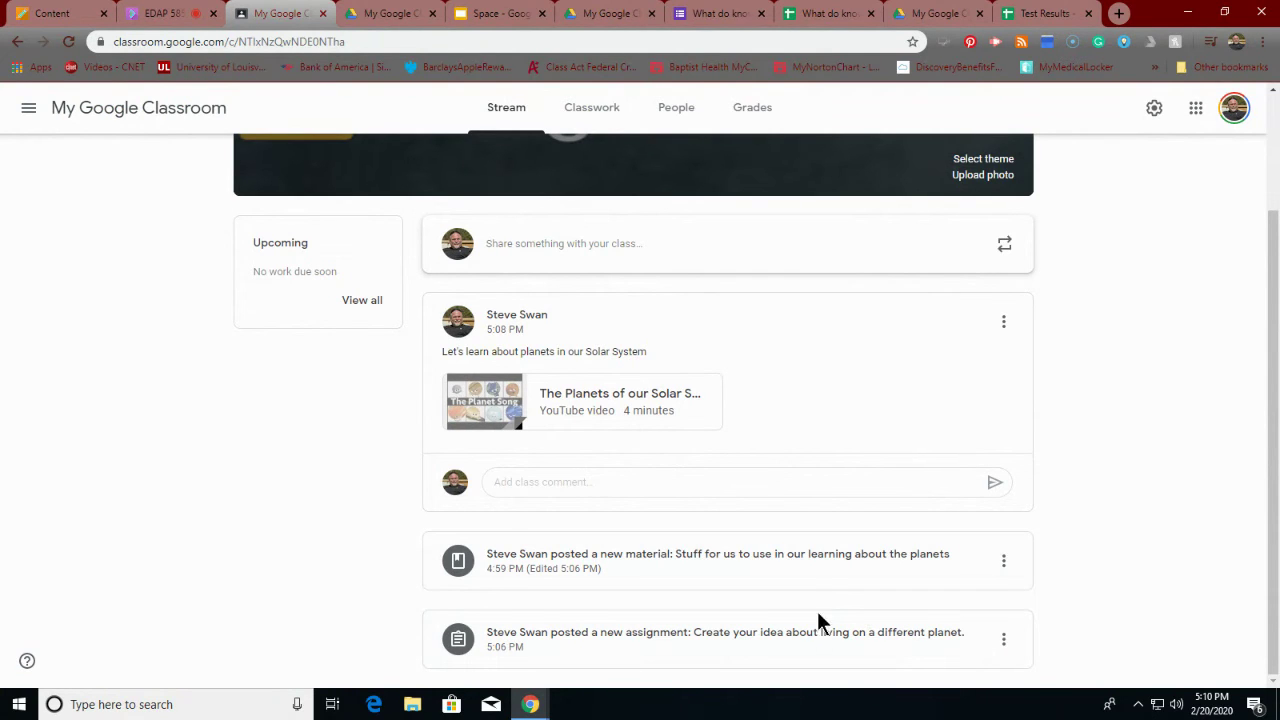
pyautogui.click(666, 575)
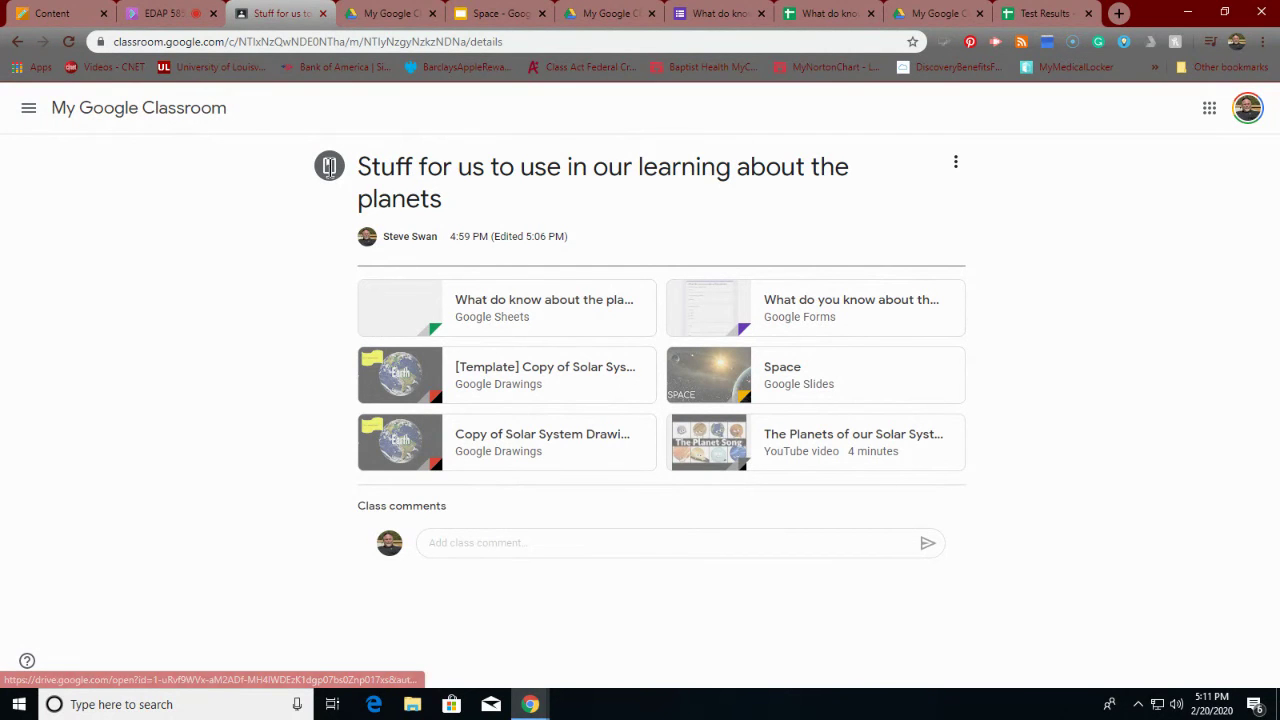
pyautogui.click(189, 118)
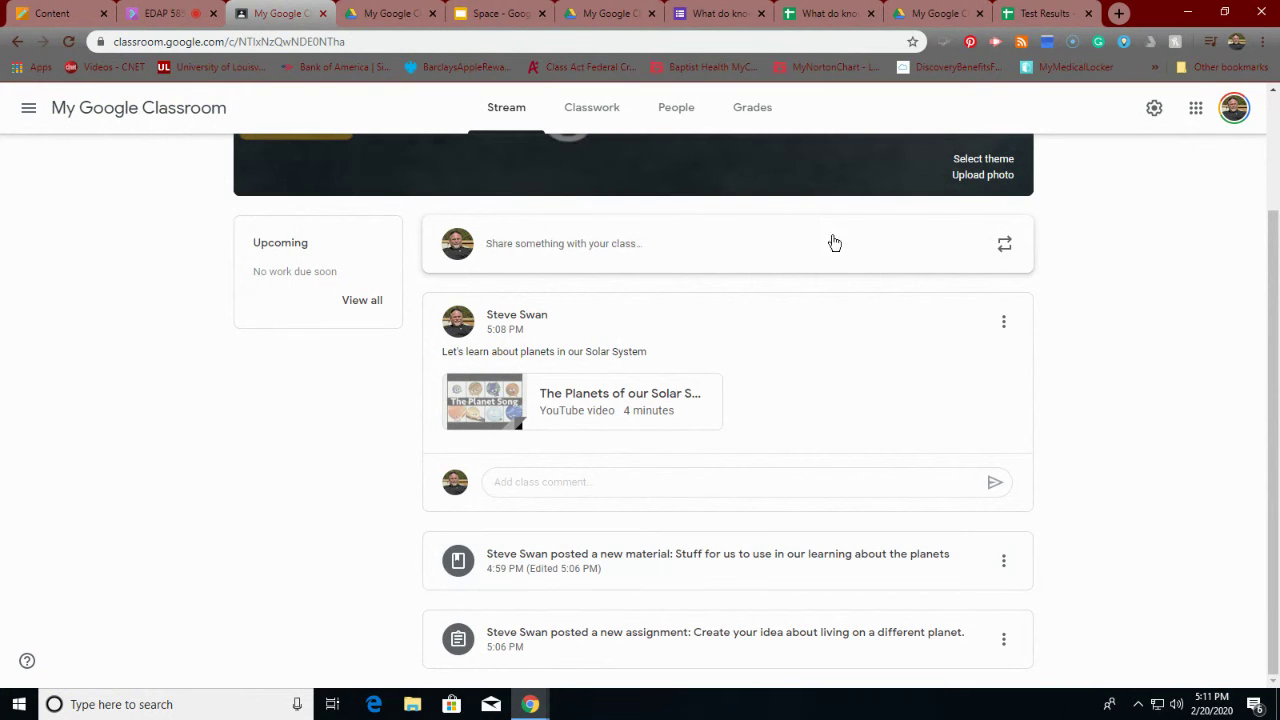
pyautogui.click(578, 108)
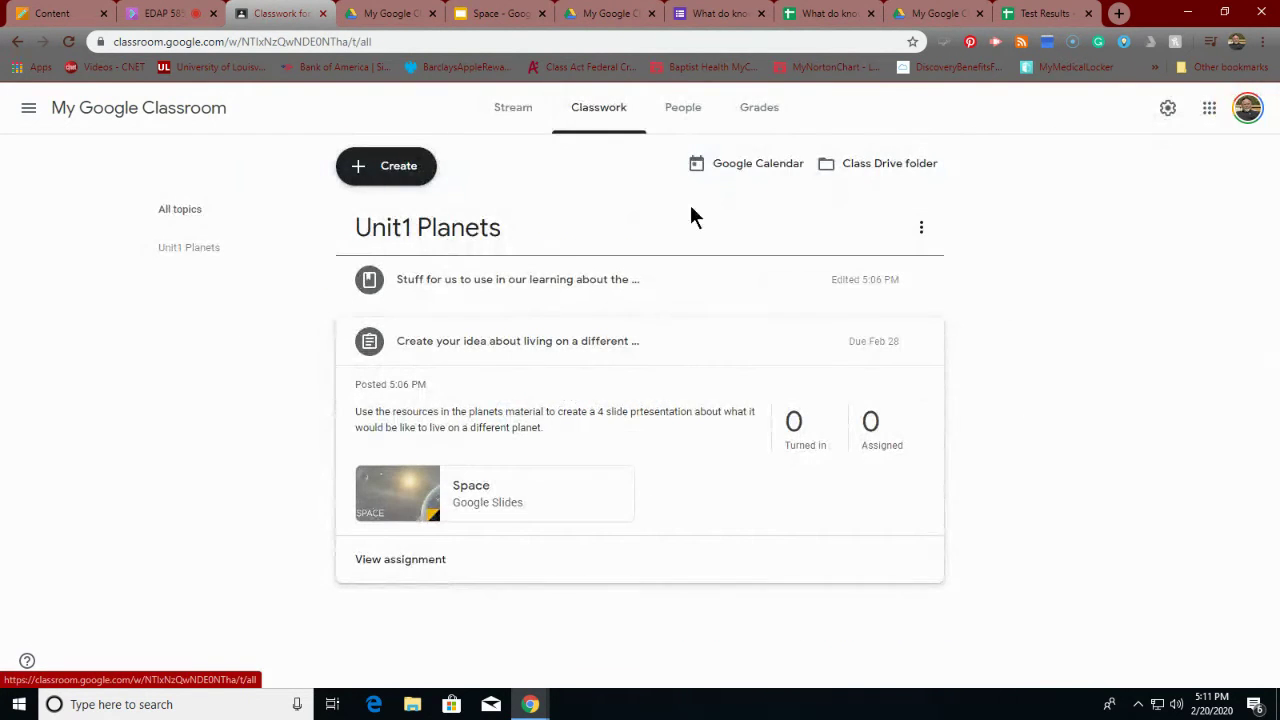
pyautogui.click(747, 170)
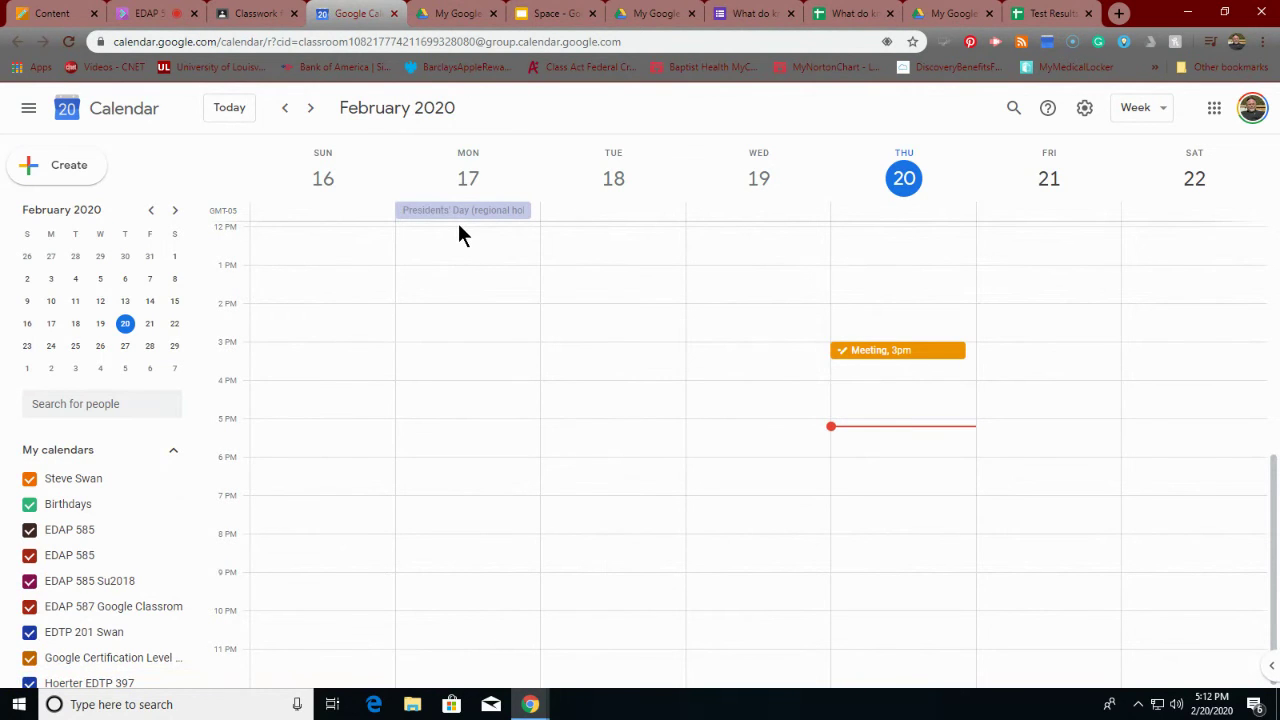
# Switch the calendar to Day view and step forward to Friday, February 28.
pyautogui.click(1040, 184)
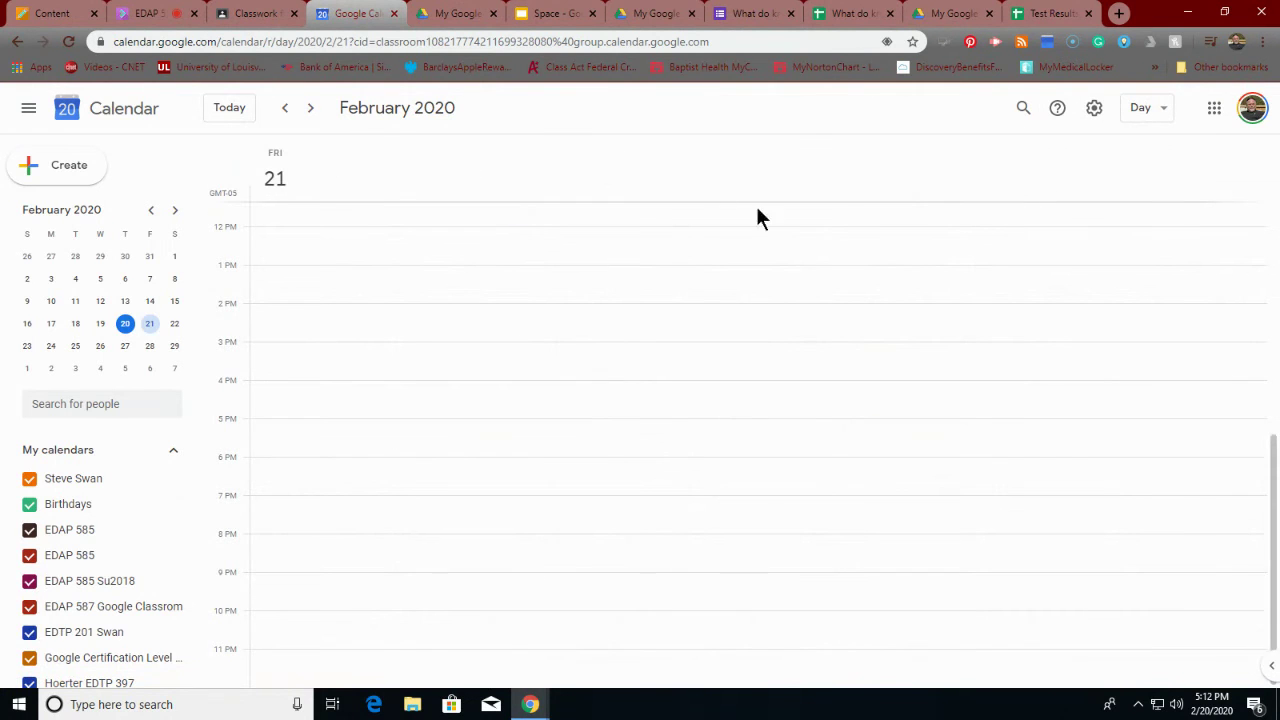
pyautogui.click(14, 42)
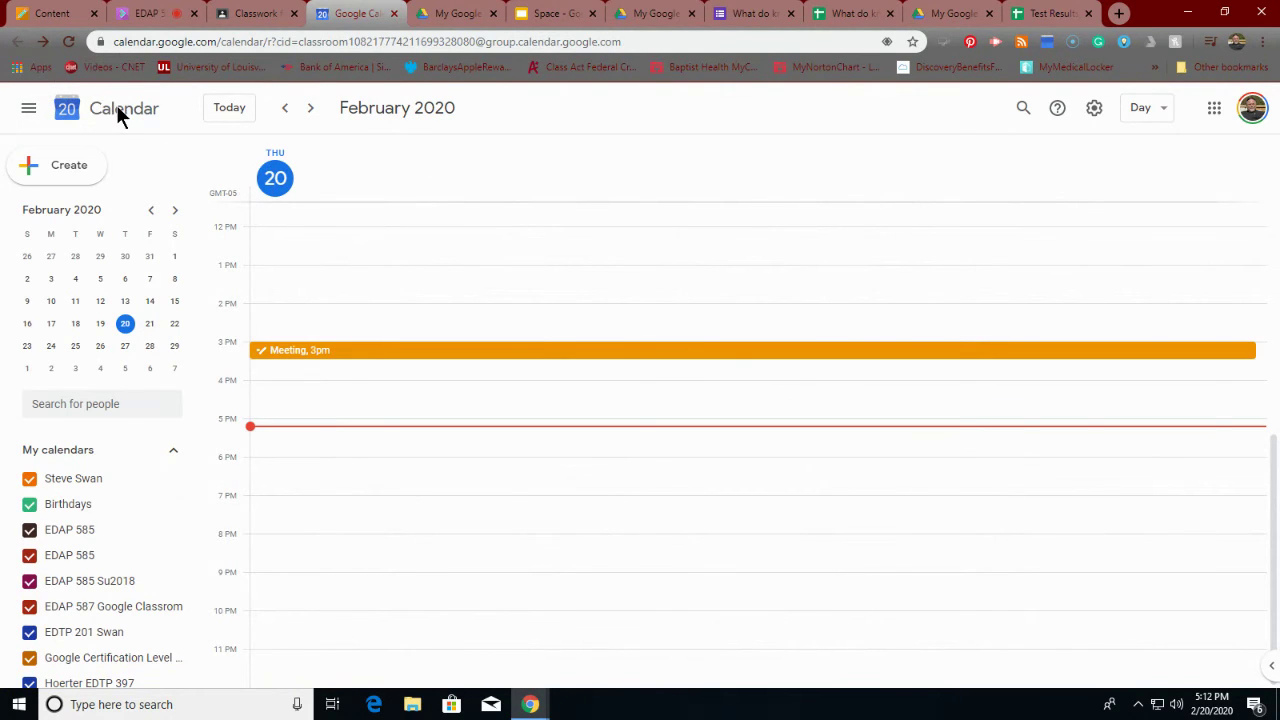
pyautogui.click(311, 110)
pyautogui.click(311, 110)
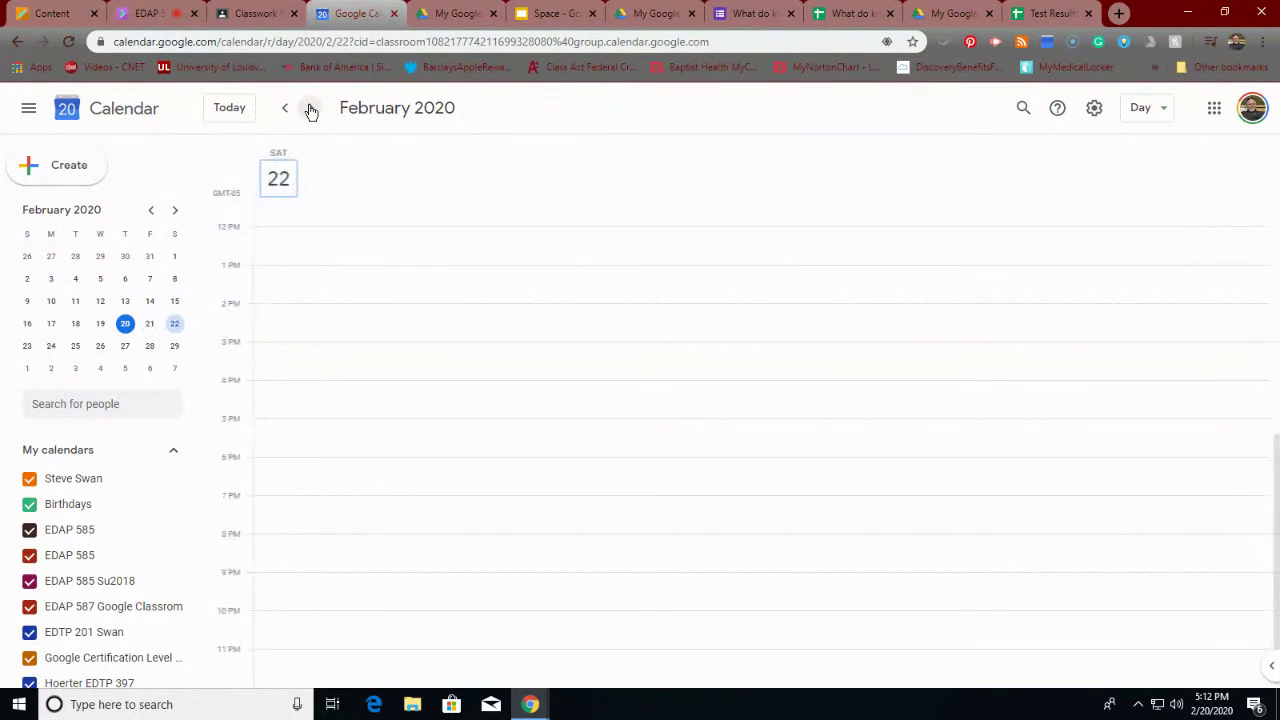
pyautogui.click(311, 110)
pyautogui.click(311, 110)
pyautogui.click(311, 110)
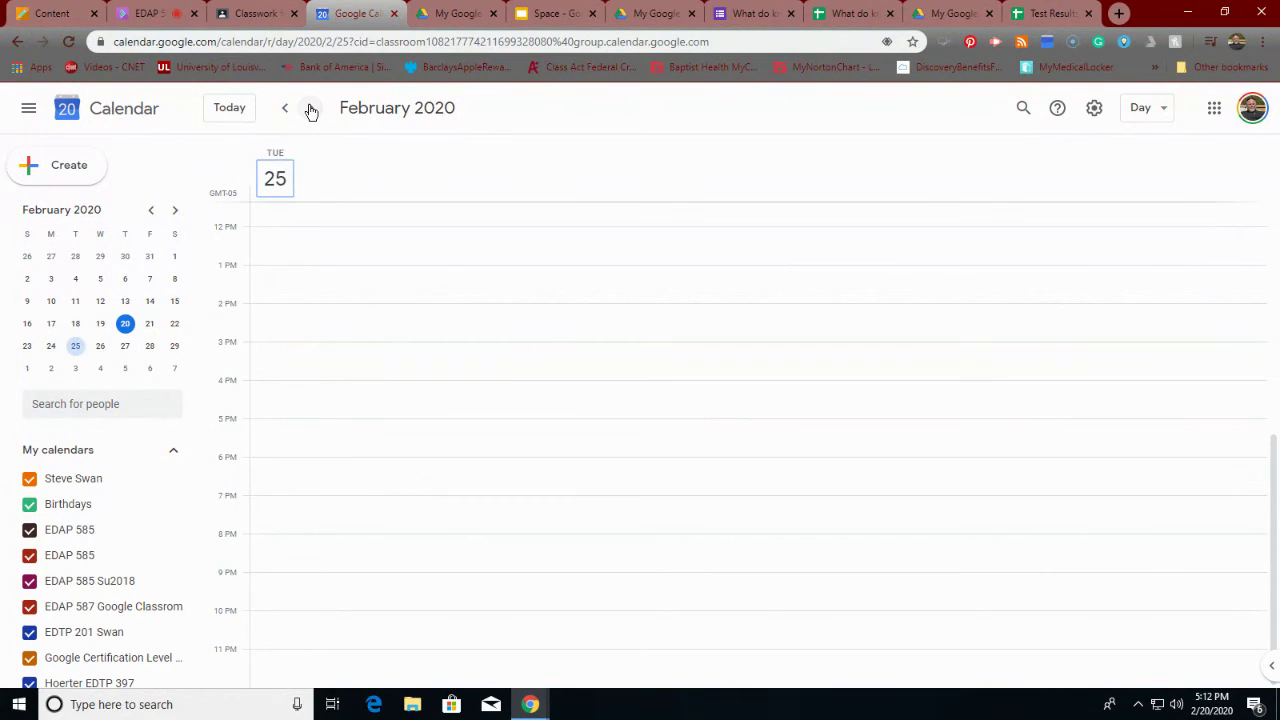
pyautogui.click(311, 110)
pyautogui.click(311, 110)
pyautogui.click(311, 110)
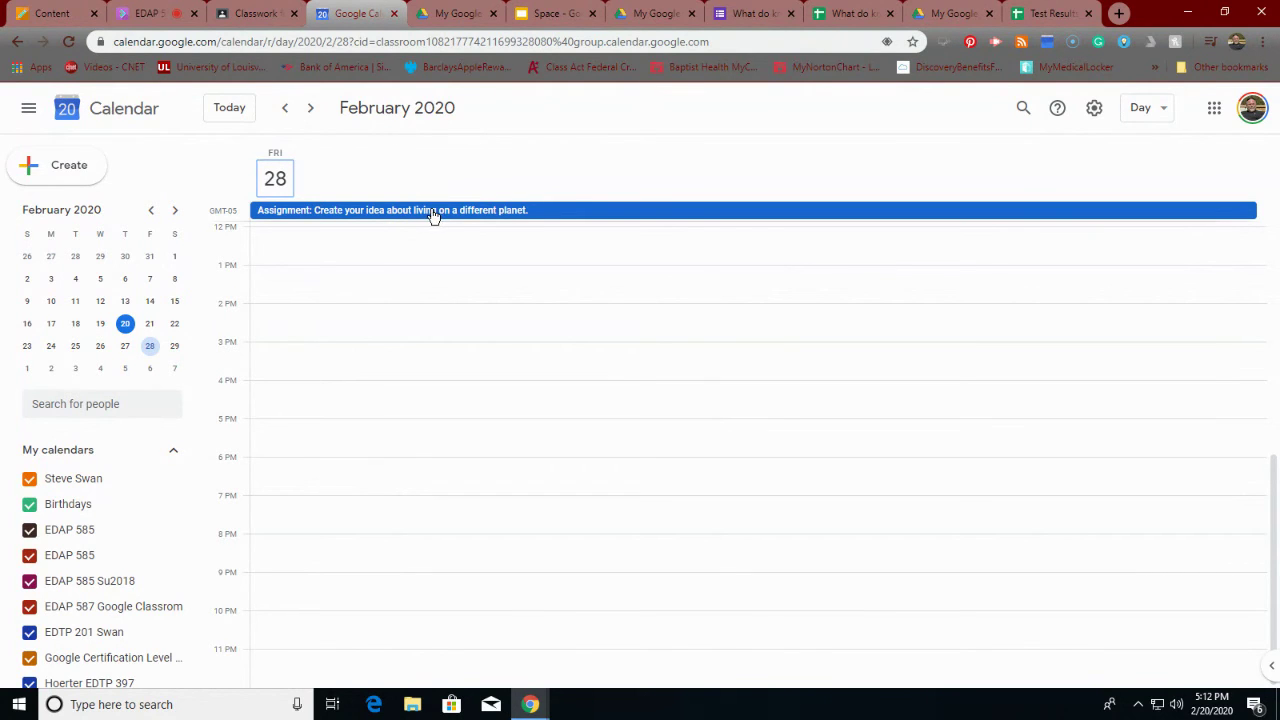
# Start a new event in the February 28 day grid at 1:30 PM.
pyautogui.rightClick(303, 266)
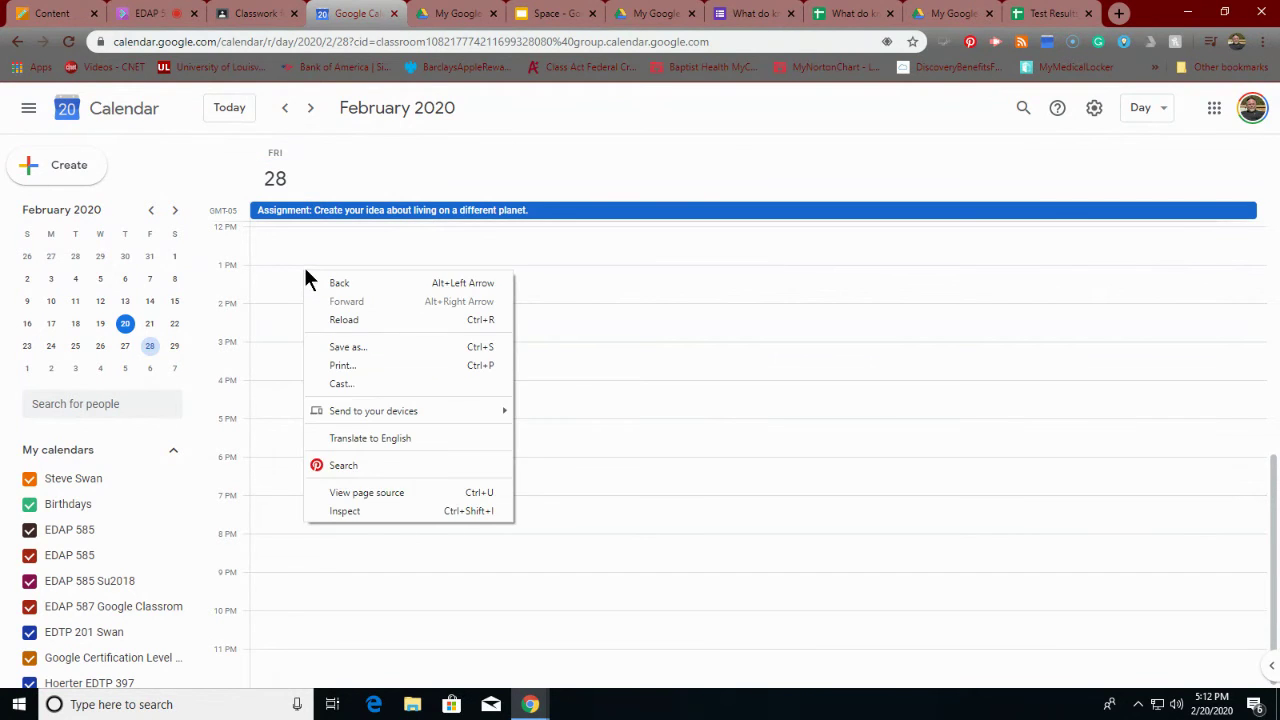
pyautogui.click(318, 251)
pyautogui.click(317, 249)
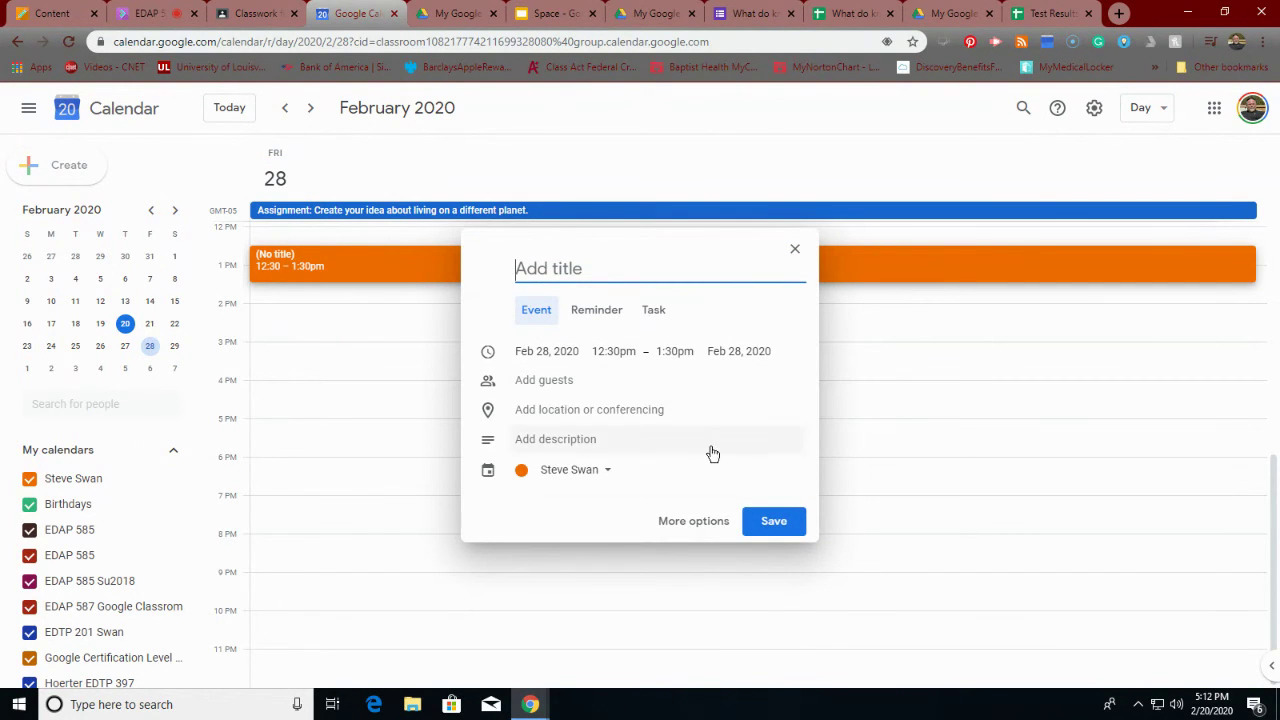
pyautogui.click(794, 249)
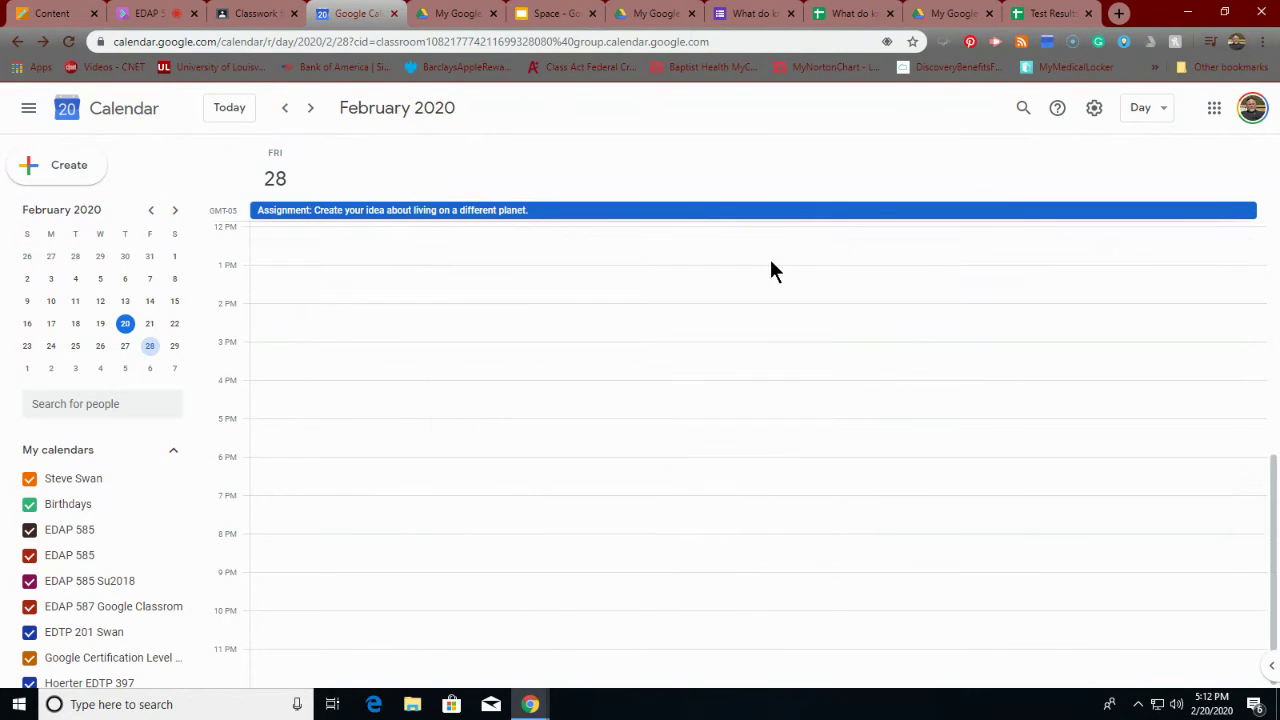
pyautogui.rightClick(489, 292)
pyautogui.click(442, 291)
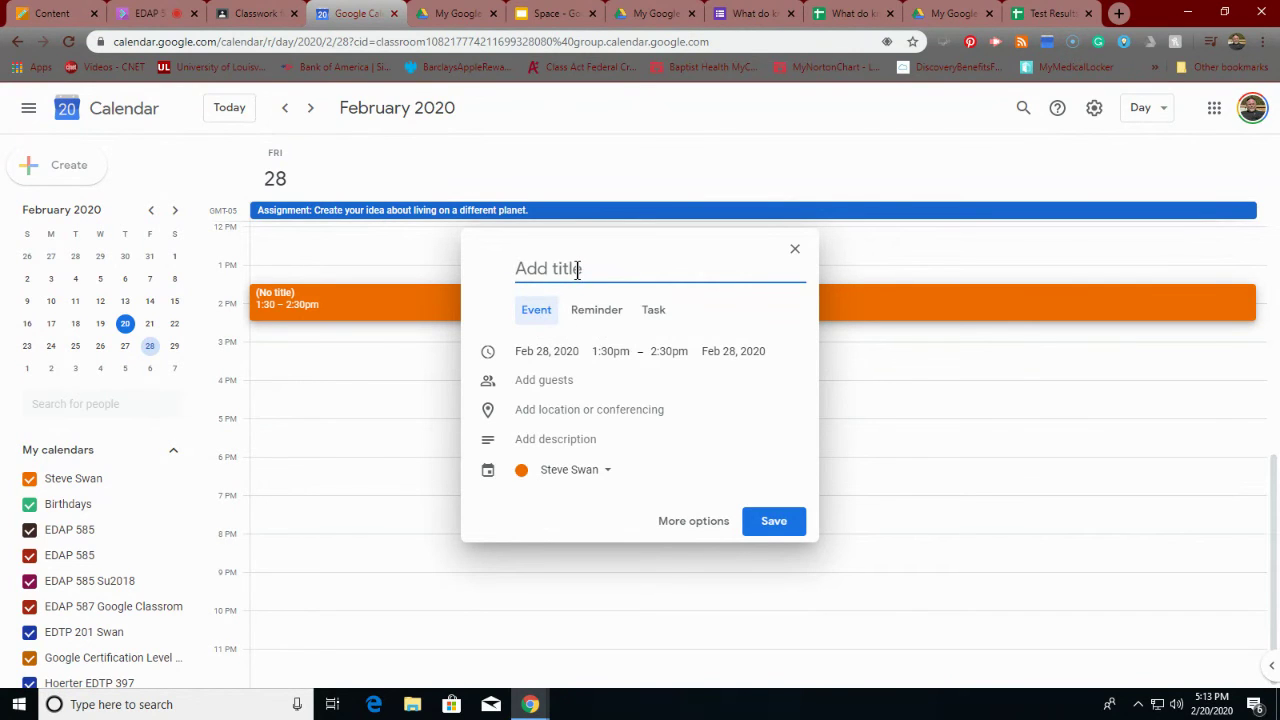
# Title the event 'Presentations for Class', move it to 7–8 PM, and open its full details.
pyautogui.write('Presentations fo')
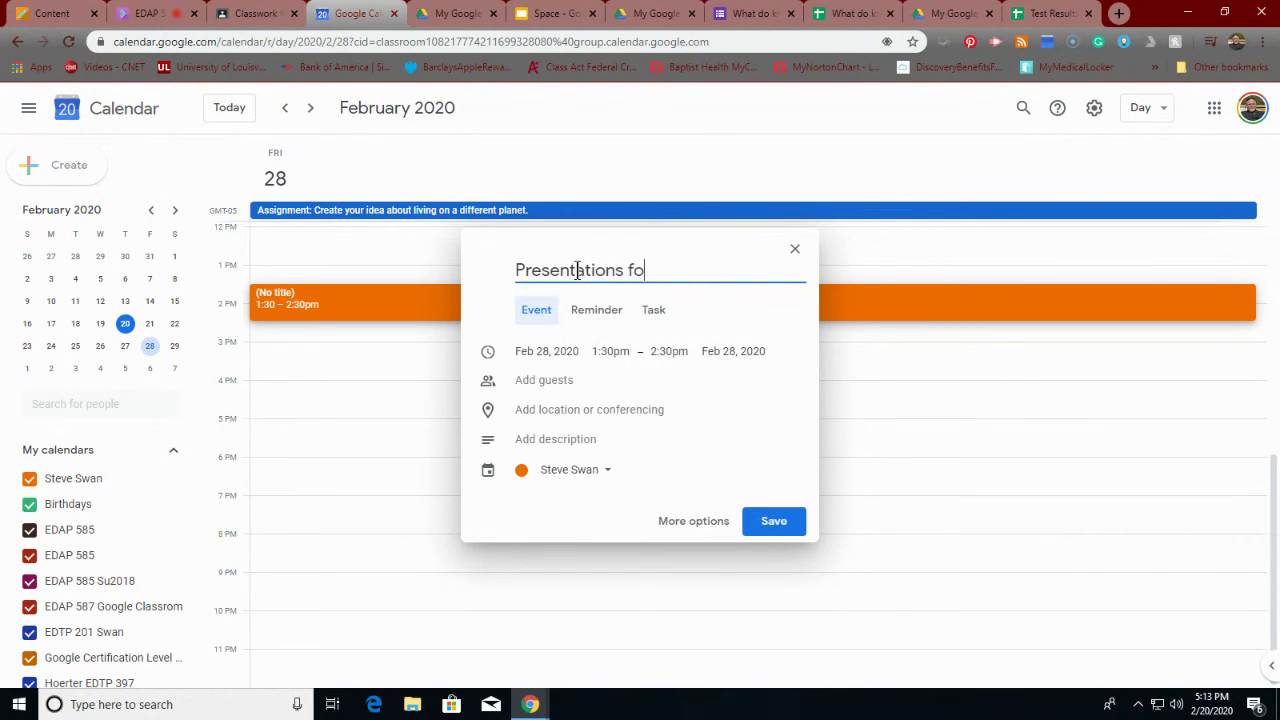
pyautogui.write('r Cl')
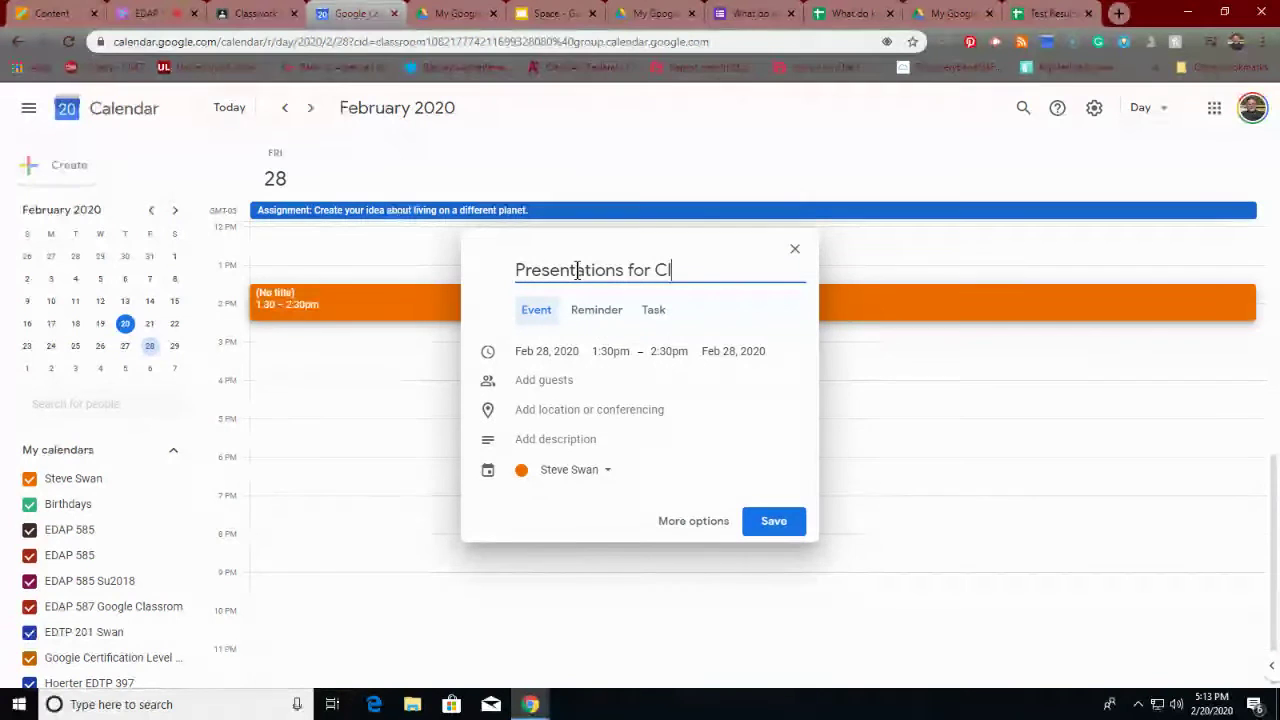
pyautogui.write('ass')
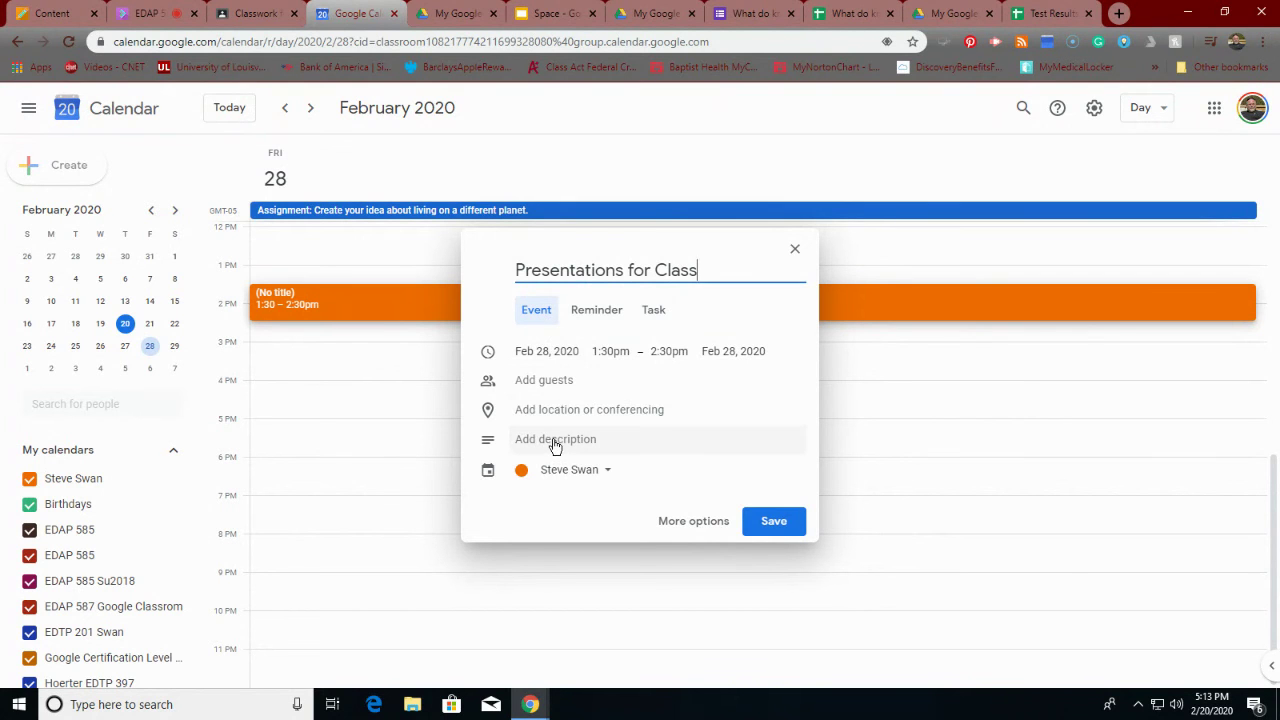
pyautogui.click(610, 472)
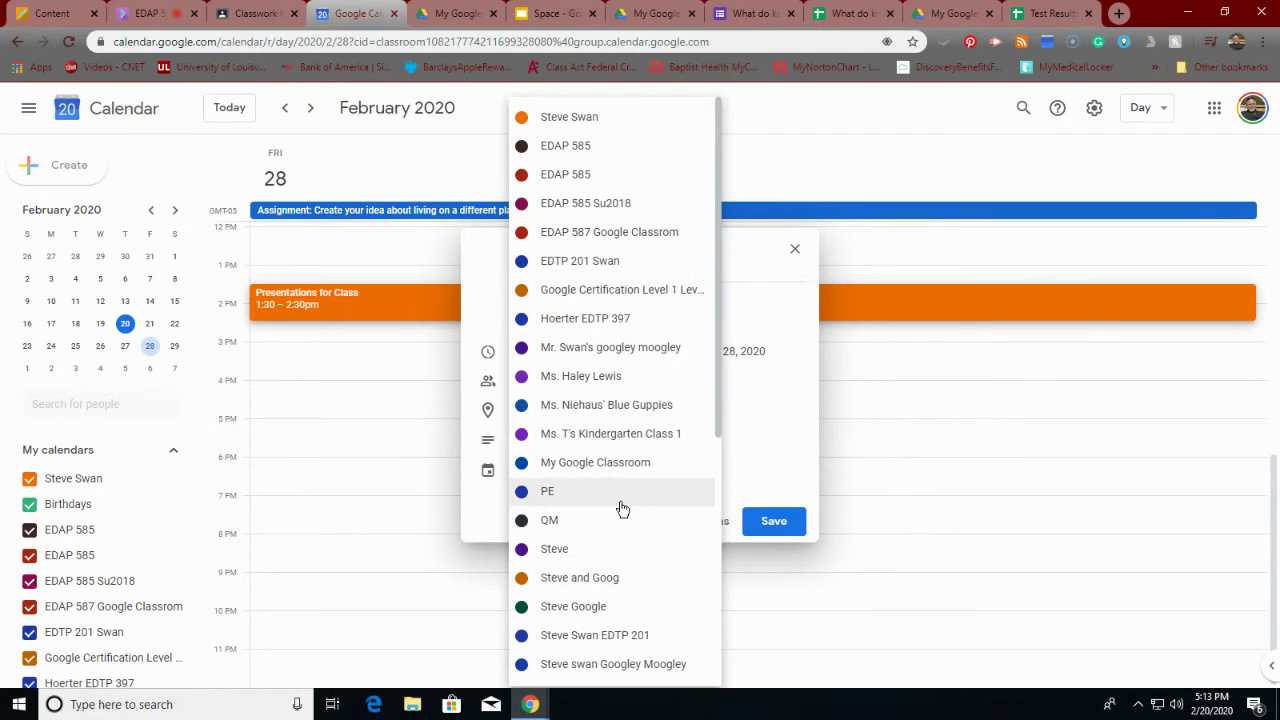
pyautogui.click(979, 516)
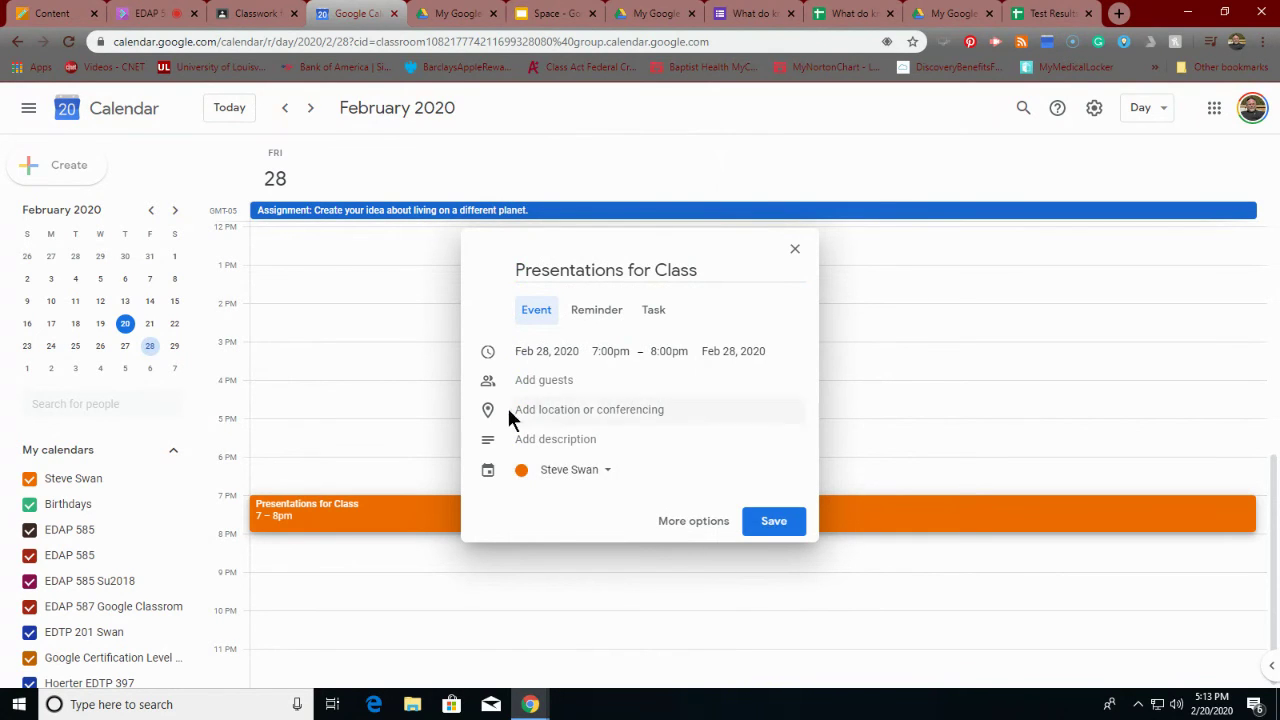
pyautogui.click(678, 522)
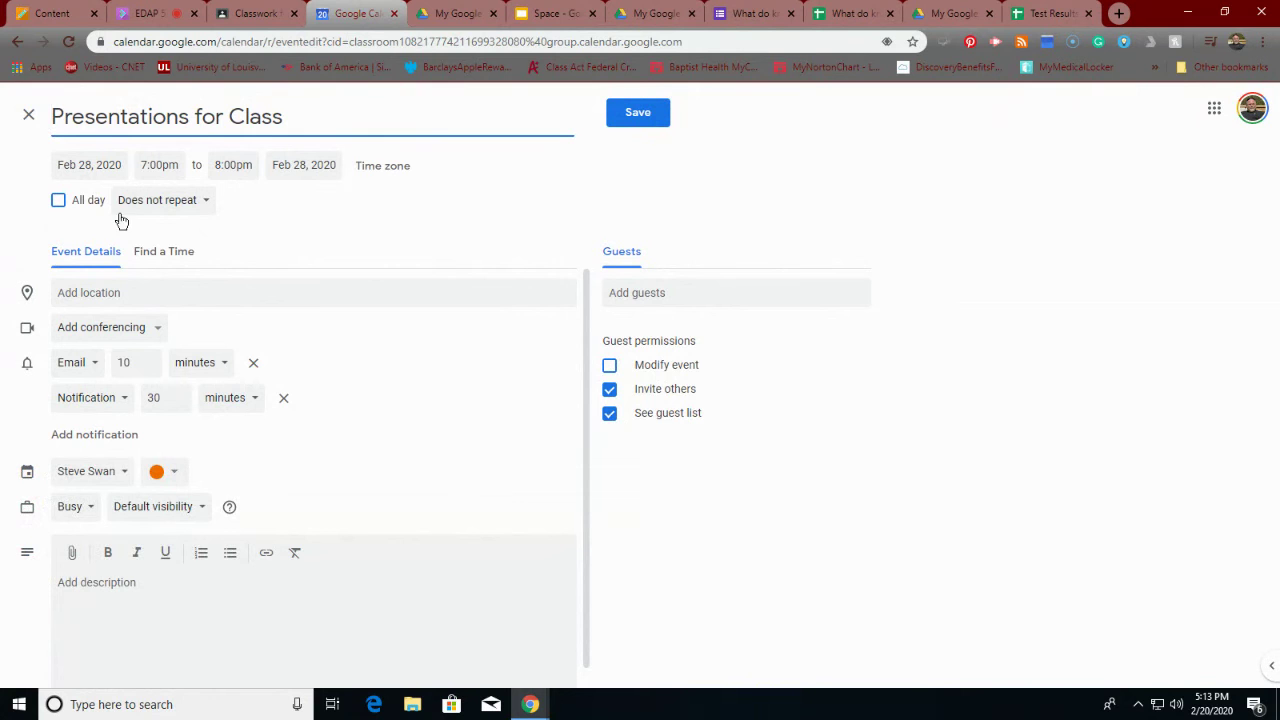
# Close and discard the unsaved 'Presentations for Class' event to return to Feb 28.
pyautogui.click(29, 115)
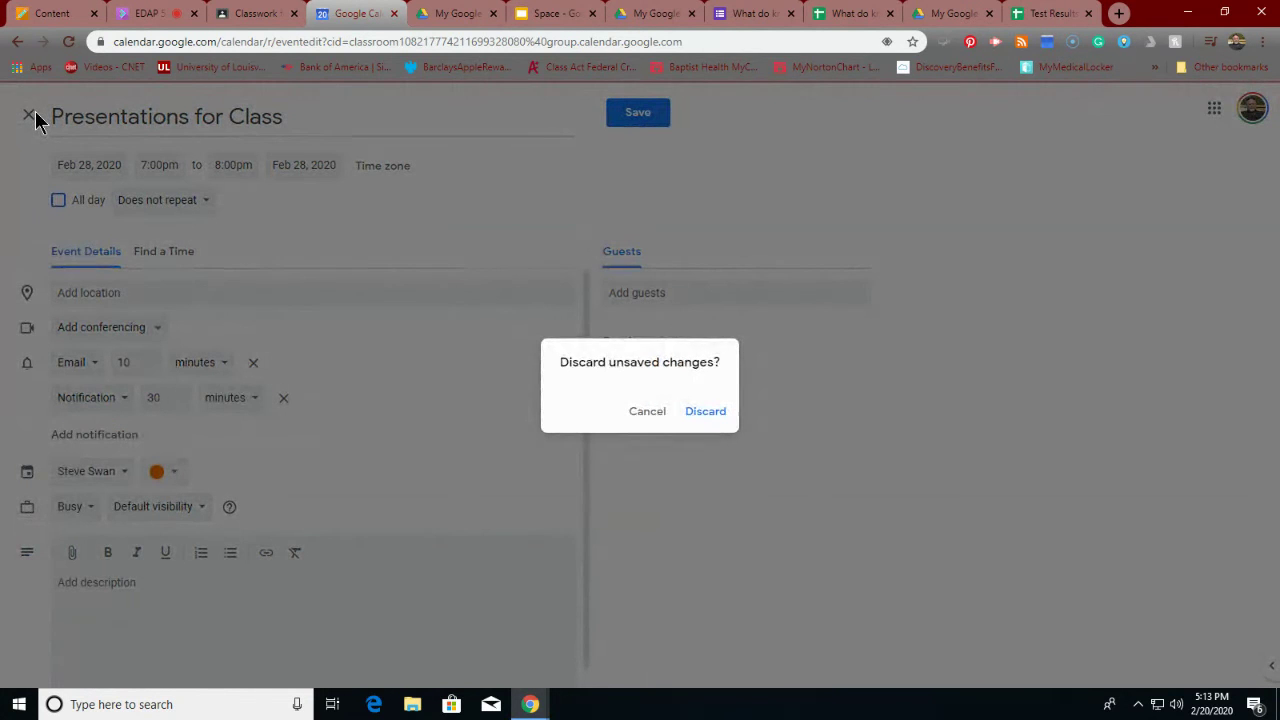
pyautogui.click(704, 409)
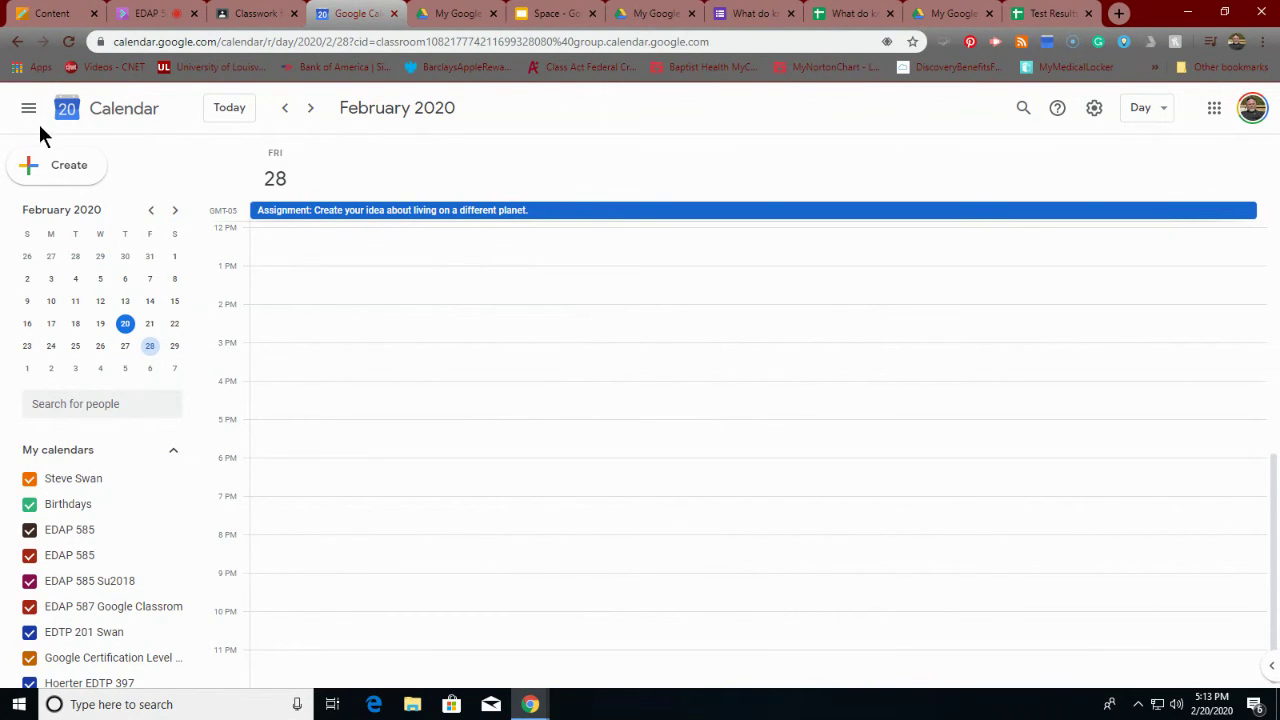
# Start a new calendar entry, switch it to a reminder, then discard the untitled 5:30pm draft.
pyautogui.click(68, 170)
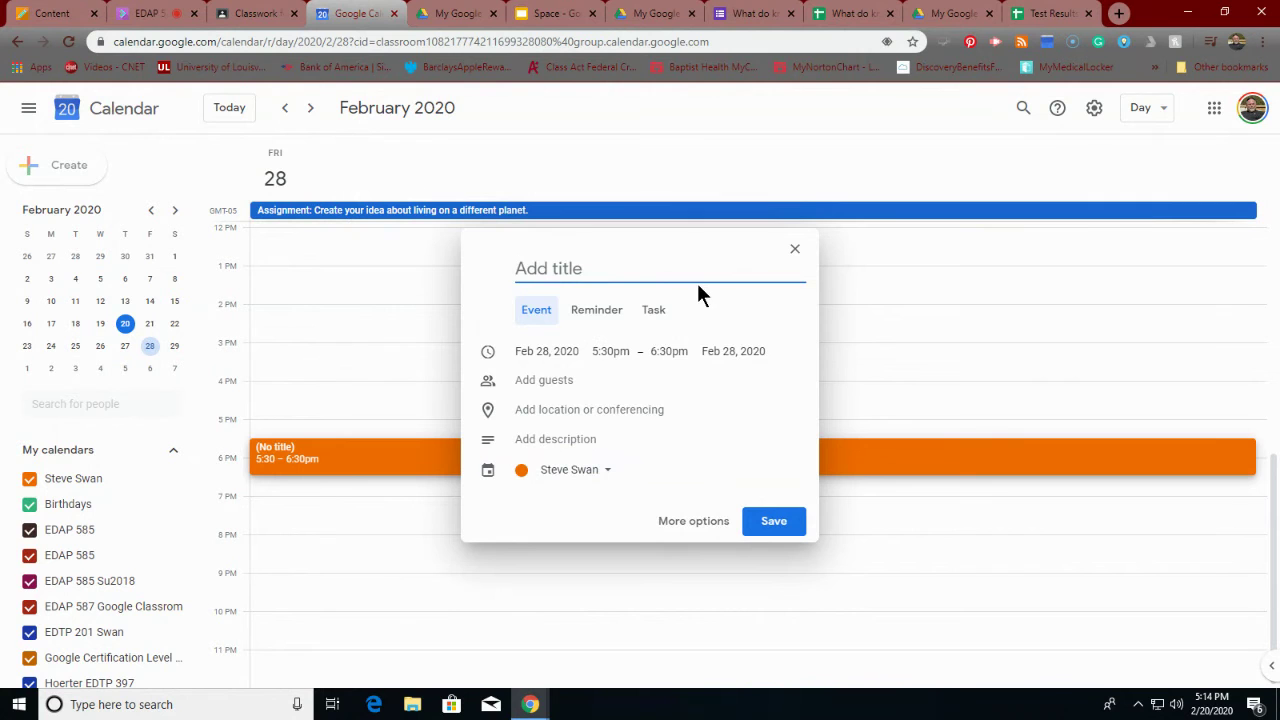
pyautogui.click(664, 313)
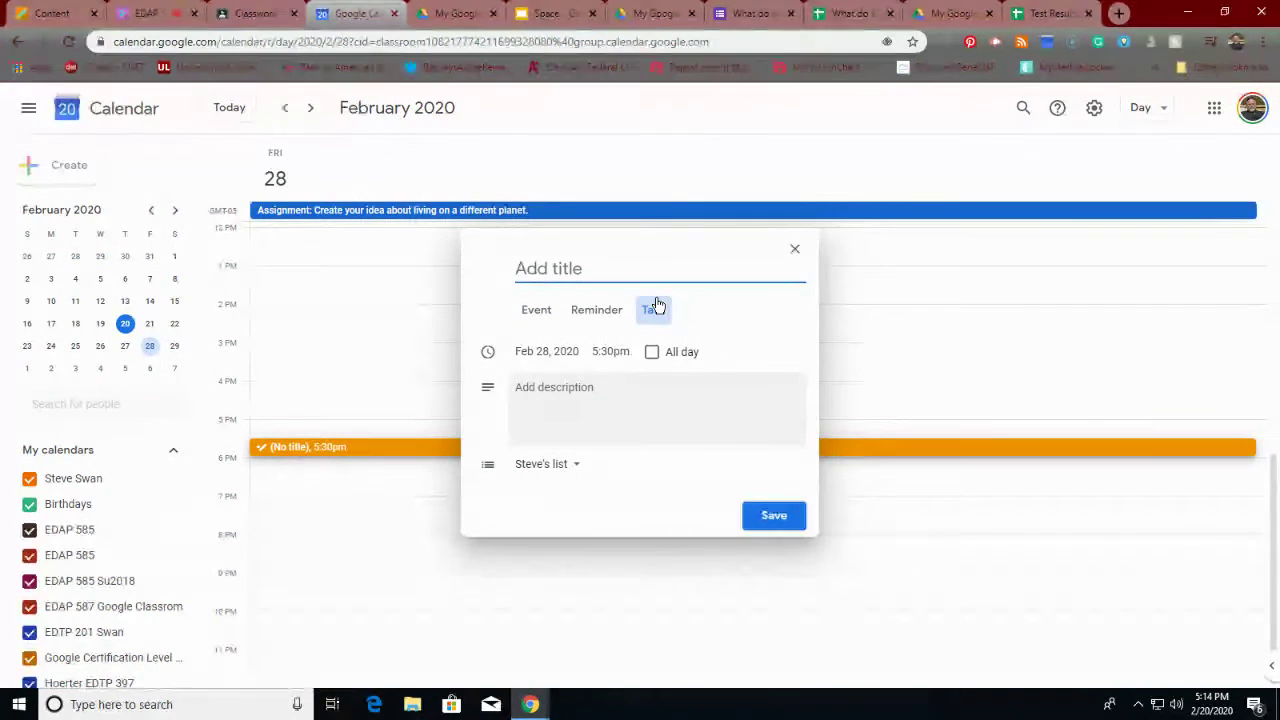
pyautogui.click(598, 321)
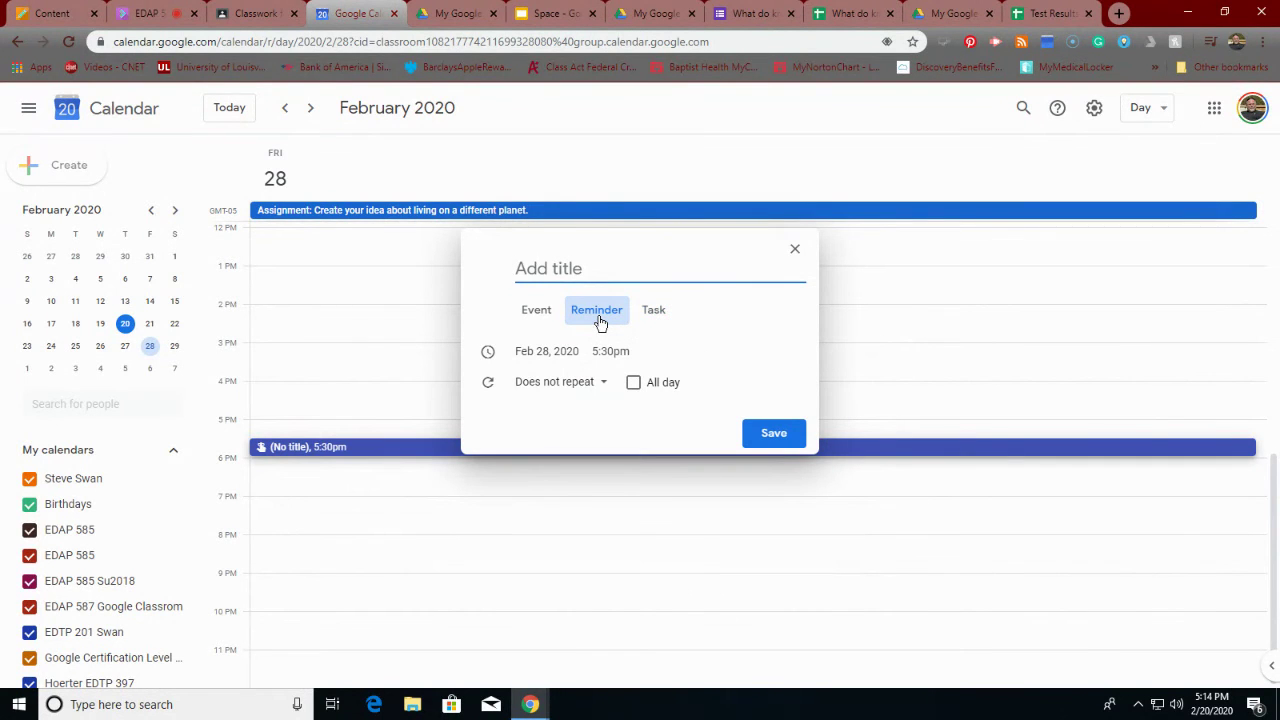
pyautogui.click(795, 249)
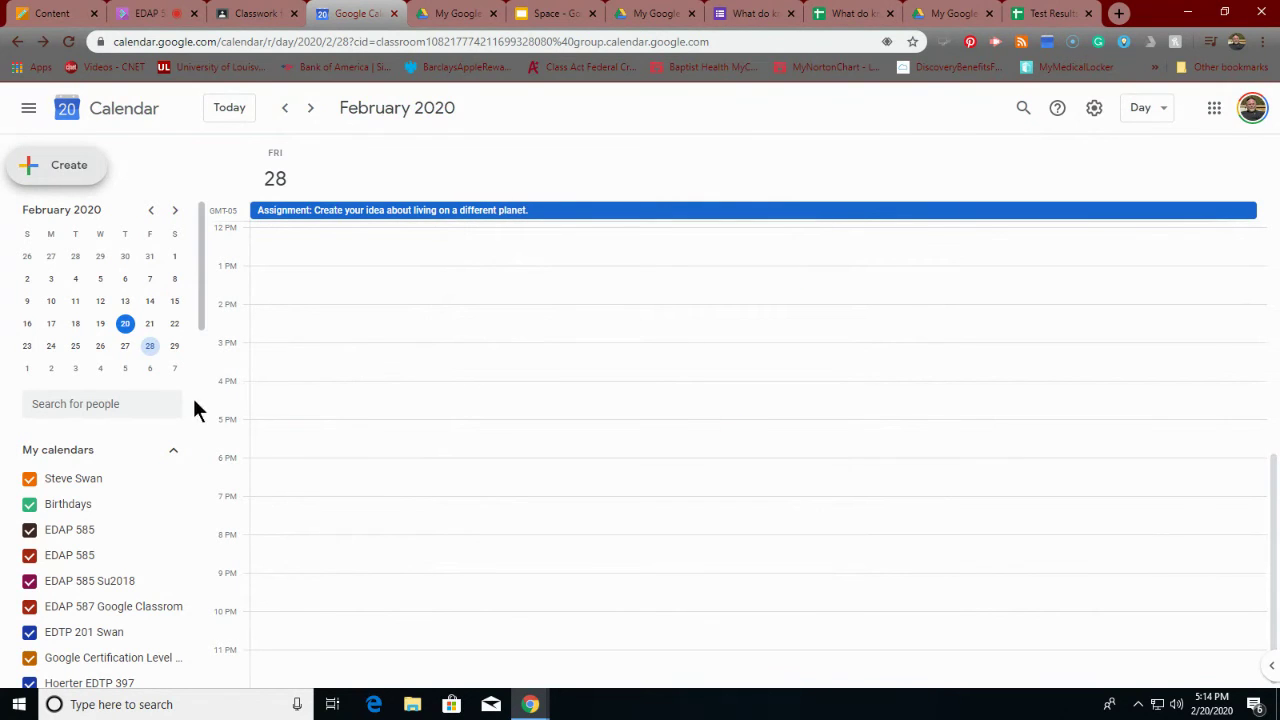
pyautogui.scroll(-5, 114, 494)
pyautogui.scroll(-8, 117, 492)
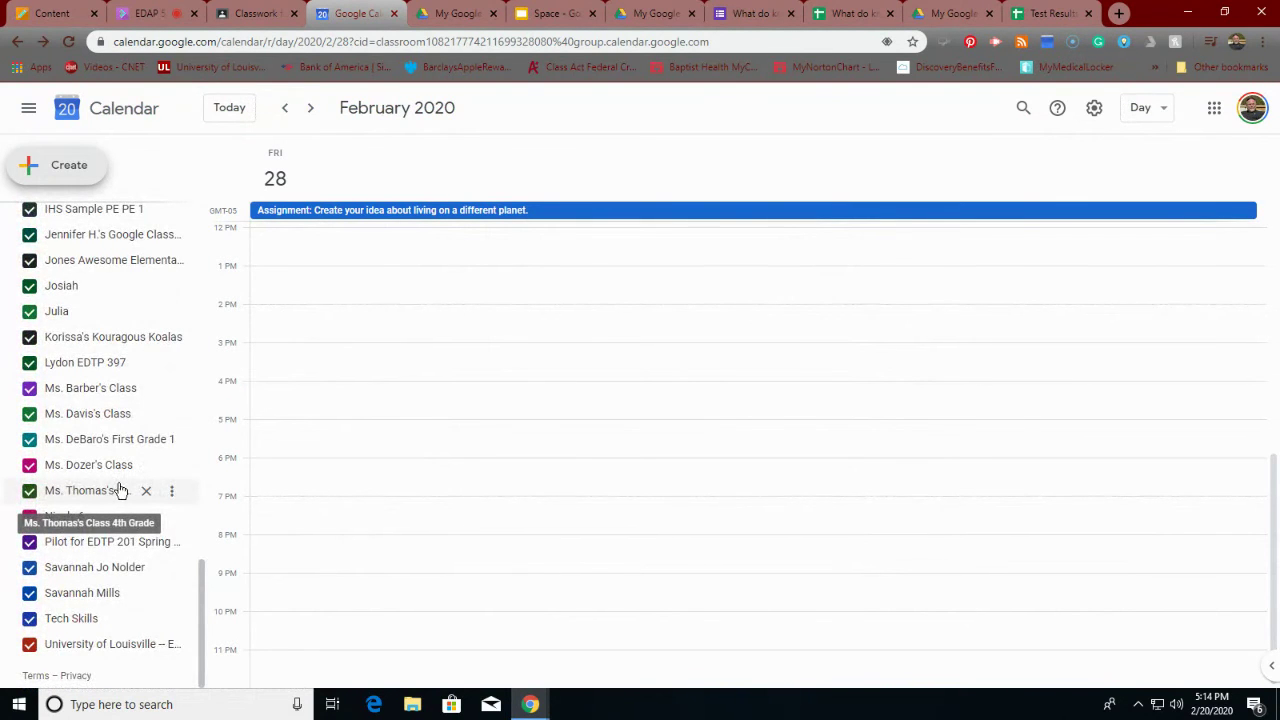
pyautogui.scroll(15, 119, 490)
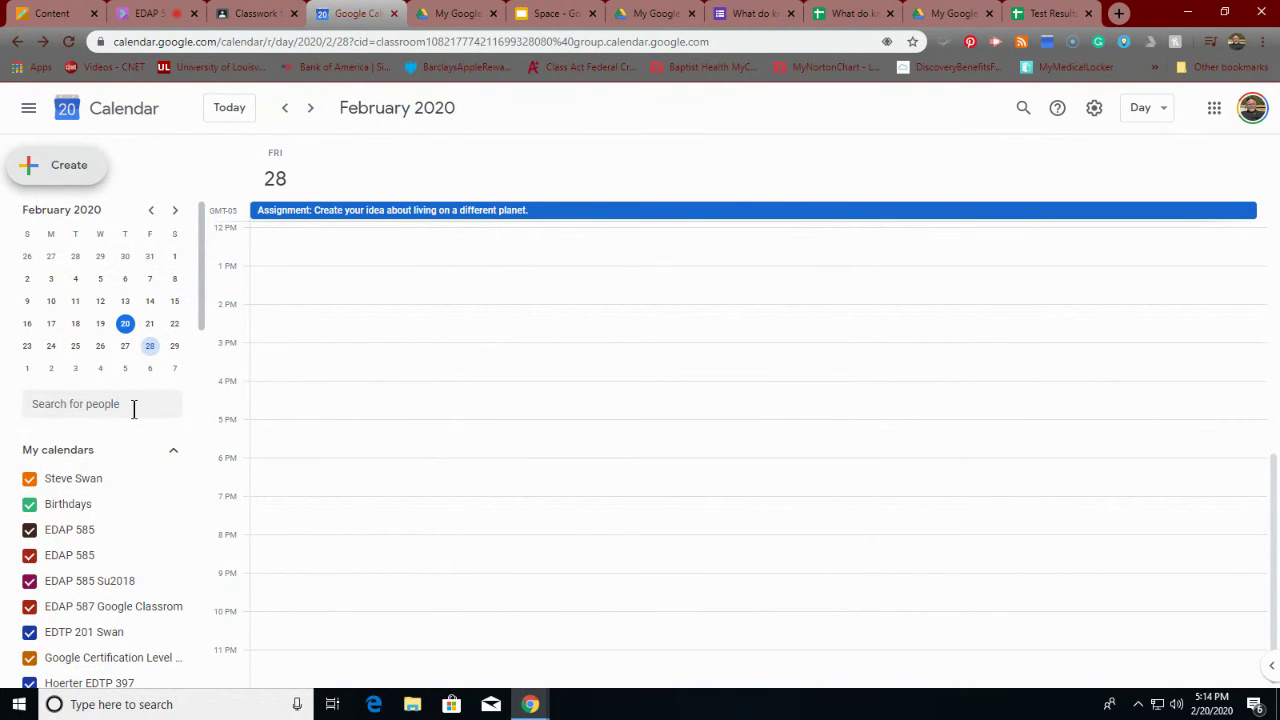
pyautogui.scroll(-3, 127, 457)
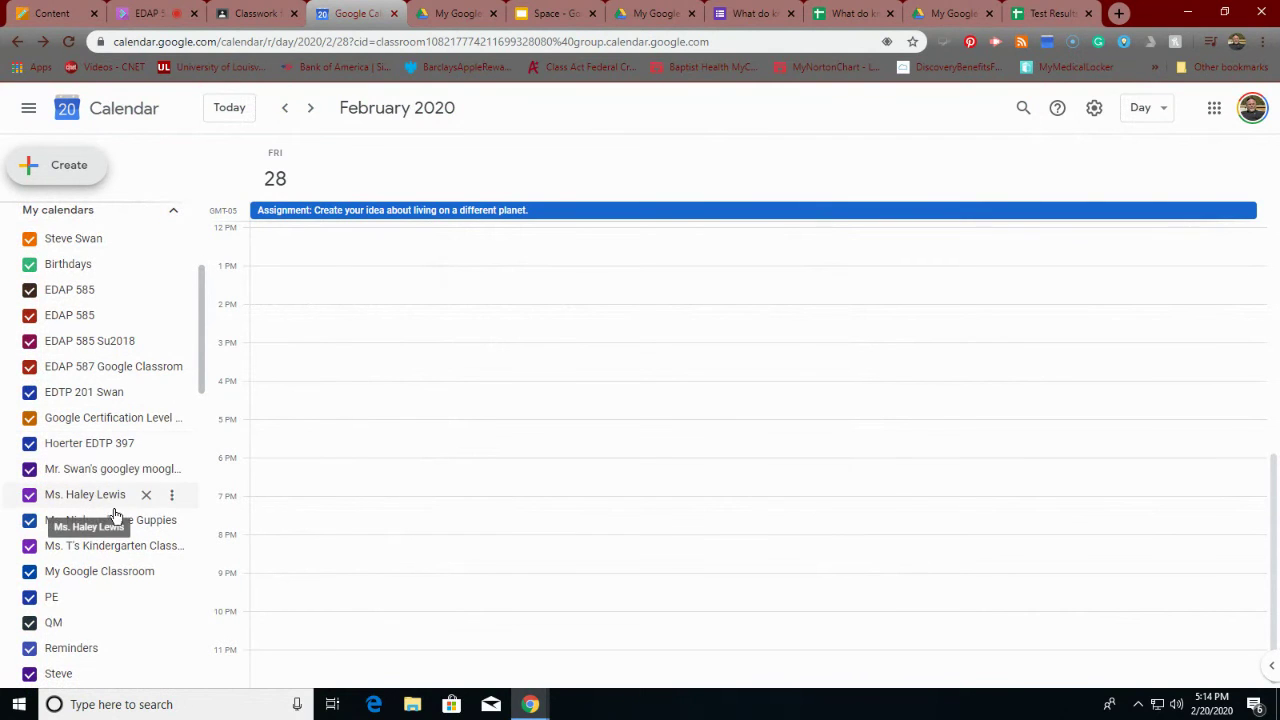
pyautogui.click(58, 495)
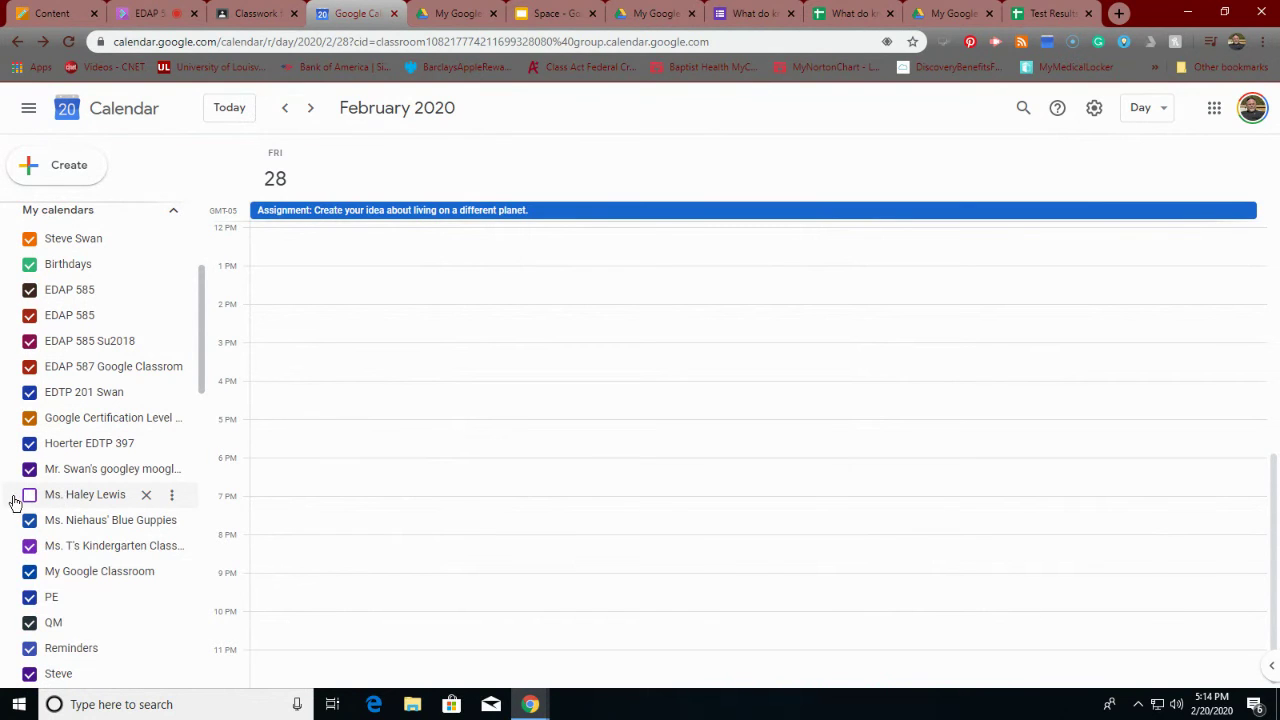
pyautogui.click(28, 496)
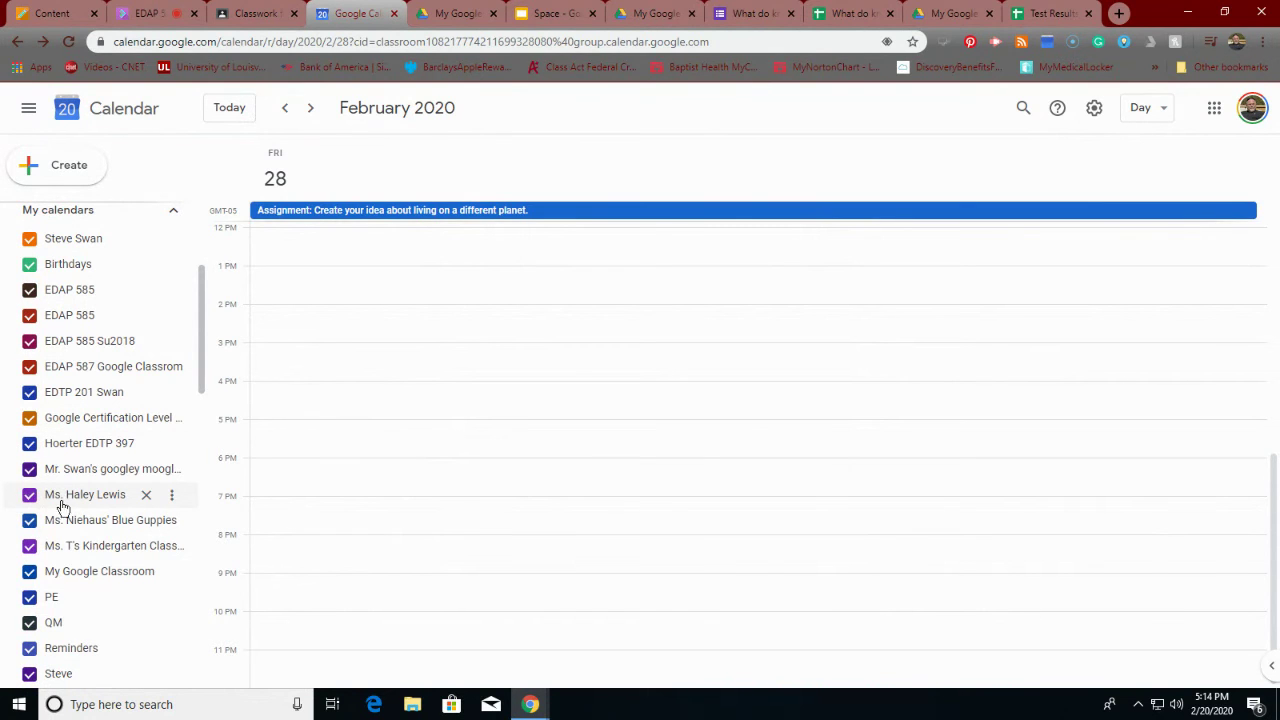
pyautogui.click(173, 499)
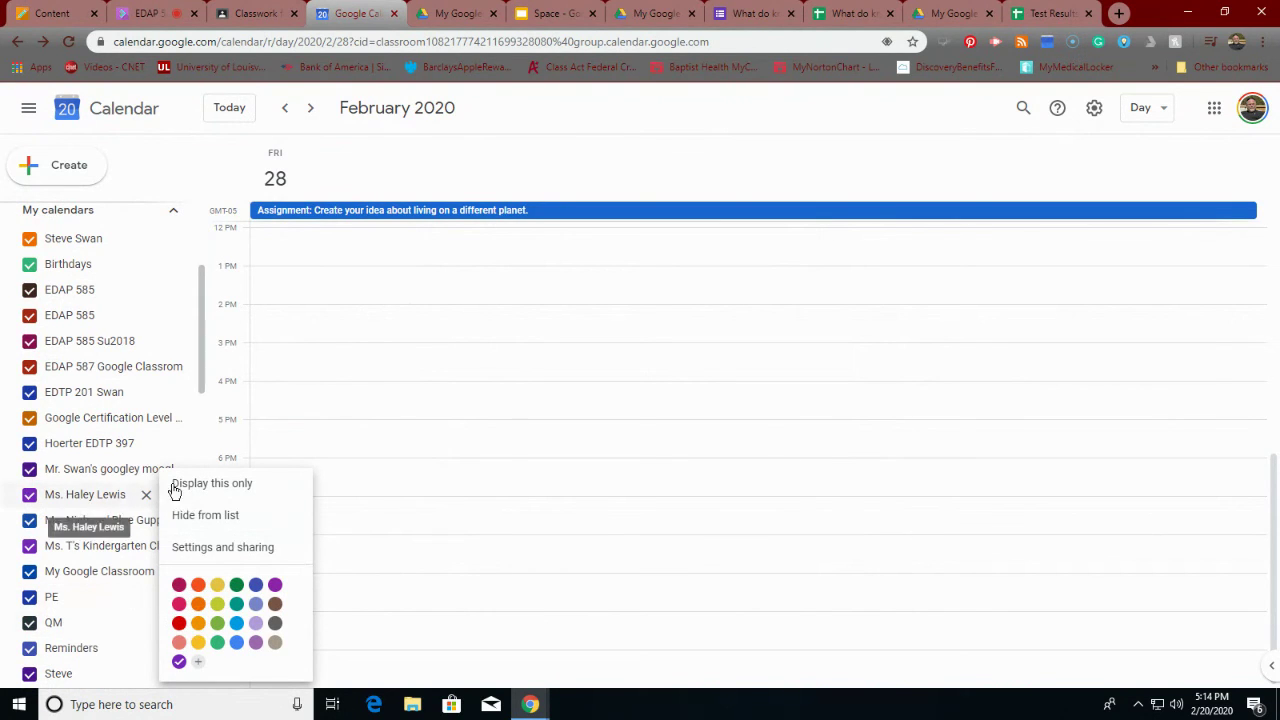
pyautogui.click(380, 537)
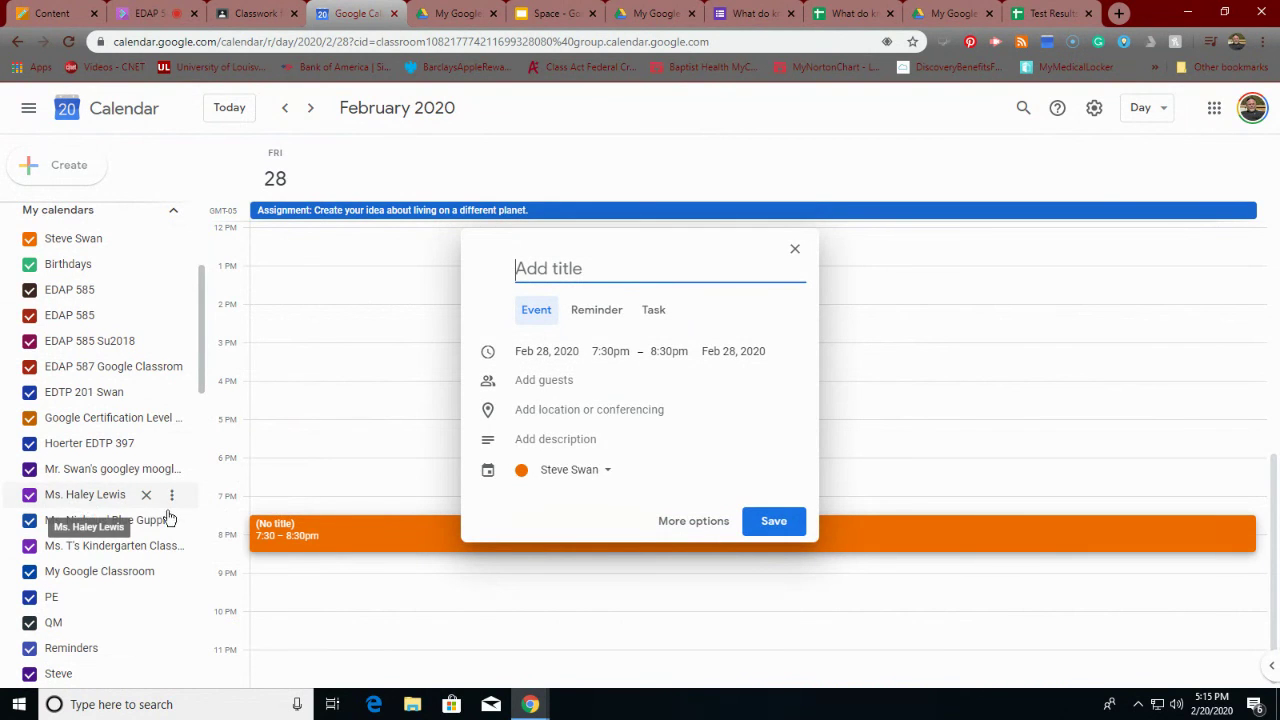
pyautogui.click(794, 249)
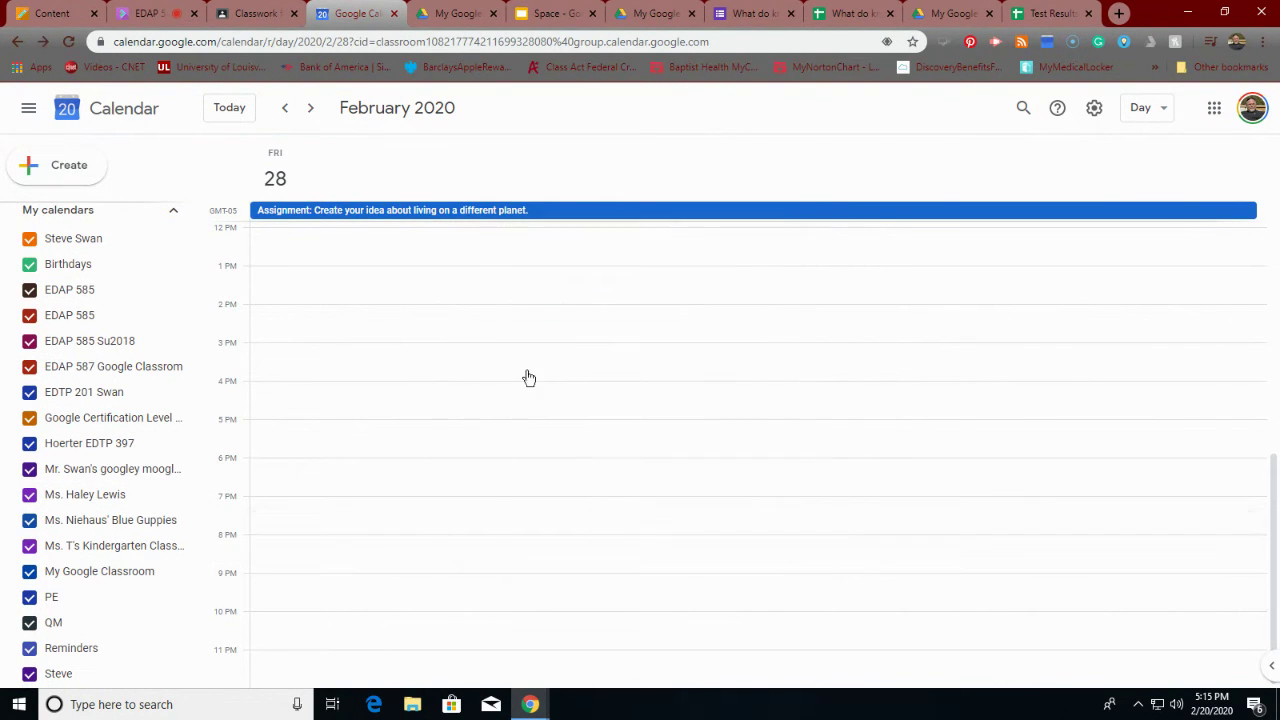
pyautogui.click(71, 498)
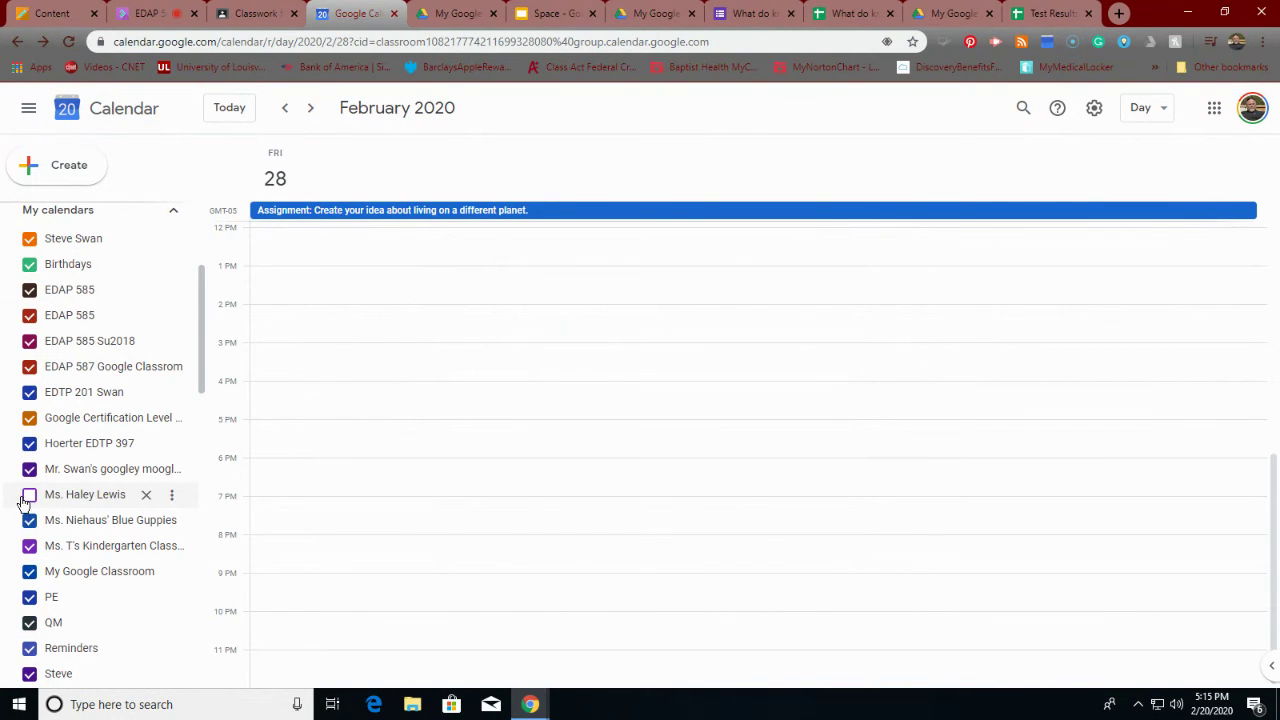
pyautogui.click(27, 496)
pyautogui.scroll(3, 51, 343)
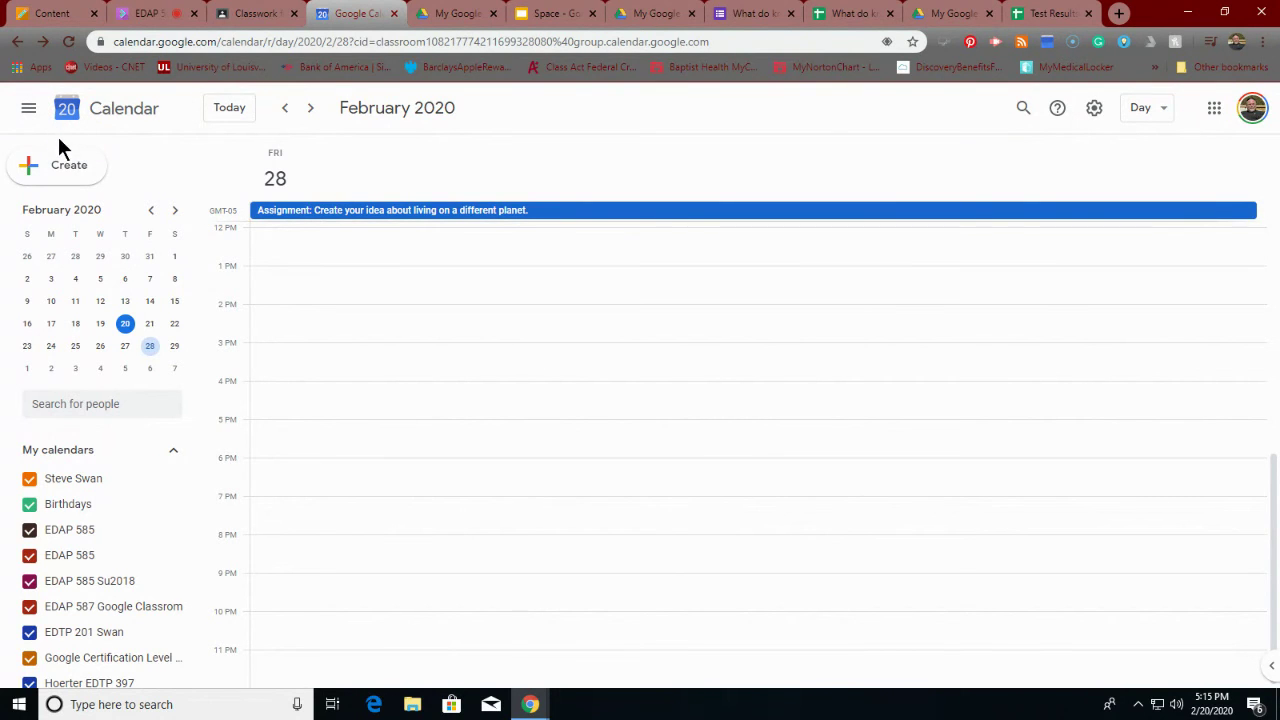
# Cycle the calendar through Week, Month, Schedule, Year and 4-day views.
pyautogui.click(1164, 117)
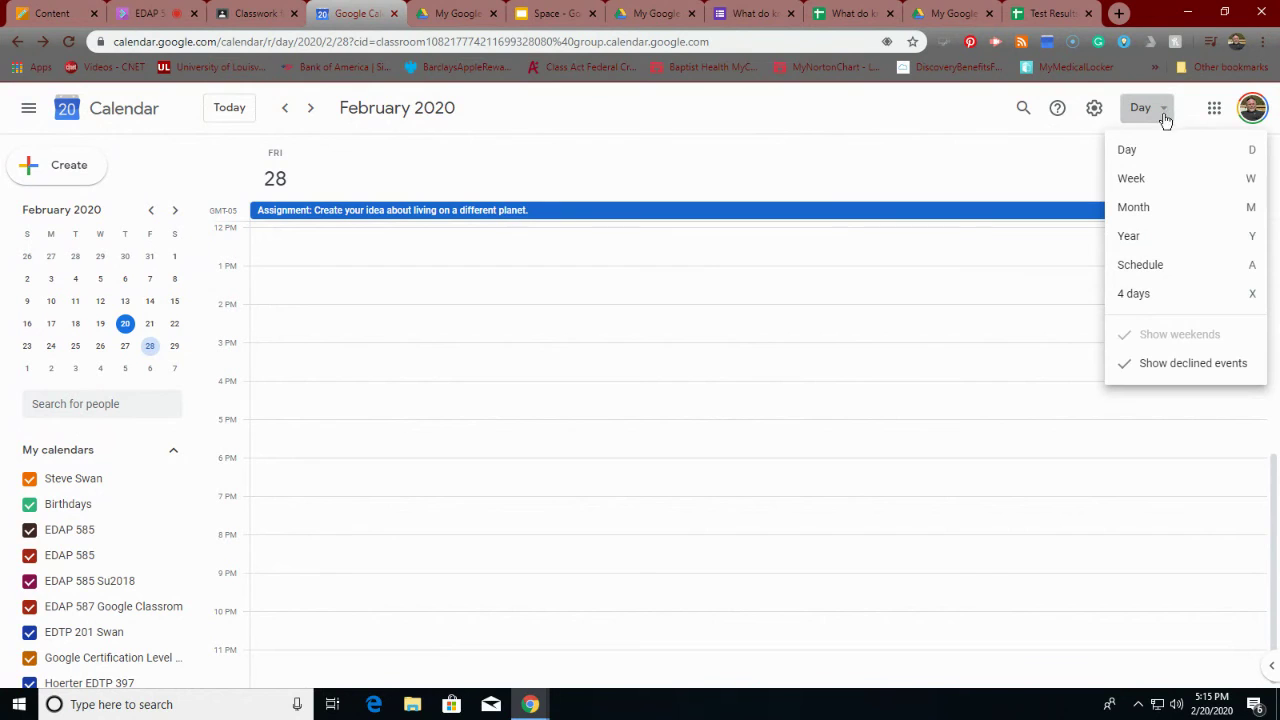
pyautogui.click(1133, 182)
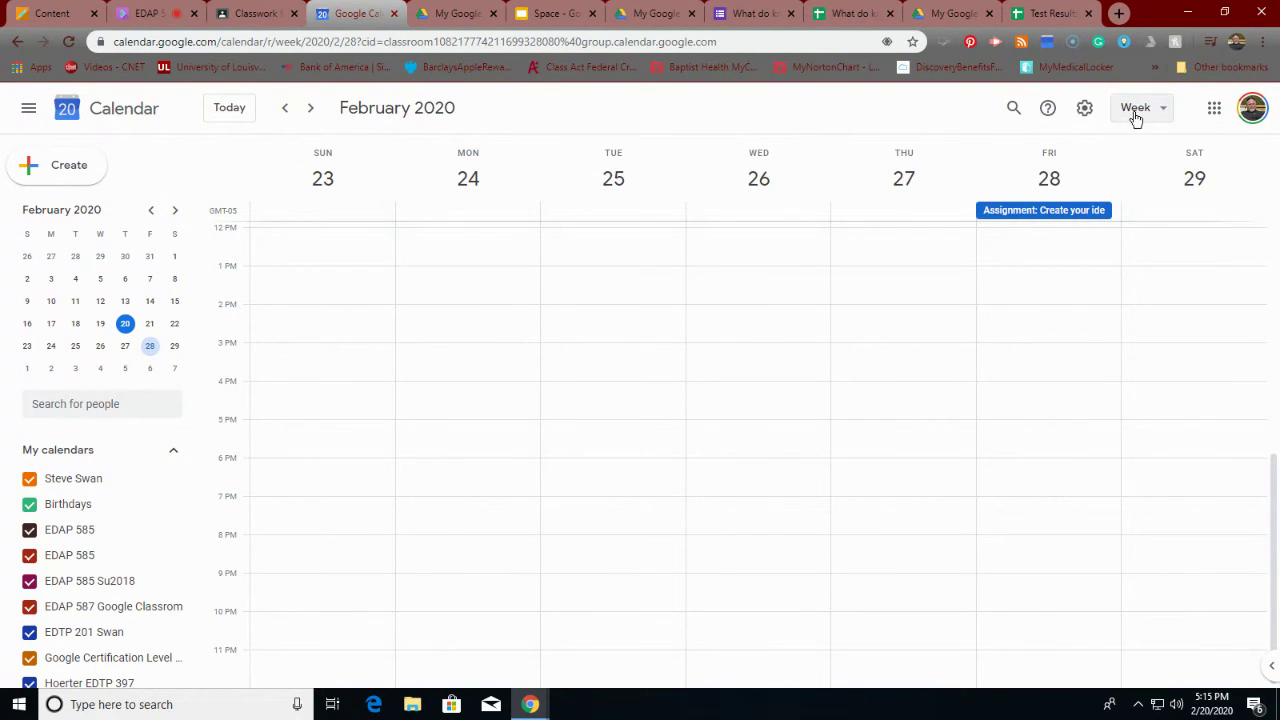
pyautogui.click(1135, 110)
pyautogui.click(1132, 207)
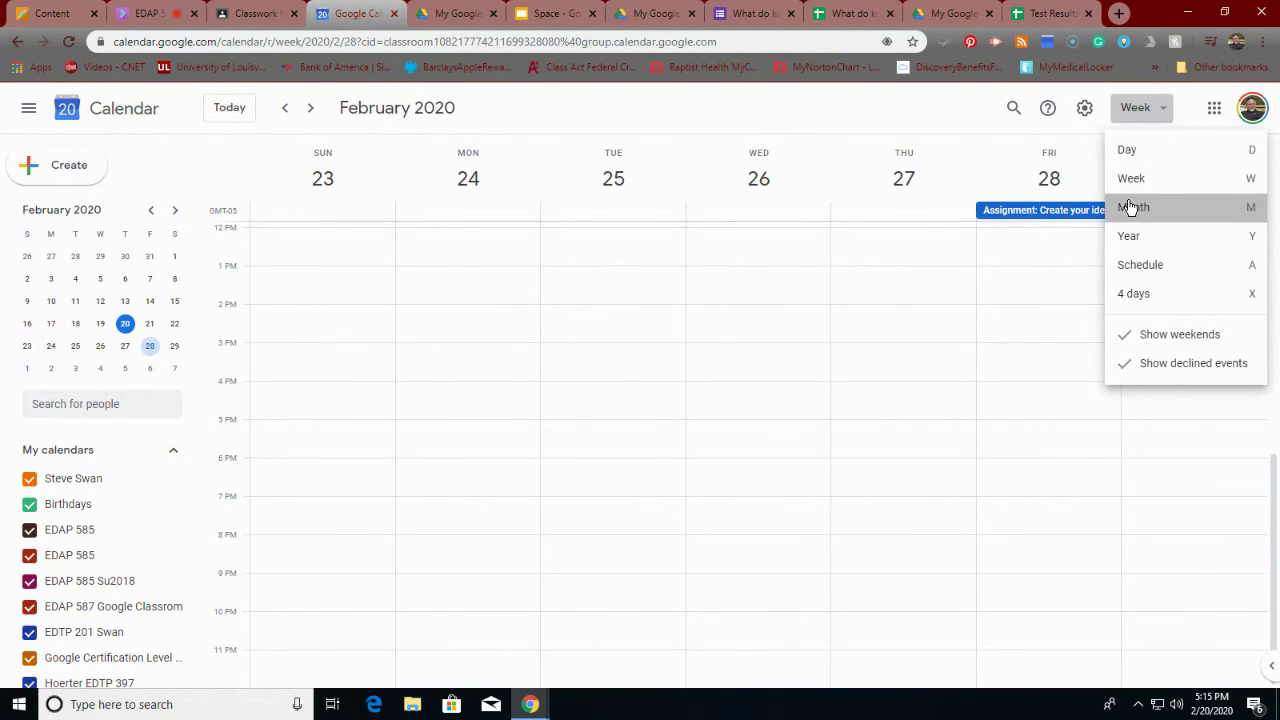
pyautogui.click(1137, 117)
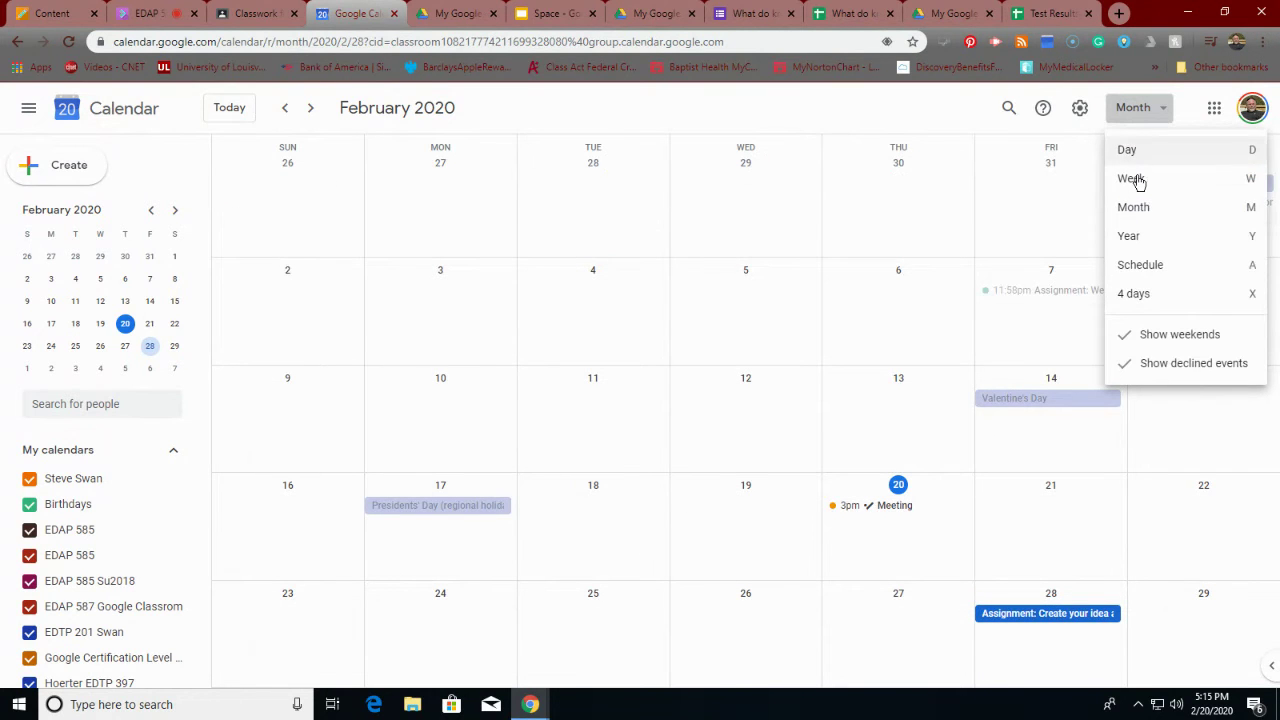
pyautogui.click(1137, 270)
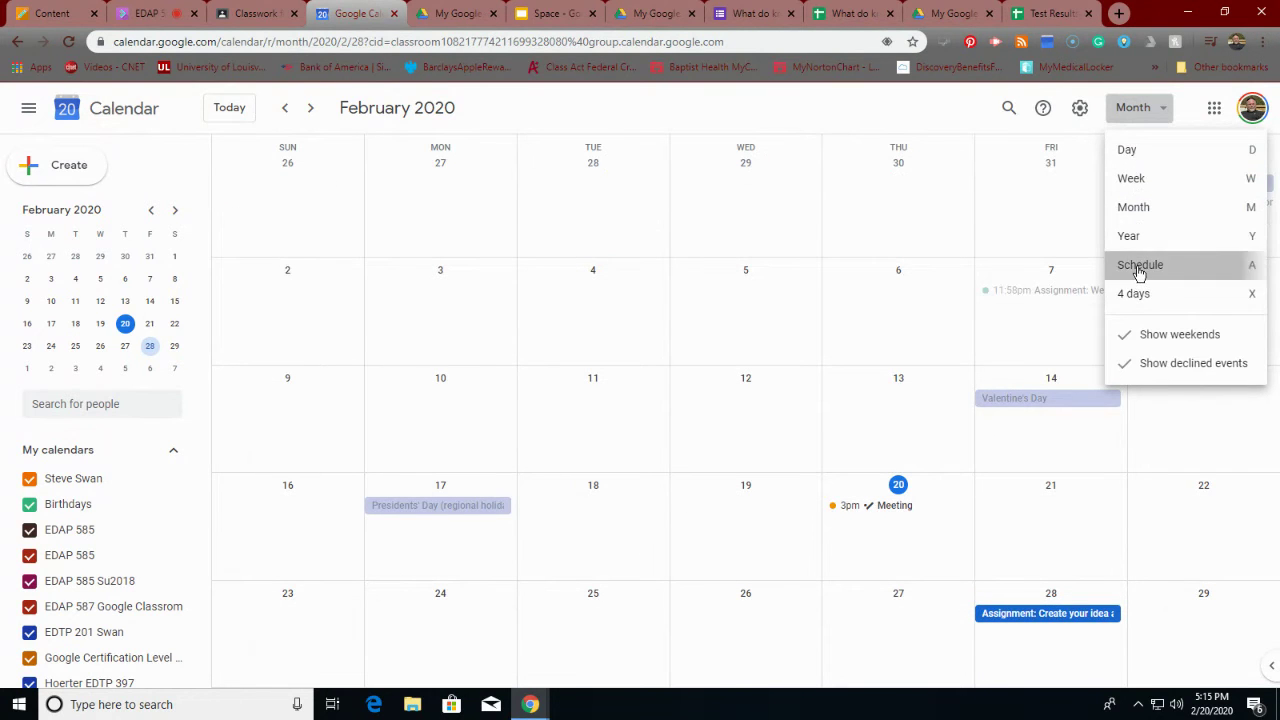
pyautogui.click(1133, 116)
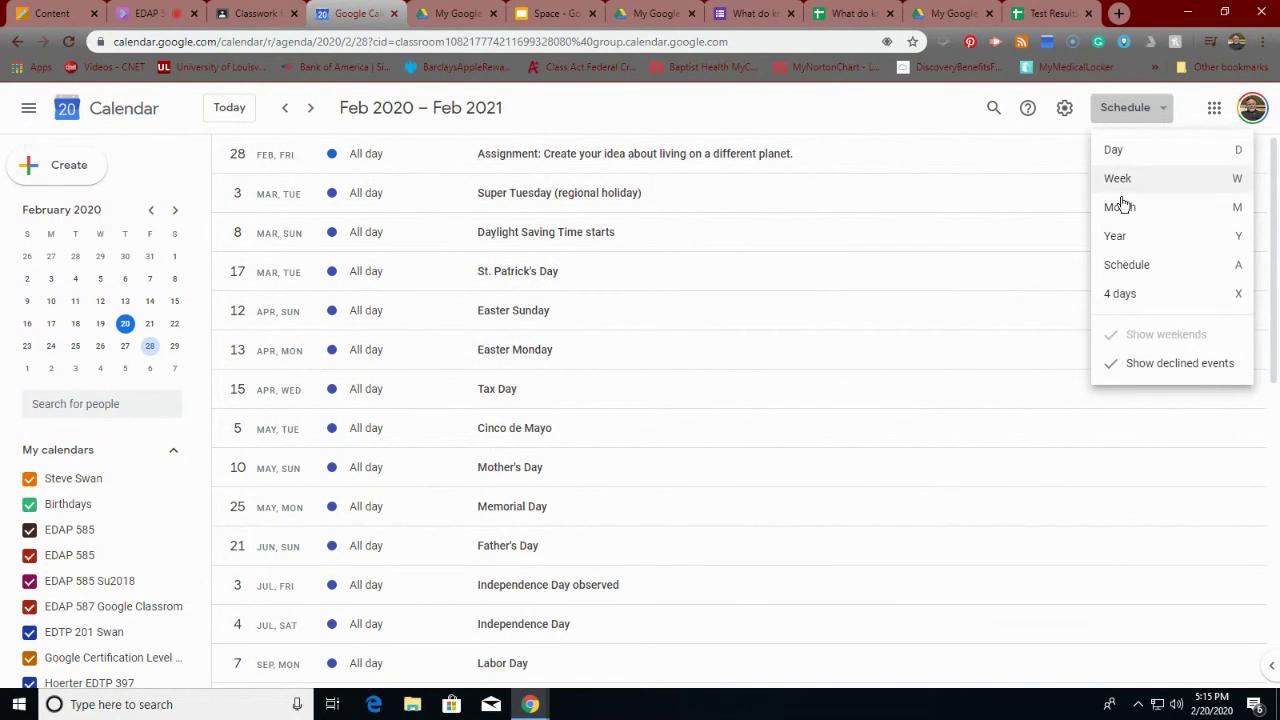
pyautogui.click(1127, 241)
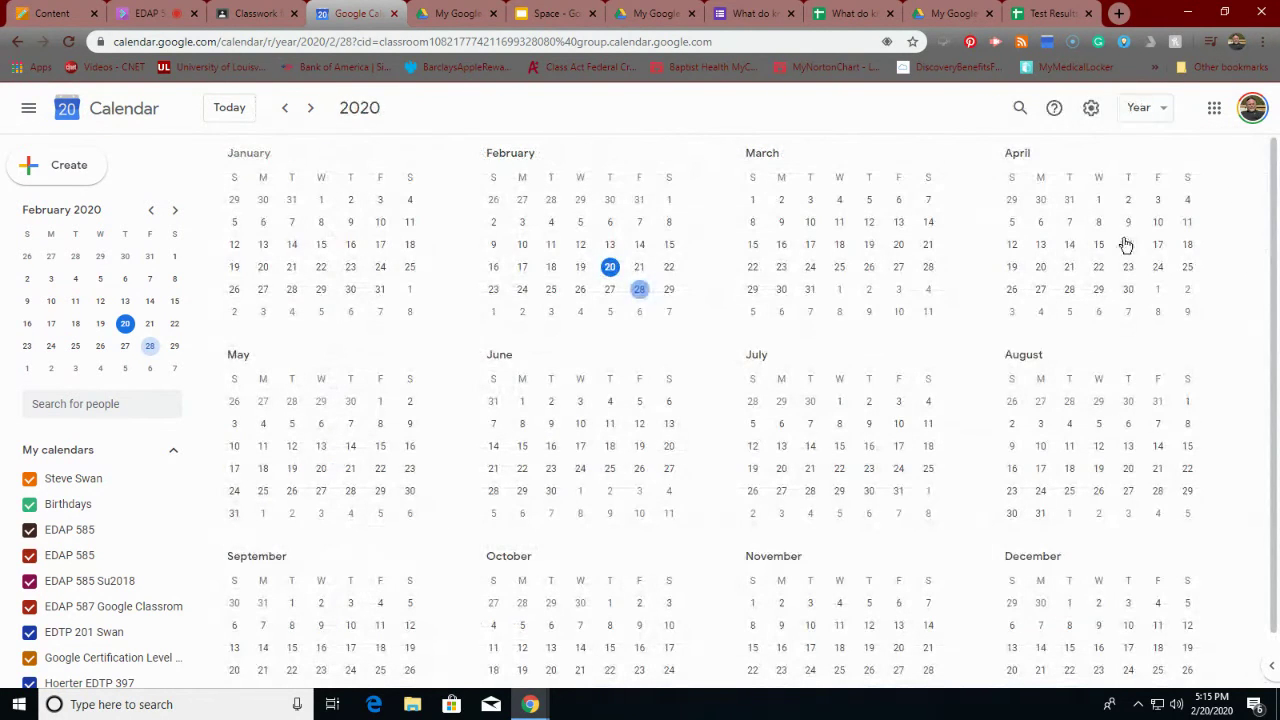
pyautogui.click(1147, 112)
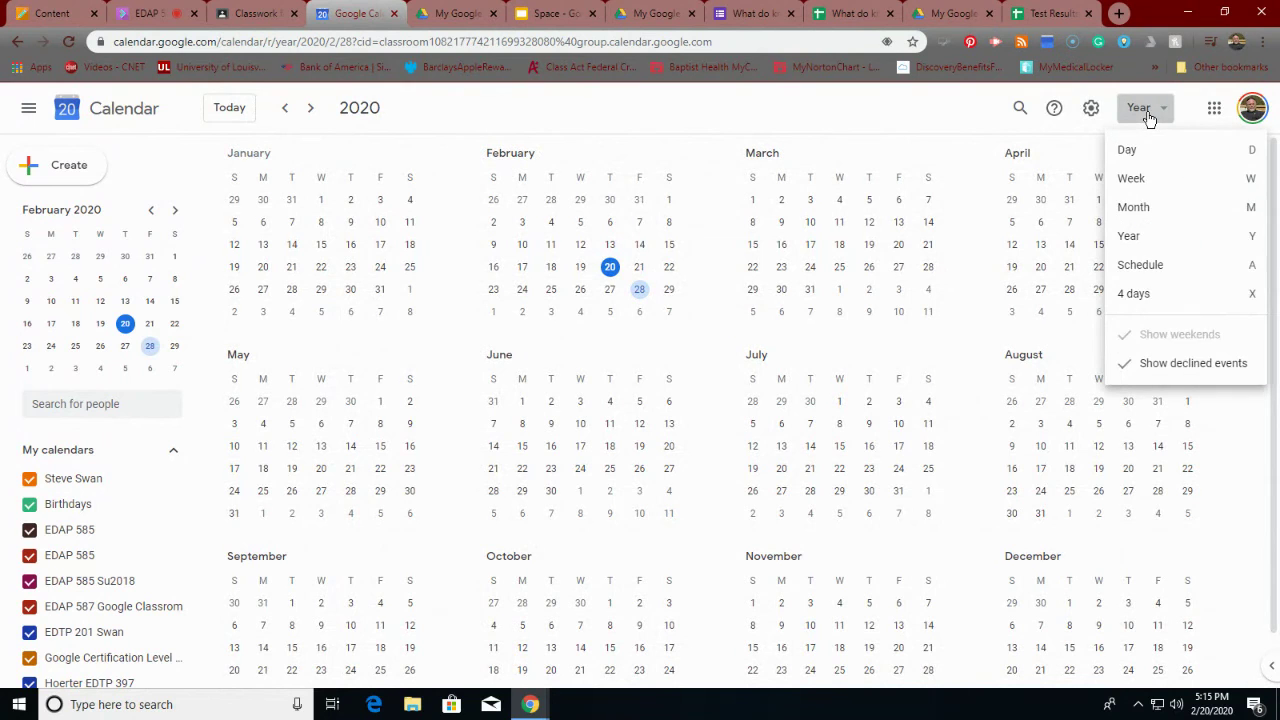
pyautogui.click(1133, 296)
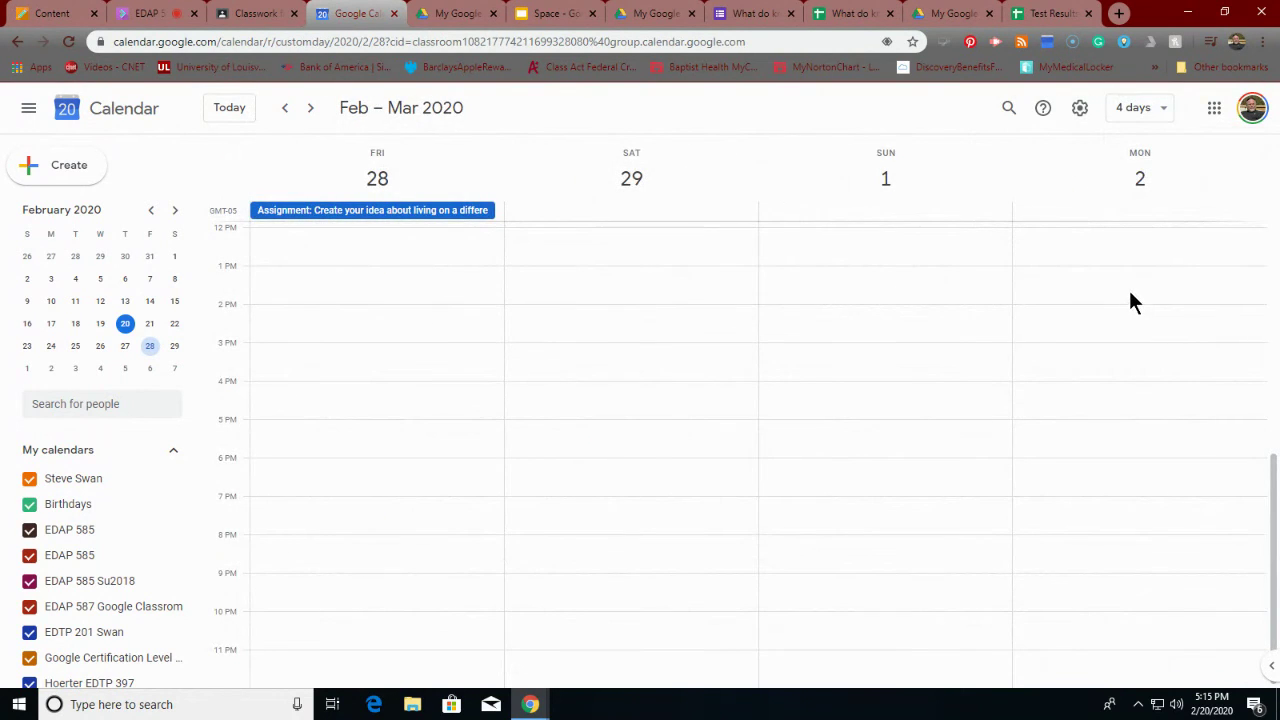
# Return to Week view, then reopen the class calendar in a new tab from Classwork.
pyautogui.click(1164, 110)
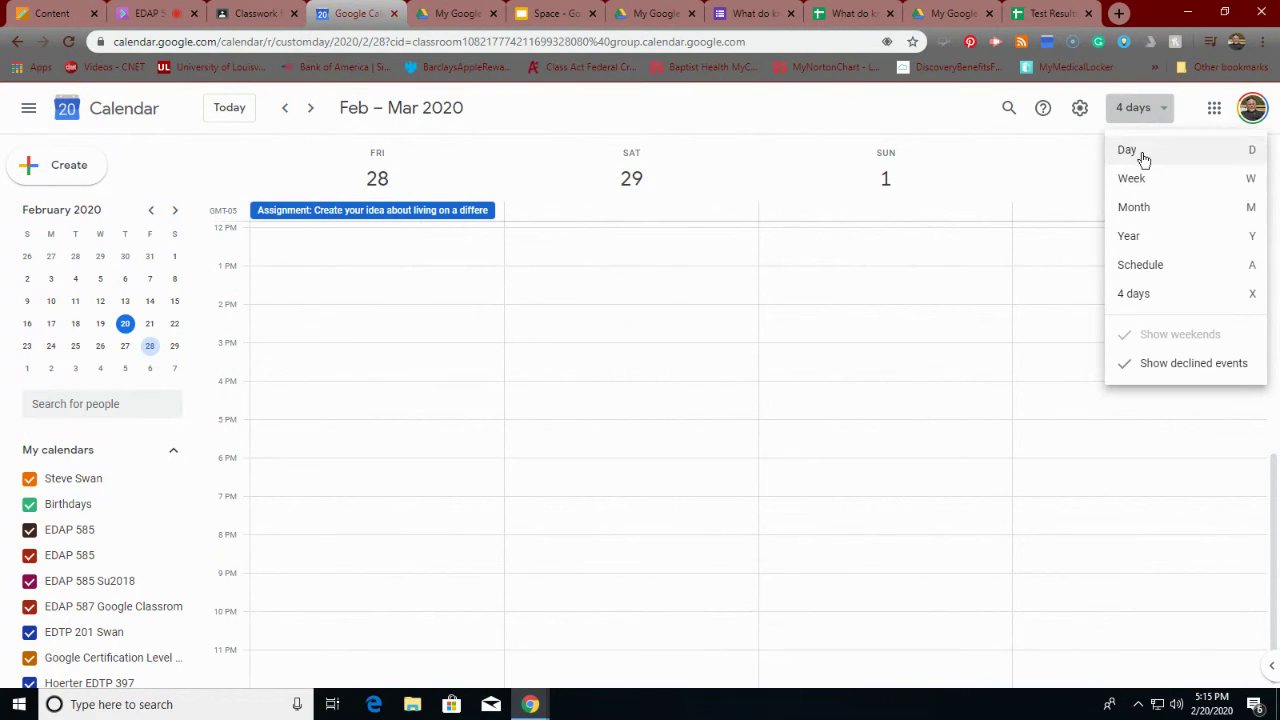
pyautogui.click(1138, 186)
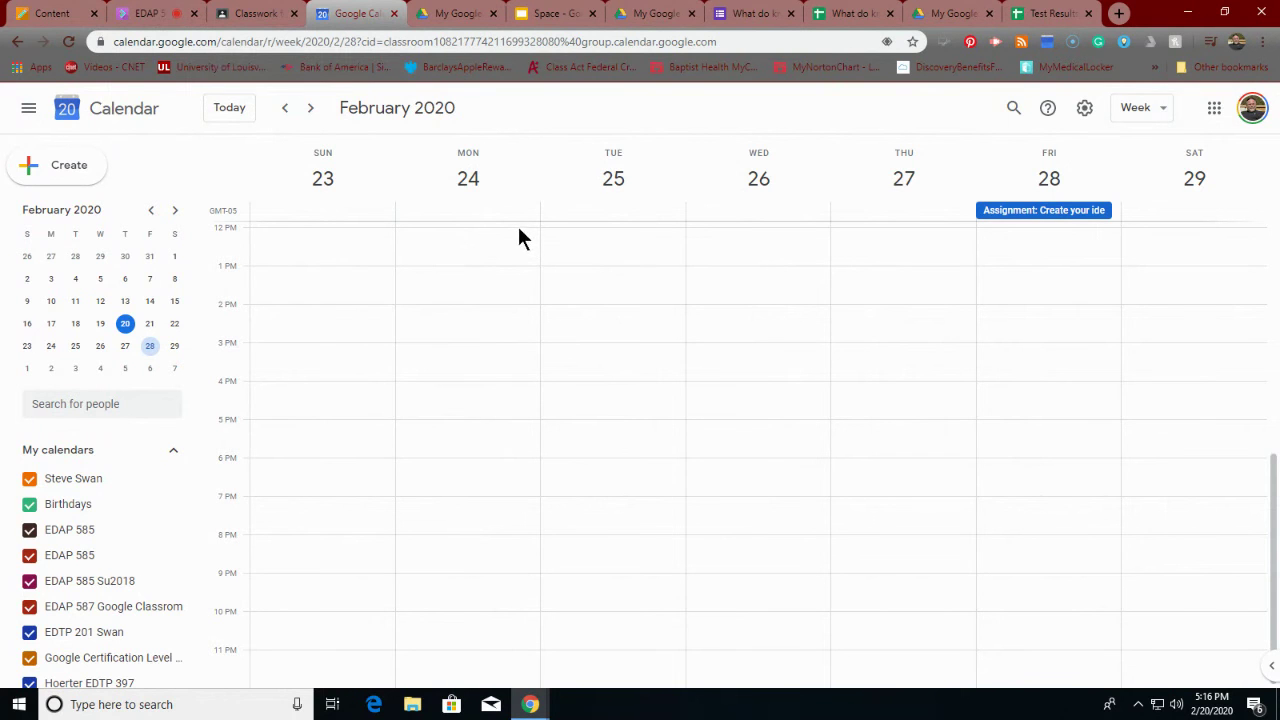
pyautogui.click(247, 18)
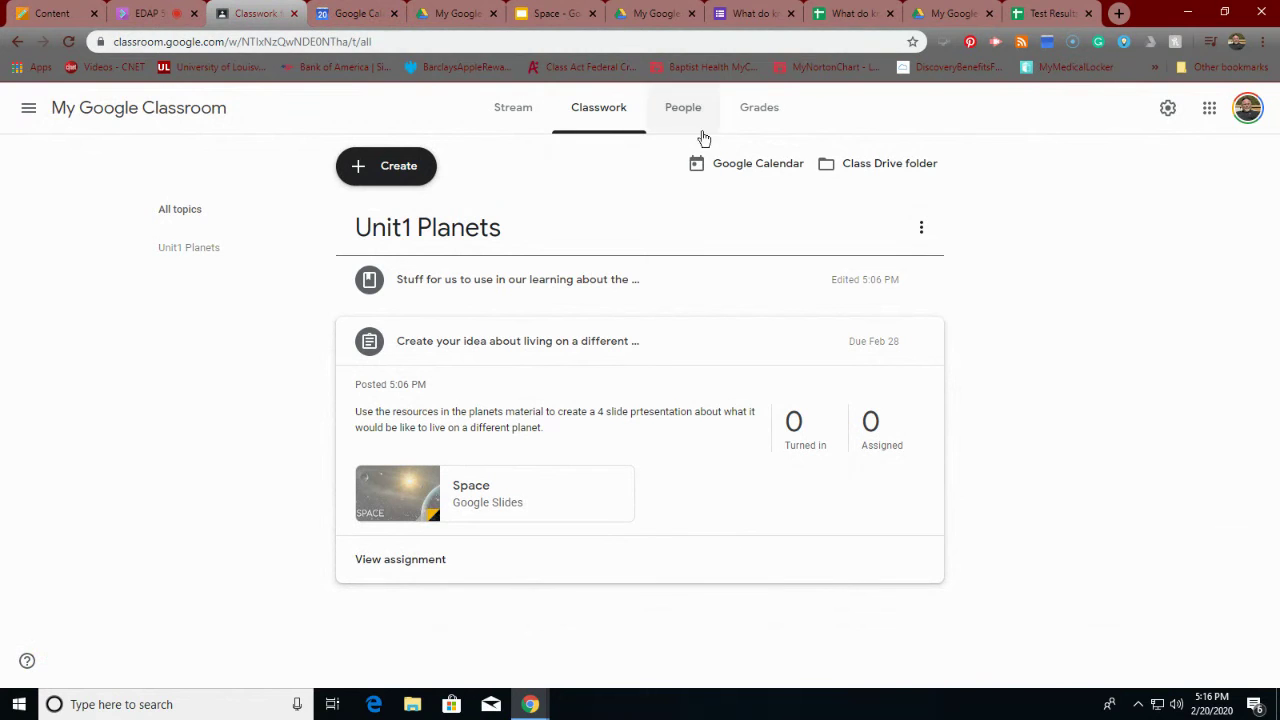
pyautogui.click(761, 166)
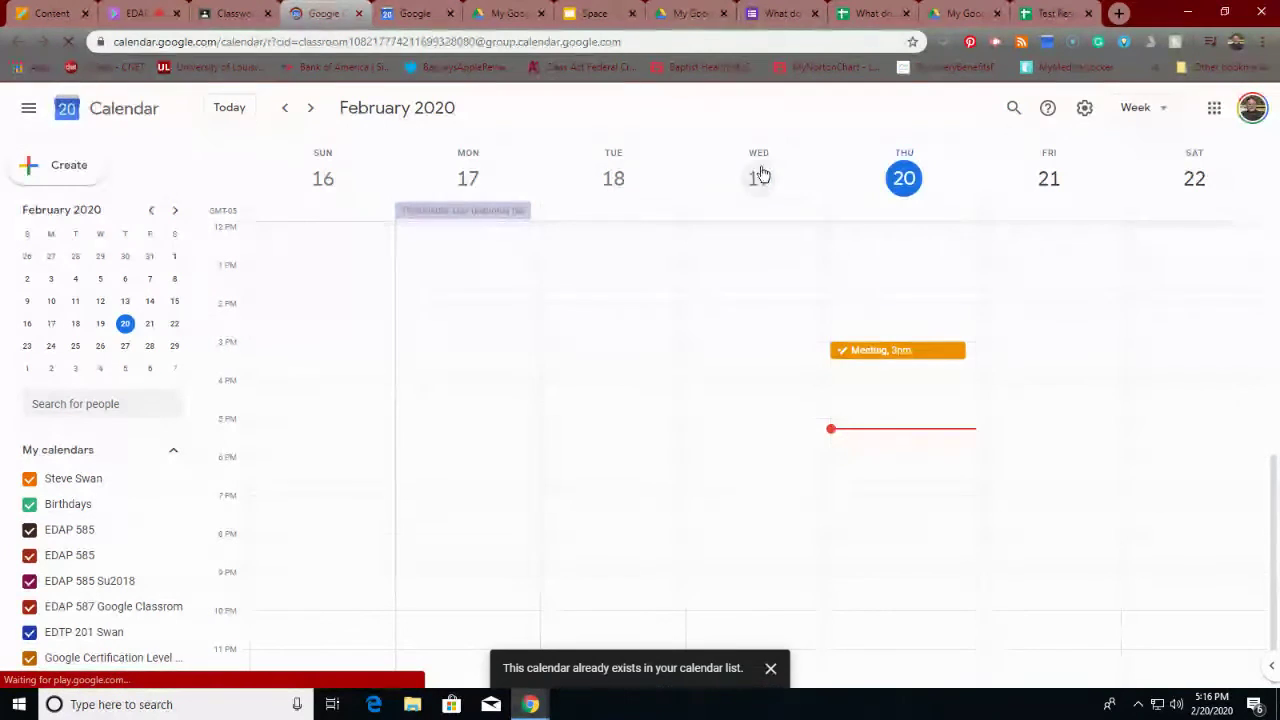
# Keep the week view and allow Google Calendar to open web calendar links.
pyautogui.click(1150, 108)
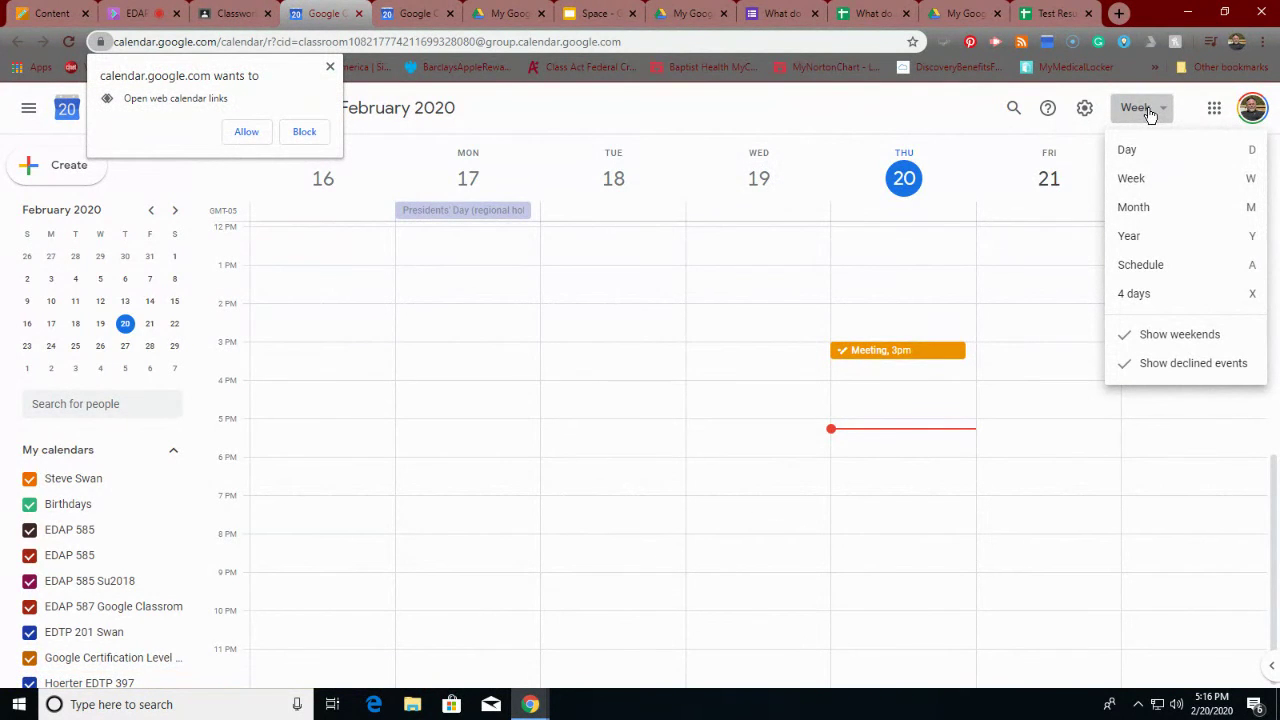
pyautogui.click(1134, 192)
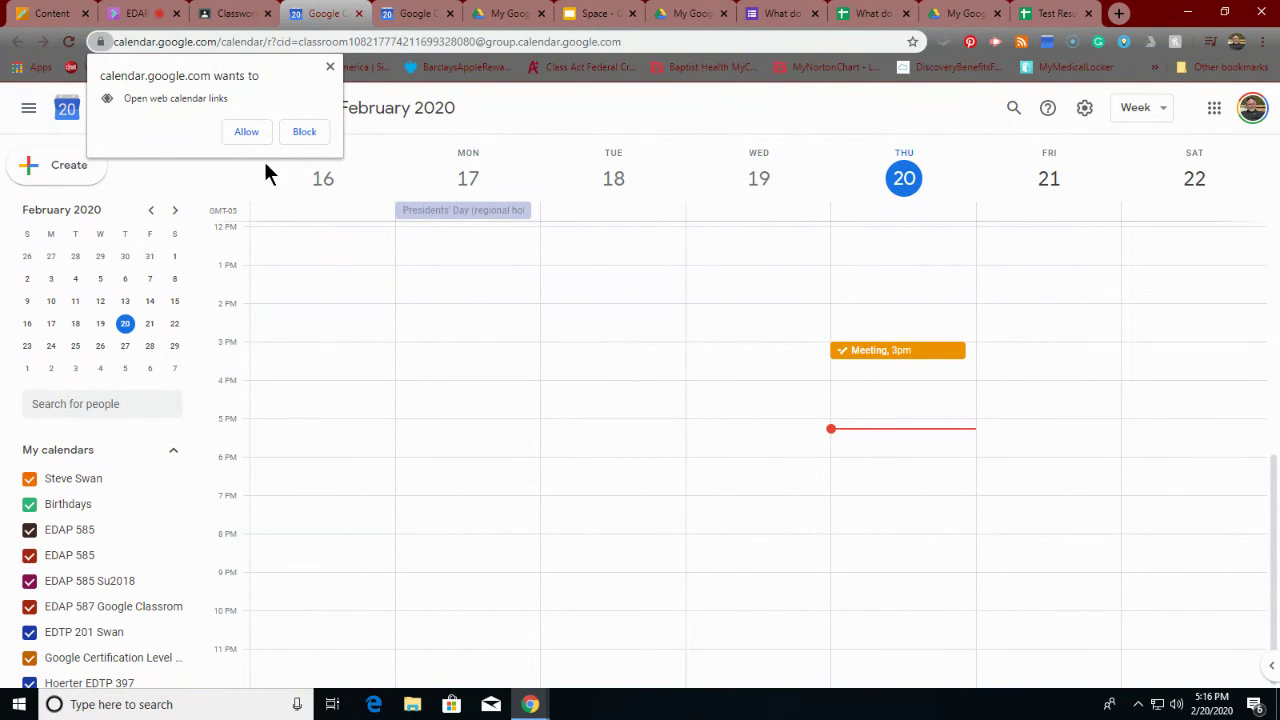
pyautogui.click(254, 131)
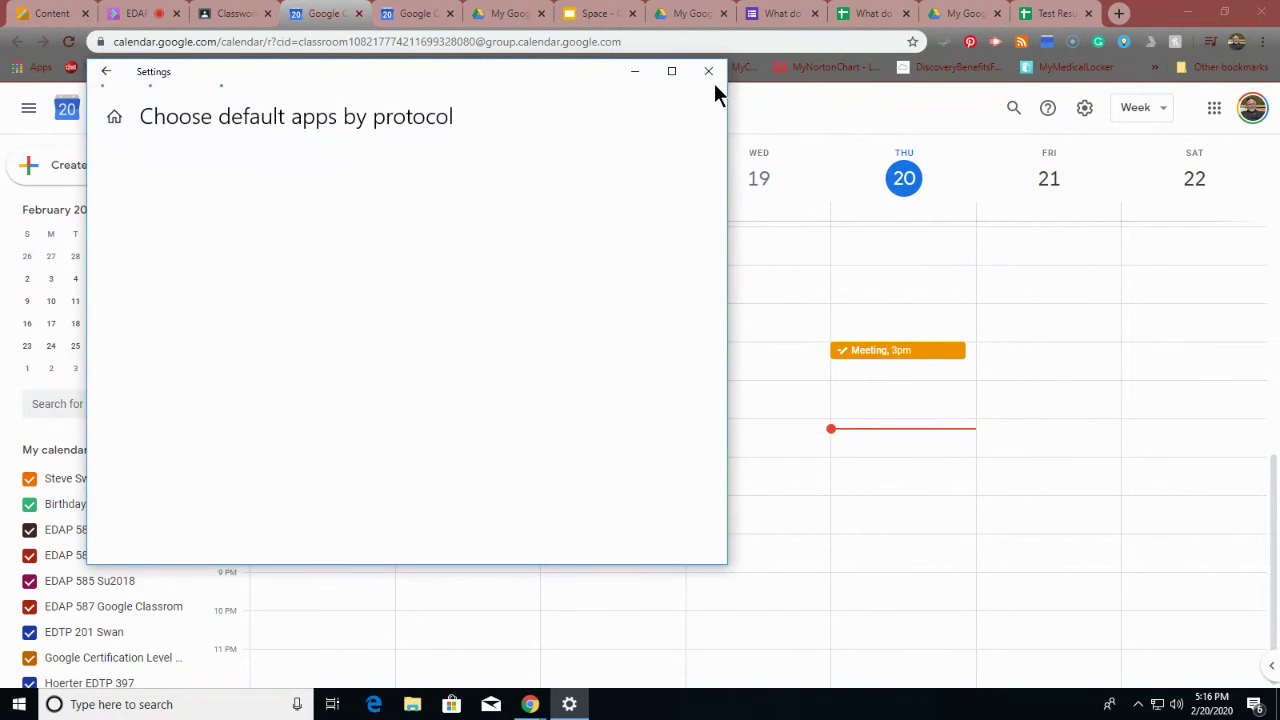
pyautogui.click(707, 73)
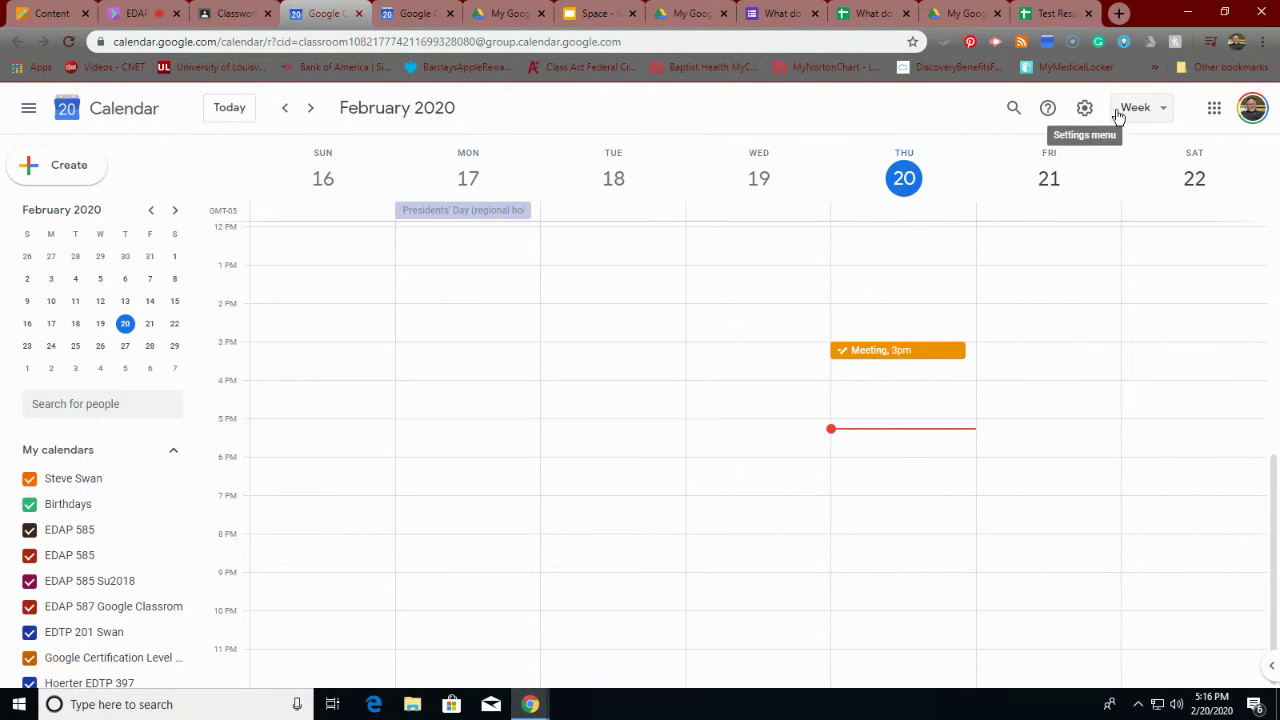
# Show the class calendar as the February 2020 month, then go back to Classwork.
pyautogui.click(1164, 116)
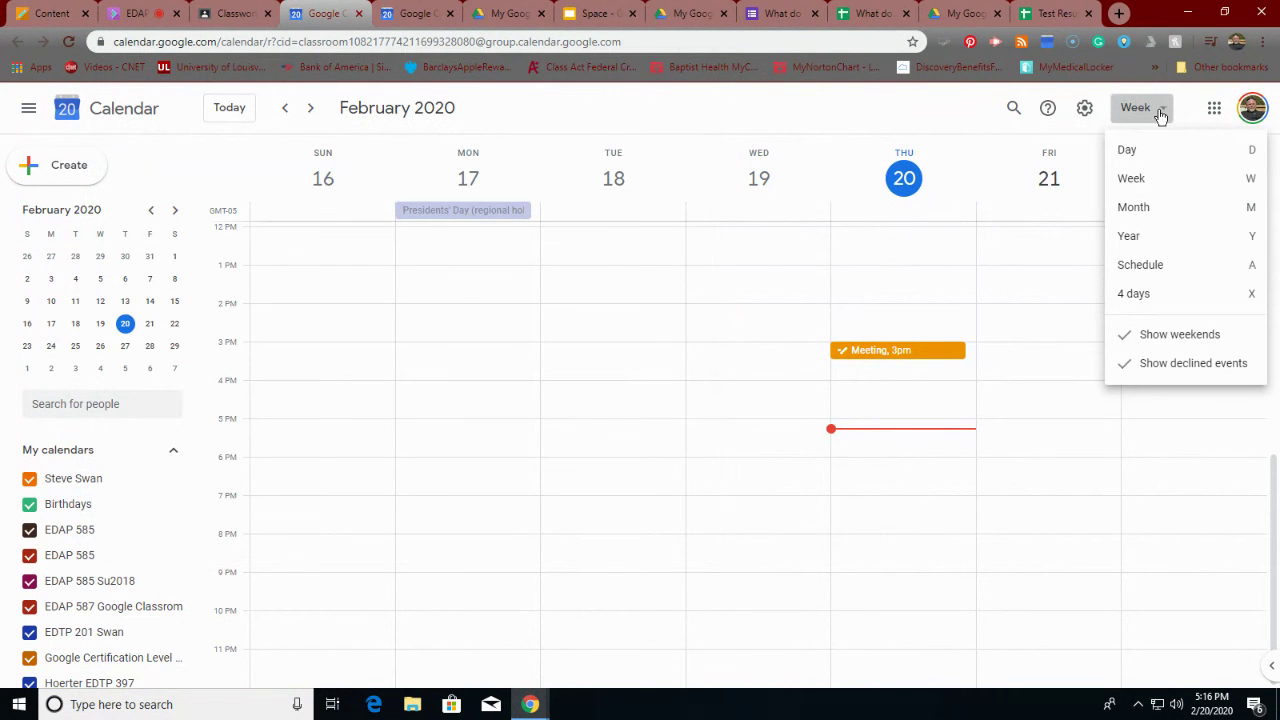
pyautogui.click(1130, 207)
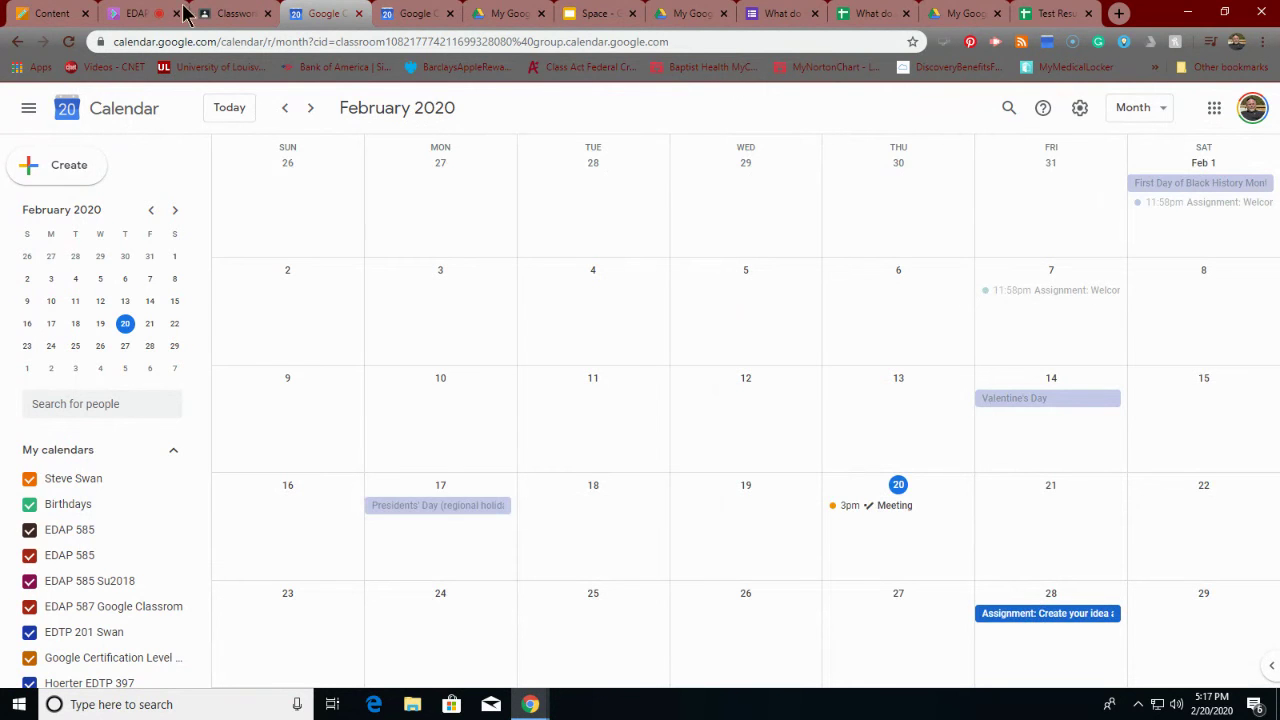
pyautogui.click(237, 20)
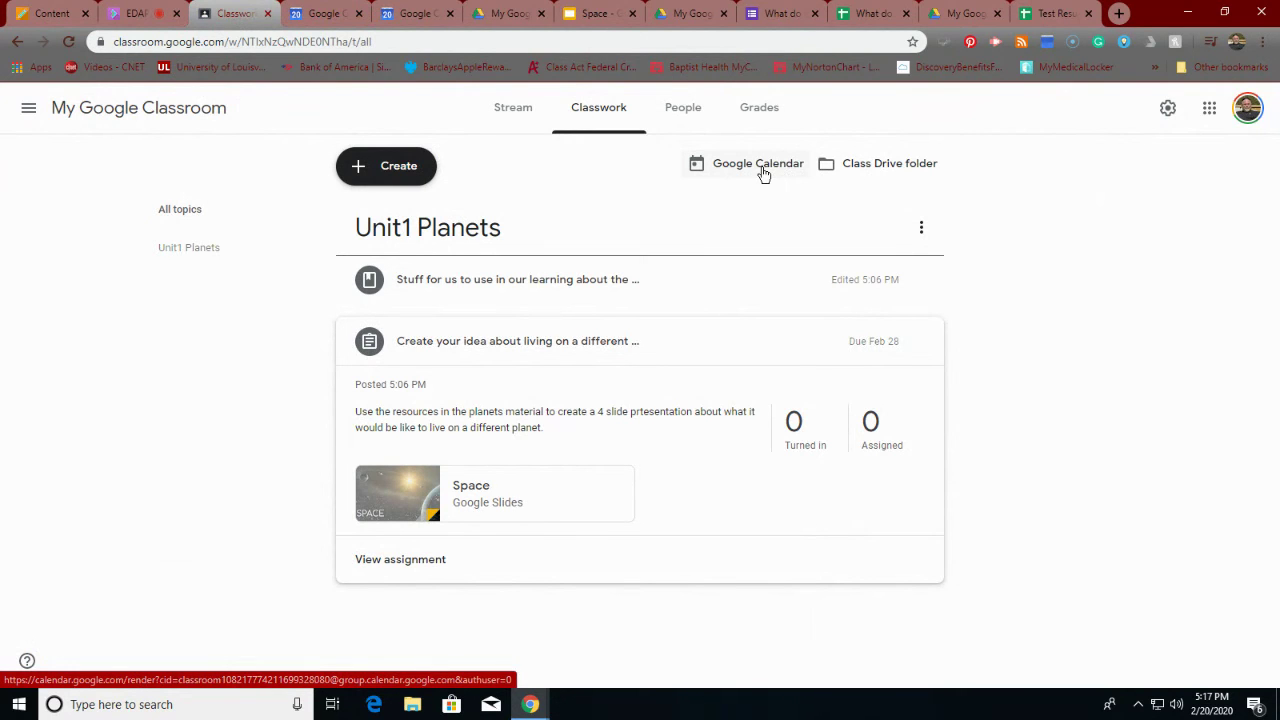
# Open the class Drive folder and add a new folder named 'Unit 2 Sun and Stars'.
pyautogui.click(862, 164)
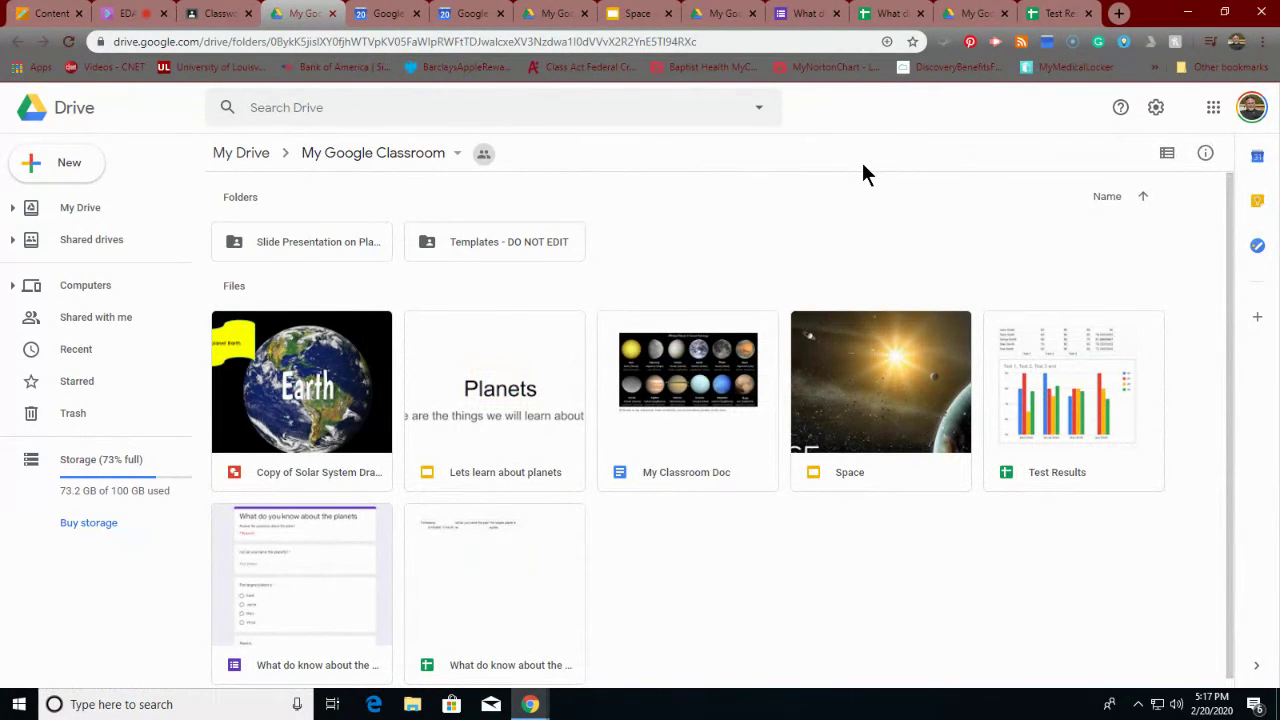
pyautogui.click(398, 158)
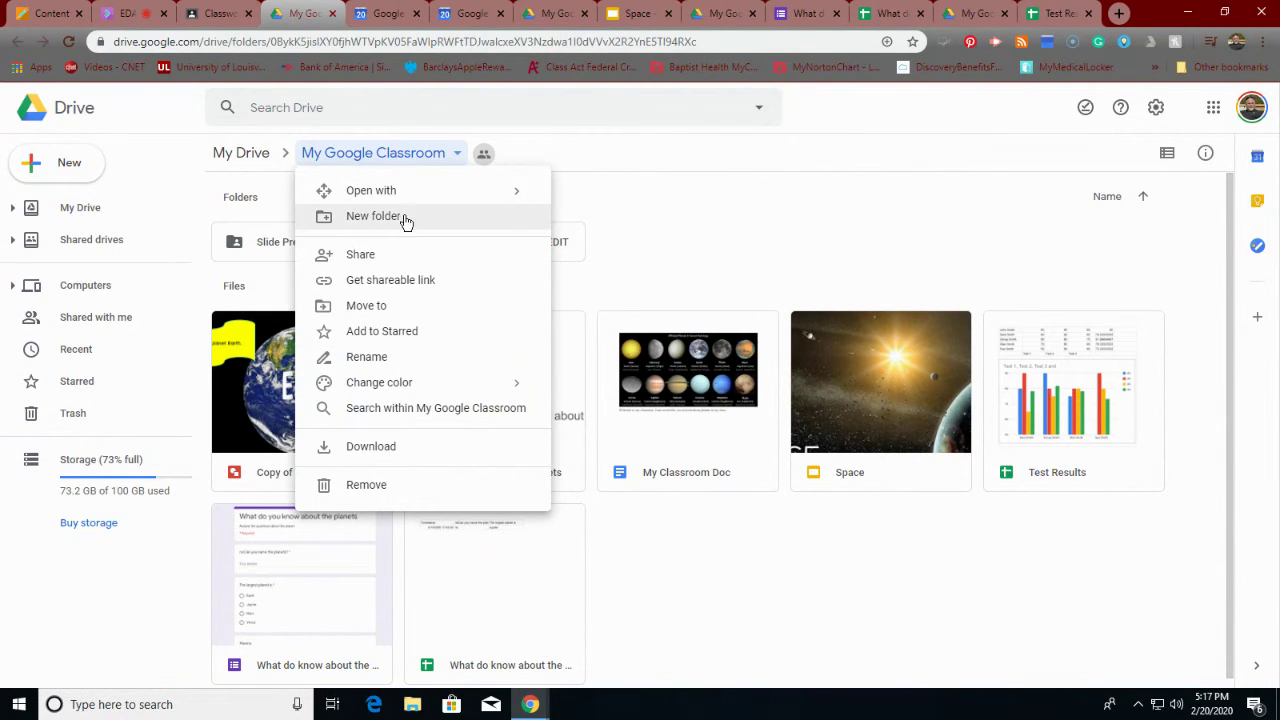
pyautogui.click(638, 234)
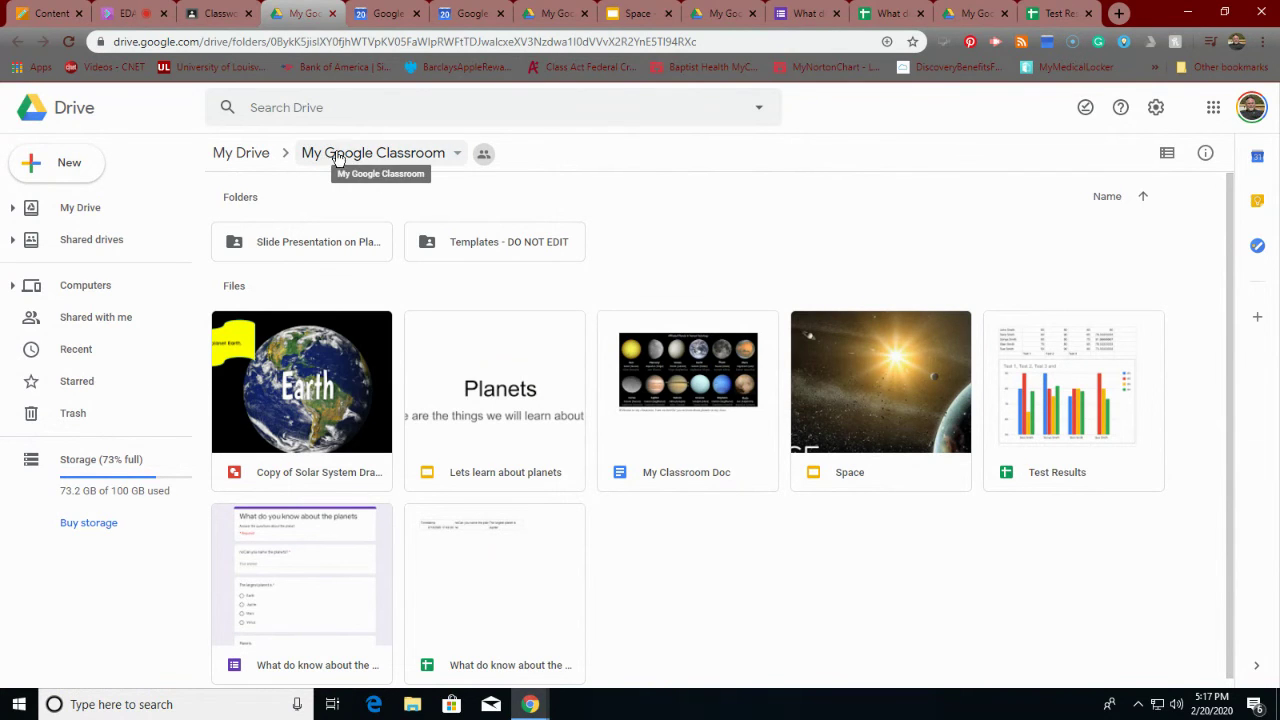
pyautogui.click(458, 155)
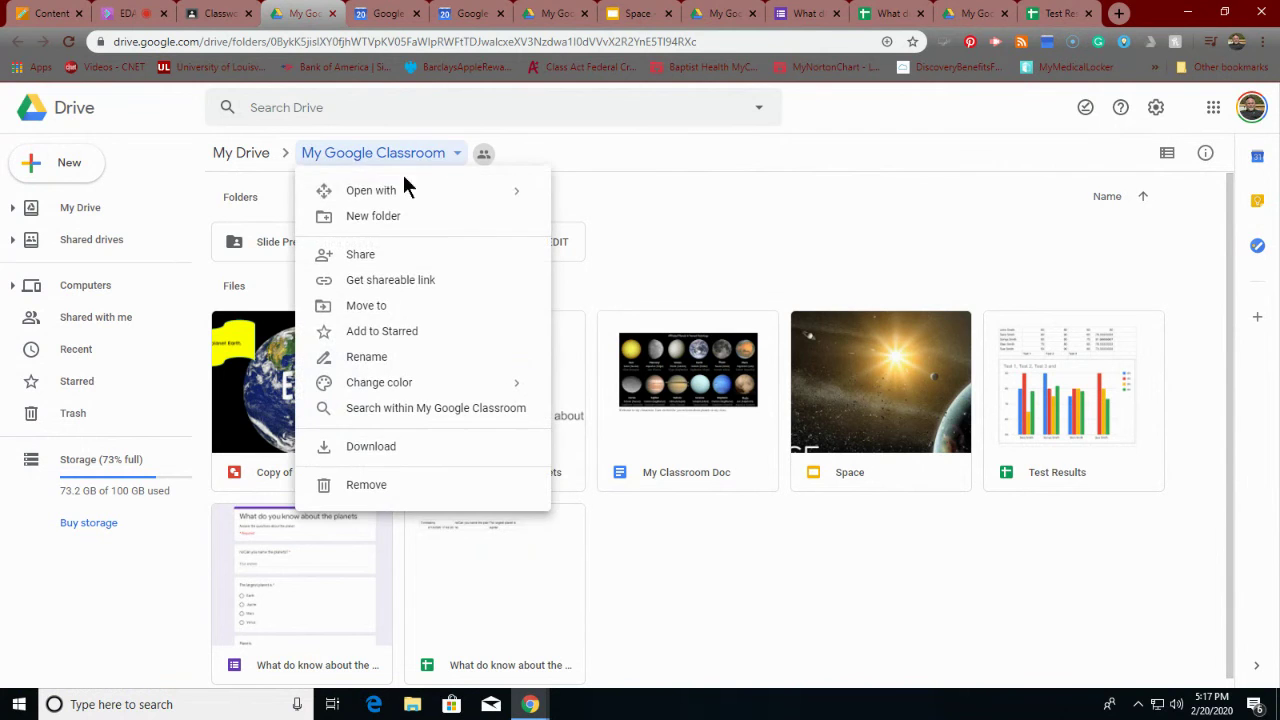
pyautogui.click(373, 224)
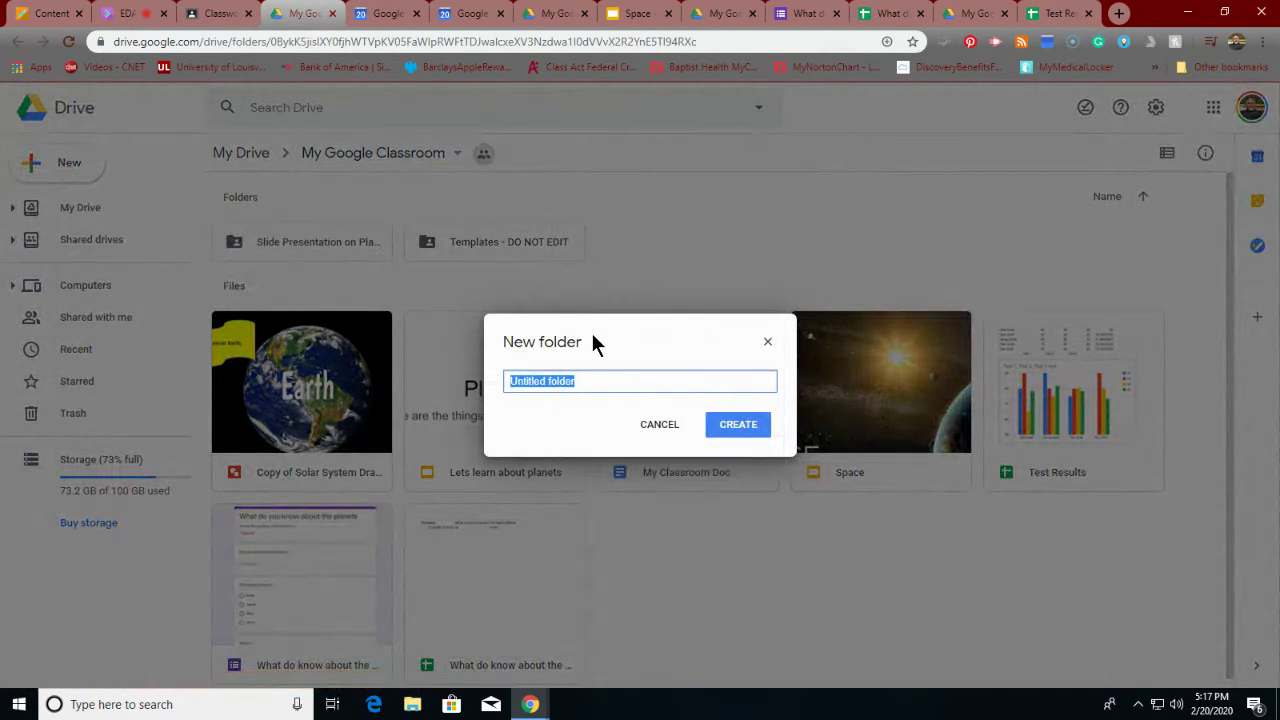
pyautogui.write('Unit 2 Sun and St')
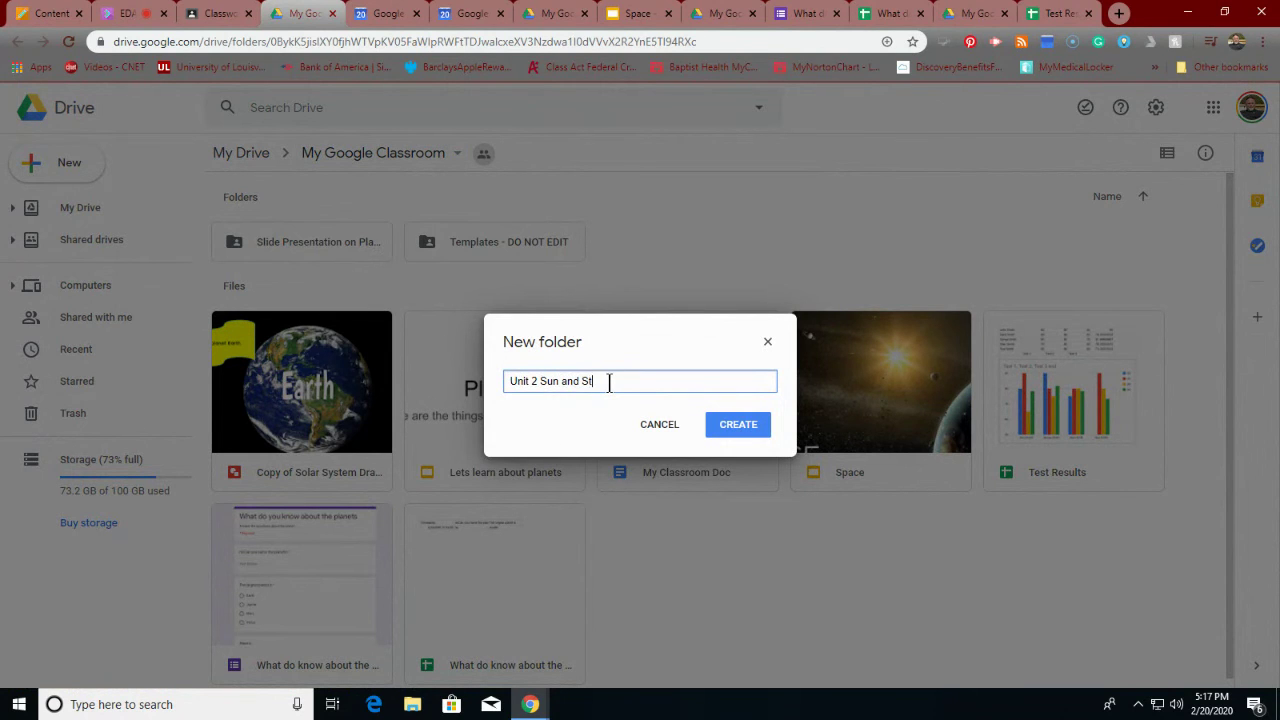
pyautogui.write('rs')
pyautogui.click(738, 424)
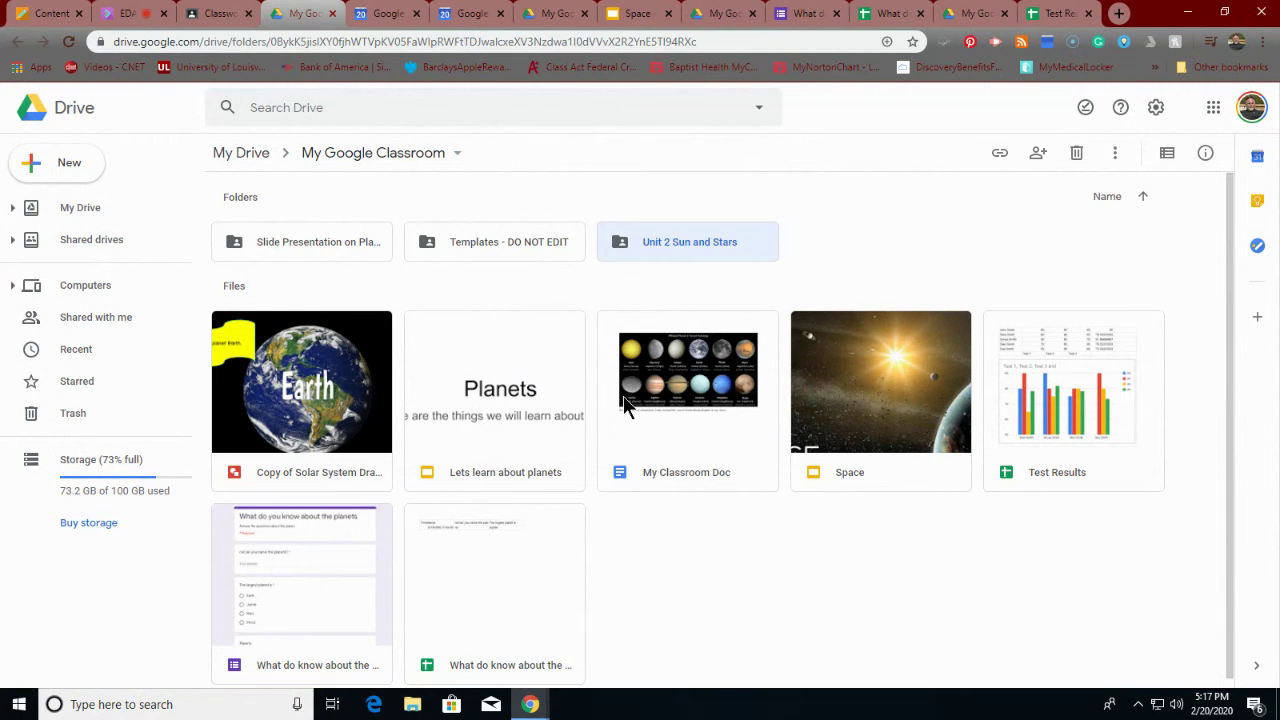
# Go up to the top level of My Drive and look through its contents.
pyautogui.click(246, 158)
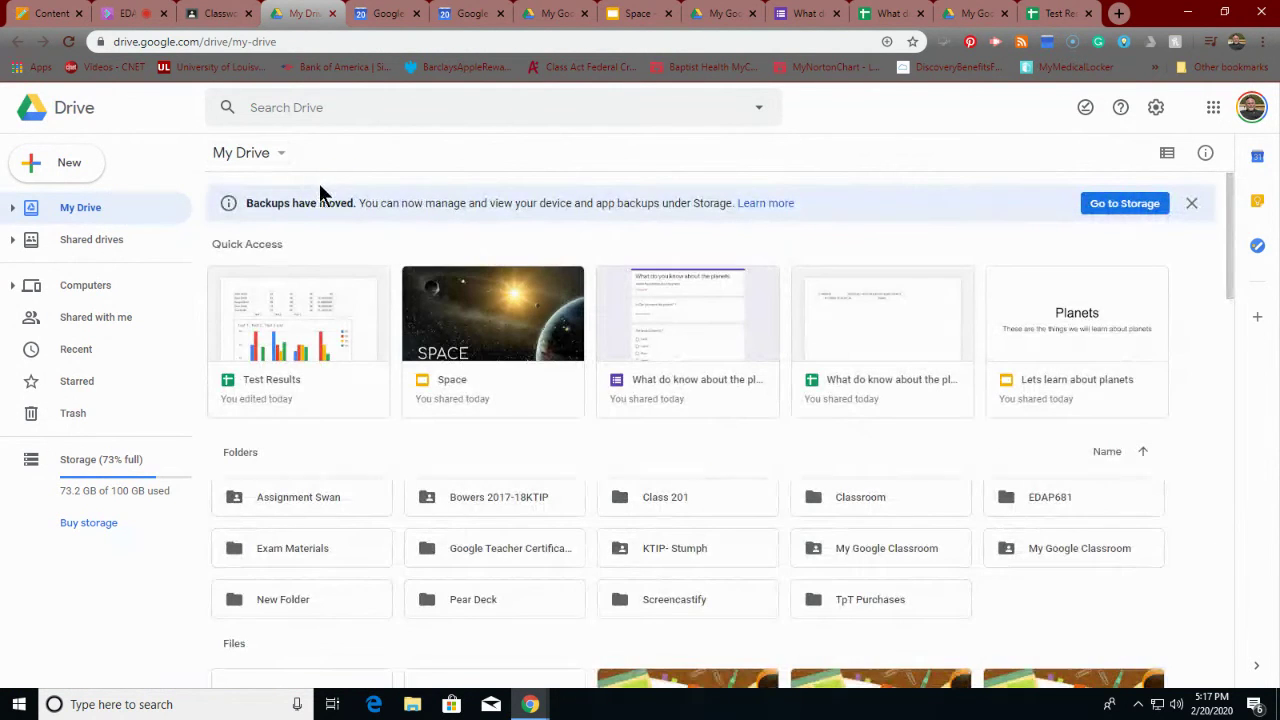
pyautogui.scroll(-1, 487, 265)
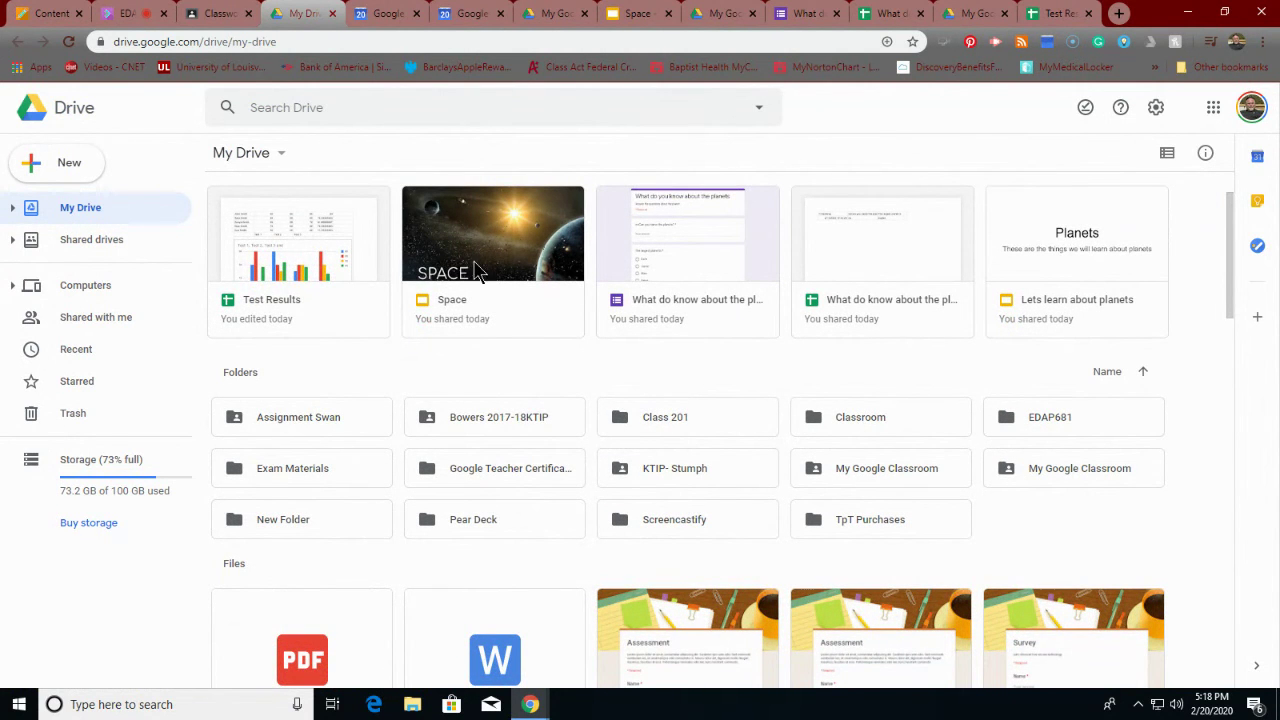
pyautogui.scroll(-1, 472, 268)
pyautogui.scroll(-2, 470, 262)
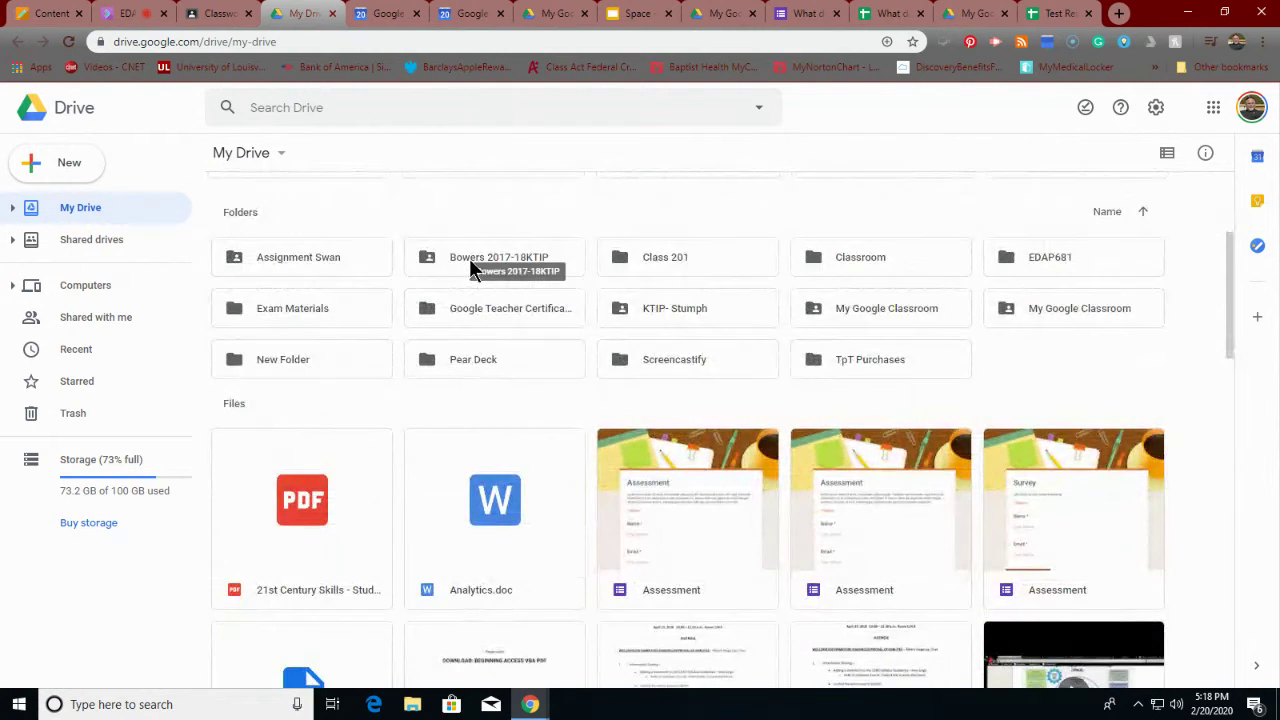
pyautogui.scroll(3, 470, 262)
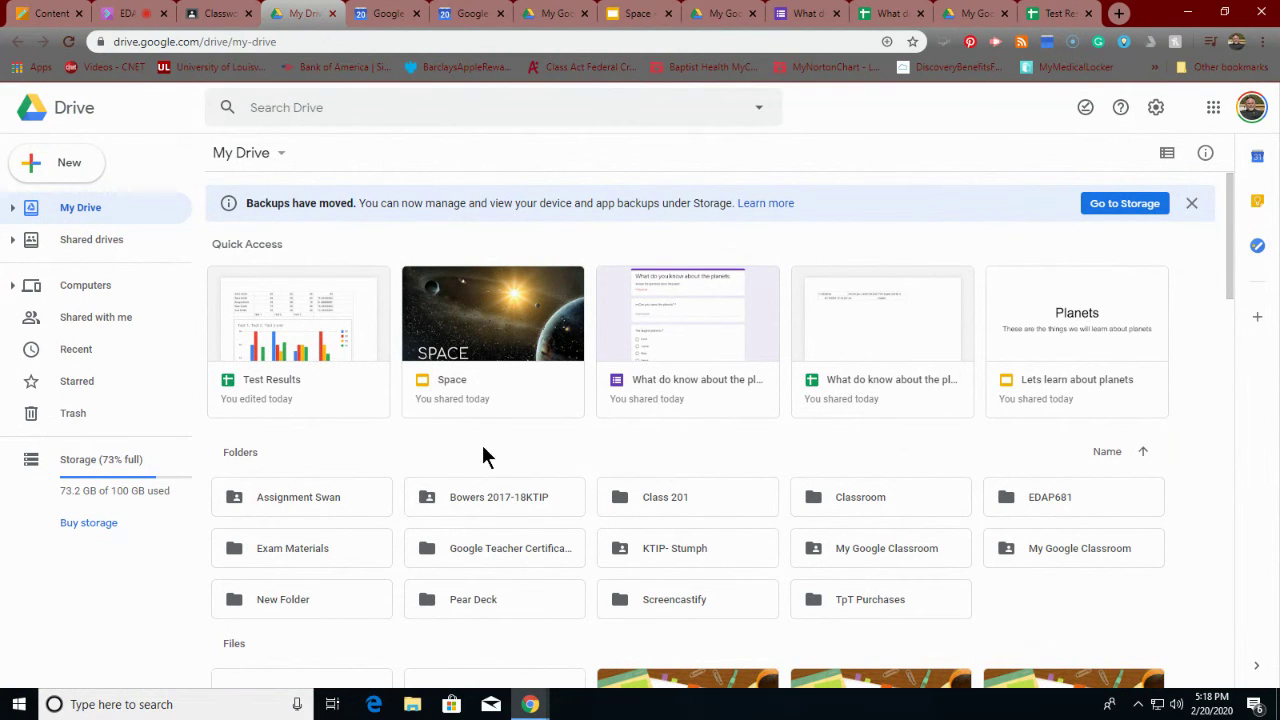
# Start moving the Space presentation into My Google Classroom, then cancel the move.
pyautogui.rightClick(455, 340)
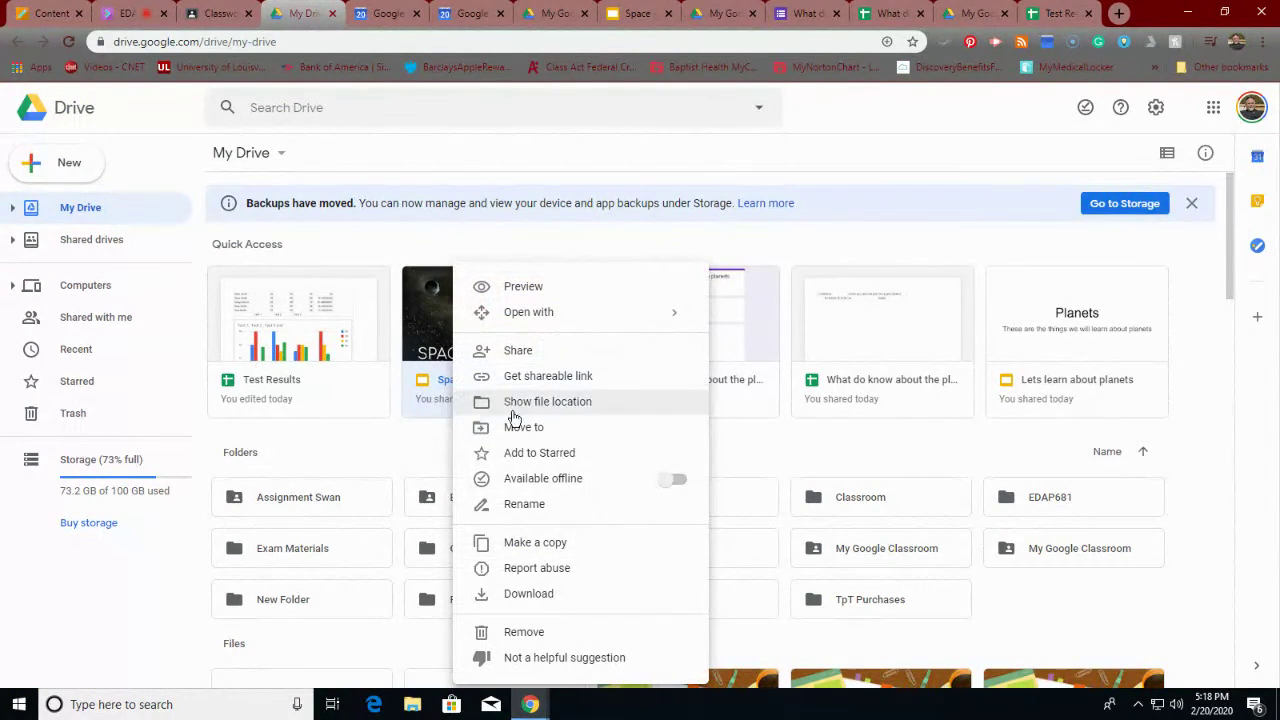
pyautogui.click(518, 430)
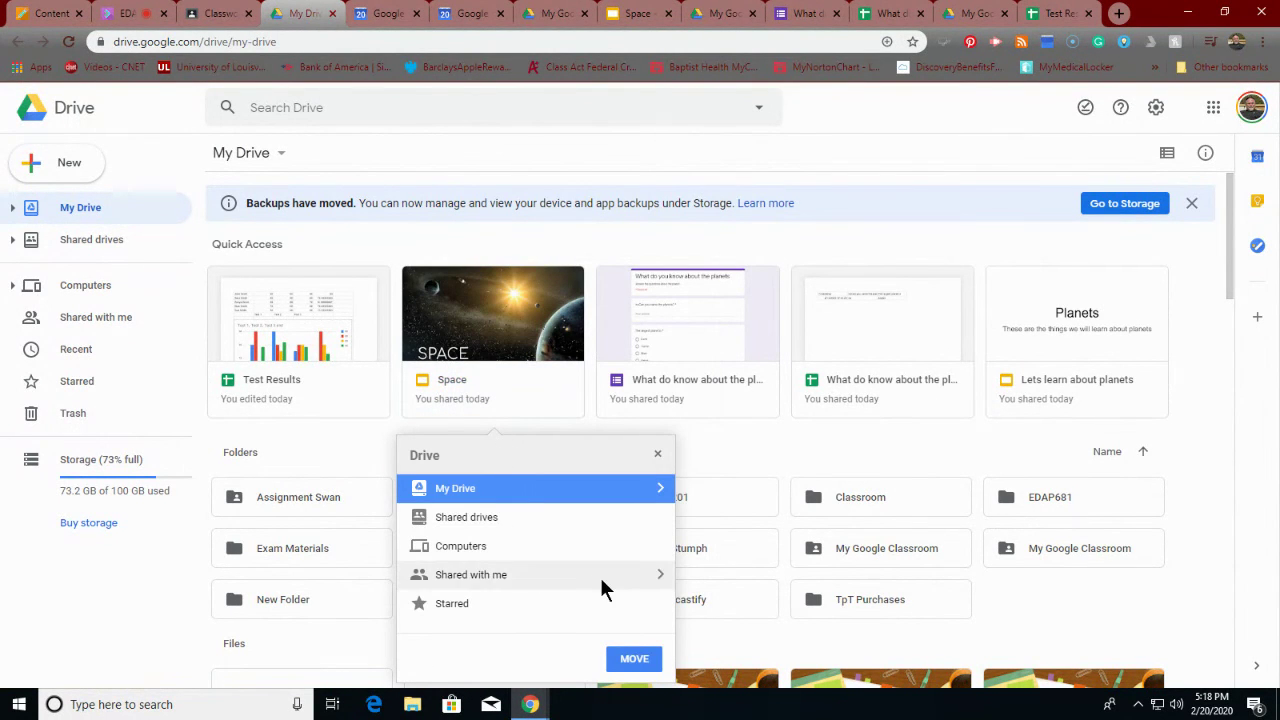
pyautogui.click(661, 490)
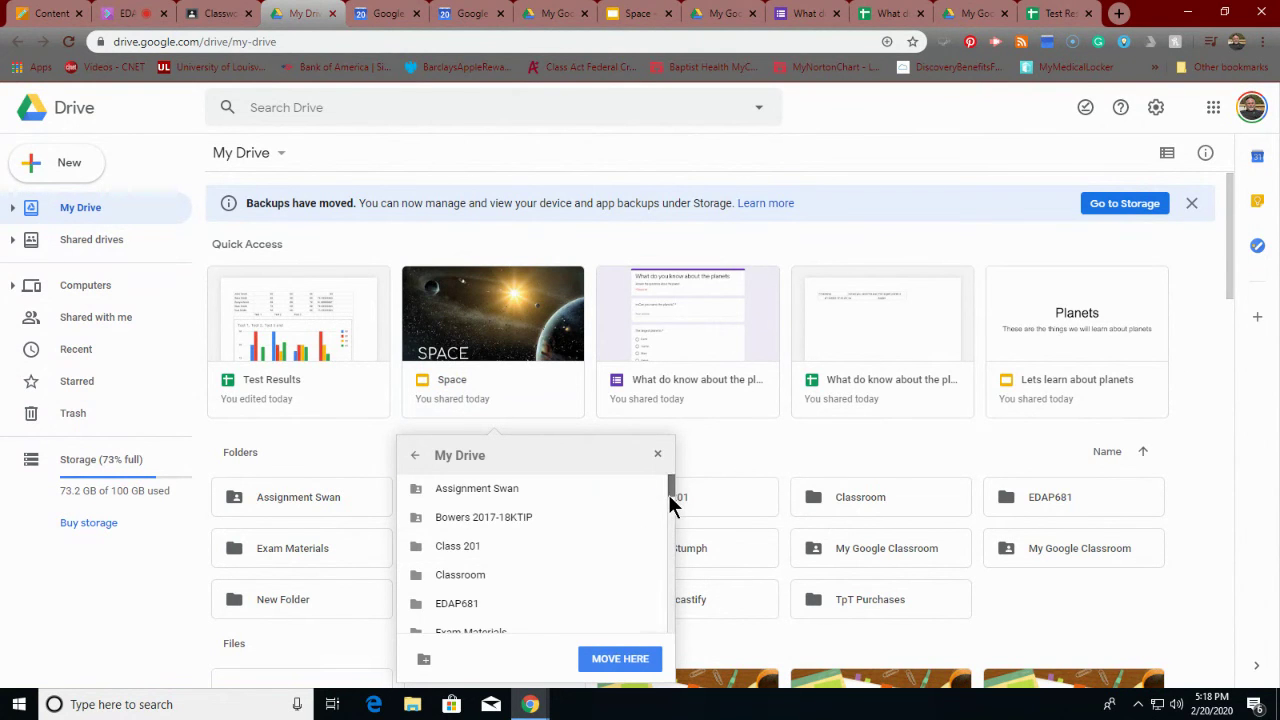
pyautogui.moveTo(668, 494)
pyautogui.mouseDown()
pyautogui.moveTo(658, 550)
pyautogui.moveTo(675, 643)
pyautogui.moveTo(676, 629)
pyautogui.moveTo(669, 572)
pyautogui.moveTo(665, 645)
pyautogui.moveTo(655, 480)
pyautogui.moveTo(674, 488)
pyautogui.moveTo(667, 500)
pyautogui.mouseUp()
pyautogui.click(480, 549)
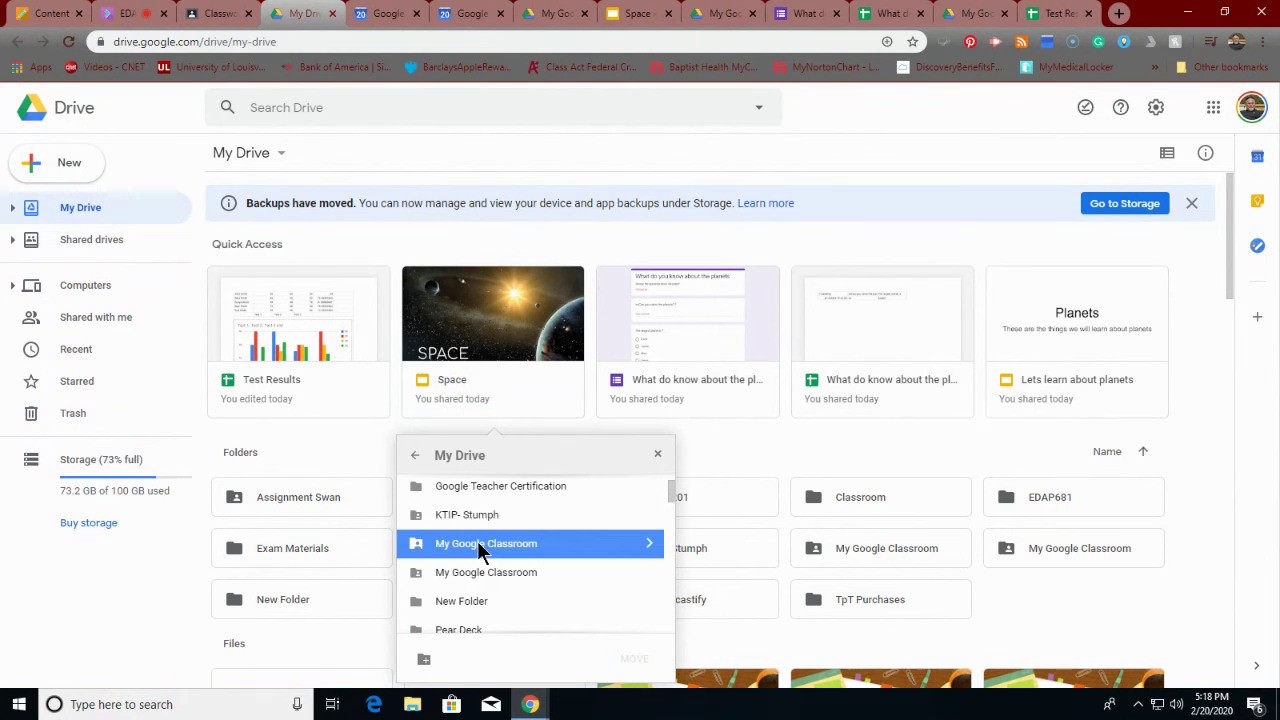
pyautogui.click(648, 546)
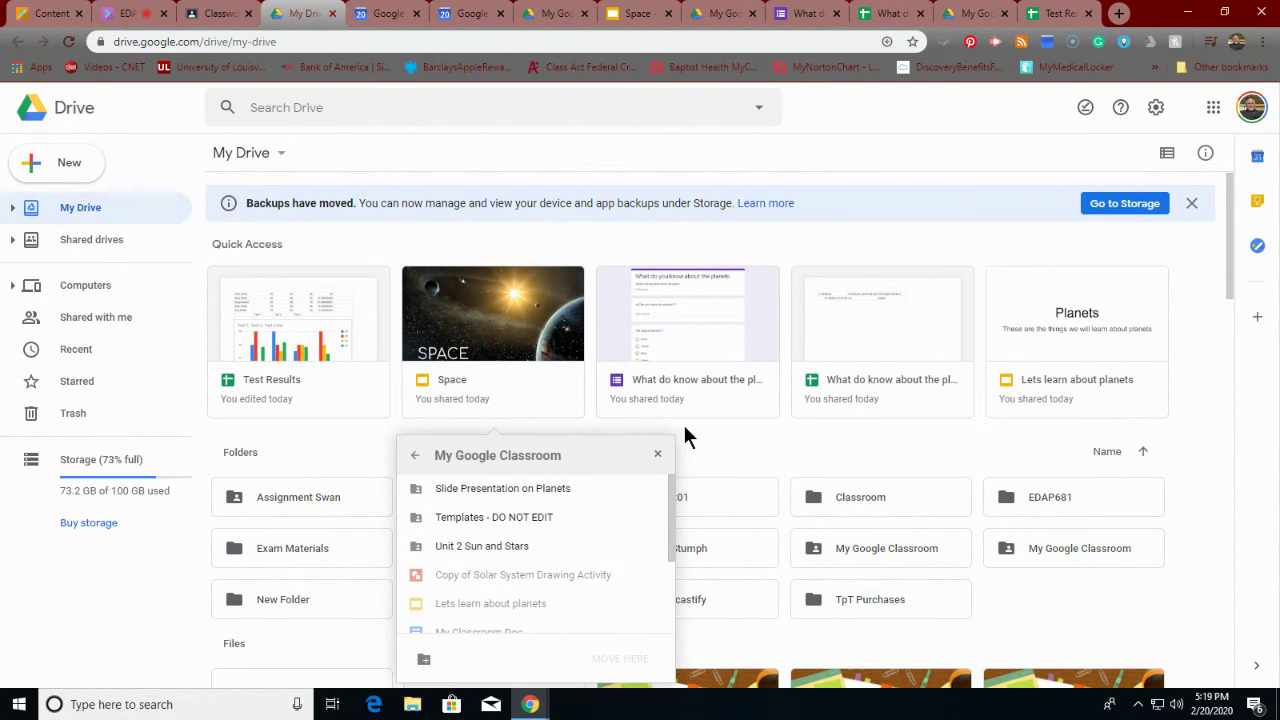
pyautogui.click(712, 448)
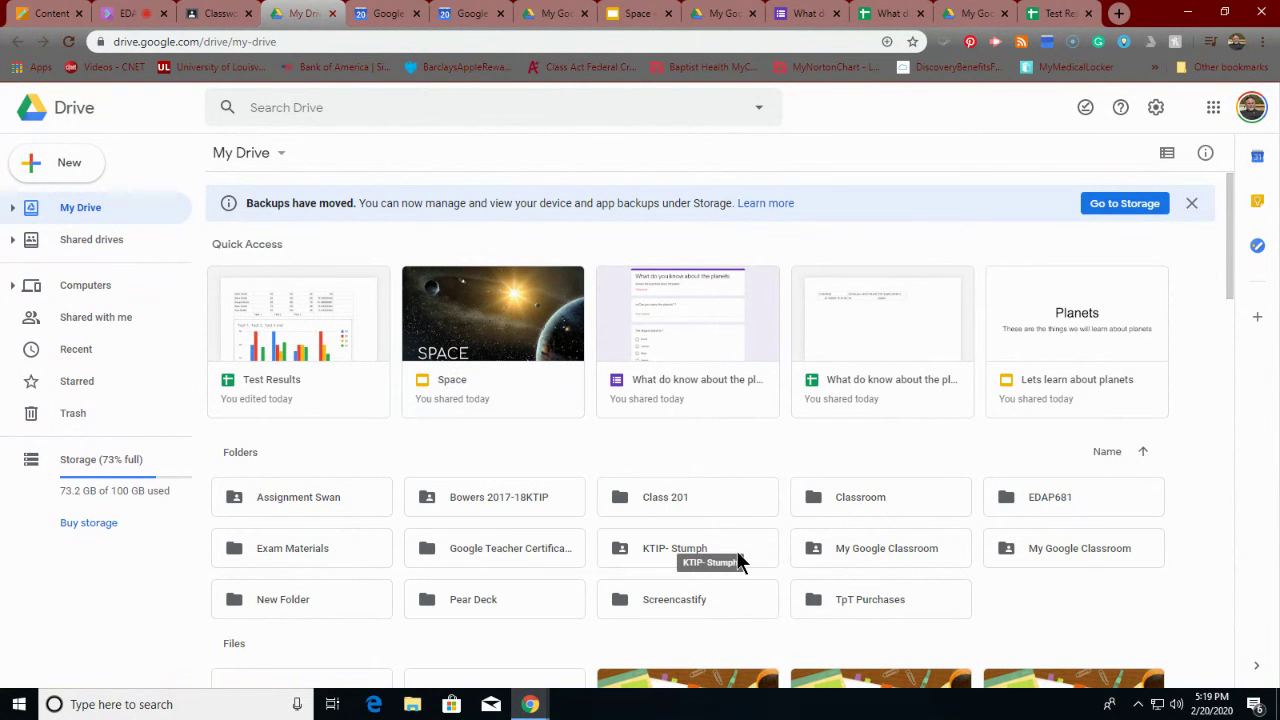
pyautogui.scroll(-5, 738, 560)
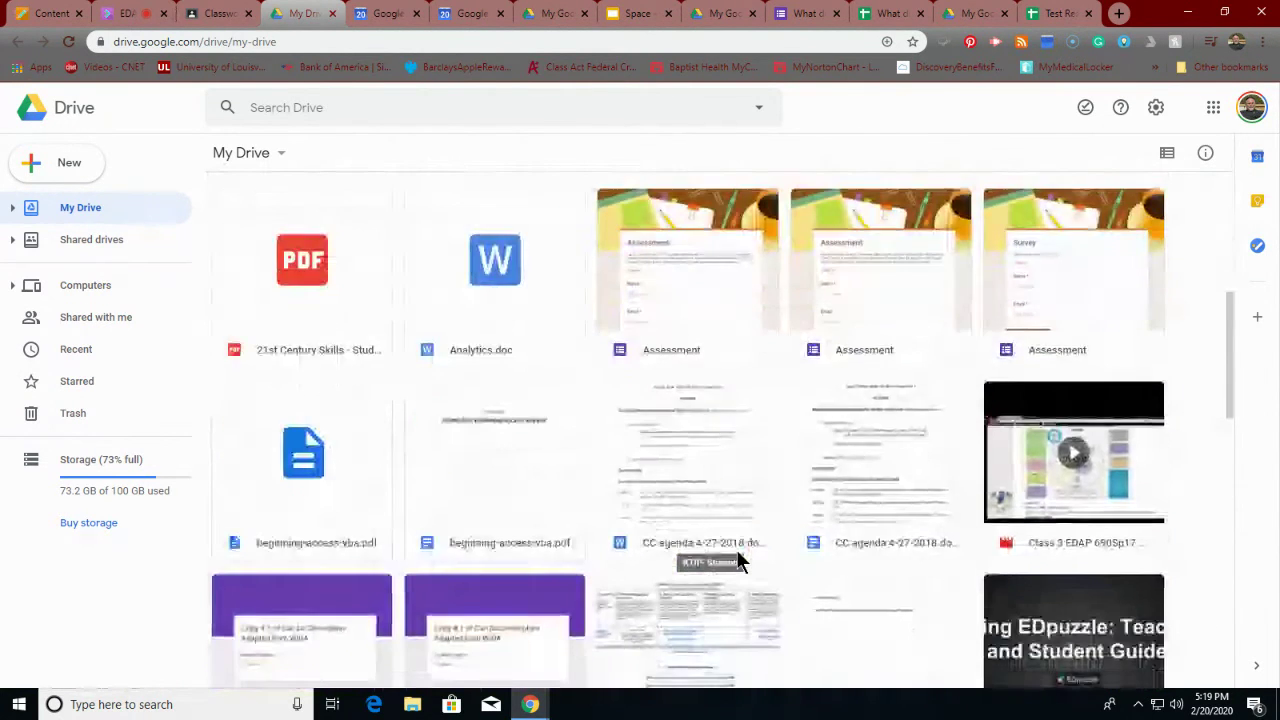
pyautogui.scroll(5, 738, 560)
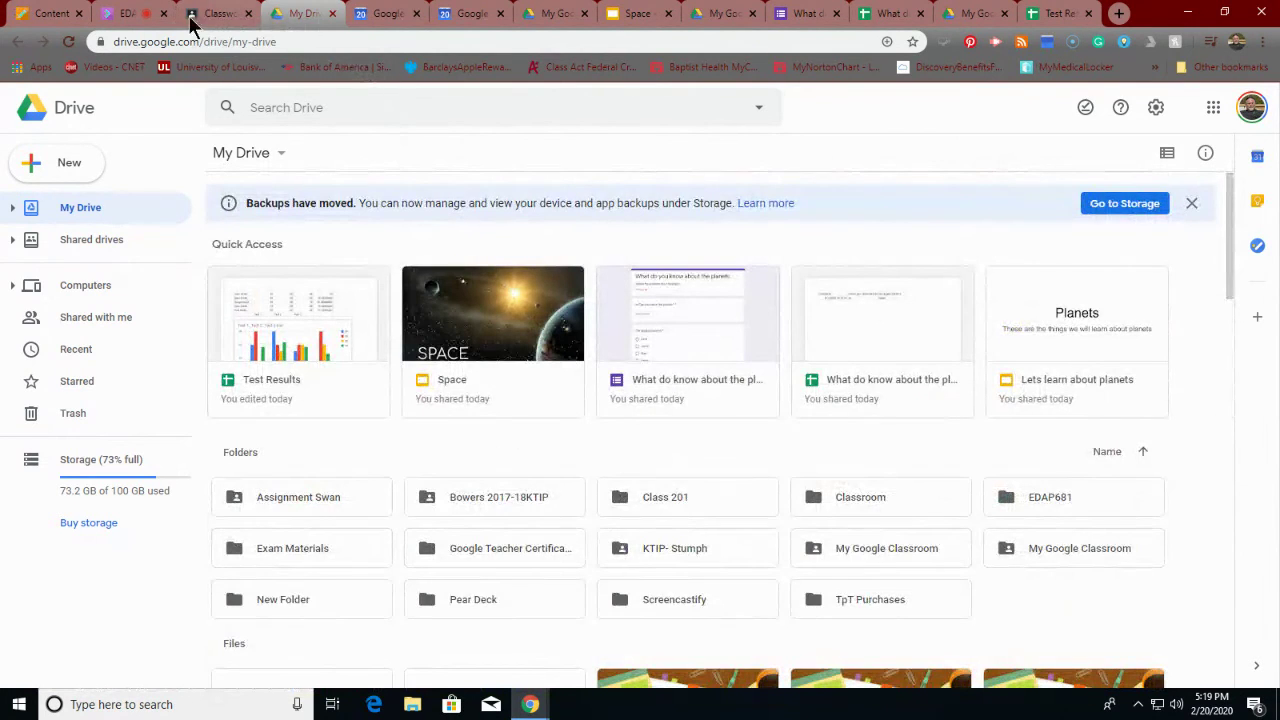
# Return to Classroom and open the My Google Classroom Stream page.
pyautogui.click(220, 14)
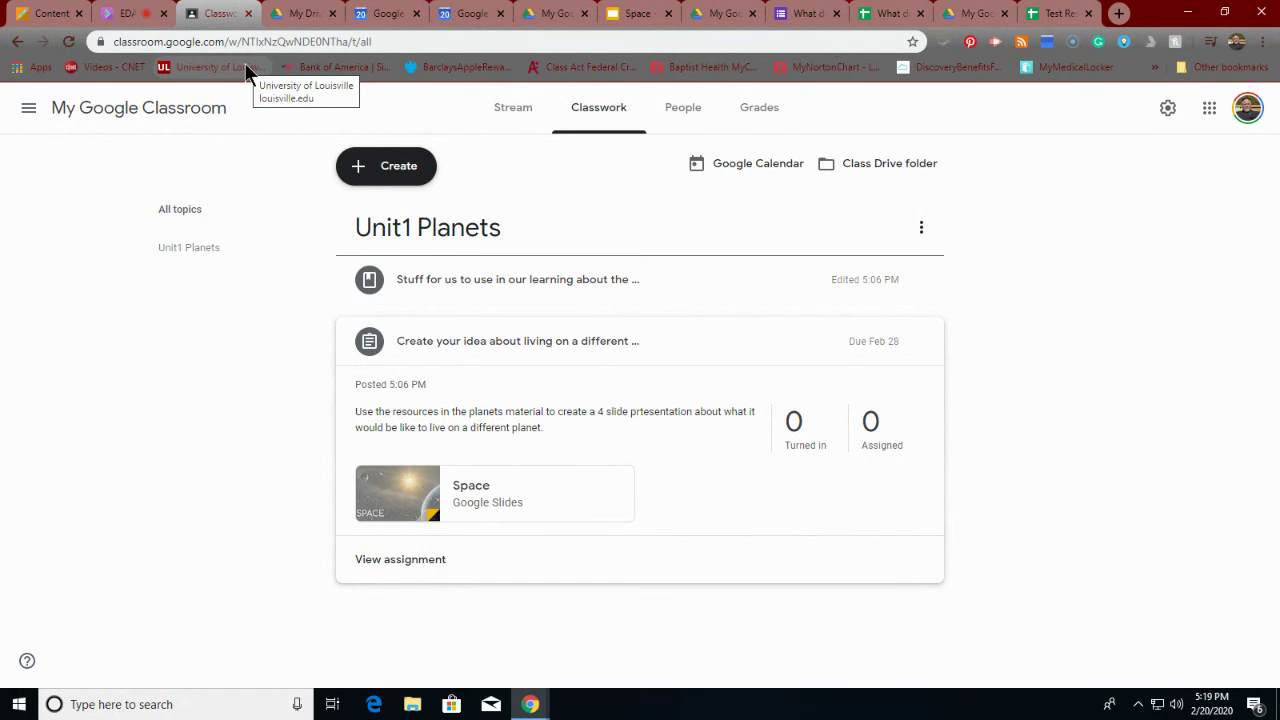
pyautogui.click(135, 116)
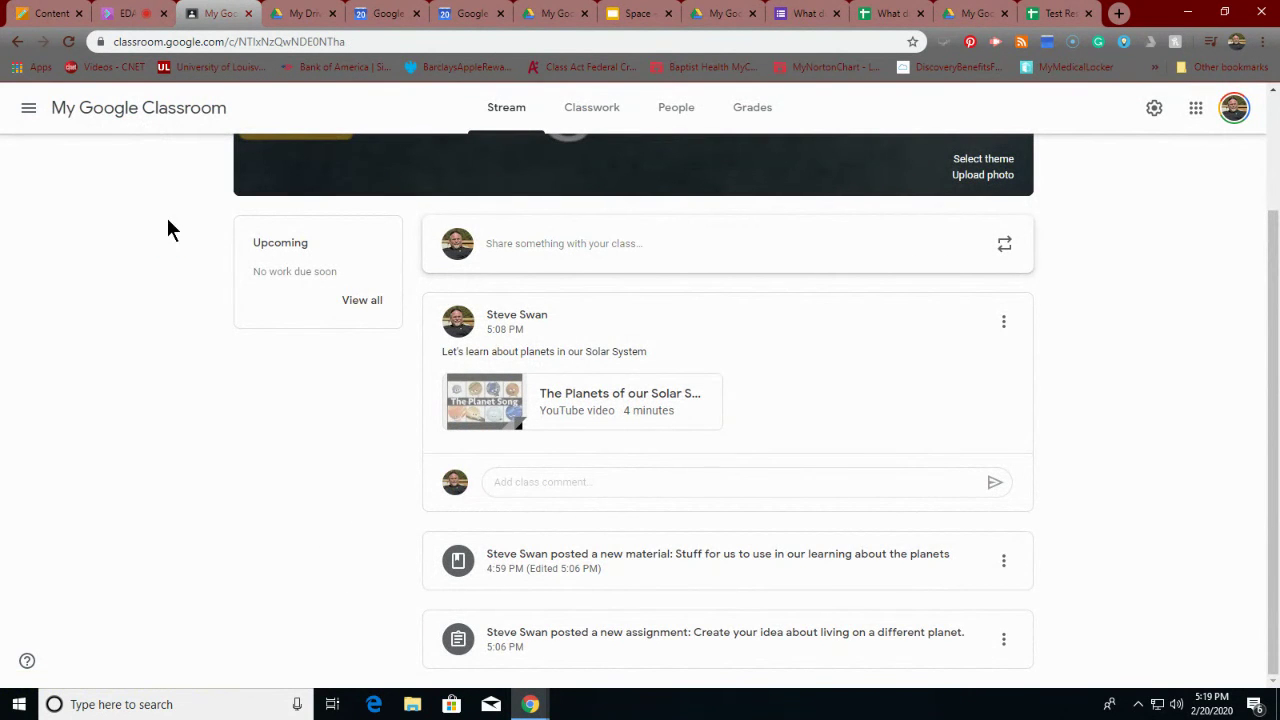
pyautogui.scroll(2, 167, 253)
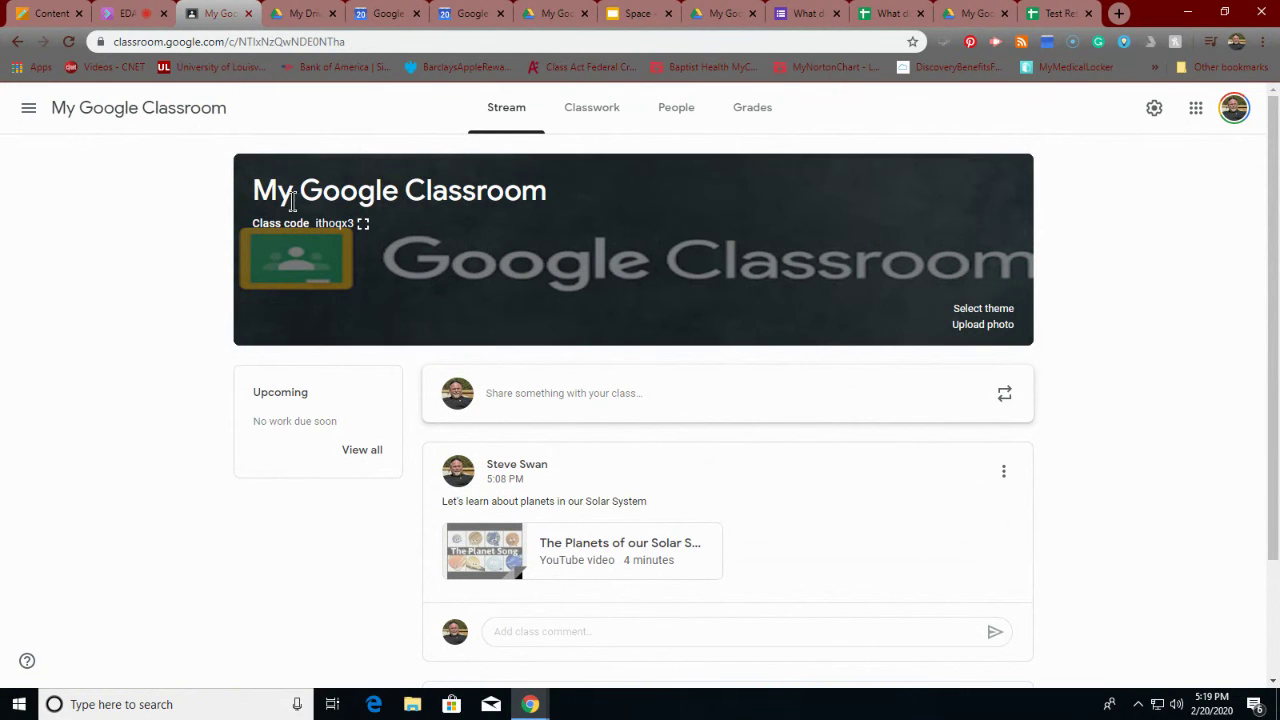
# Close the preset theme gallery without choosing, and open Upload photo for the class header.
pyautogui.click(969, 309)
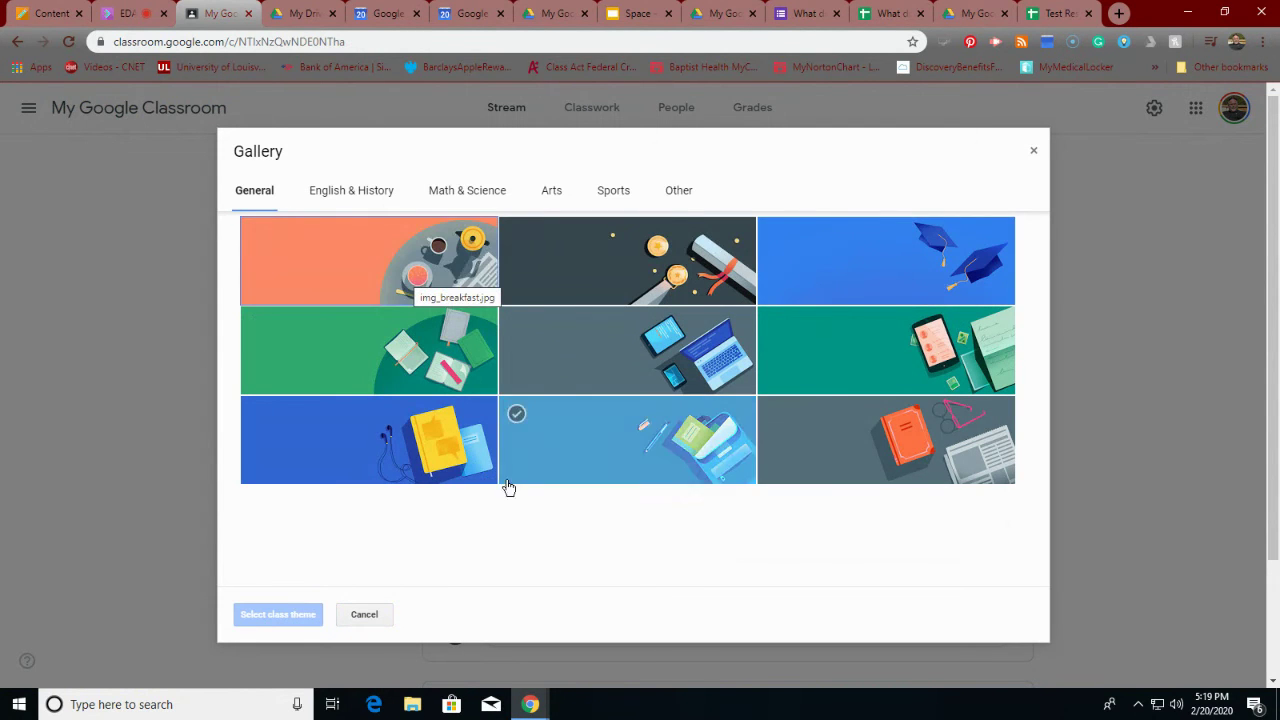
pyautogui.click(365, 615)
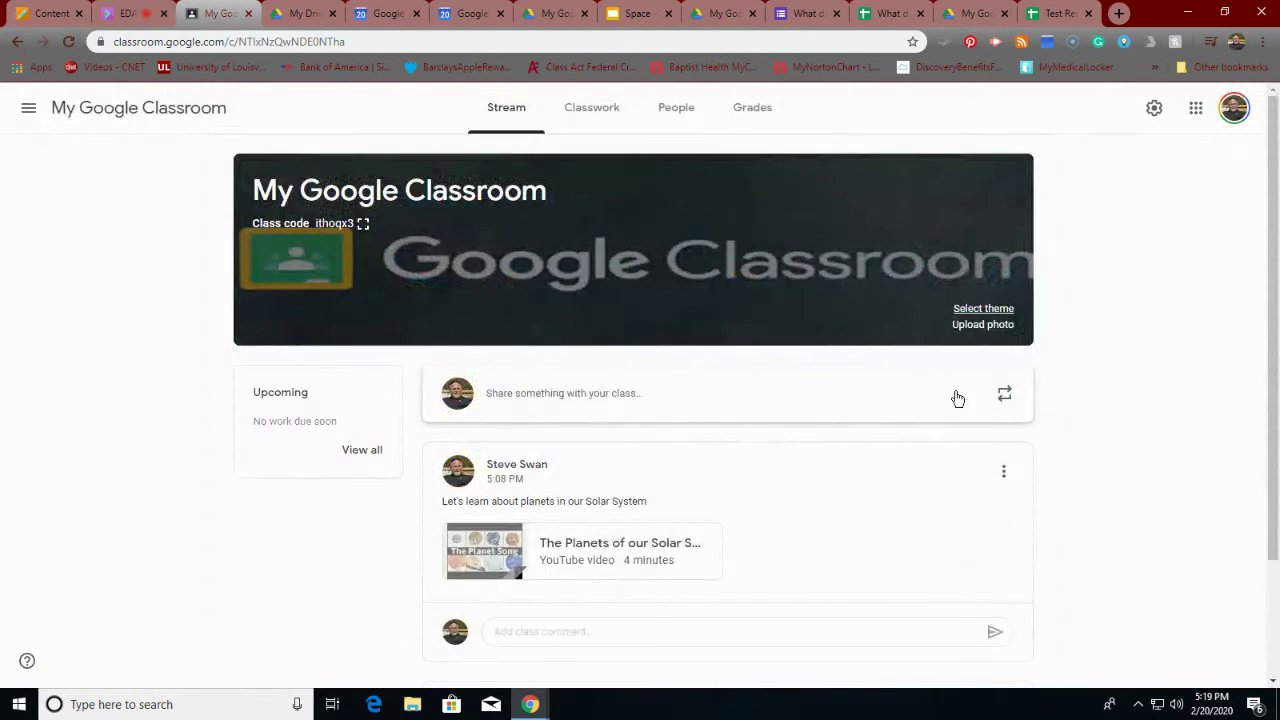
pyautogui.click(980, 326)
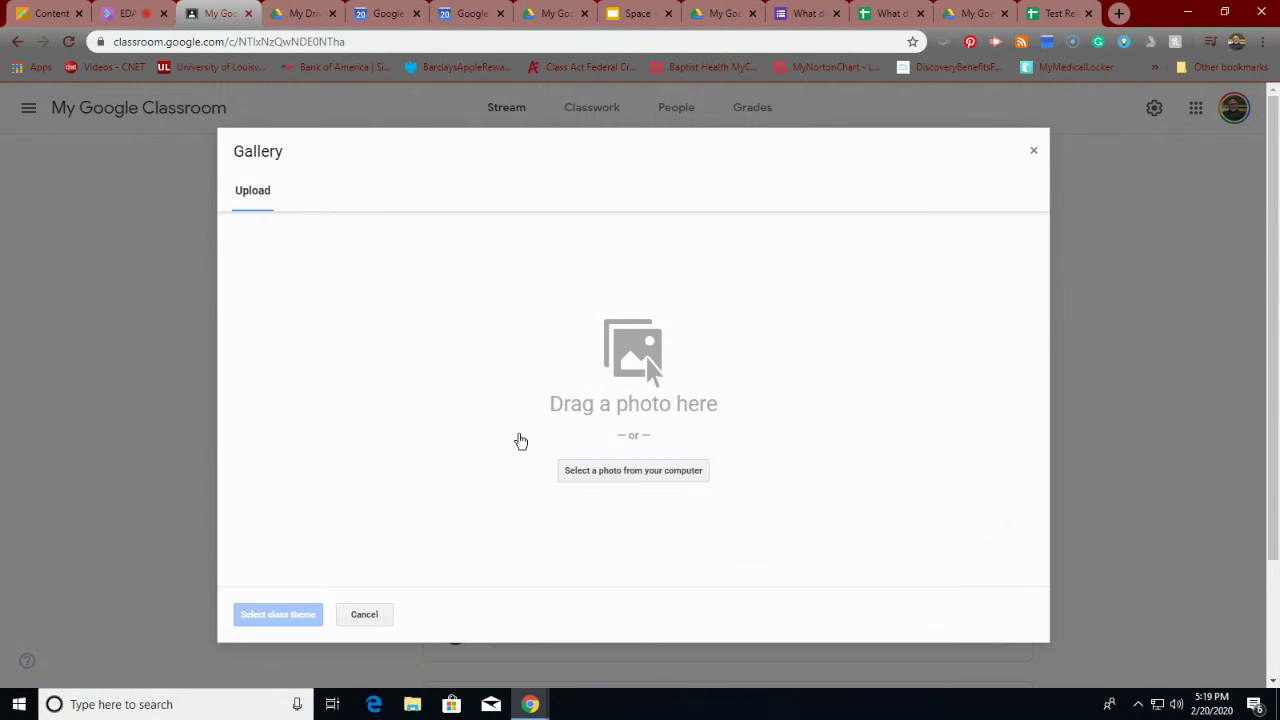
# Upload the portrait photo from Downloads as header, rejected as under 800×200 pixels.
pyautogui.click(674, 482)
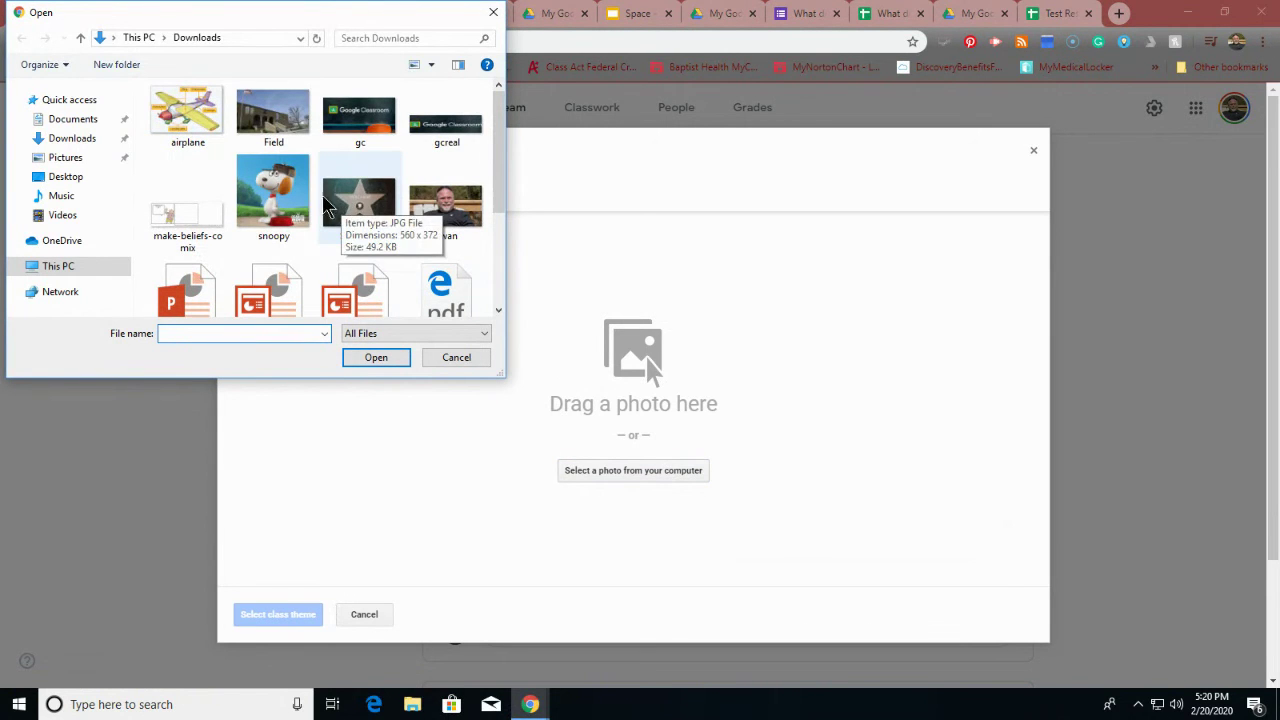
pyautogui.click(446, 207)
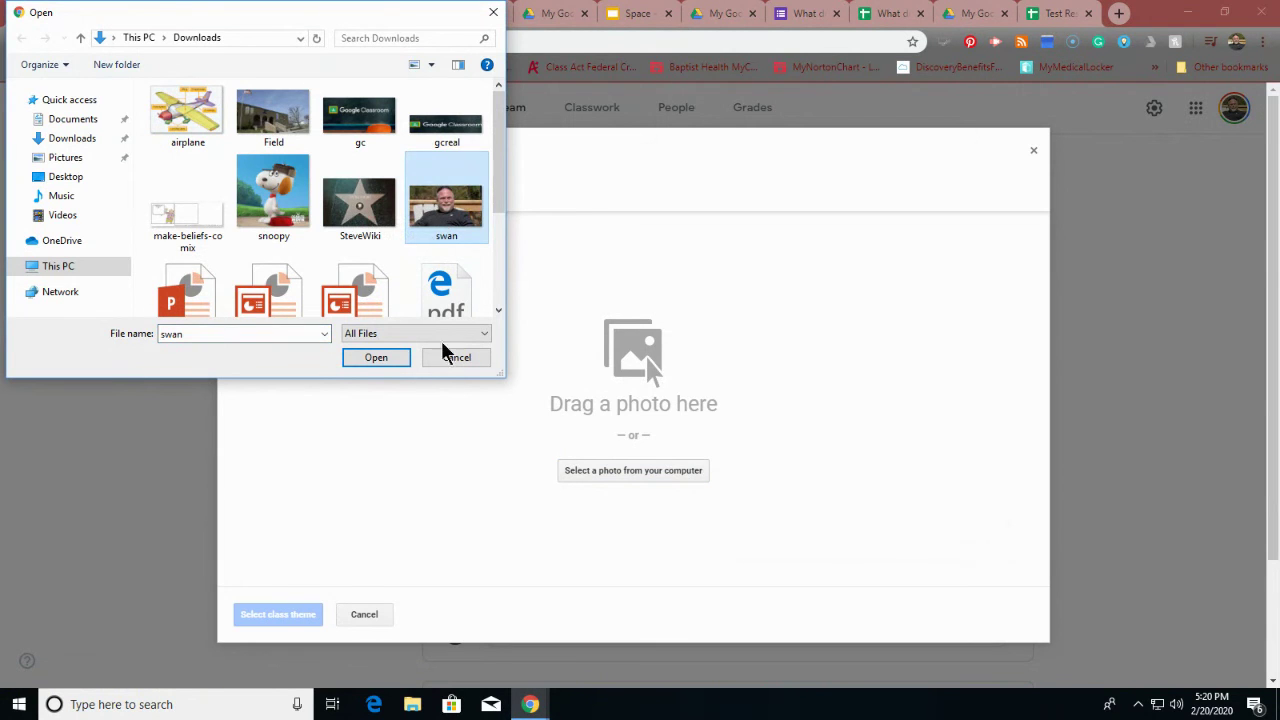
pyautogui.click(389, 360)
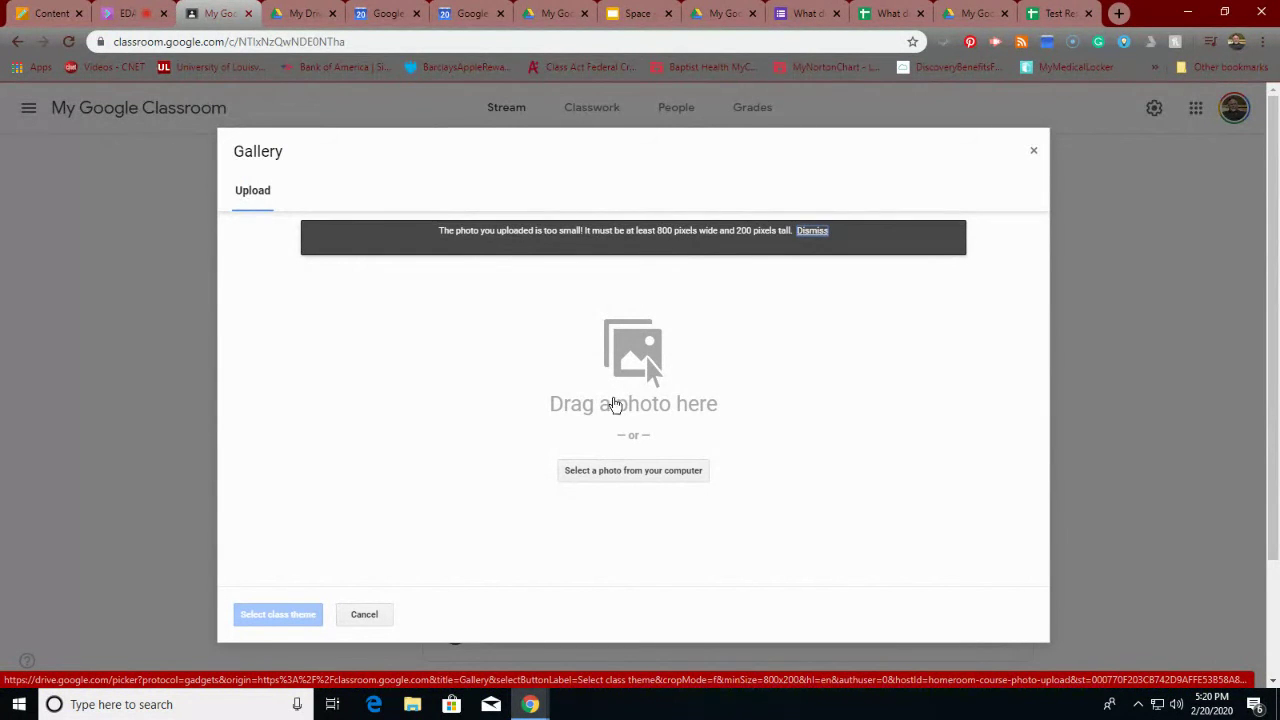
pyautogui.click(612, 478)
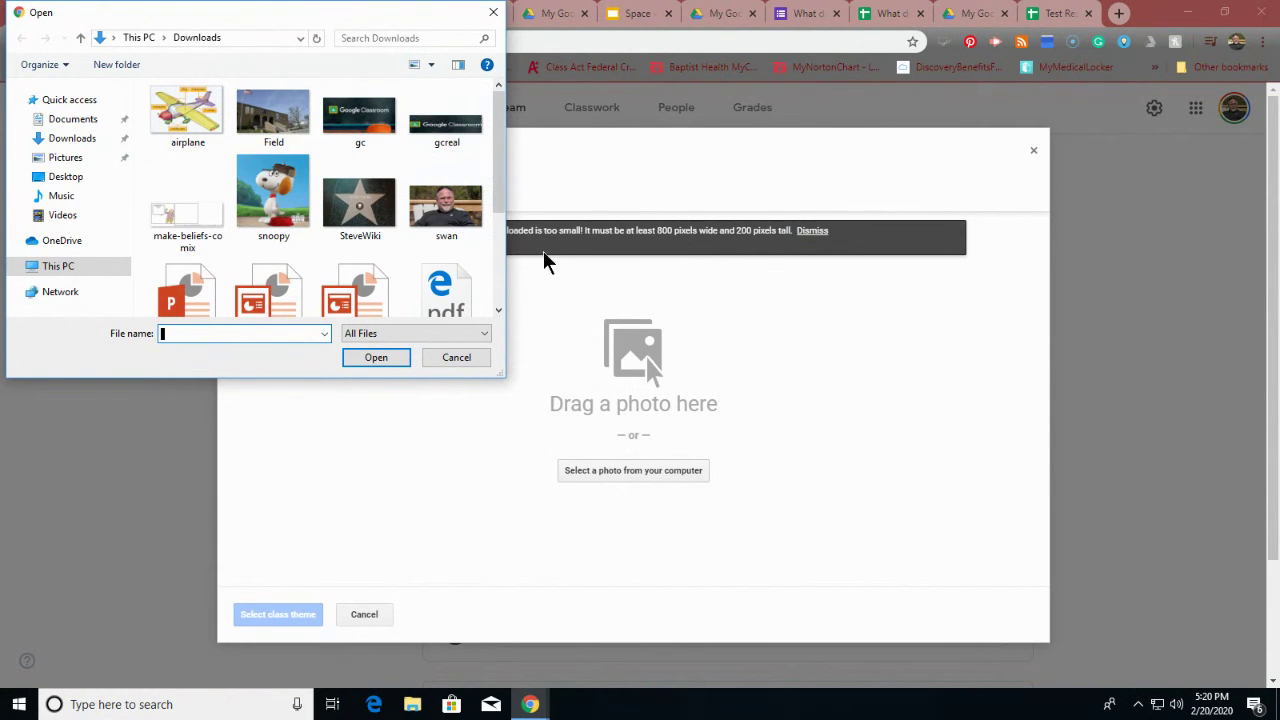
pyautogui.click(452, 360)
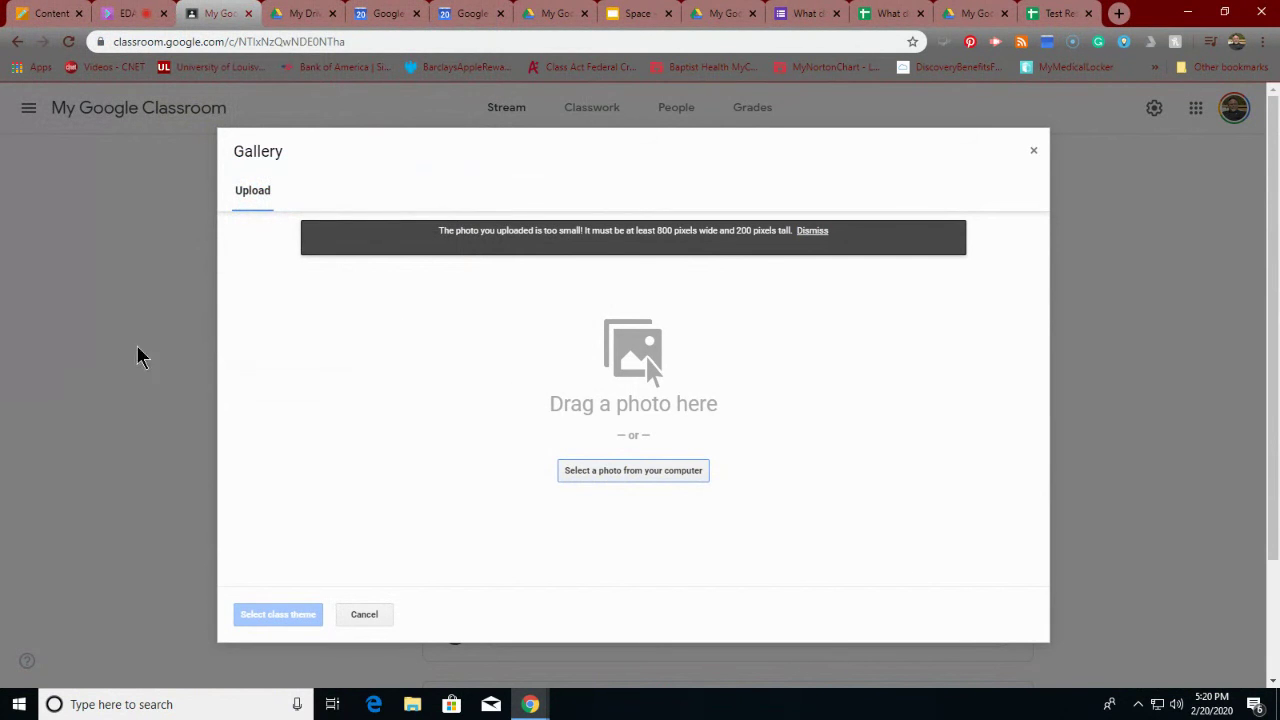
pyautogui.click(19, 704)
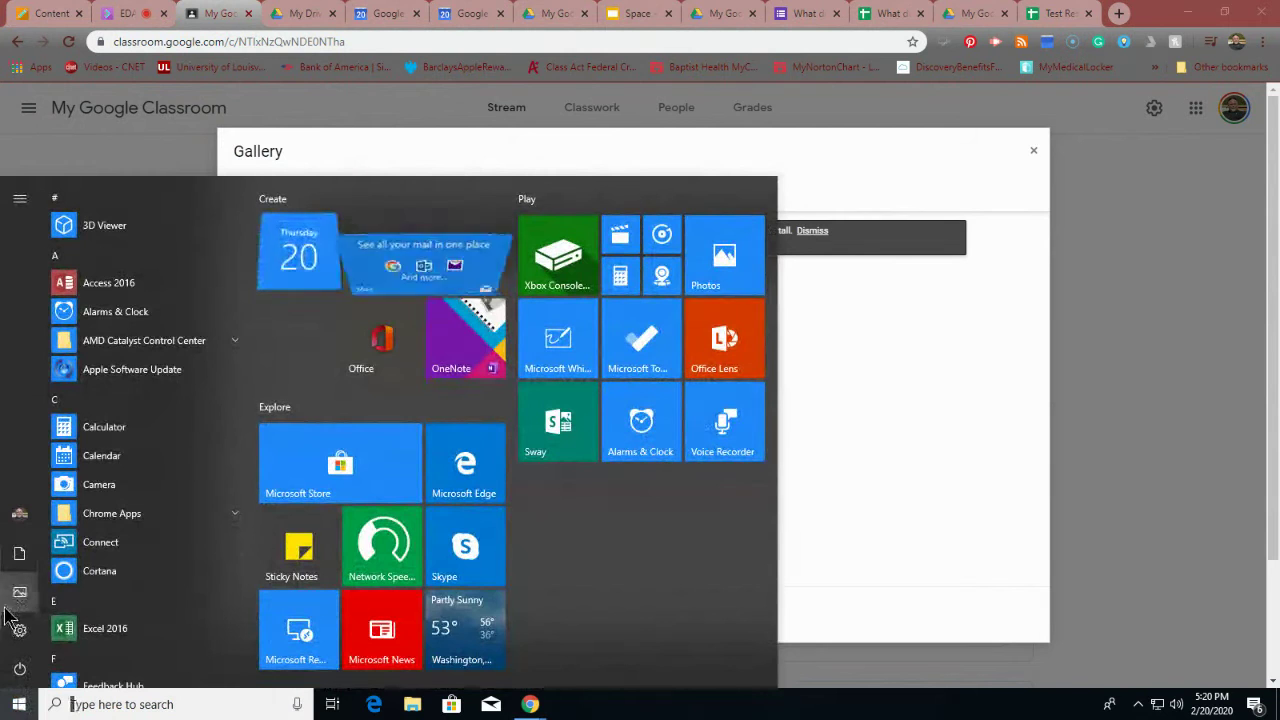
pyautogui.scroll(-4, 140, 390)
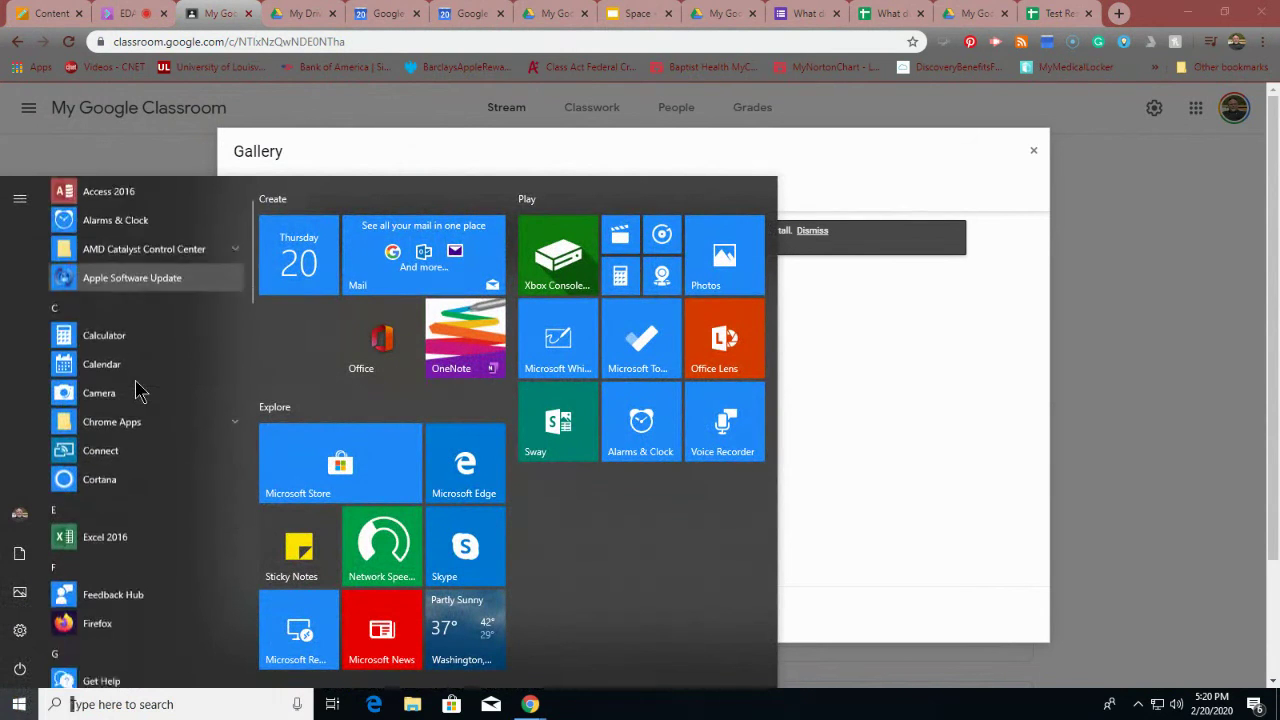
pyautogui.scroll(-8, 140, 390)
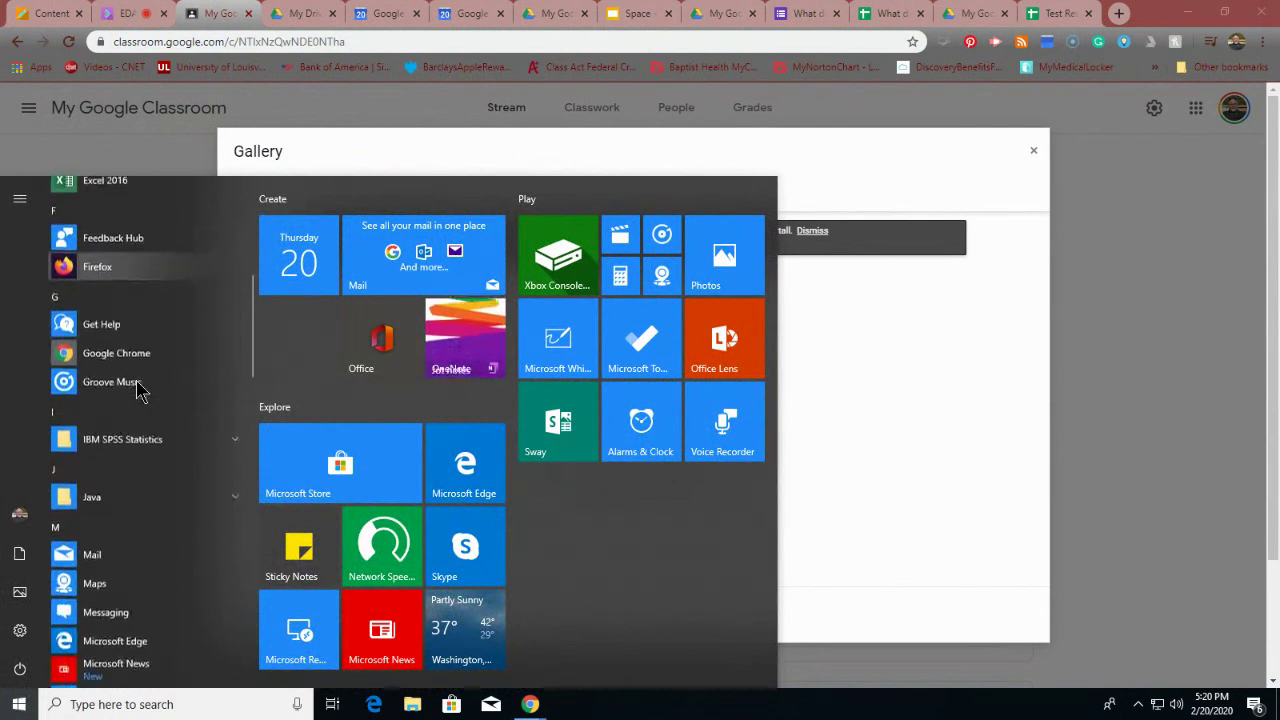
pyautogui.scroll(-5, 140, 390)
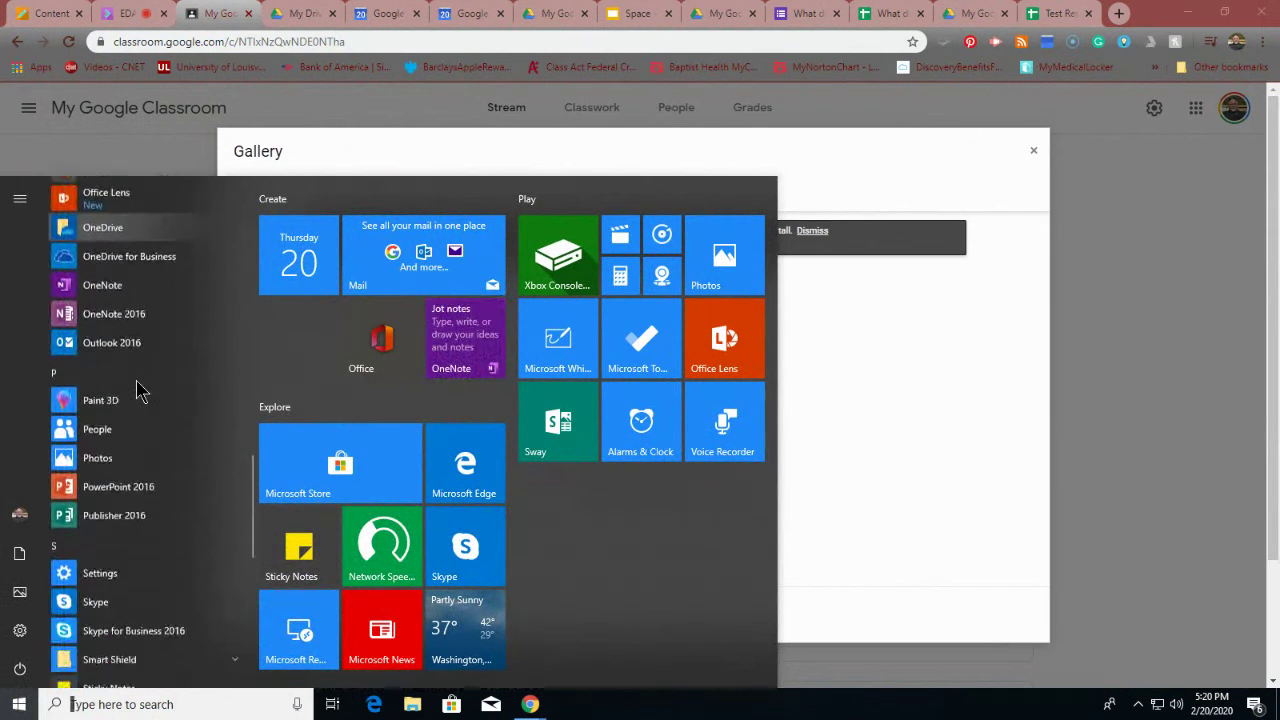
pyautogui.scroll(-6, 140, 390)
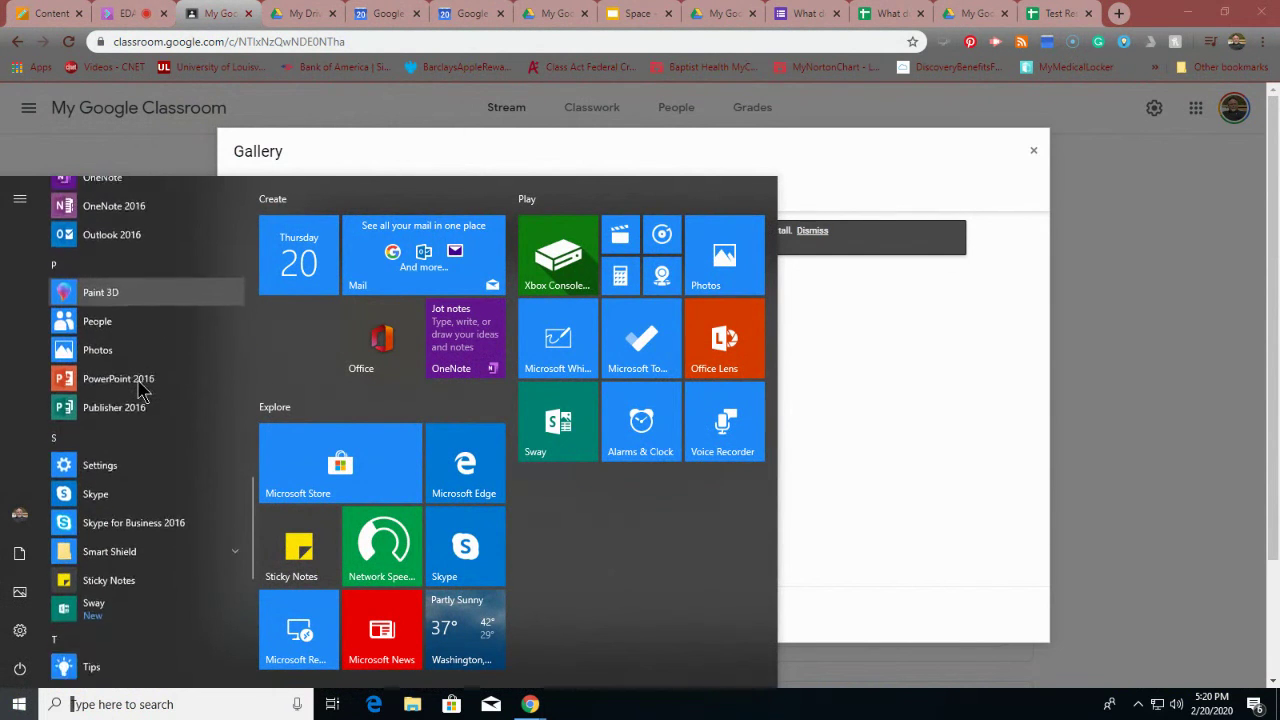
pyautogui.scroll(15, 140, 390)
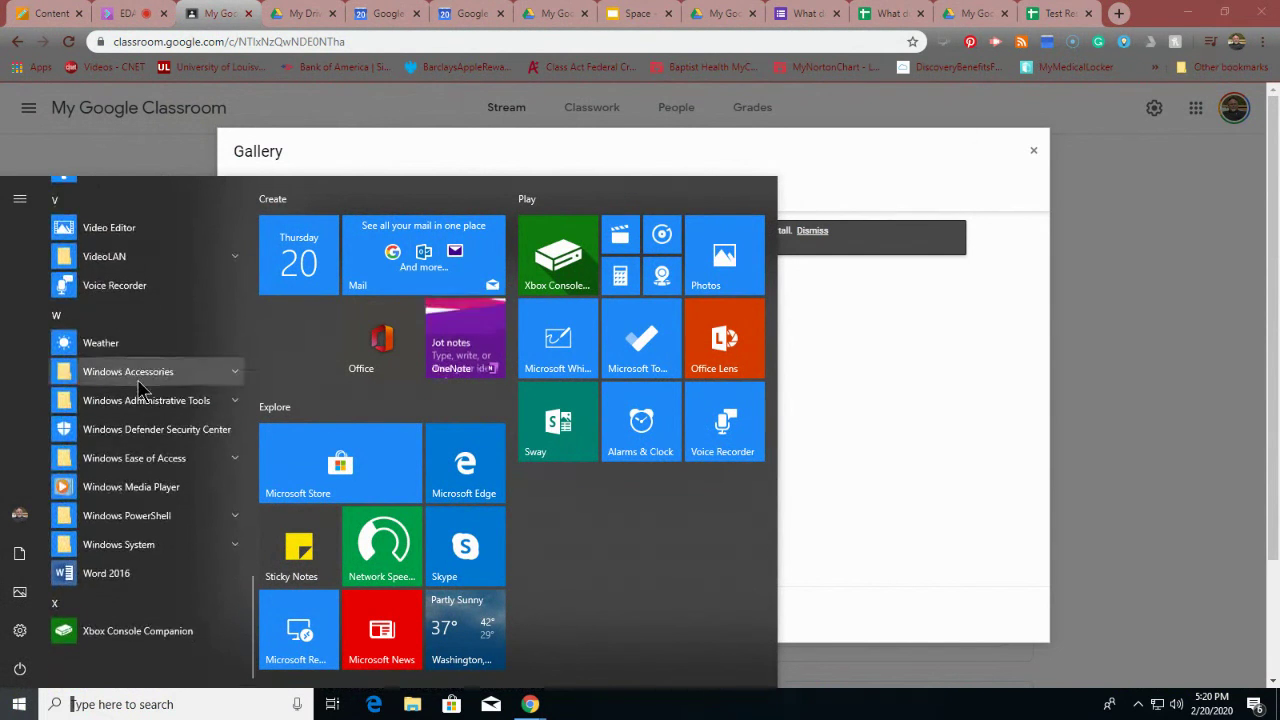
pyautogui.scroll(4, 140, 390)
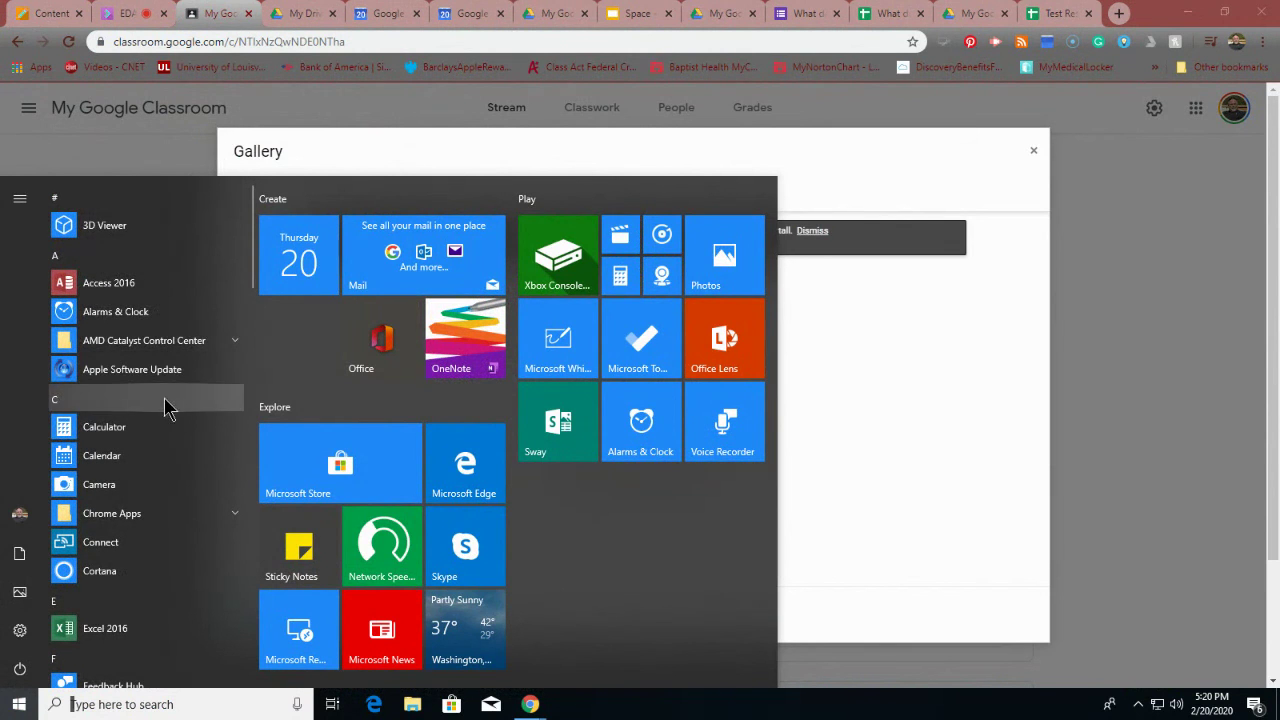
pyautogui.scroll(-3, 127, 455)
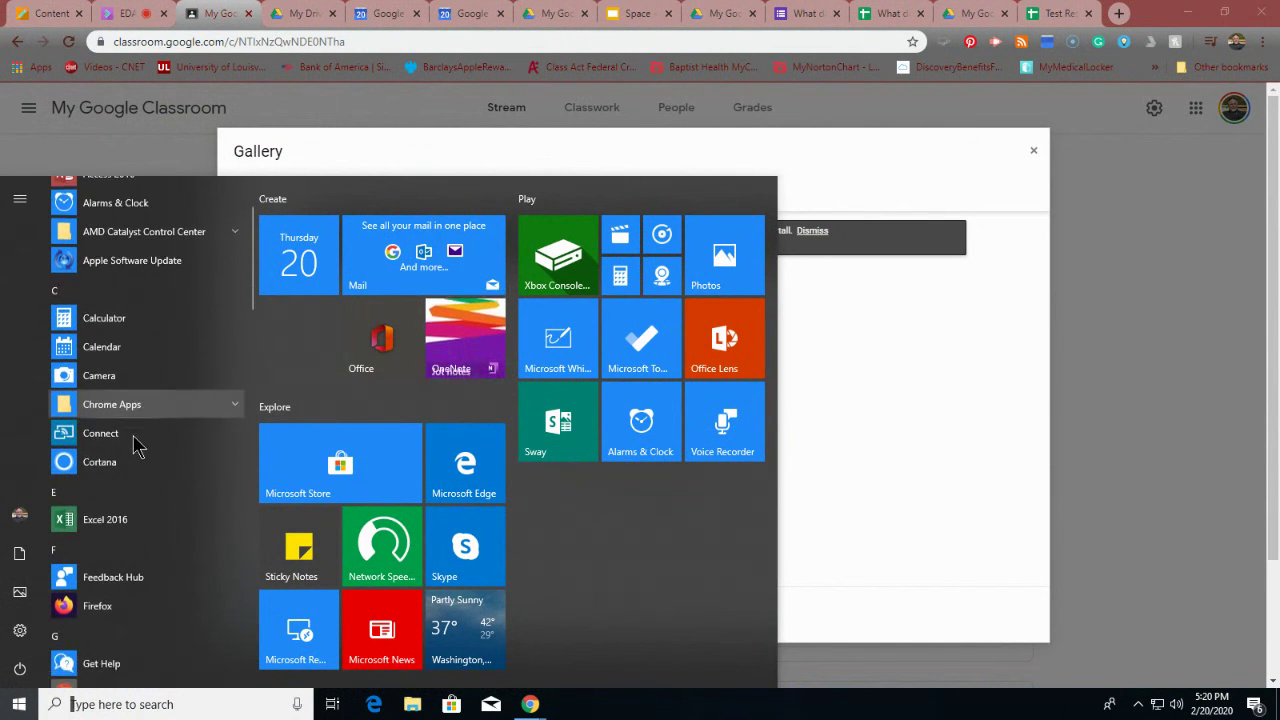
pyautogui.scroll(-2, 138, 445)
pyautogui.scroll(4, 141, 441)
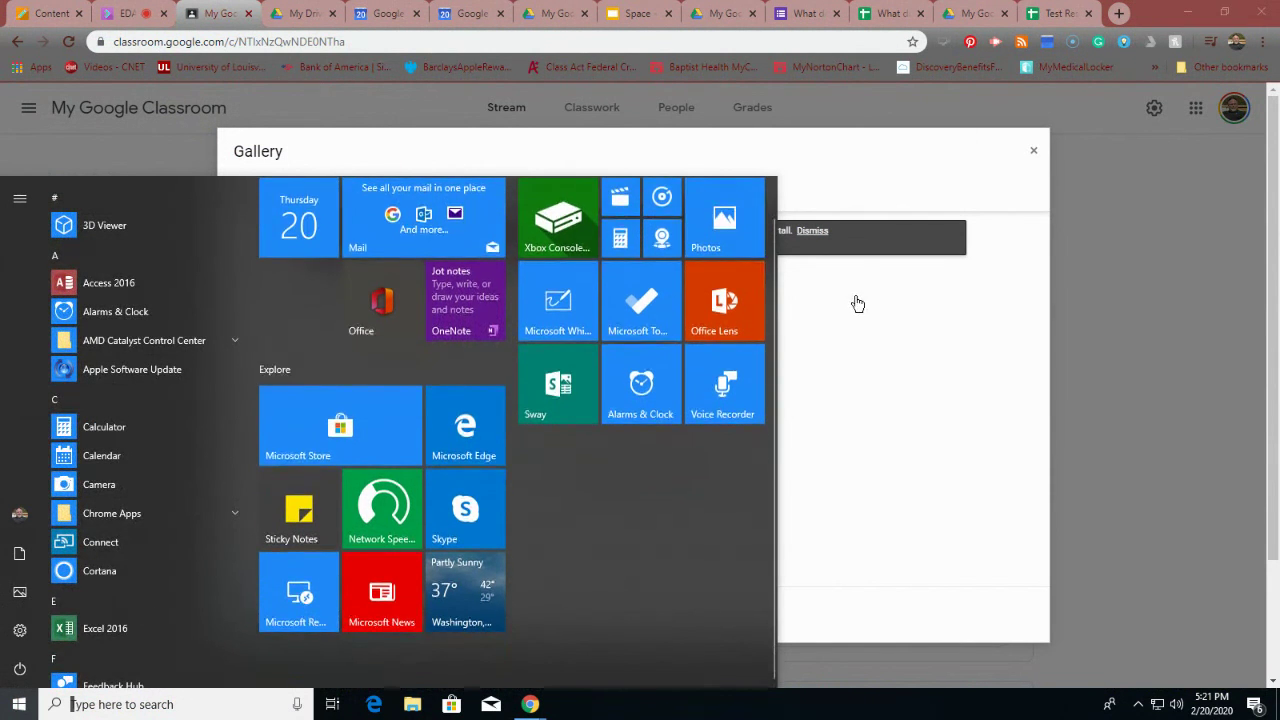
pyautogui.click(857, 307)
# Upload the swan photo from Downloads as the banner, then cancel the Gallery dialog.
pyautogui.click(633, 470)
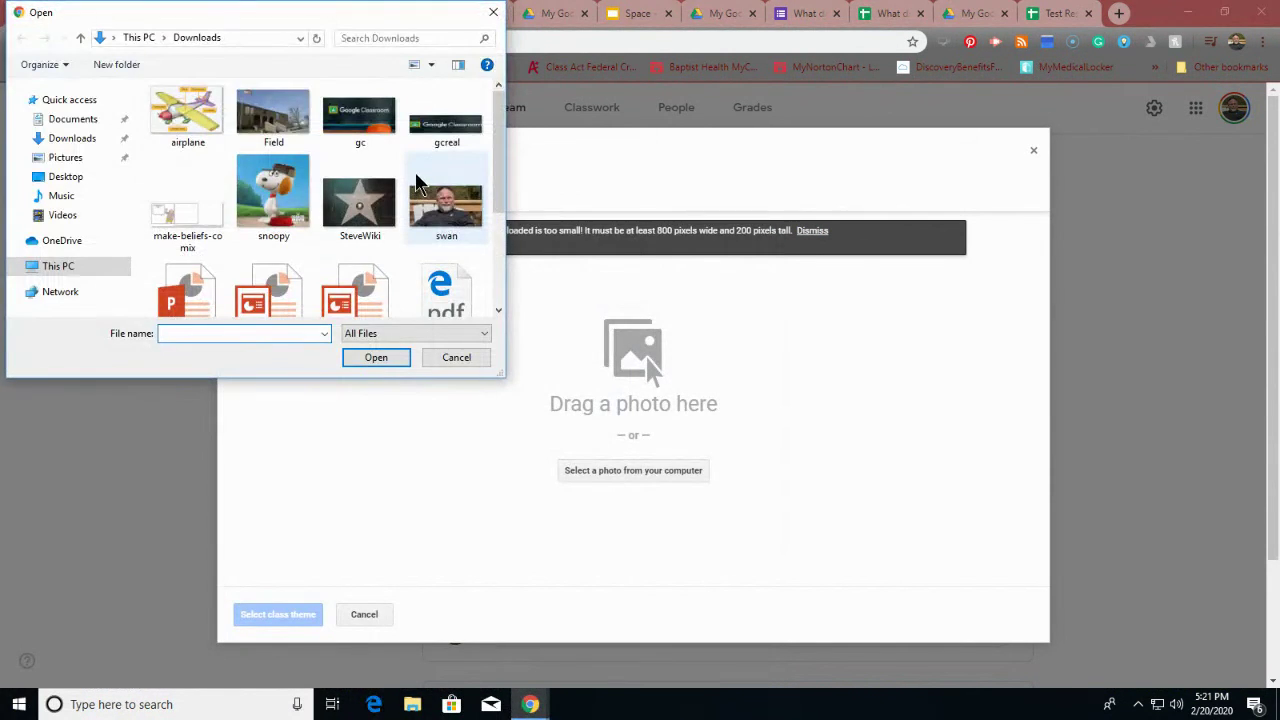
pyautogui.doubleClick(447, 226)
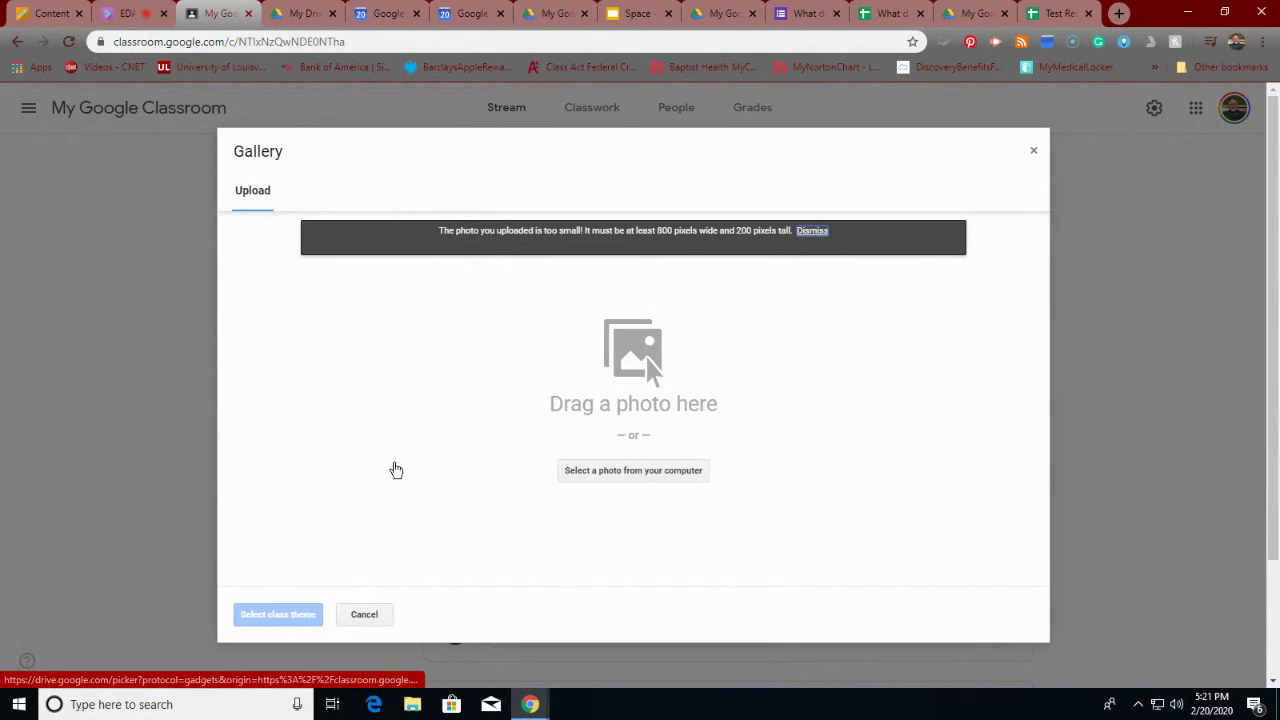
pyautogui.click(366, 616)
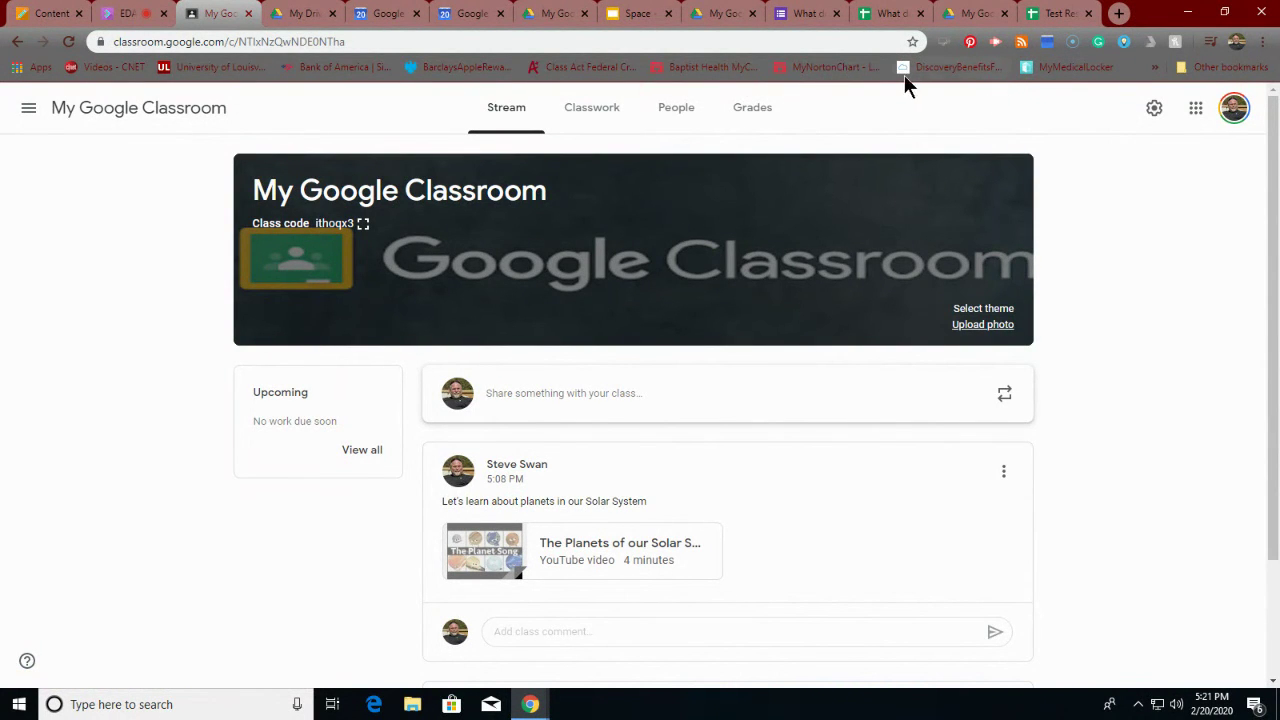
# Close the six leftover Chrome tabs and move the browser window aside to reveal the desktop.
pyautogui.click(336, 15)
pyautogui.click(339, 15)
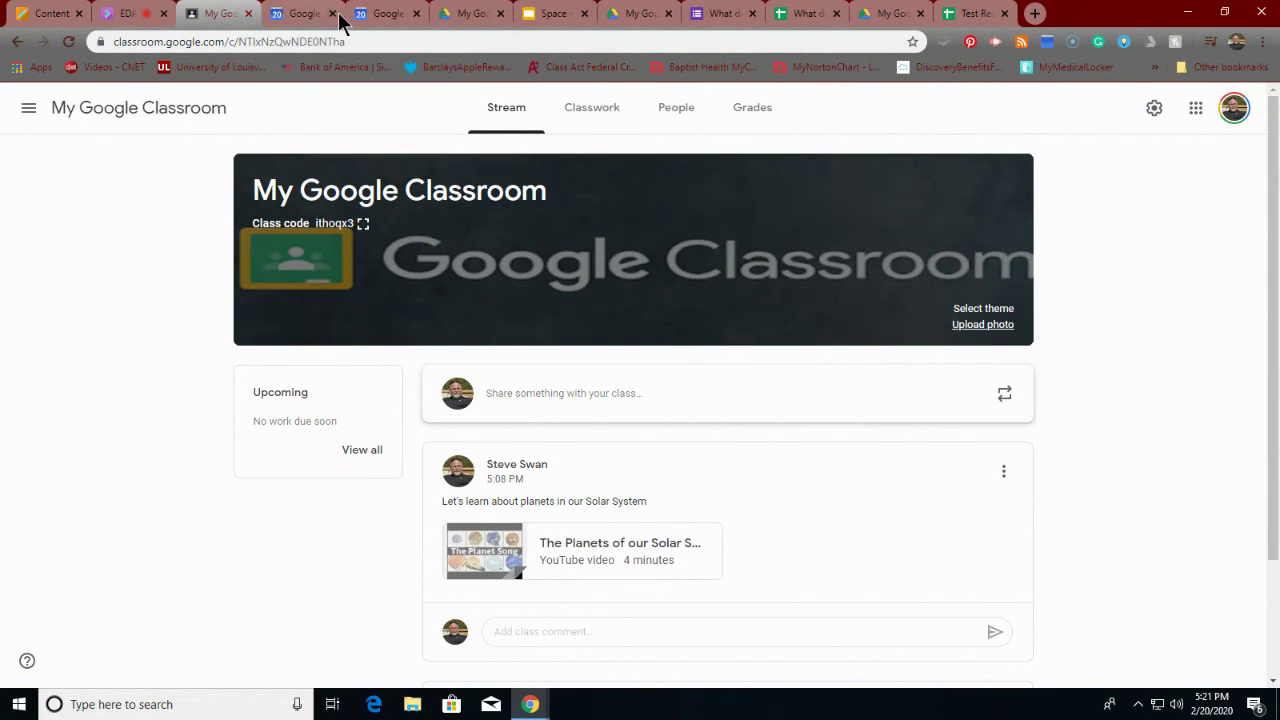
pyautogui.click(339, 15)
pyautogui.click(336, 14)
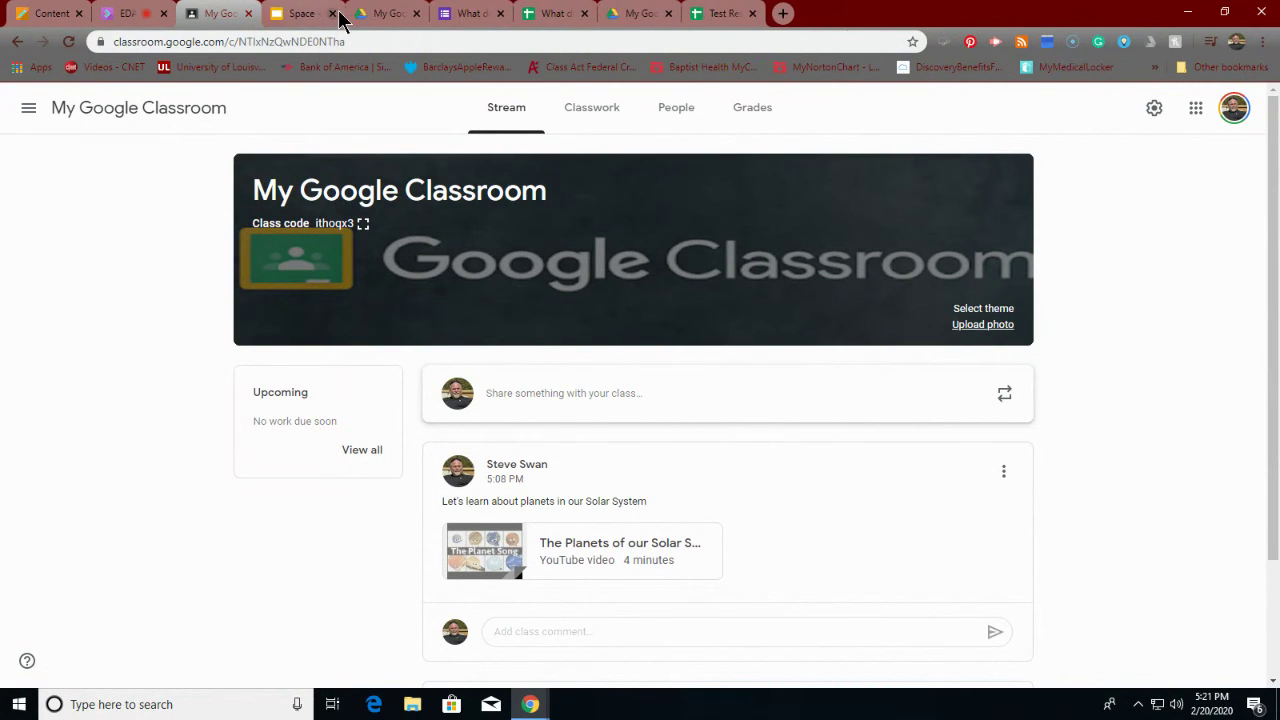
pyautogui.click(336, 14)
pyautogui.click(336, 14)
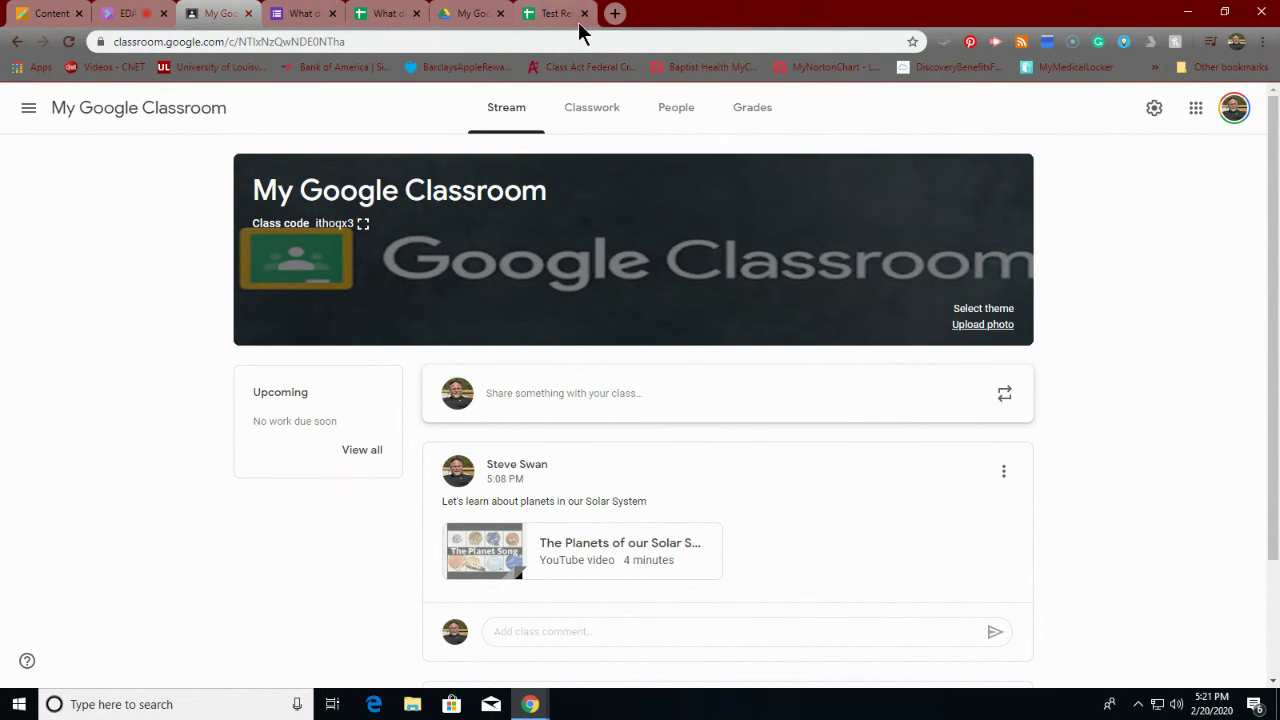
pyautogui.moveTo(669, 17); pyautogui.dragTo(866, 92)
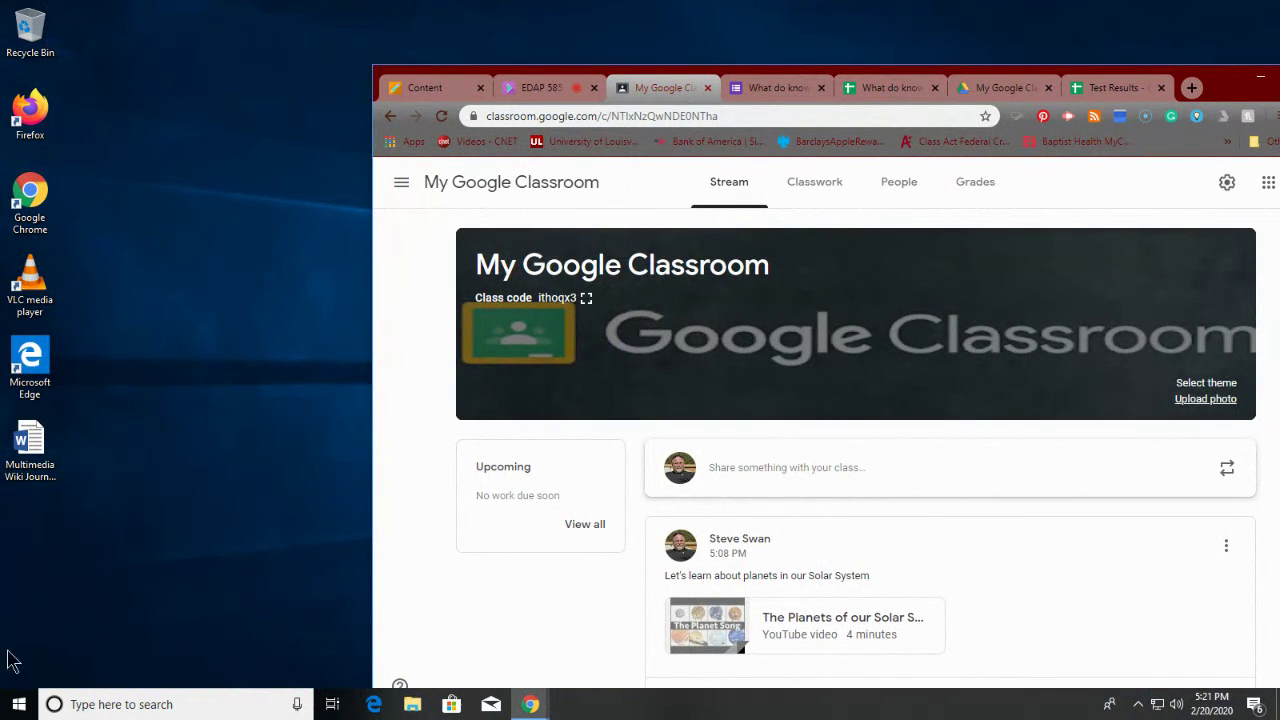
# Open swan.JPG from the Downloads folder in the Photos app.
pyautogui.click(413, 705)
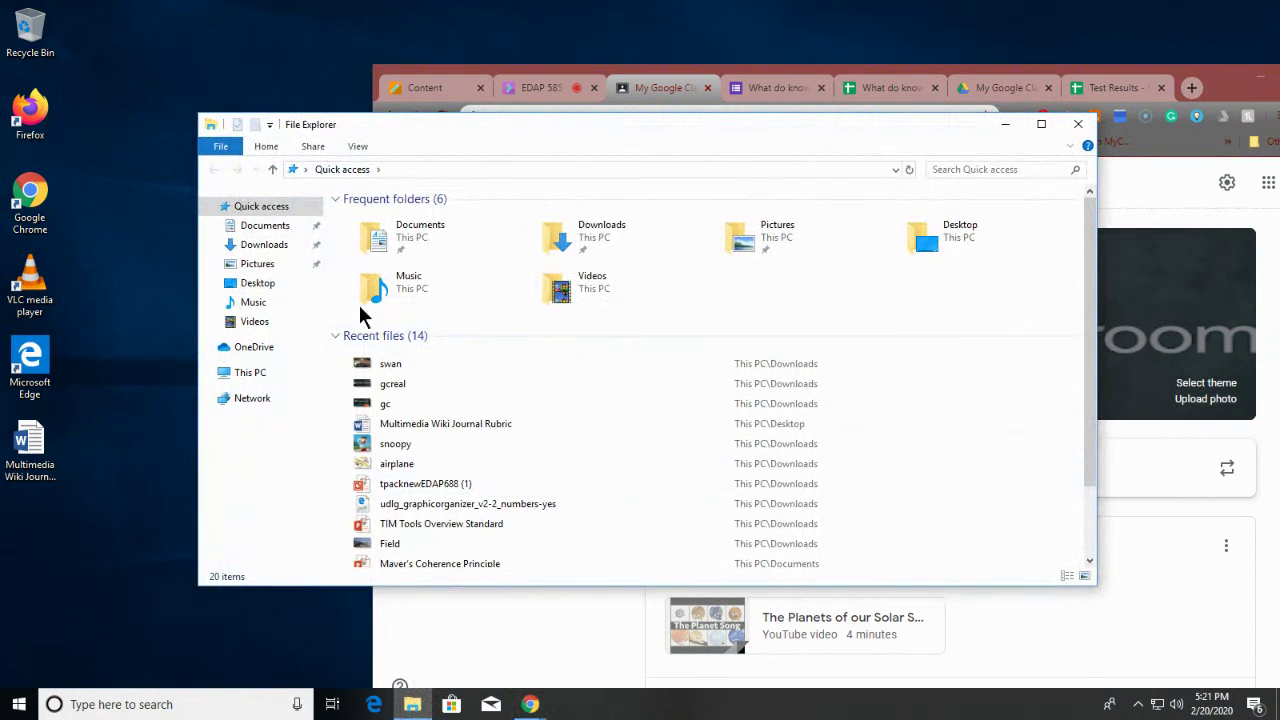
pyautogui.click(264, 245)
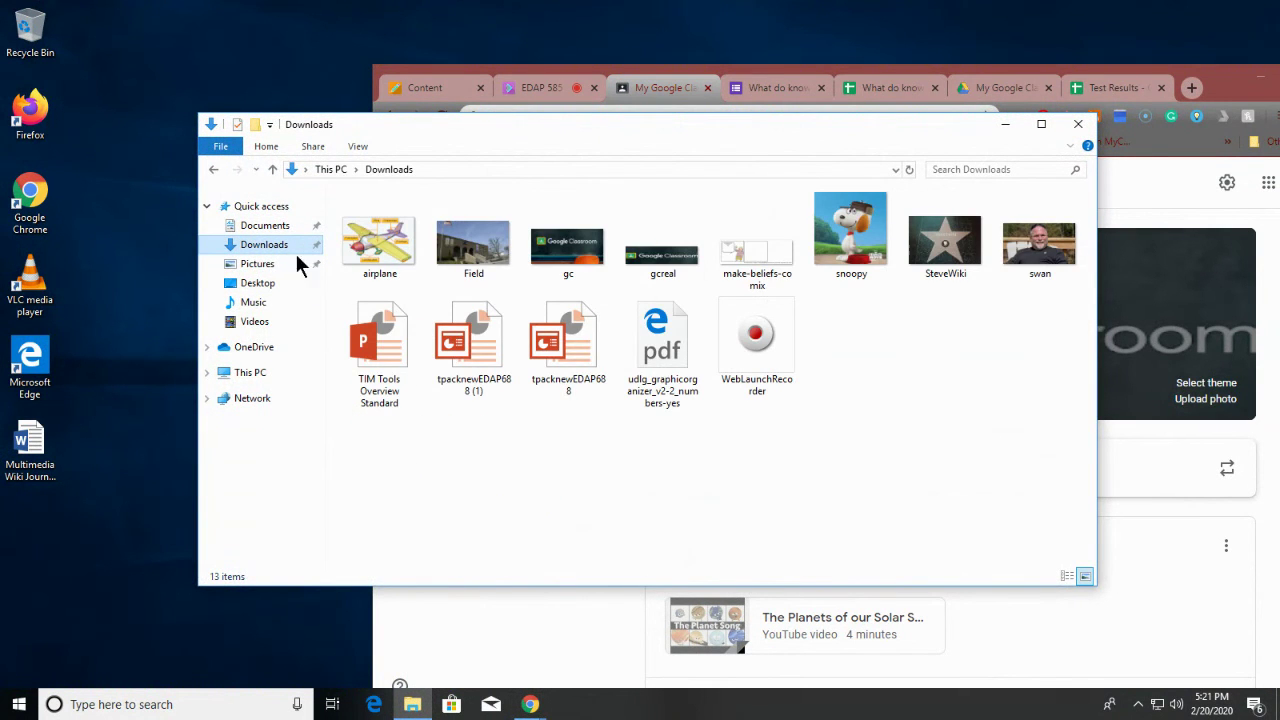
pyautogui.doubleClick(1046, 250)
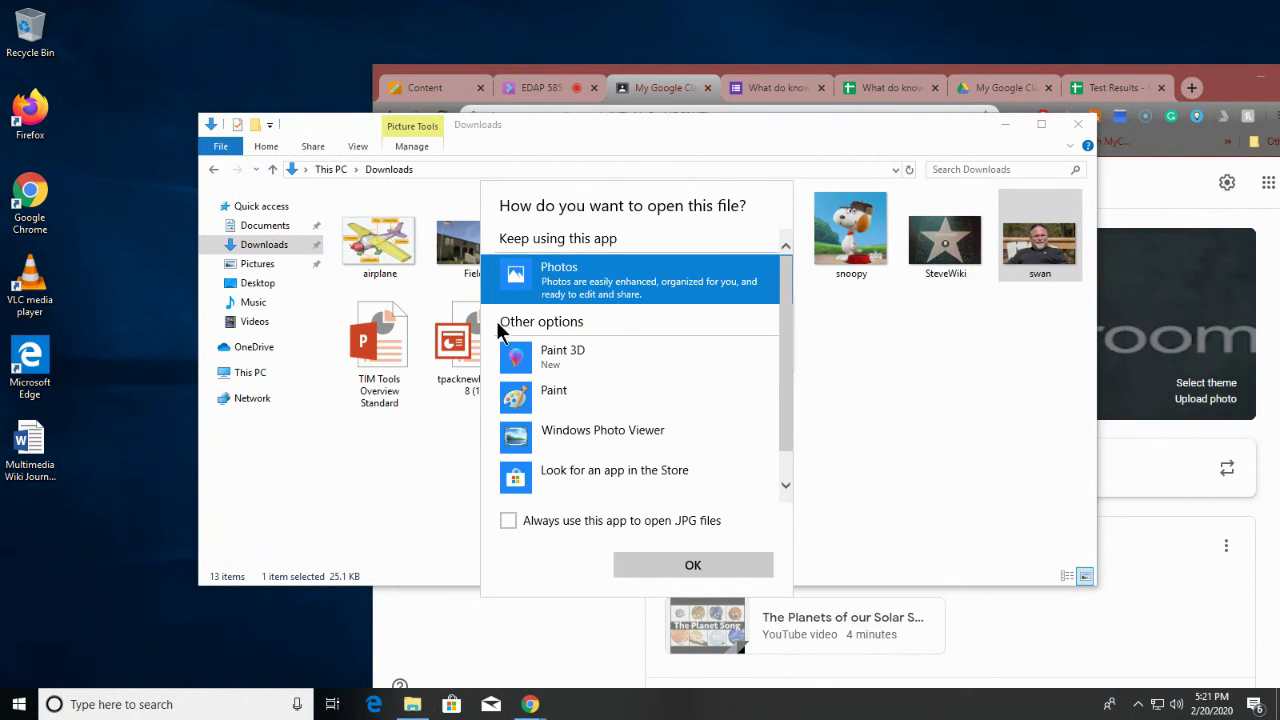
pyautogui.click(662, 565)
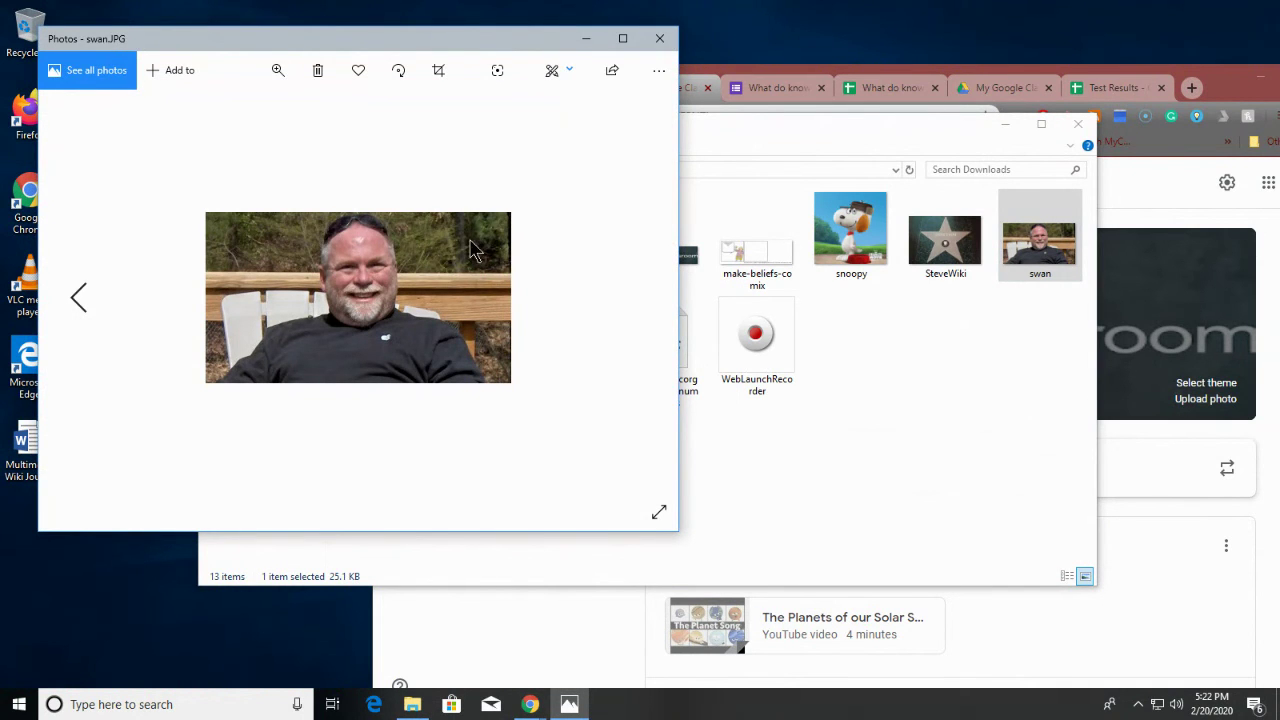
# Set custom resize dimensions of 800 × 200 pixels with aspect ratio unlocked.
pyautogui.click(659, 72)
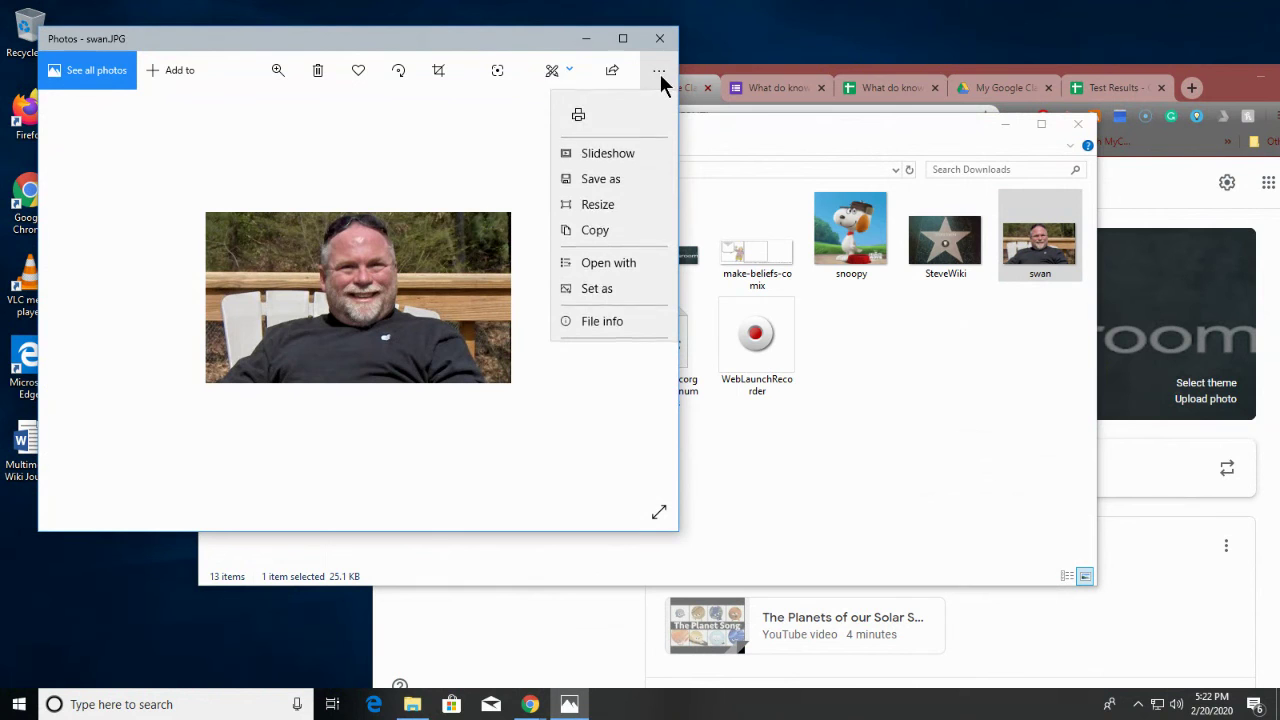
pyautogui.click(590, 207)
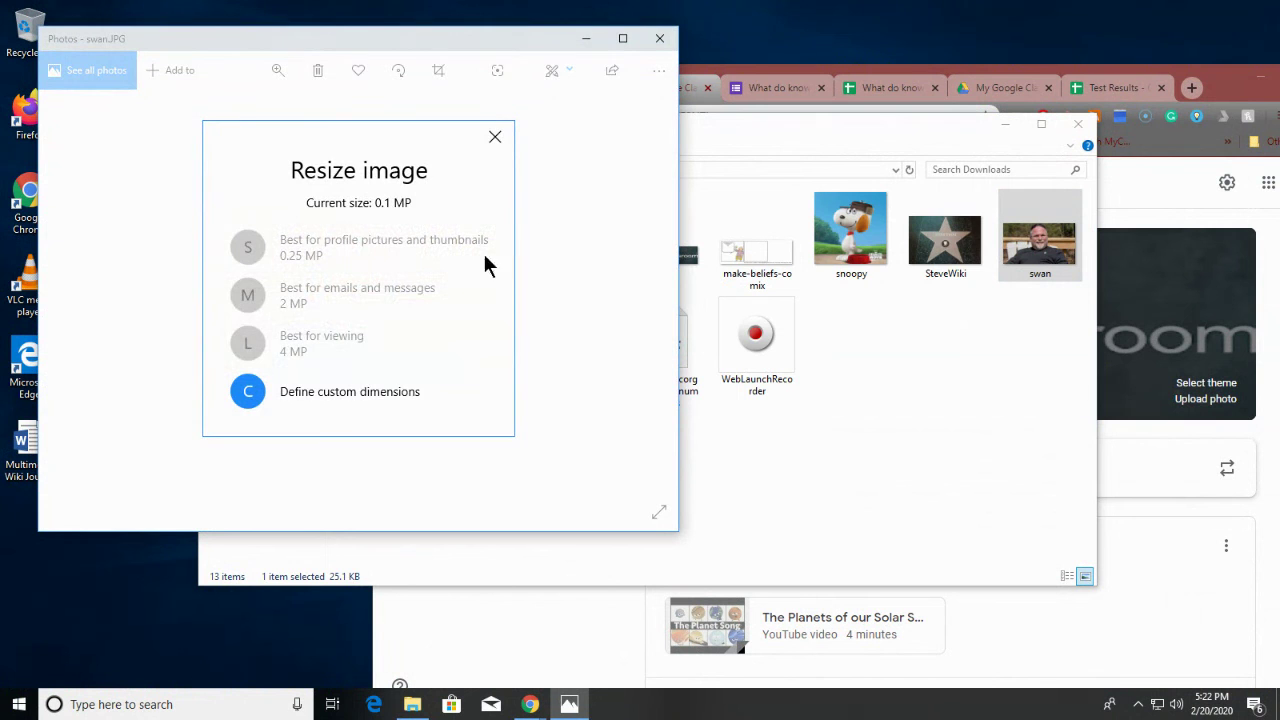
pyautogui.click(326, 390)
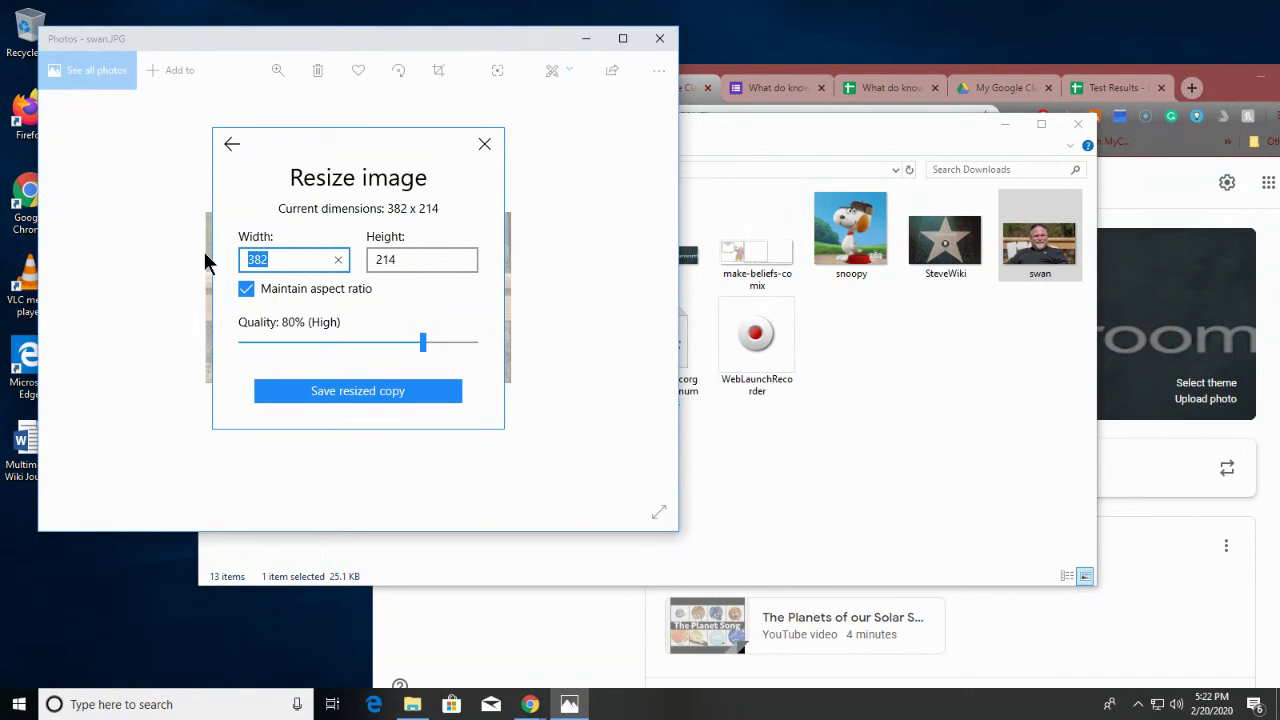
pyautogui.write('800')
pyautogui.click(416, 258)
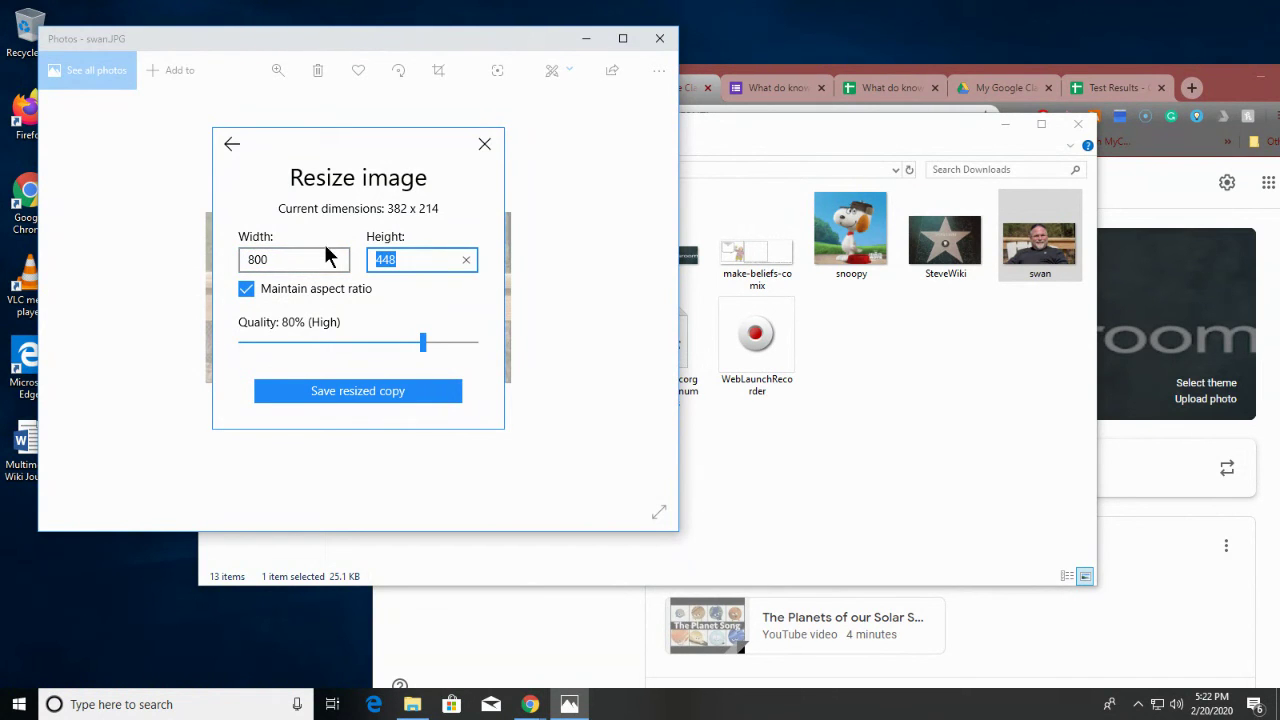
pyautogui.write('200')
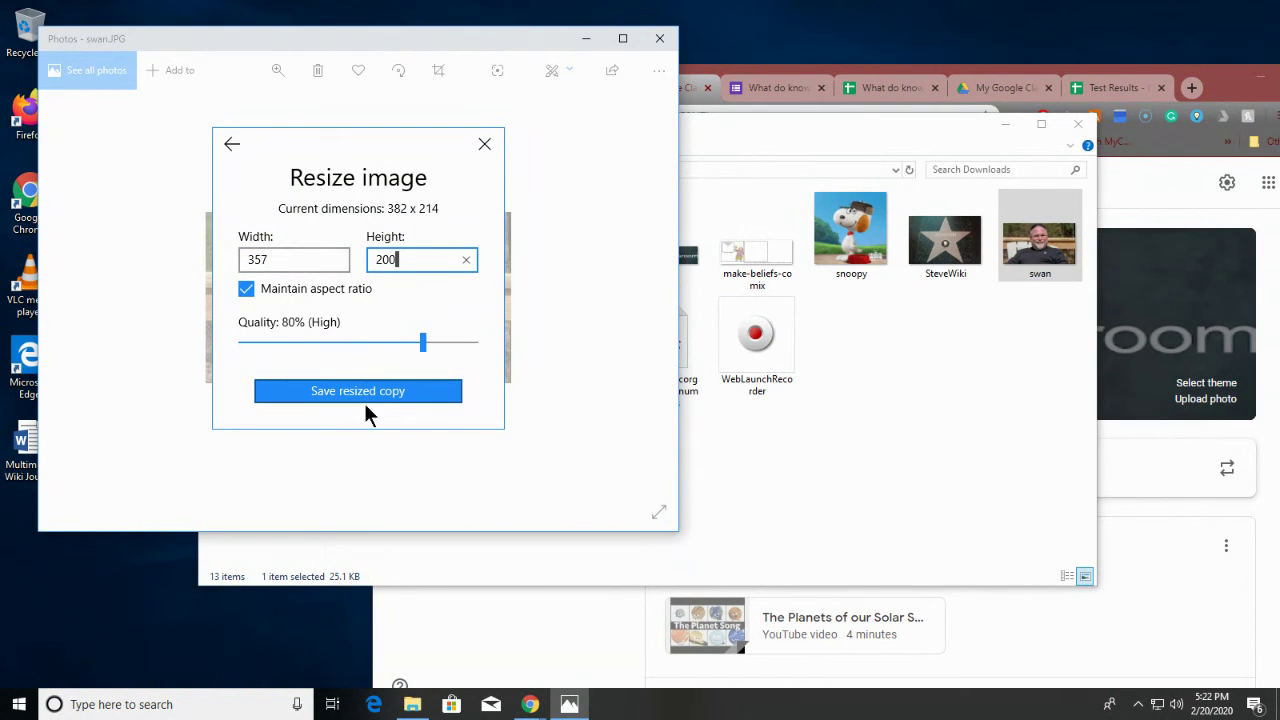
pyautogui.click(246, 289)
pyautogui.click(266, 259)
pyautogui.moveTo(266, 259); pyautogui.dragTo(170, 258)
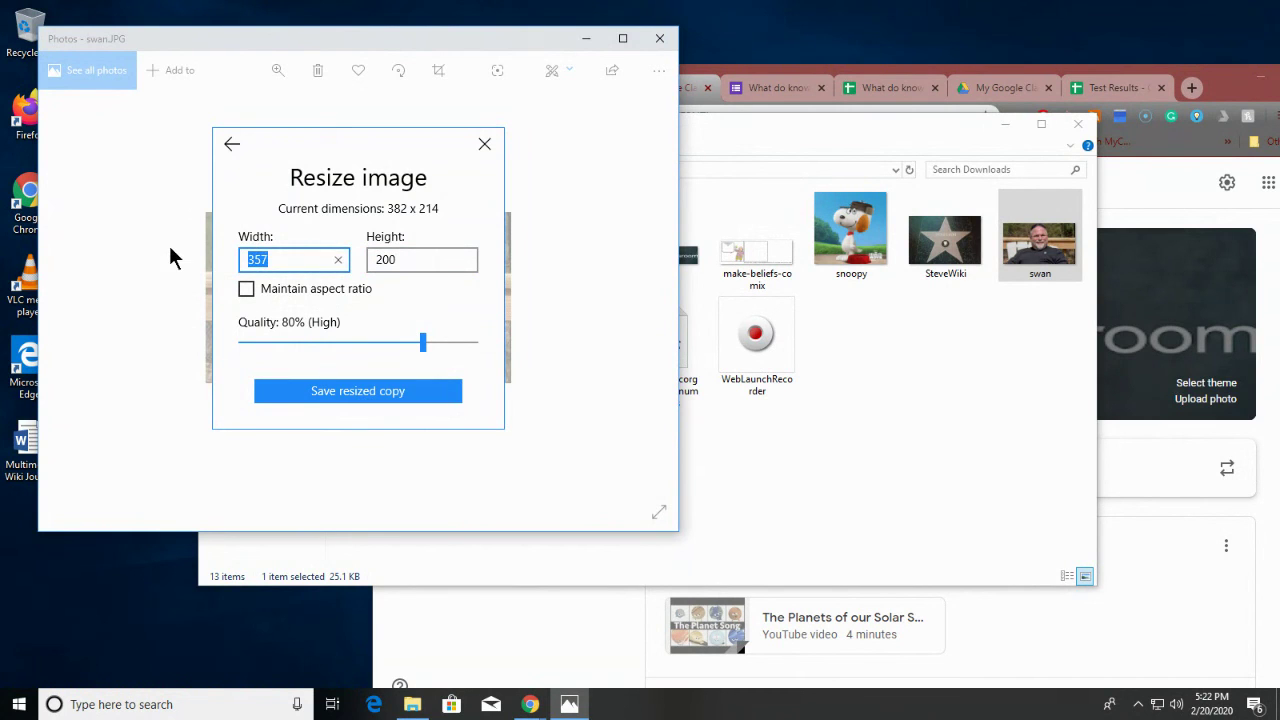
pyautogui.write('800')
pyautogui.click(247, 288)
# Save the resized copy as swan, replacing the original swan.JPG.
pyautogui.click(325, 391)
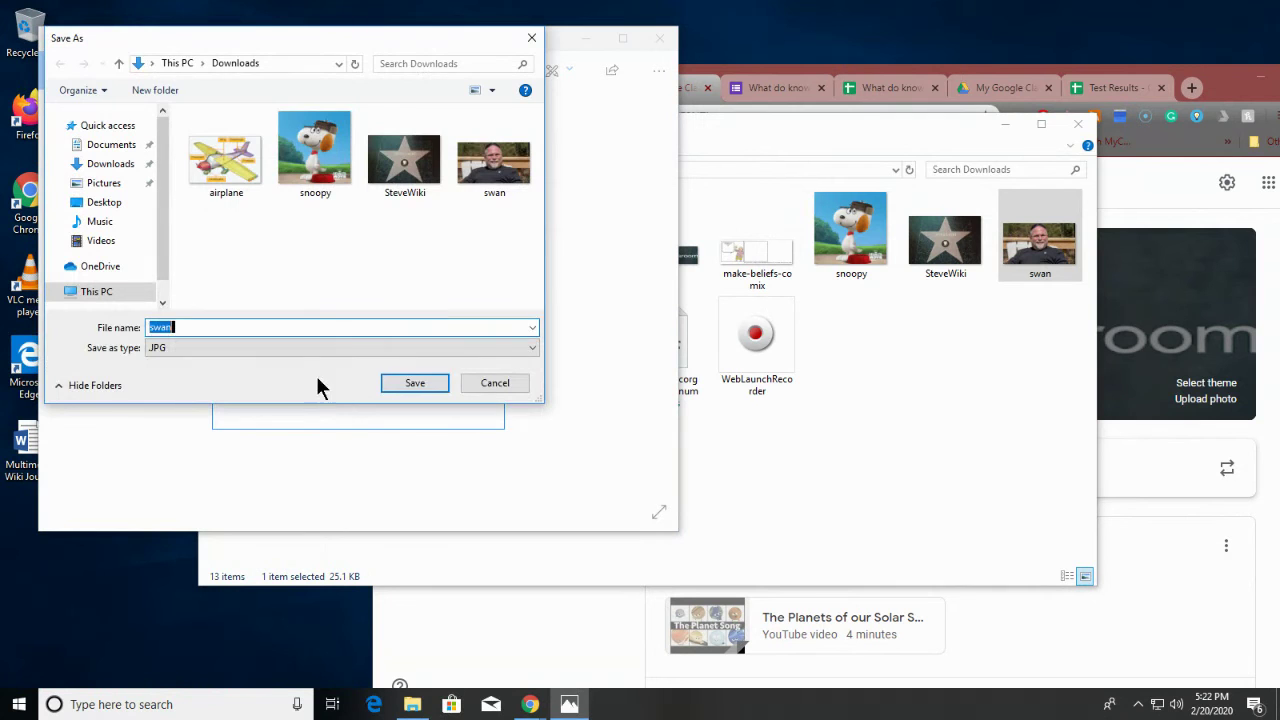
pyautogui.click(420, 388)
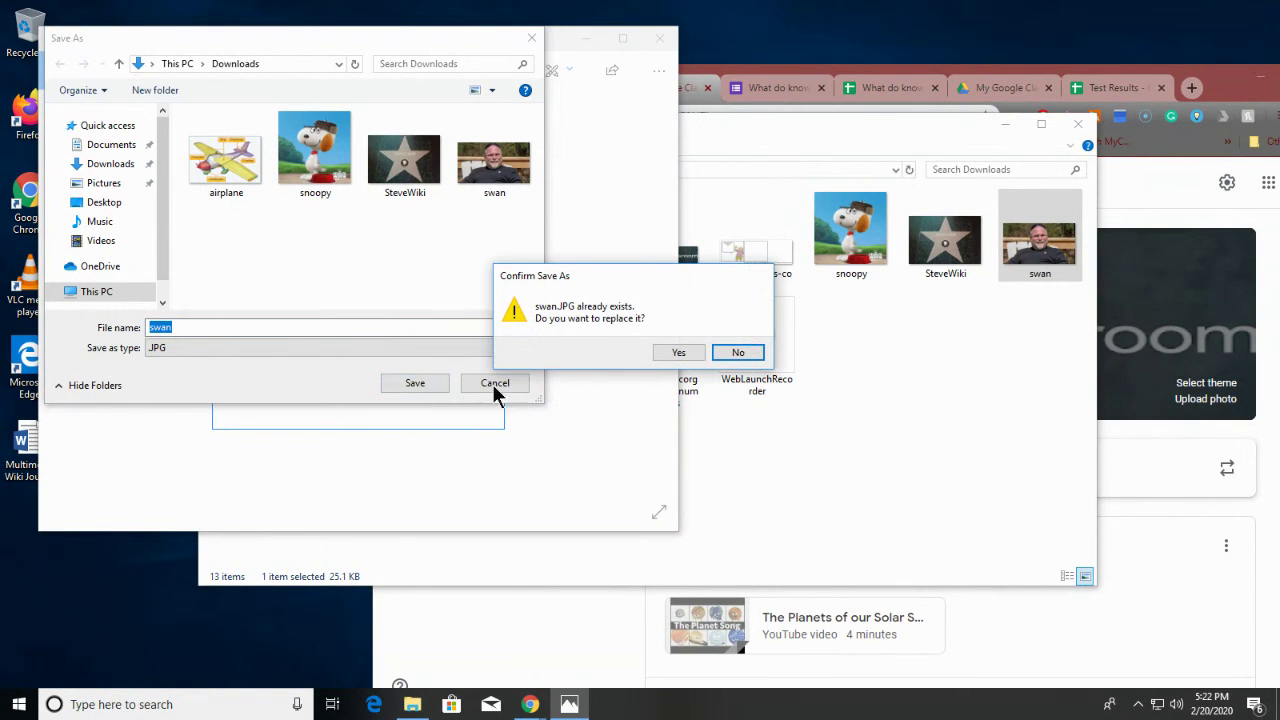
pyautogui.click(678, 354)
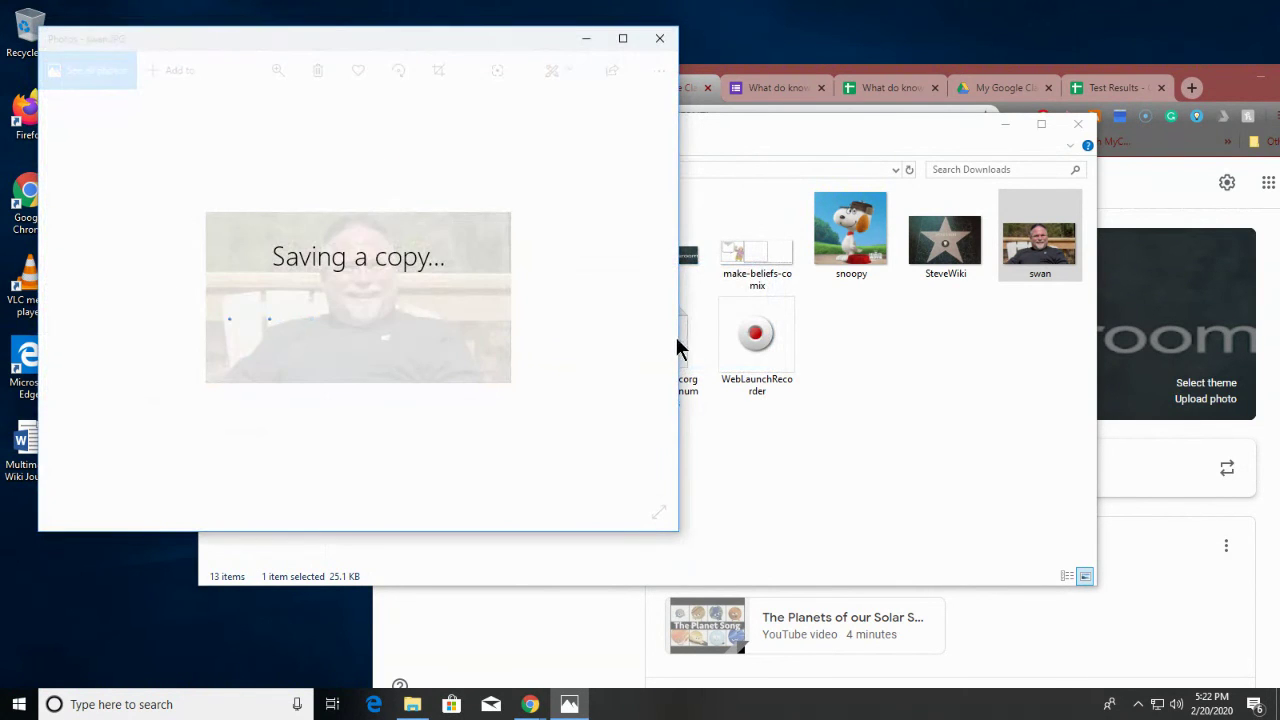
# Close Photos and move the Classroom browser window back to the upper left.
pyautogui.click(659, 40)
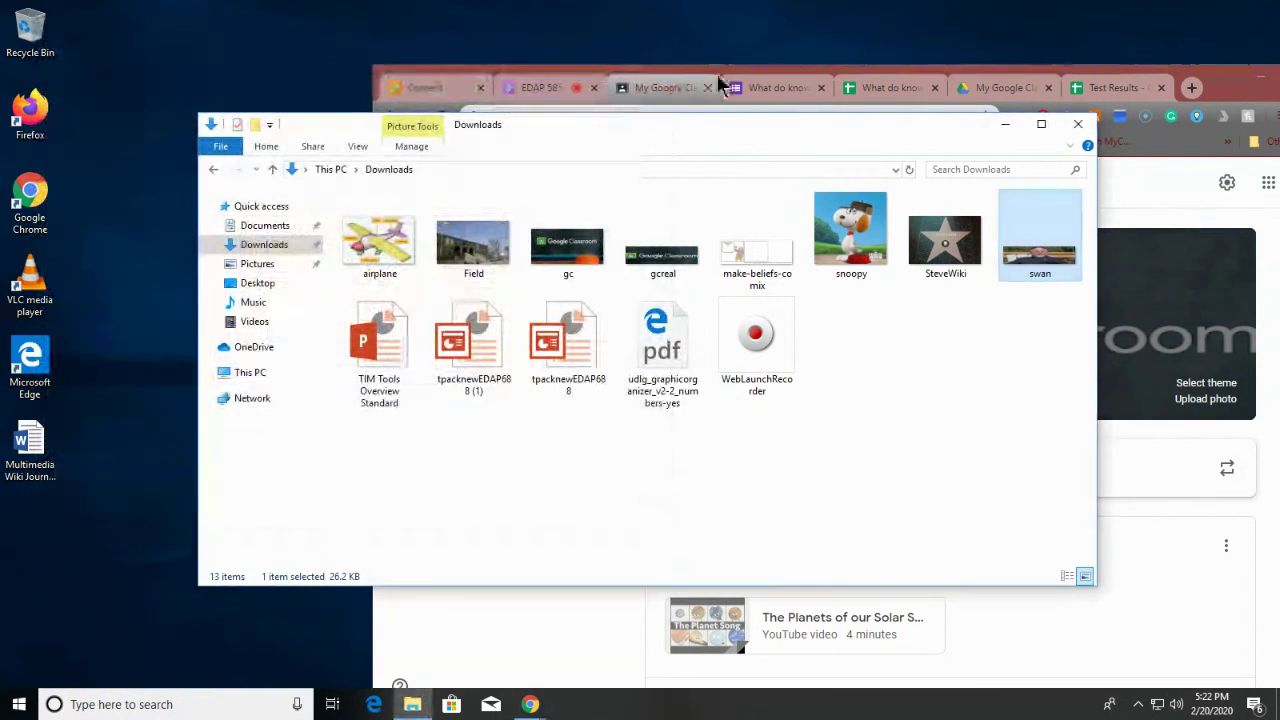
pyautogui.click(1150, 478)
pyautogui.moveTo(1222, 82); pyautogui.dragTo(876, 14)
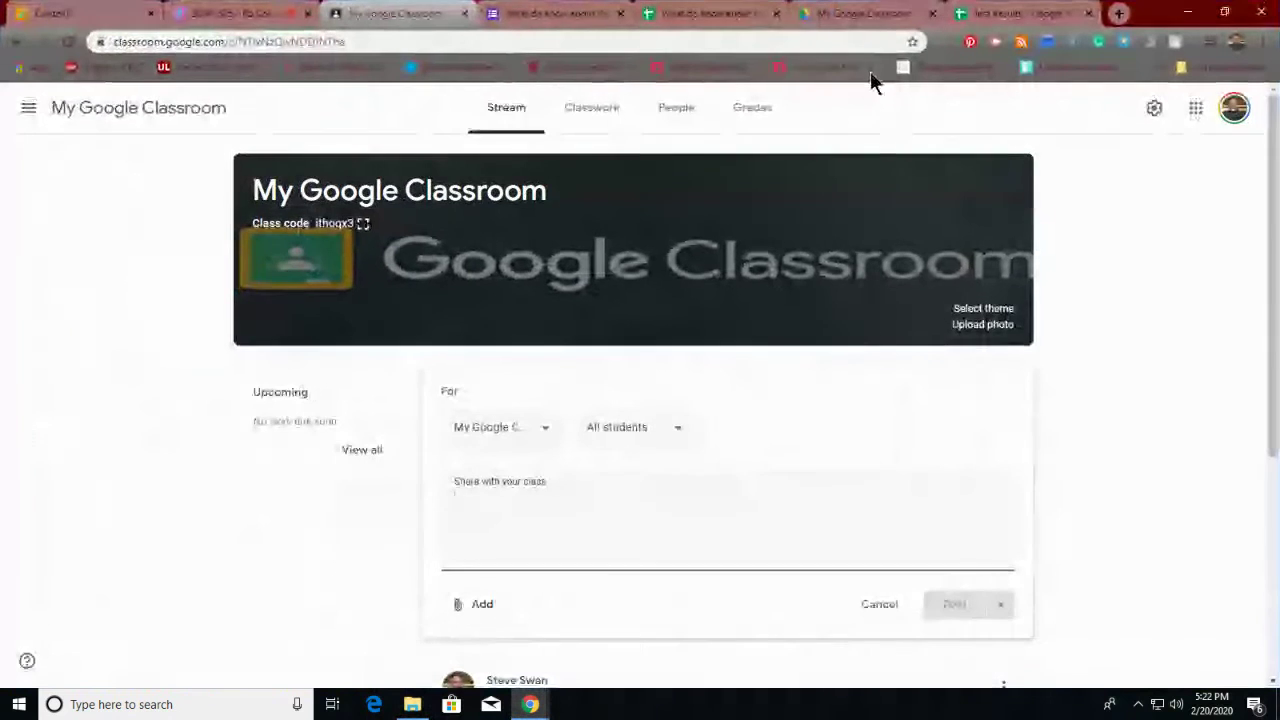
# Upload the swan image from the computer as the class banner photo.
pyautogui.click(983, 325)
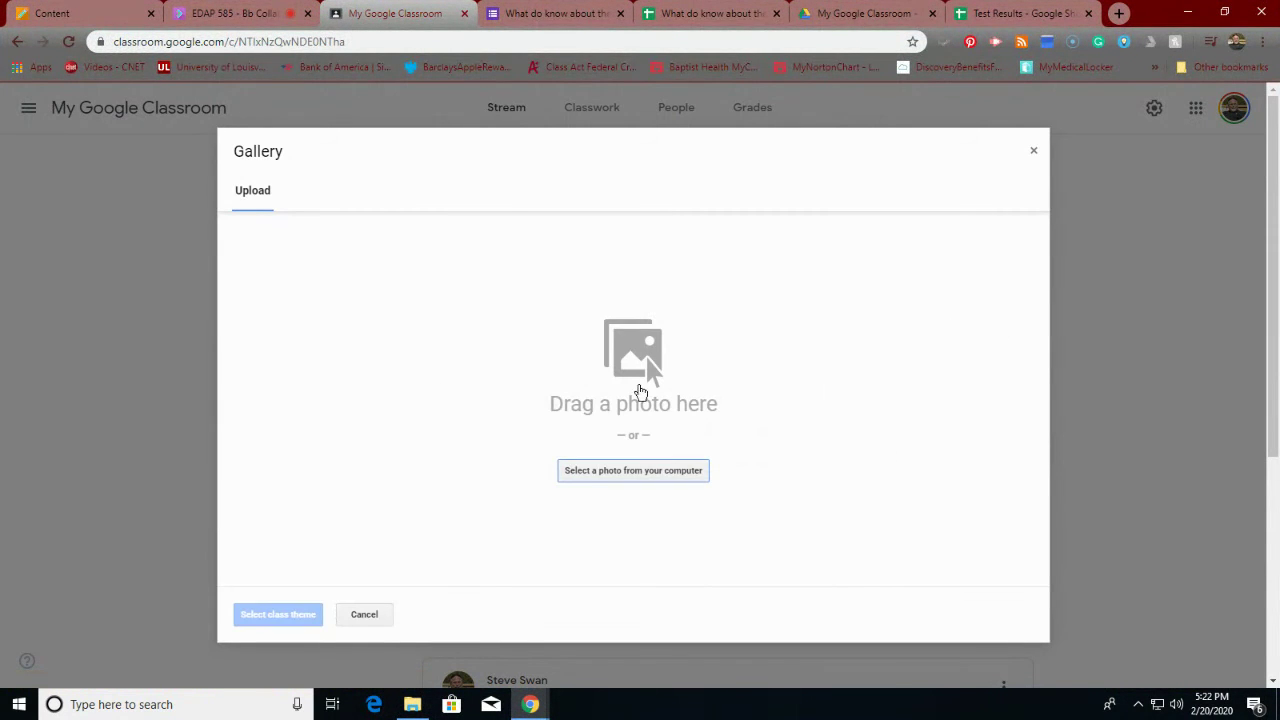
pyautogui.click(586, 488)
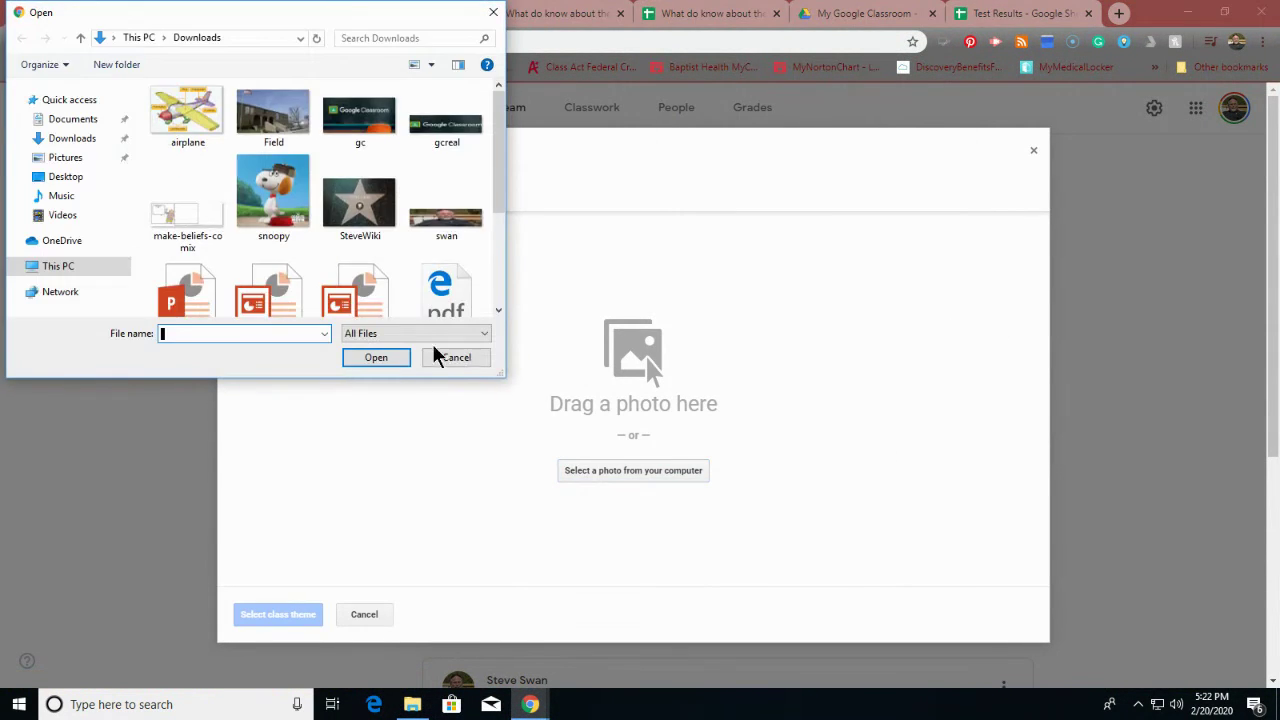
pyautogui.click(446, 218)
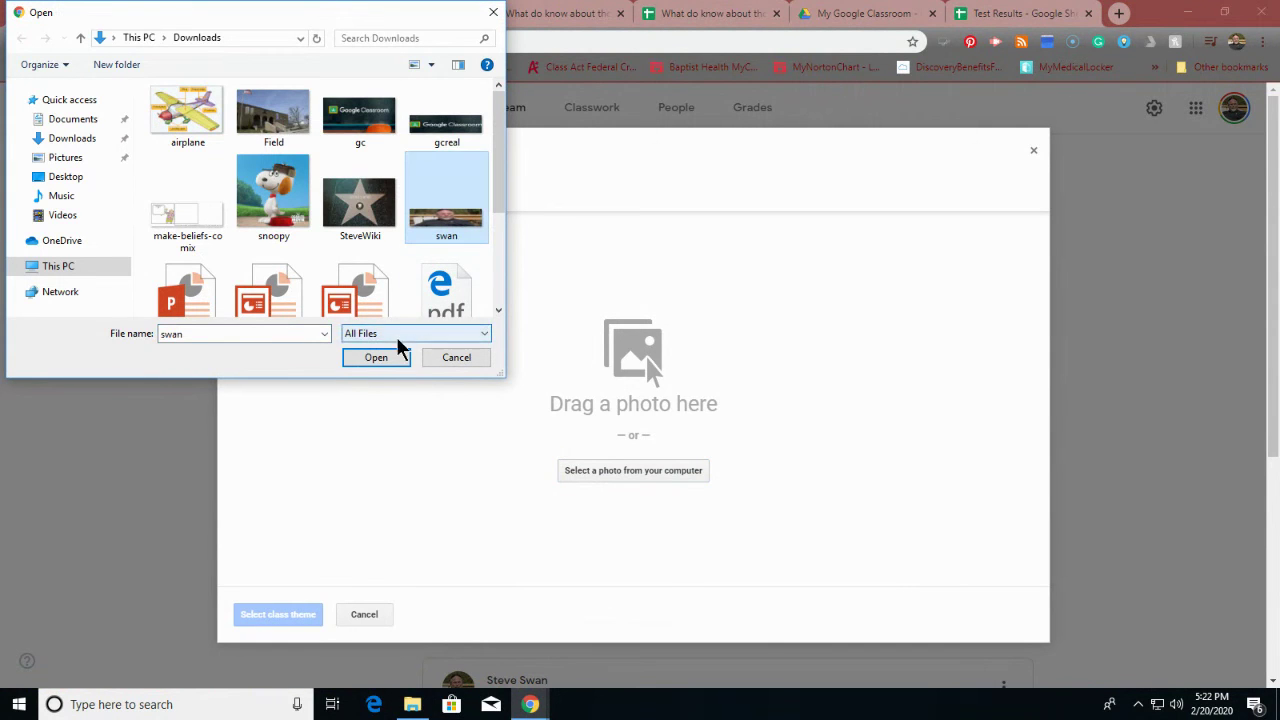
pyautogui.click(359, 359)
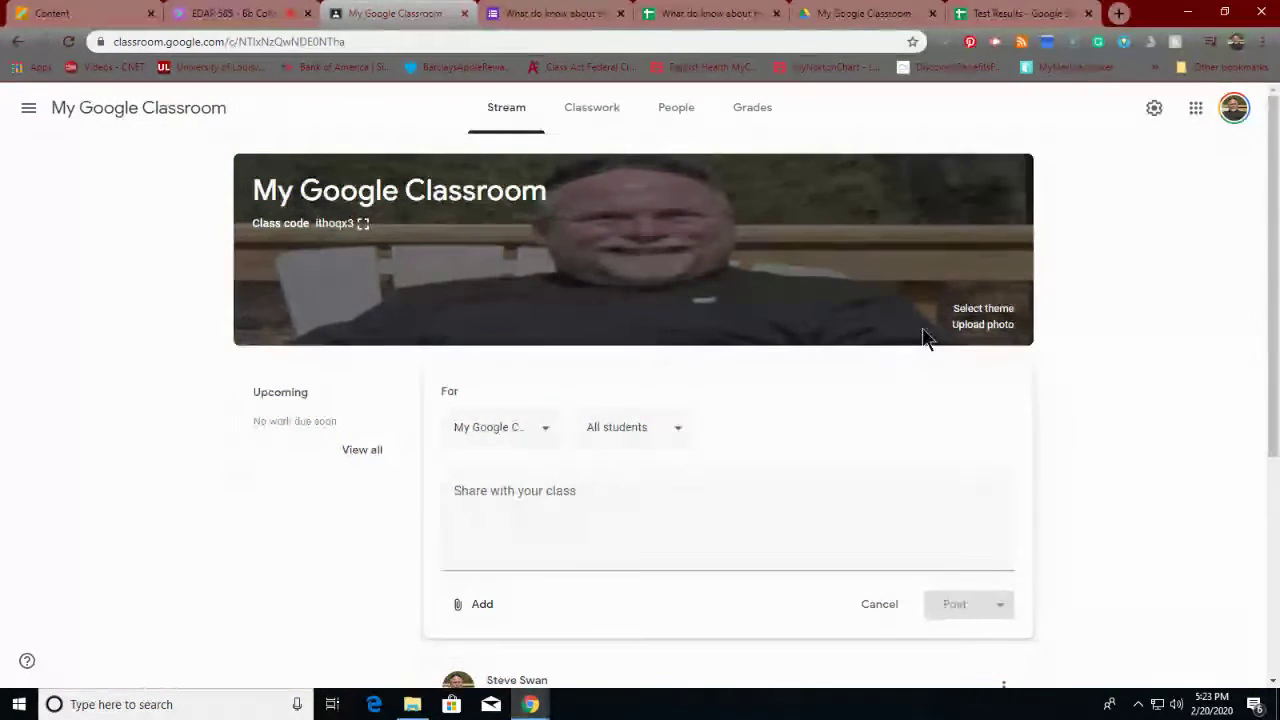
# Upload the snoopy image, crop it to his eyes and cap, and apply it as class theme.
pyautogui.click(969, 330)
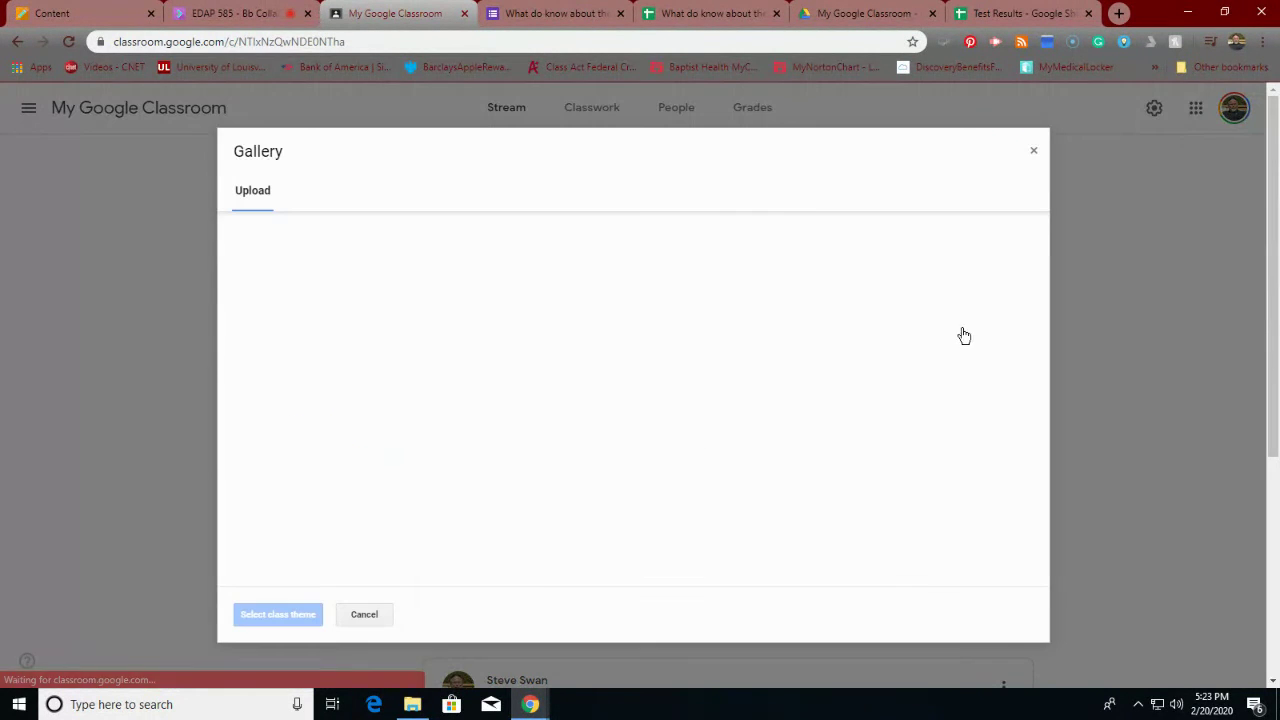
pyautogui.click(587, 485)
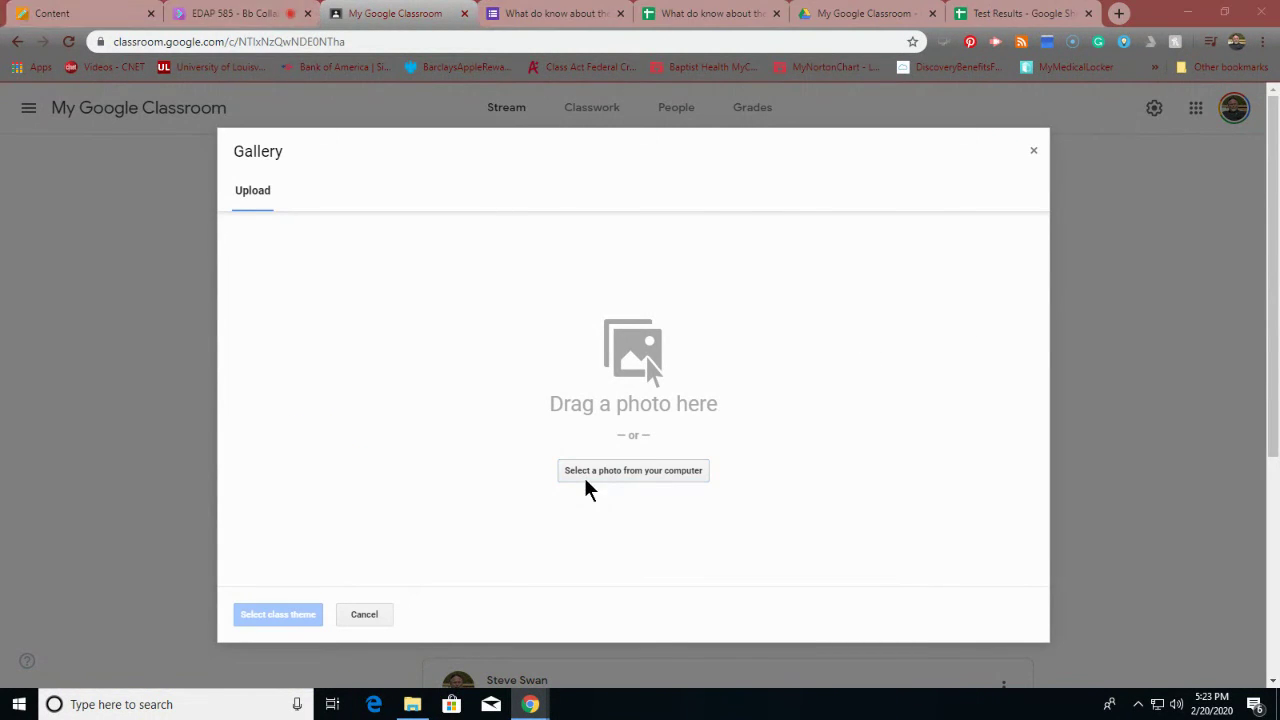
pyautogui.click(295, 210)
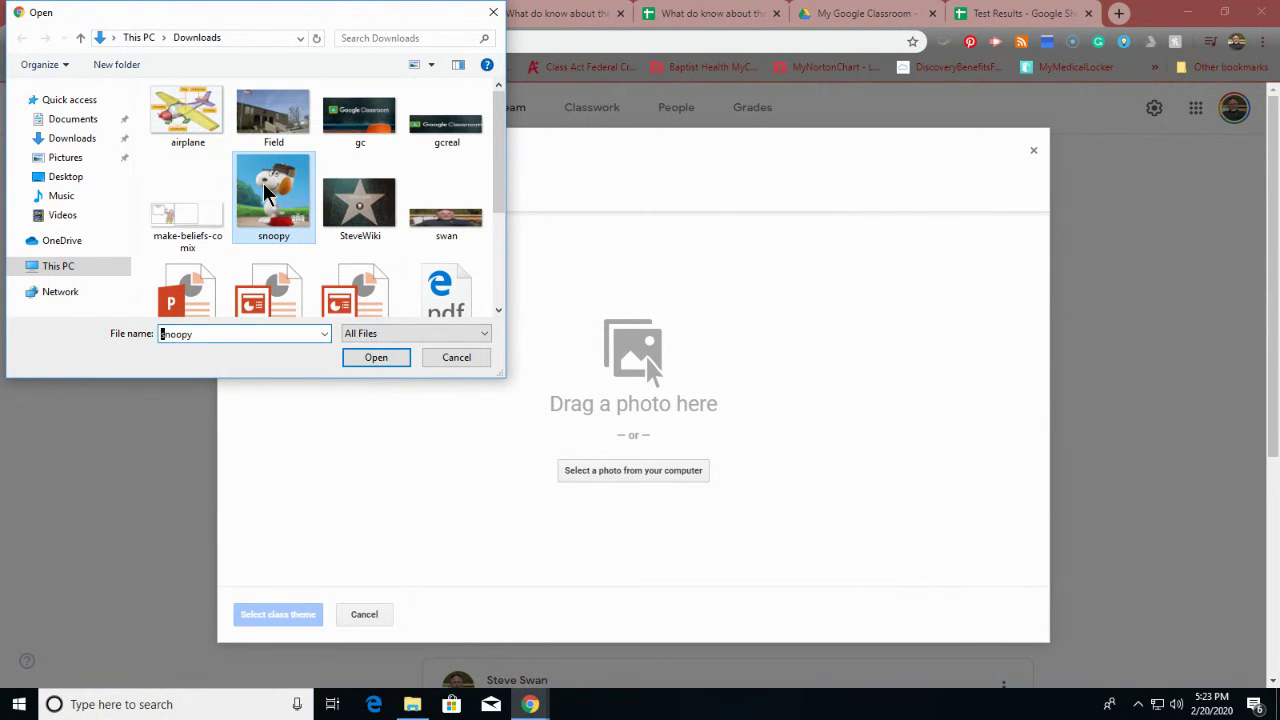
pyautogui.click(389, 365)
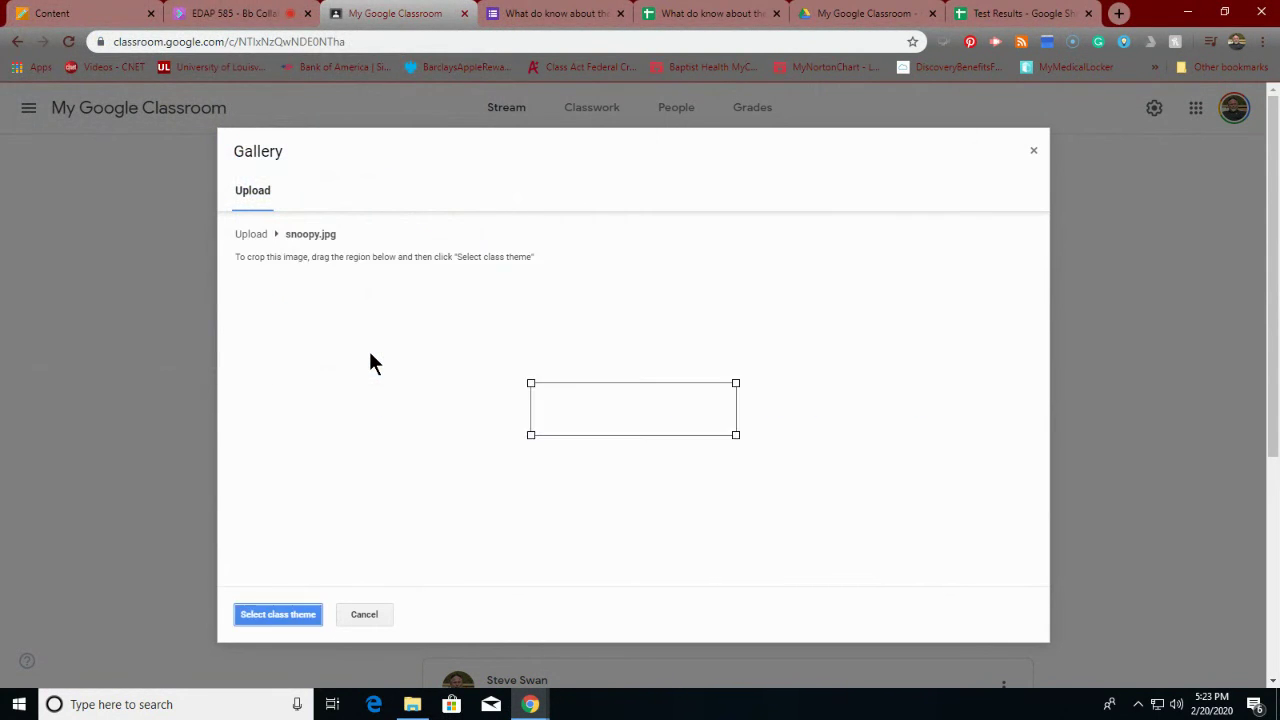
pyautogui.moveTo(572, 410); pyautogui.dragTo(587, 349)
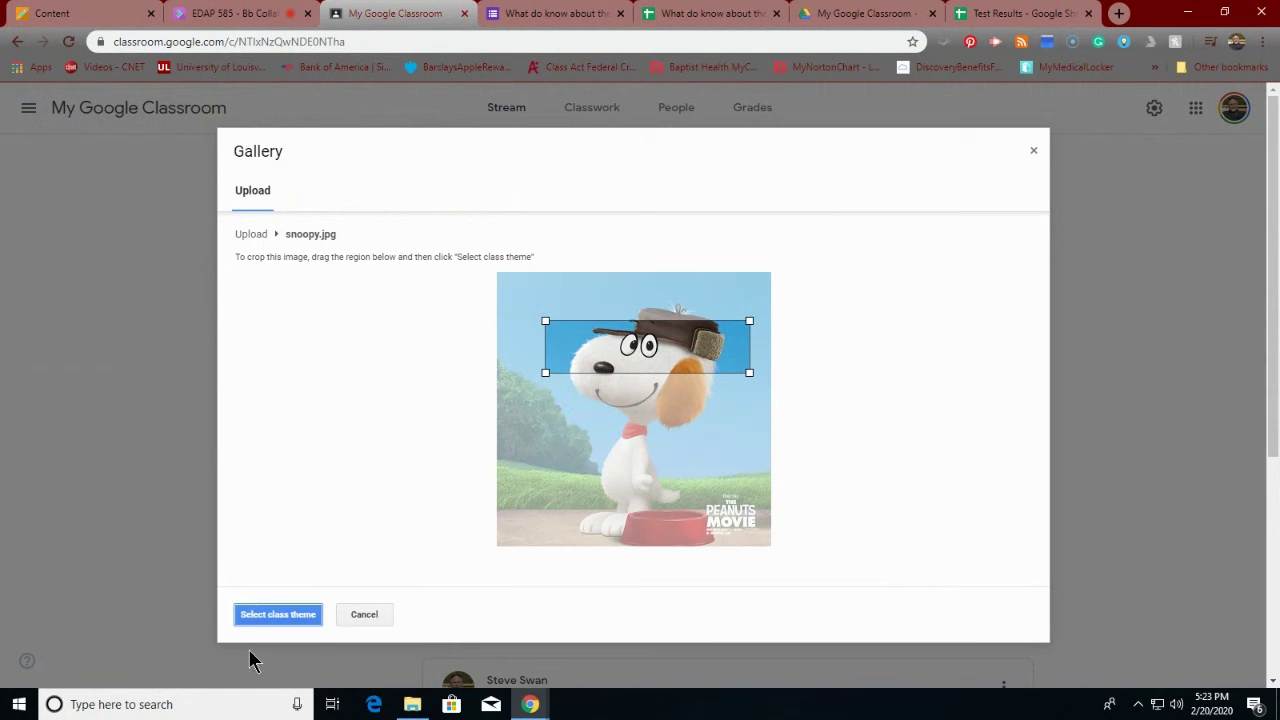
pyautogui.click(261, 618)
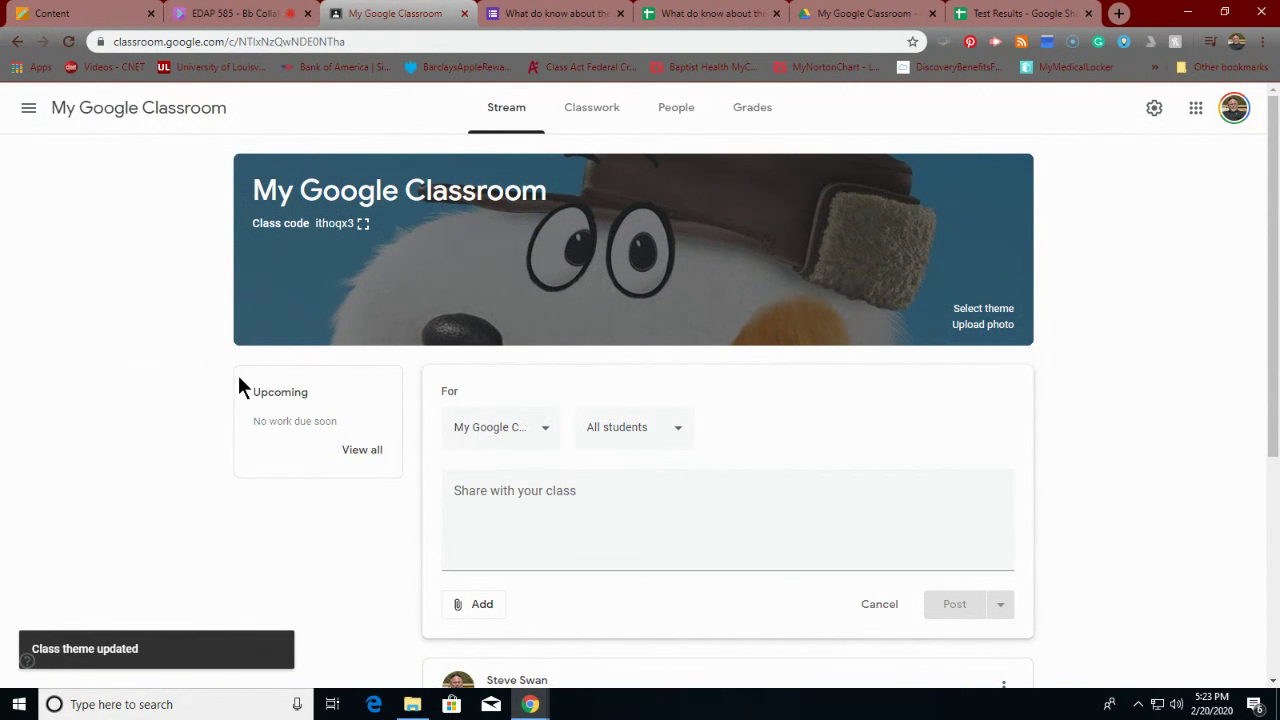
# Check the updated class page, then go to the Classwork list.
pyautogui.scroll(-3, 392, 426)
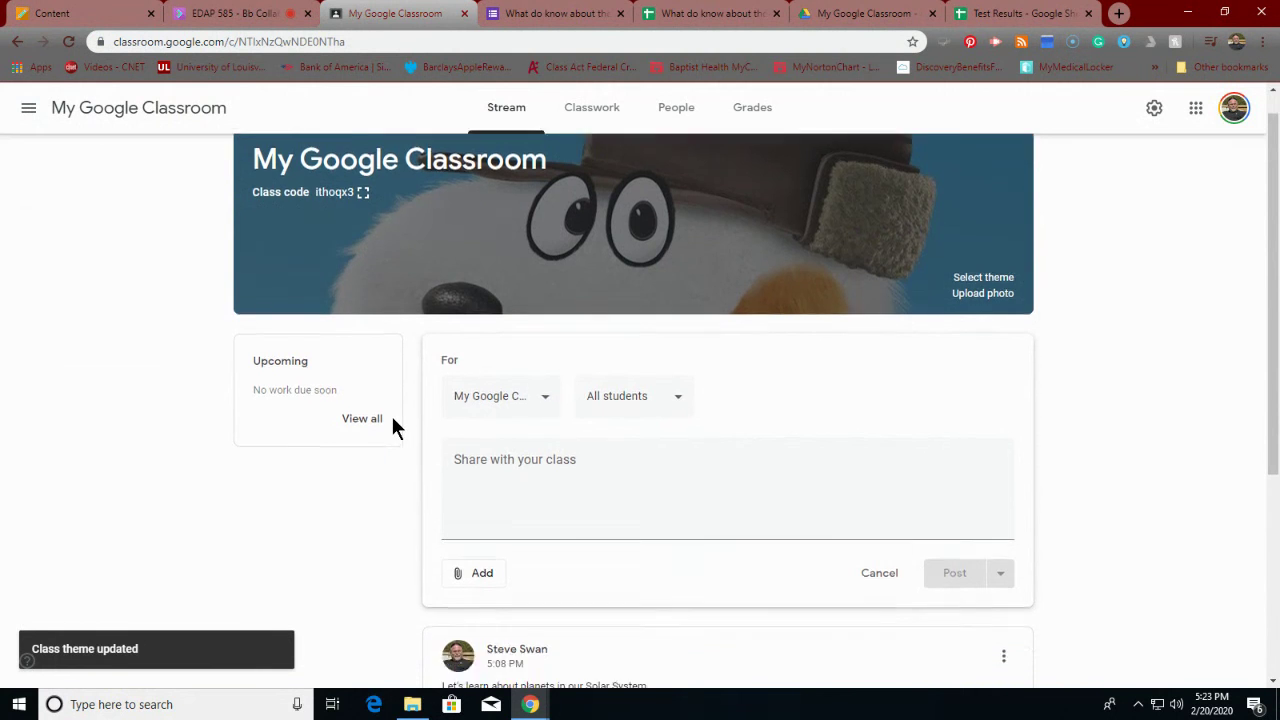
pyautogui.scroll(3, 394, 426)
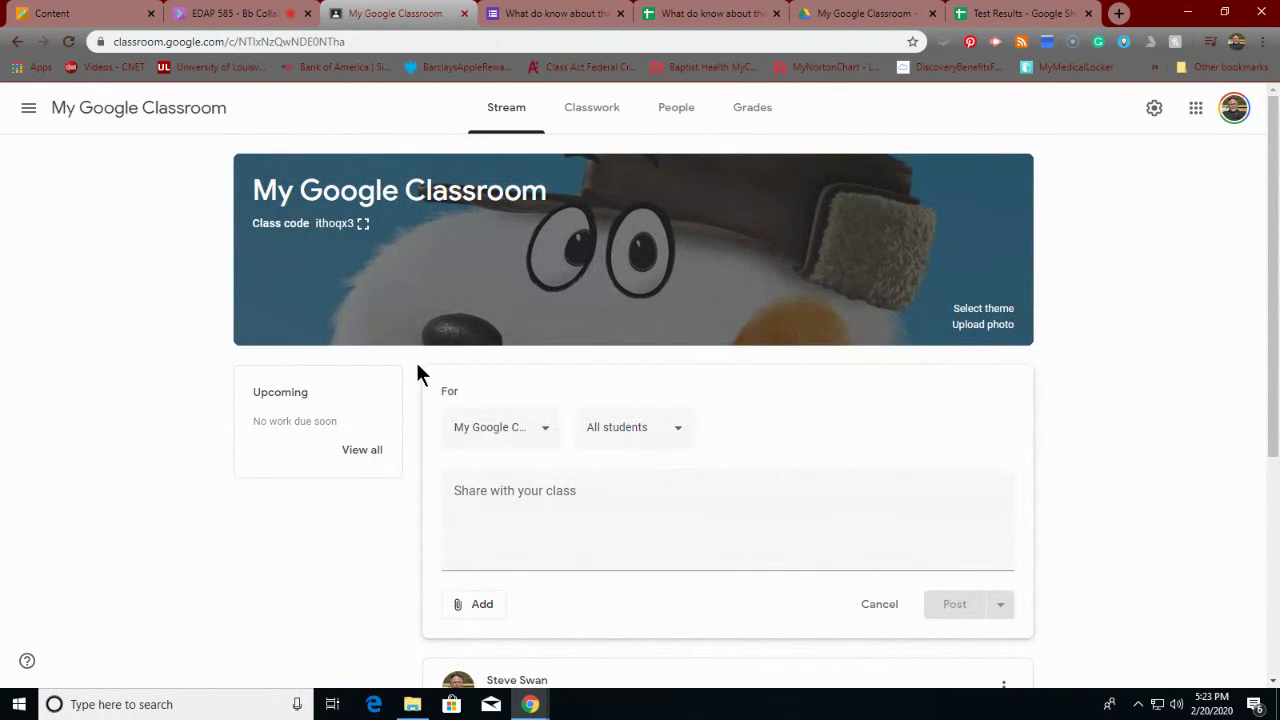
pyautogui.scroll(-3, 415, 390)
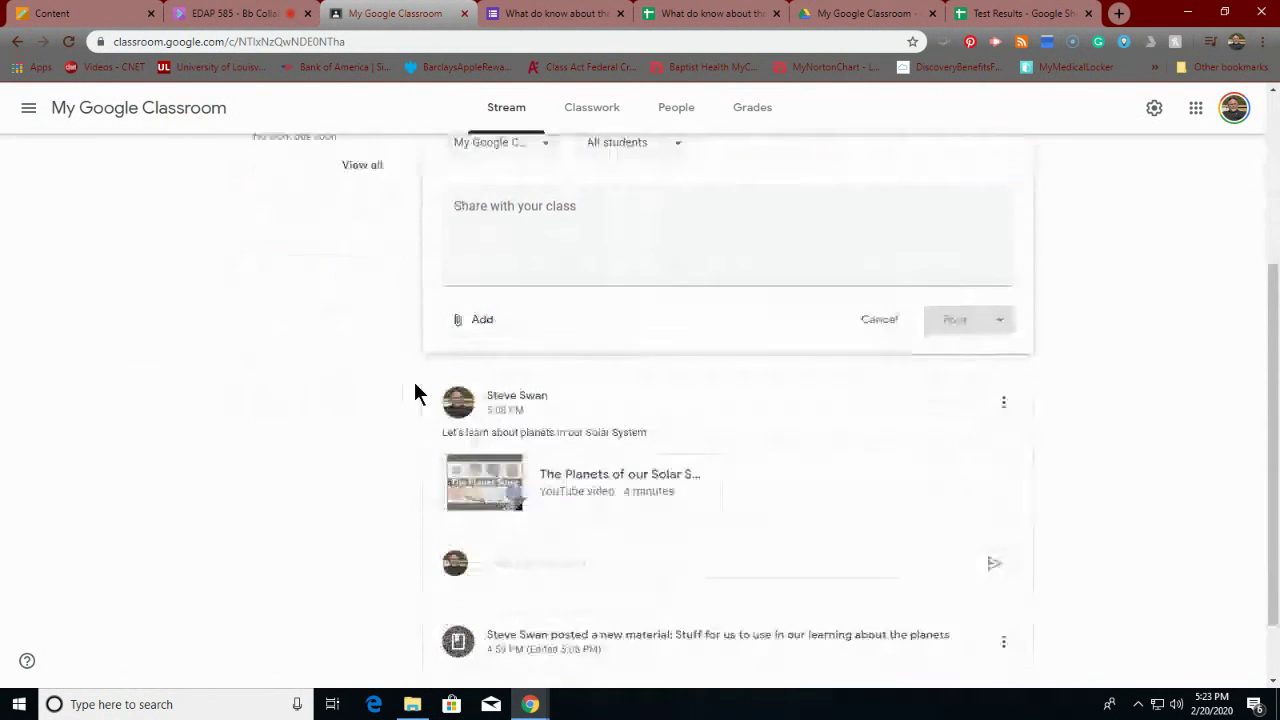
pyautogui.scroll(3, 416, 383)
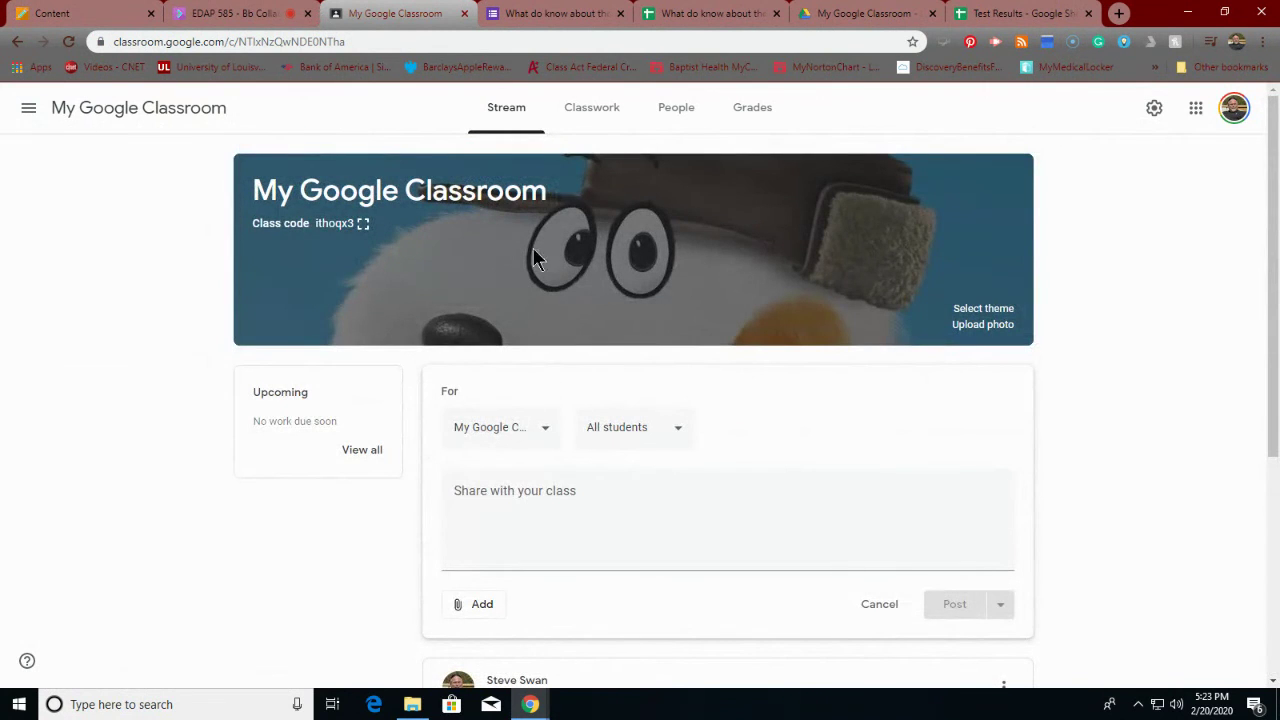
pyautogui.click(594, 112)
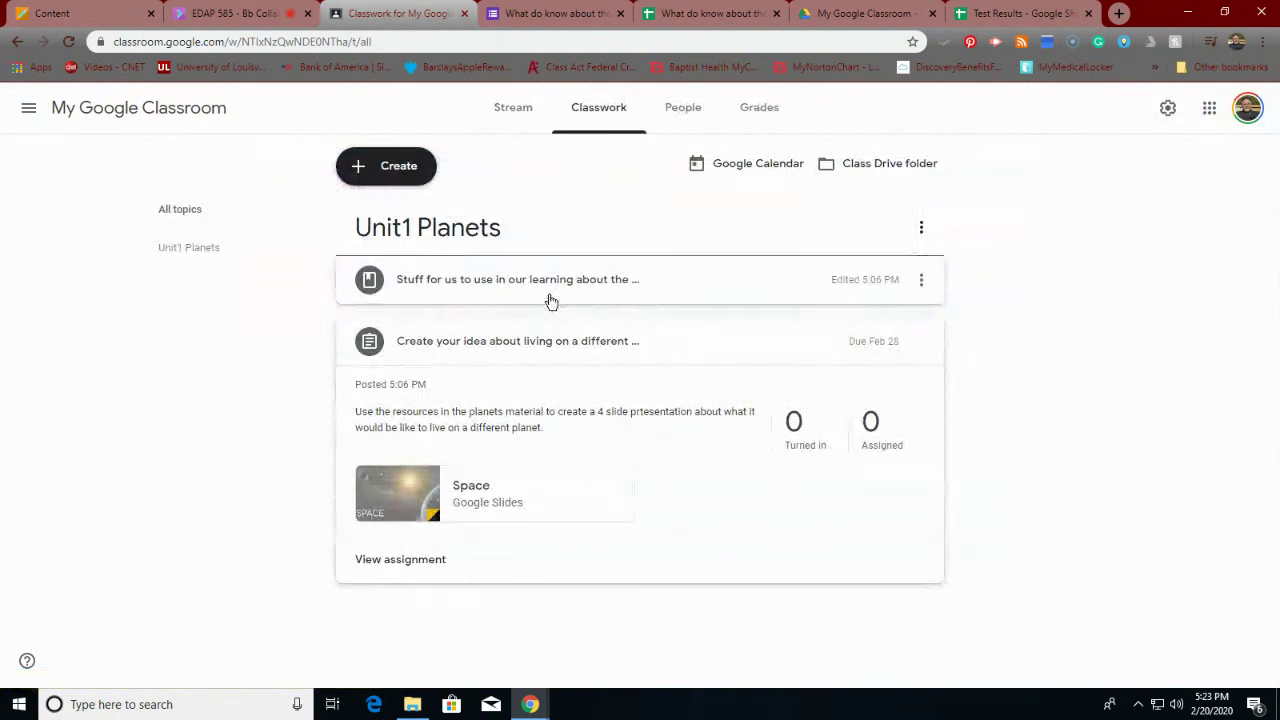
# Add the topic 'My Learning Topic', view its page, then return to Classwork.
pyautogui.click(380, 165)
pyautogui.click(372, 355)
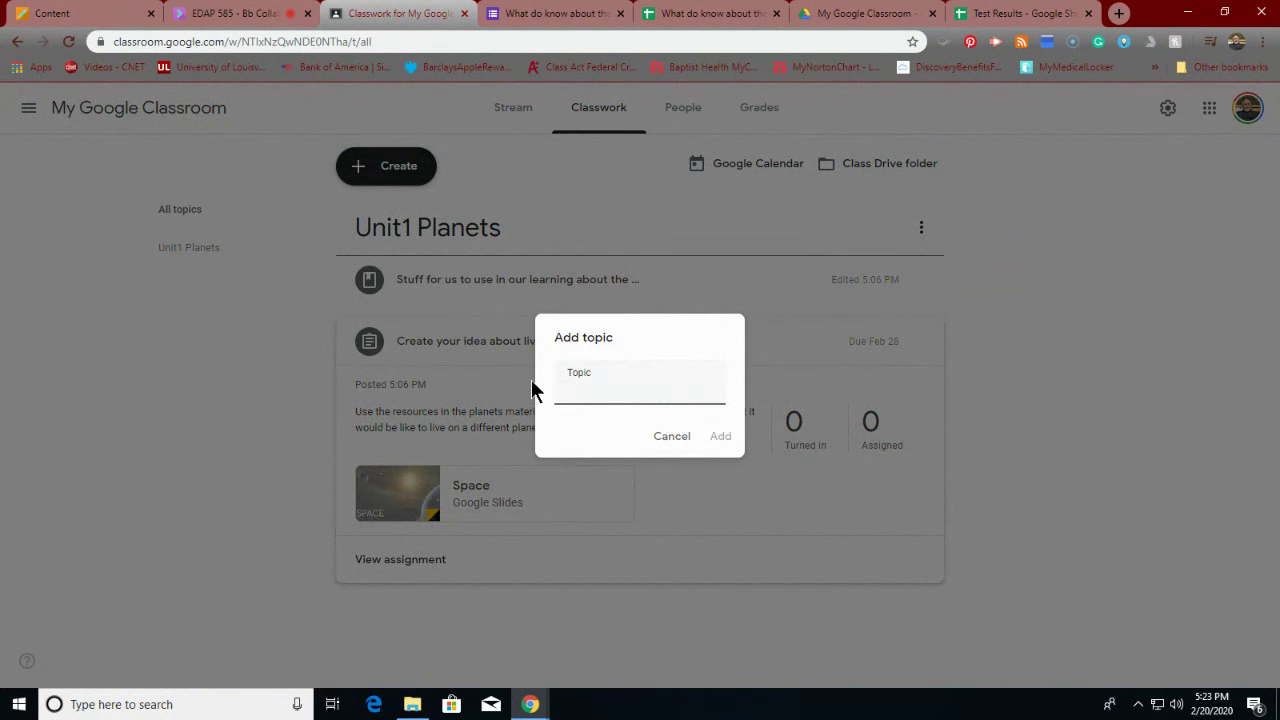
pyautogui.write('My Learning Topic')
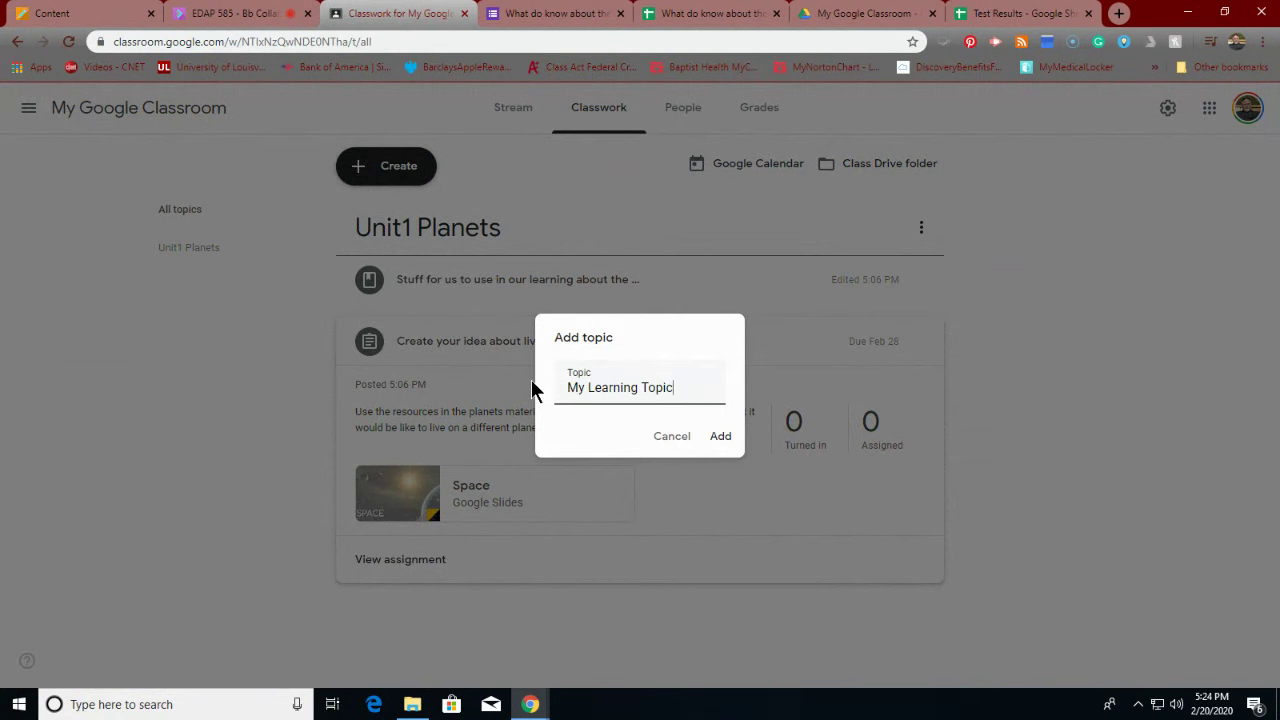
pyautogui.click(720, 438)
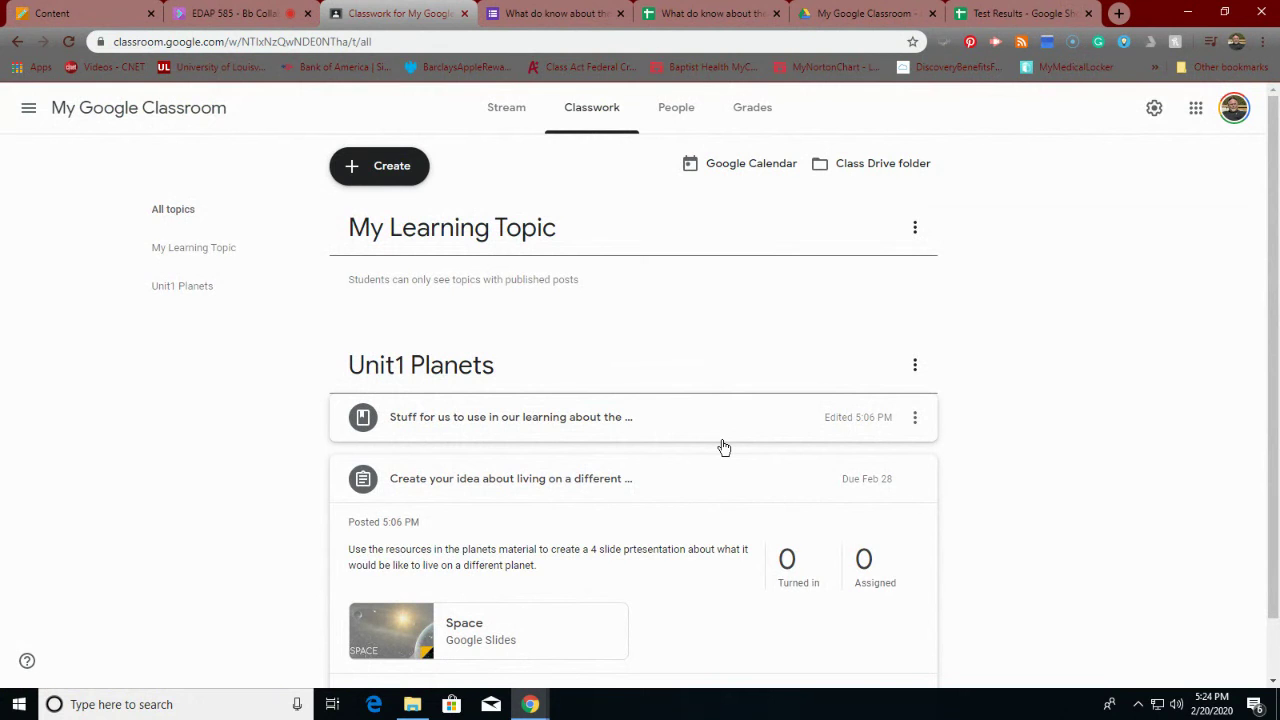
pyautogui.click(469, 248)
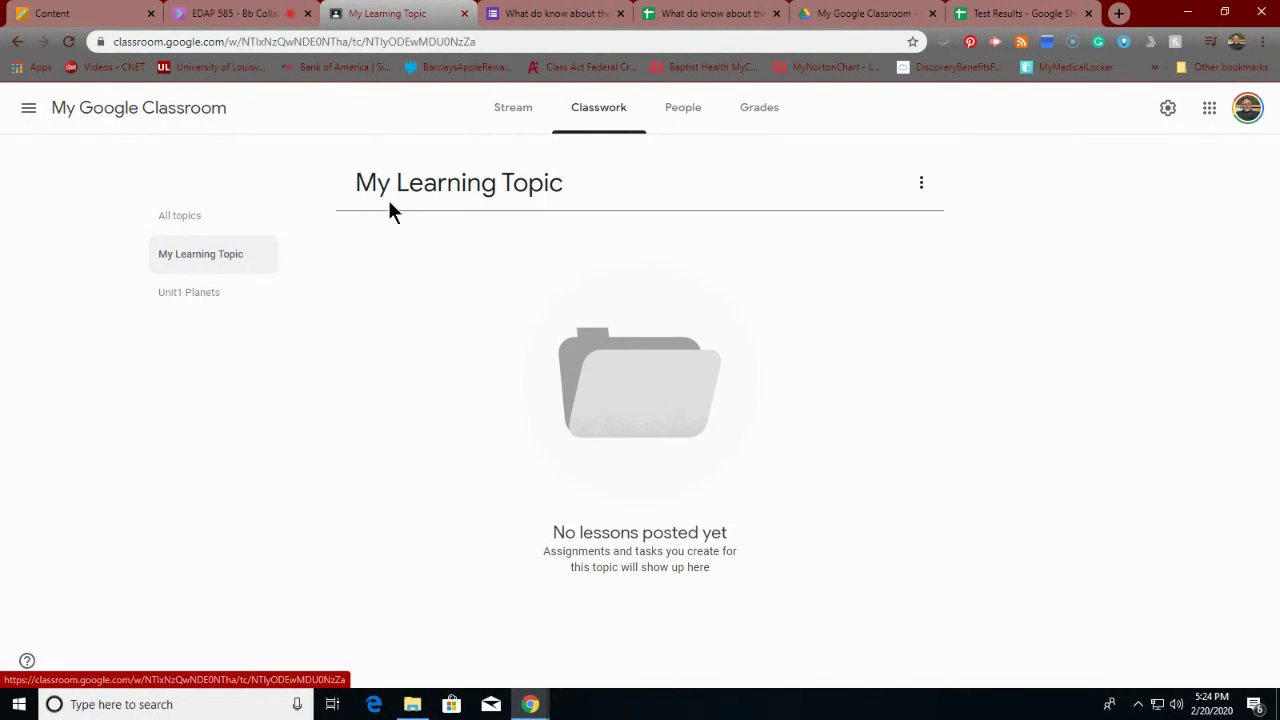
pyautogui.click(597, 113)
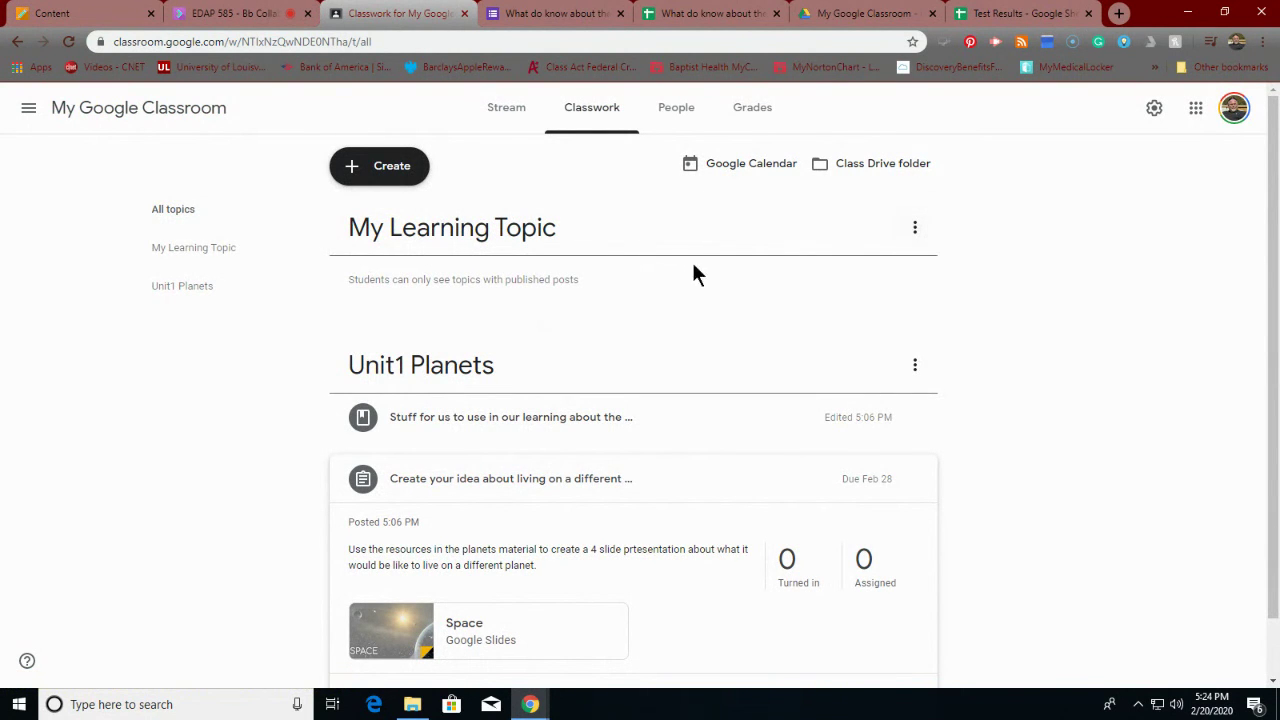
# Create an assignment titled 'My Assignment' and bring up its attachment choices.
pyautogui.click(380, 176)
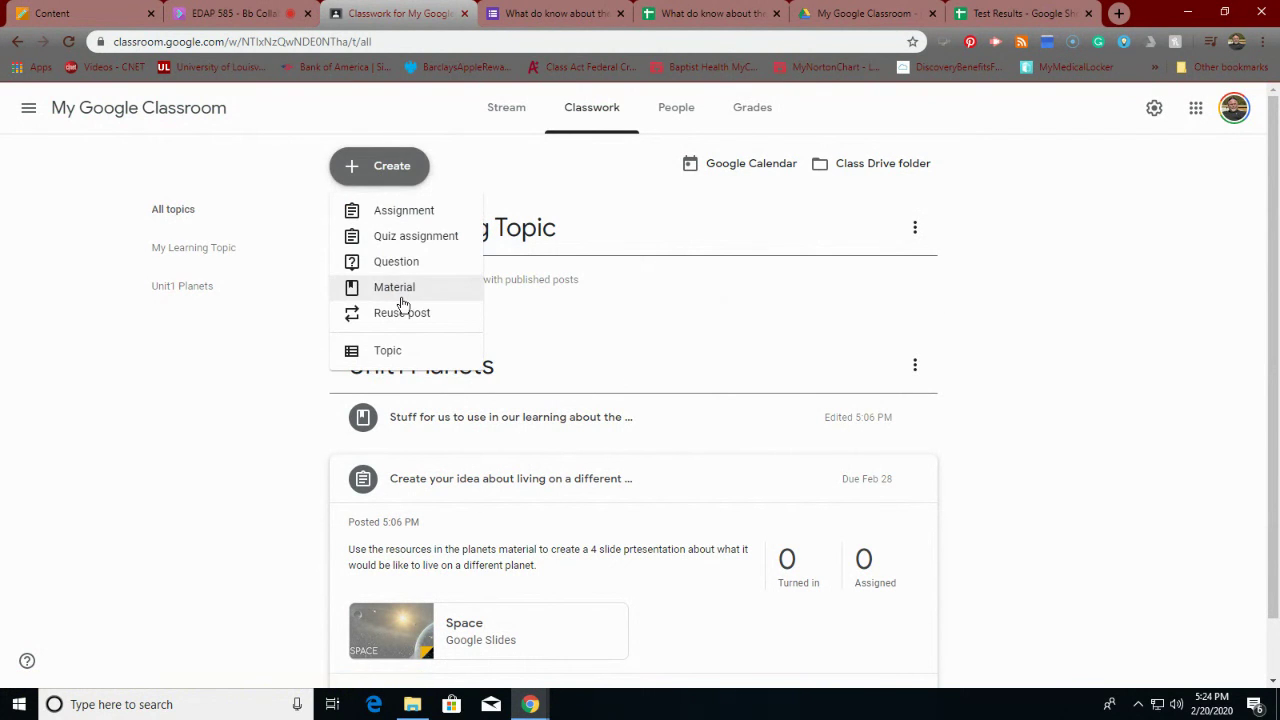
pyautogui.click(404, 212)
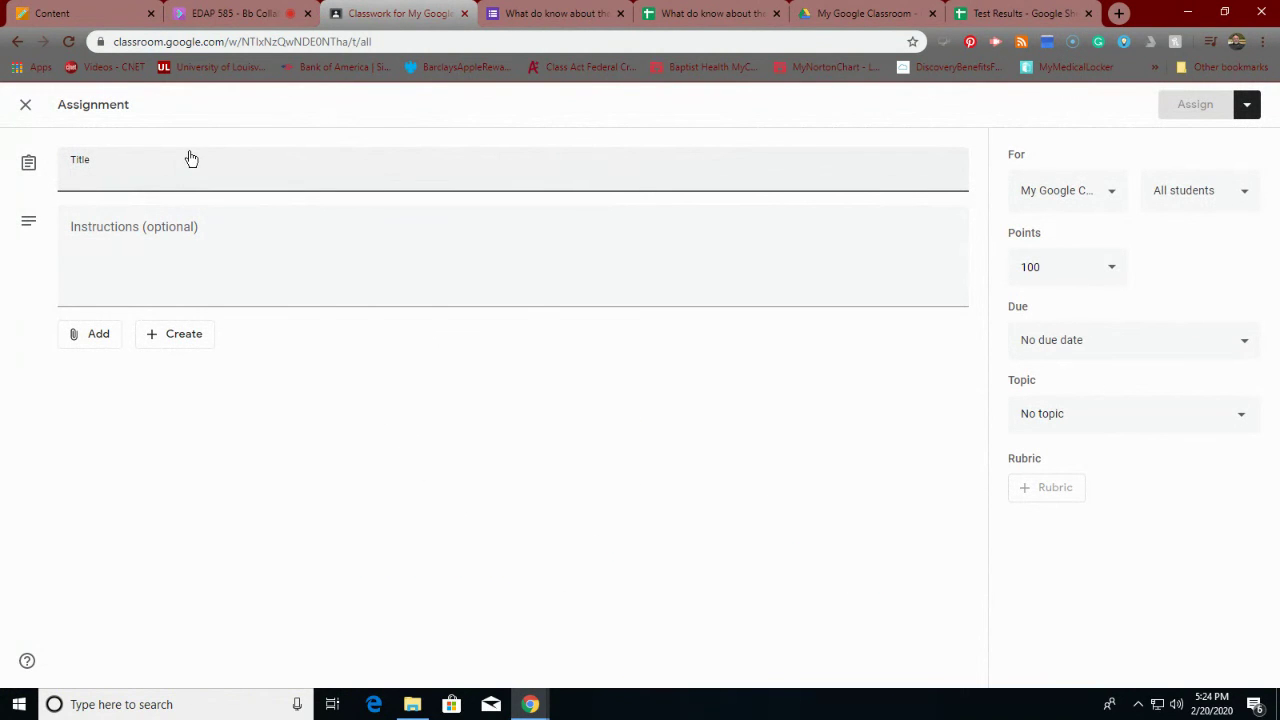
pyautogui.write('My ')
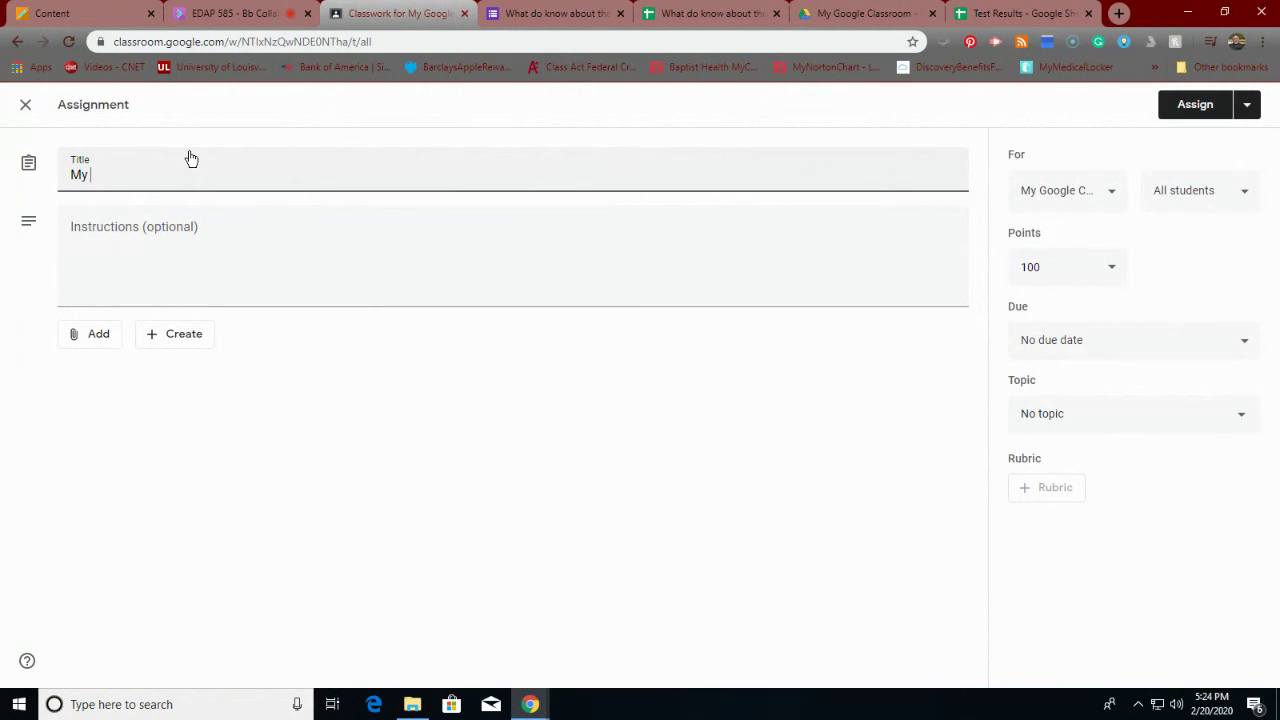
pyautogui.write('Assignment')
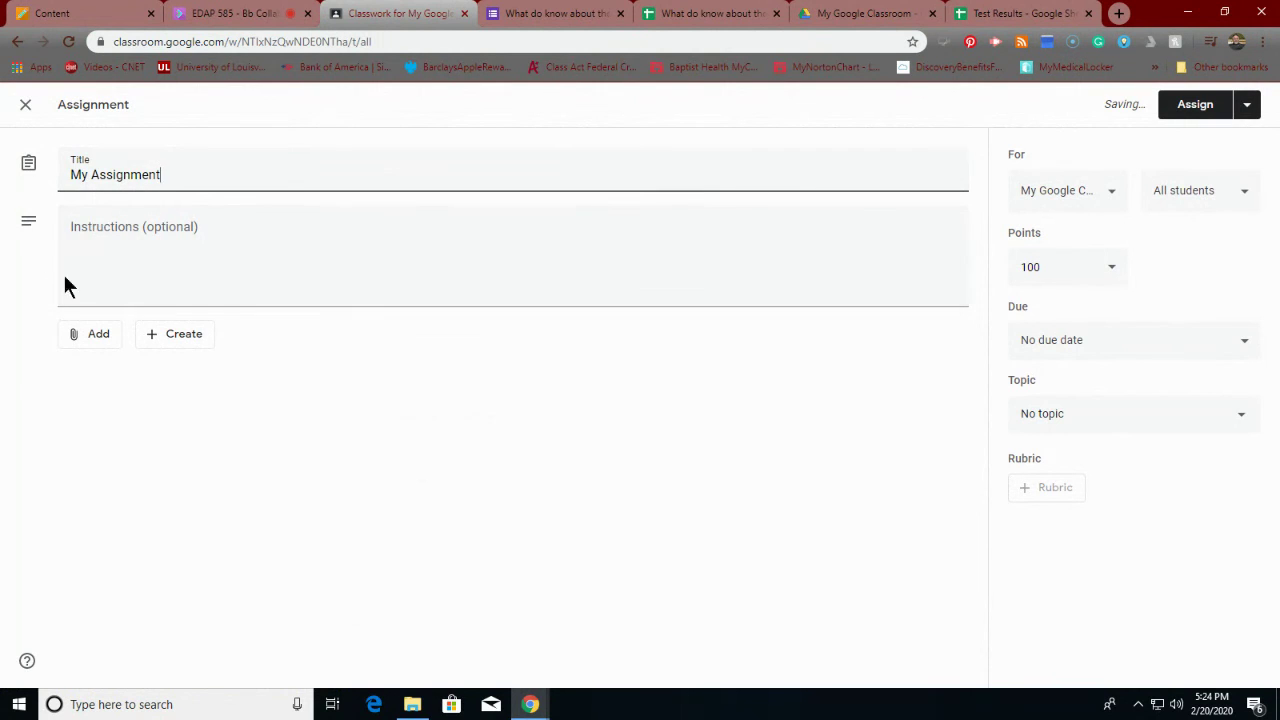
pyautogui.click(95, 334)
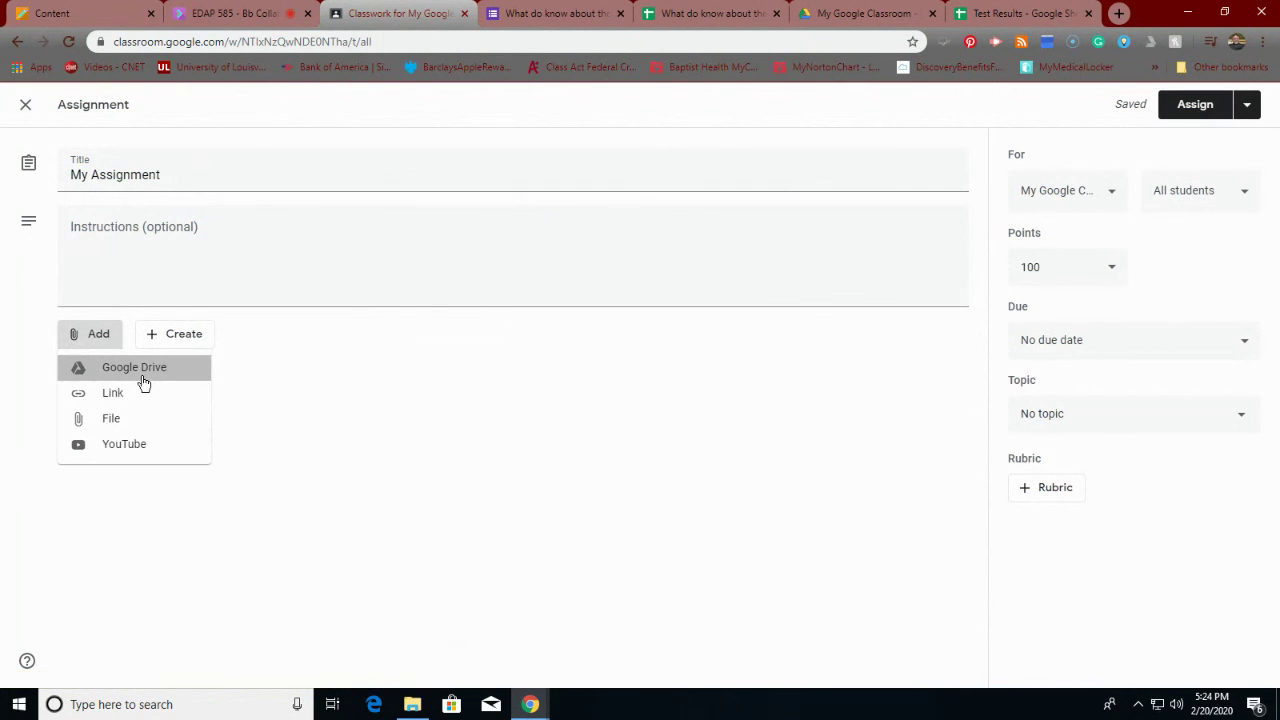
# Attach the 'What do you know about the planets (Responses)' sheet from Google Drive.
pyautogui.click(141, 375)
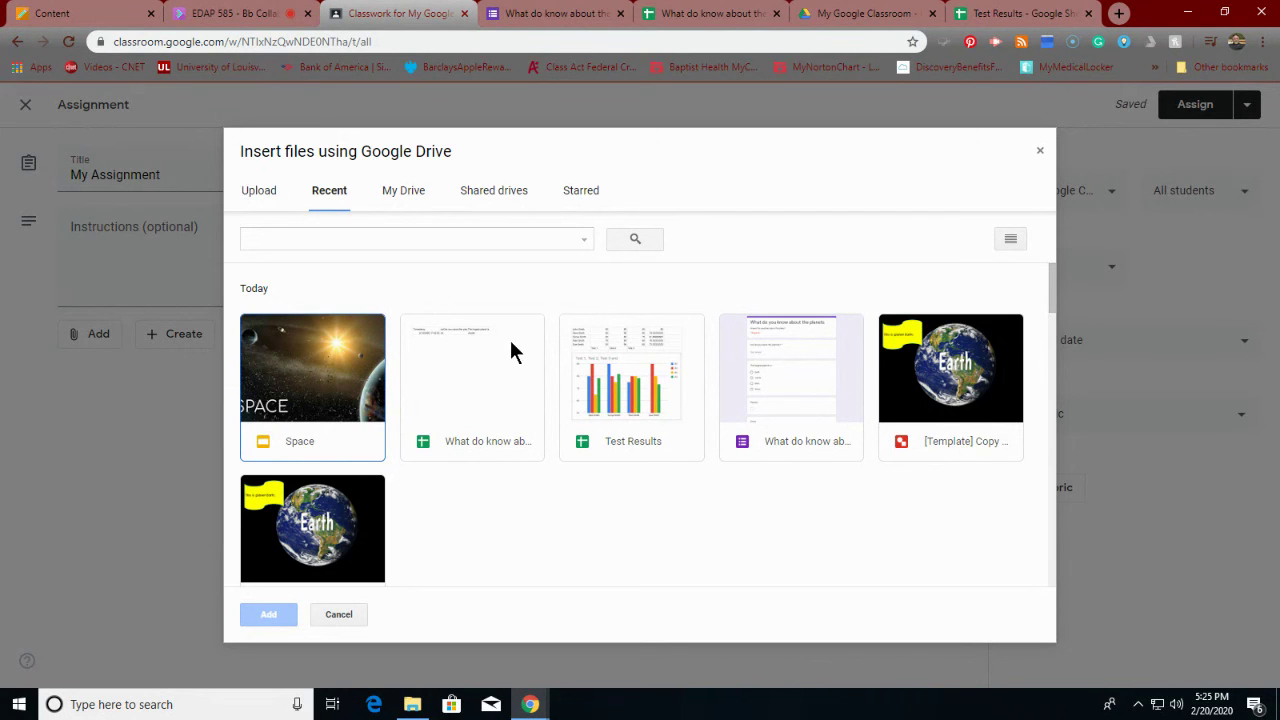
pyautogui.click(496, 370)
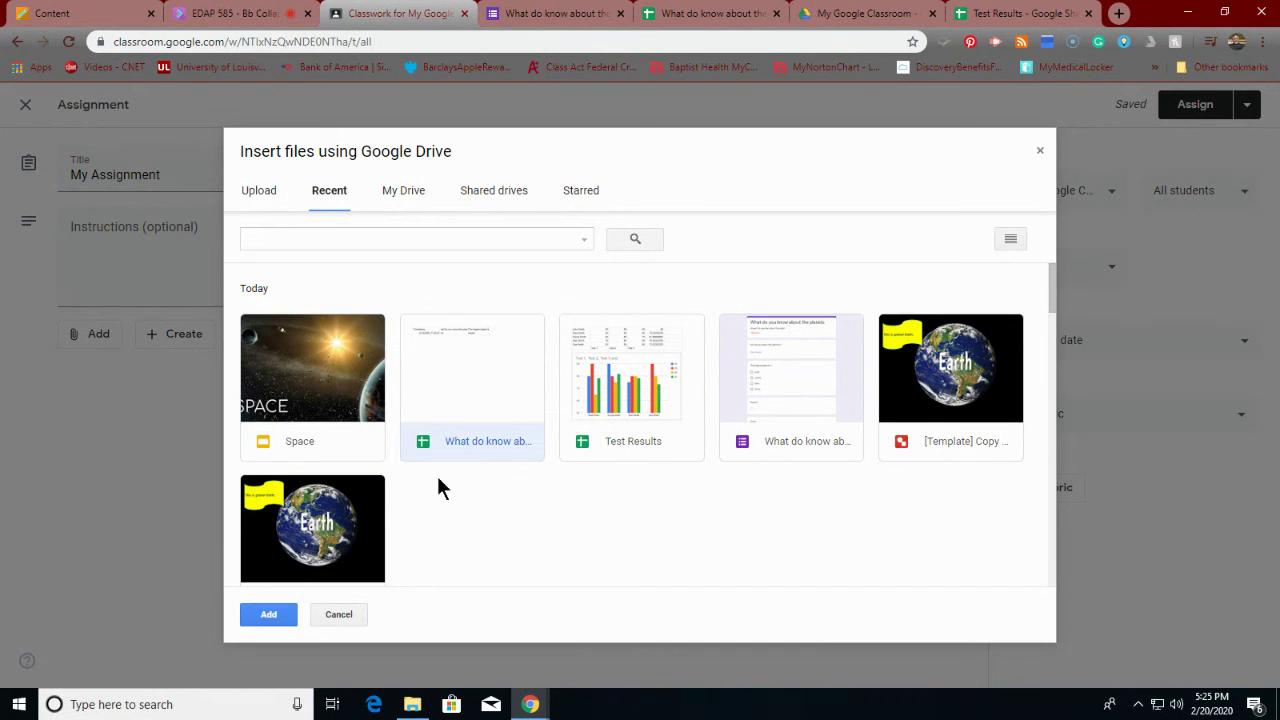
pyautogui.click(280, 612)
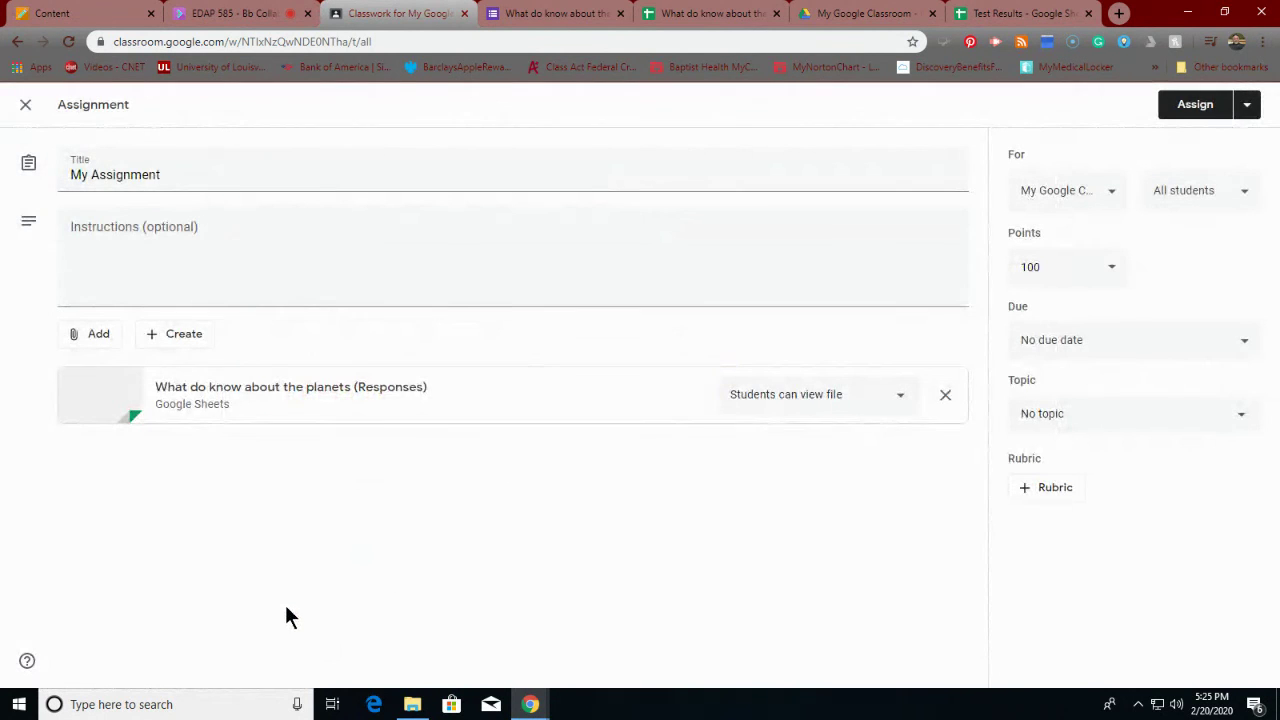
pyautogui.click(93, 340)
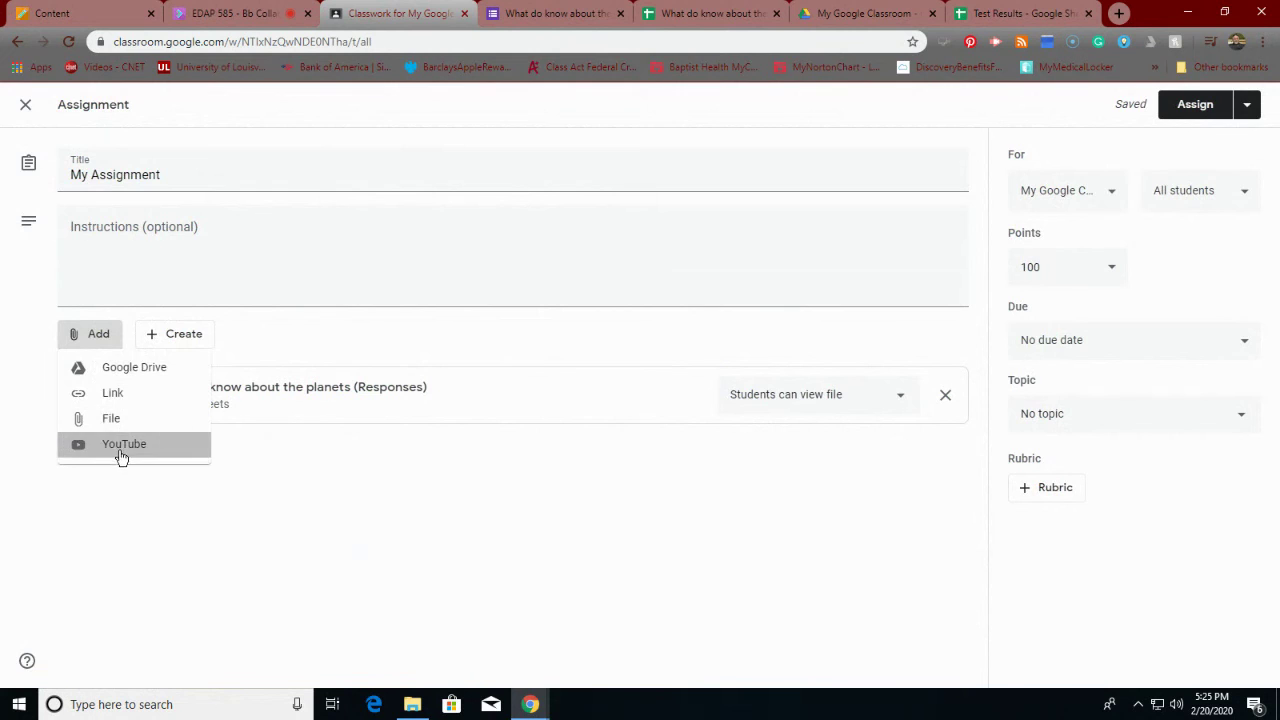
# Search YouTube for 'planets song' and attach The Planets of our Solar System Song video.
pyautogui.click(121, 450)
pyautogui.click(402, 243)
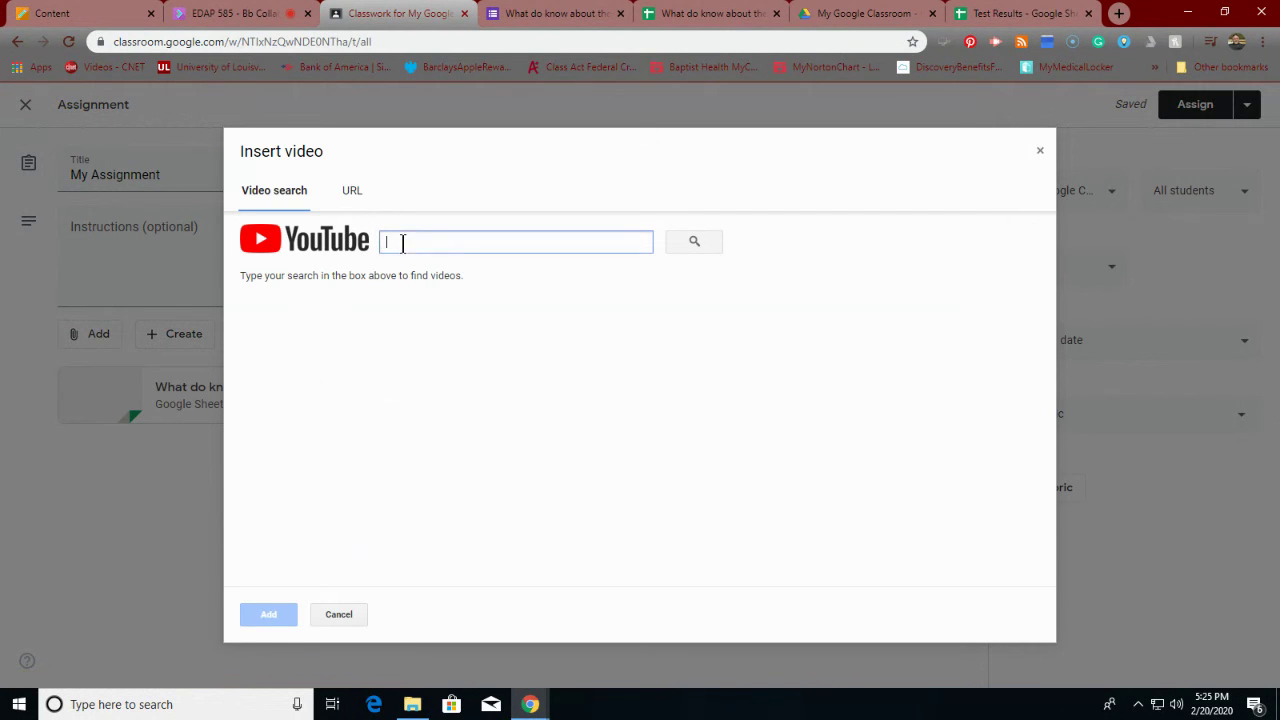
pyautogui.write('planet')
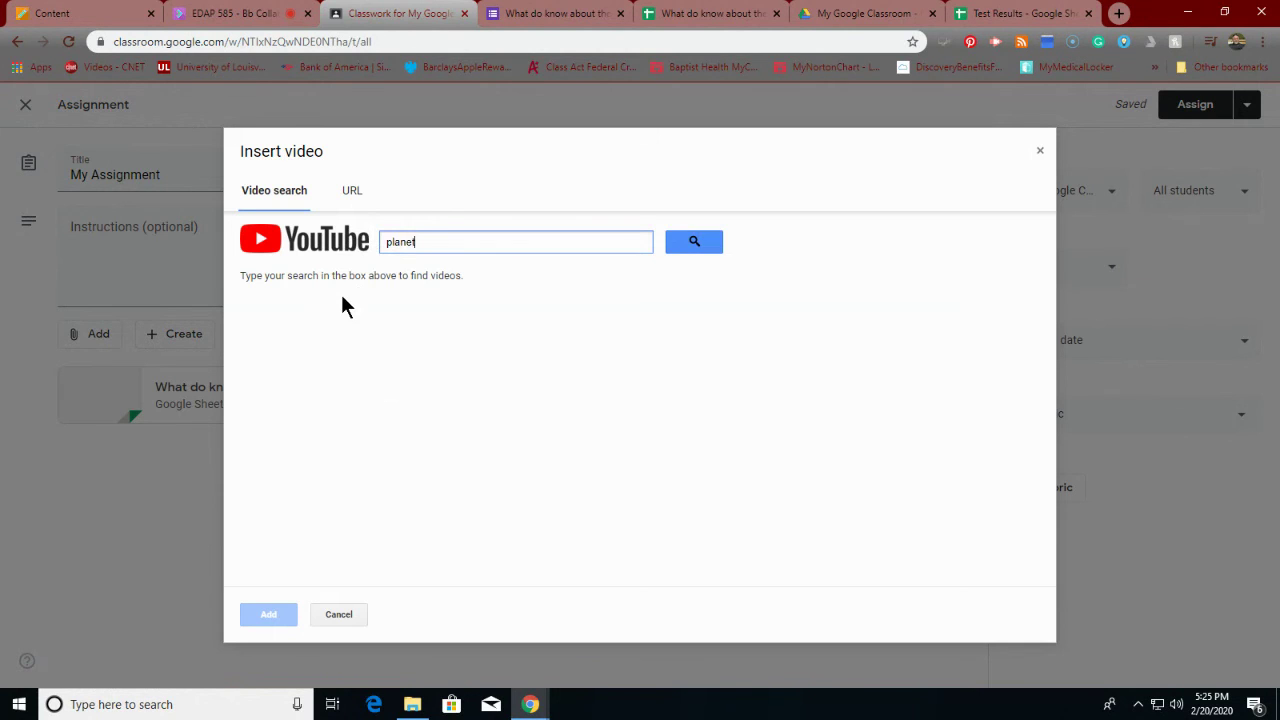
pyautogui.write('s song')
pyautogui.press('Return')
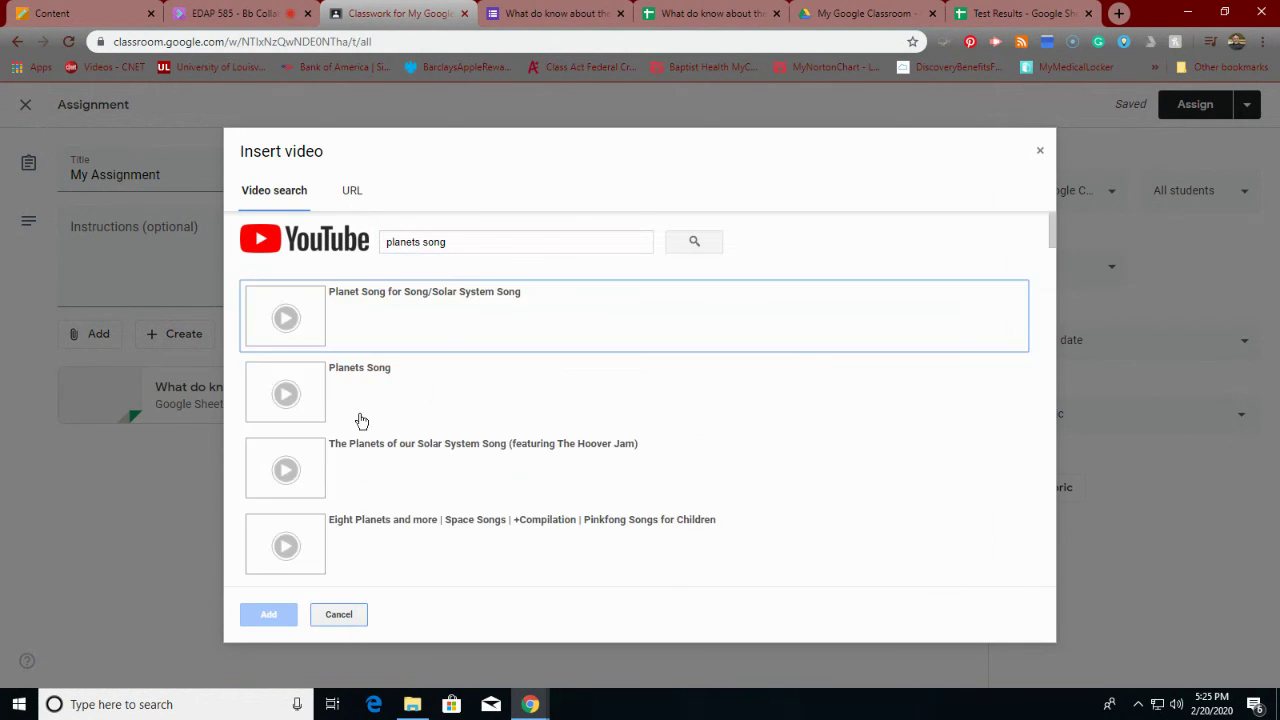
pyautogui.click(328, 460)
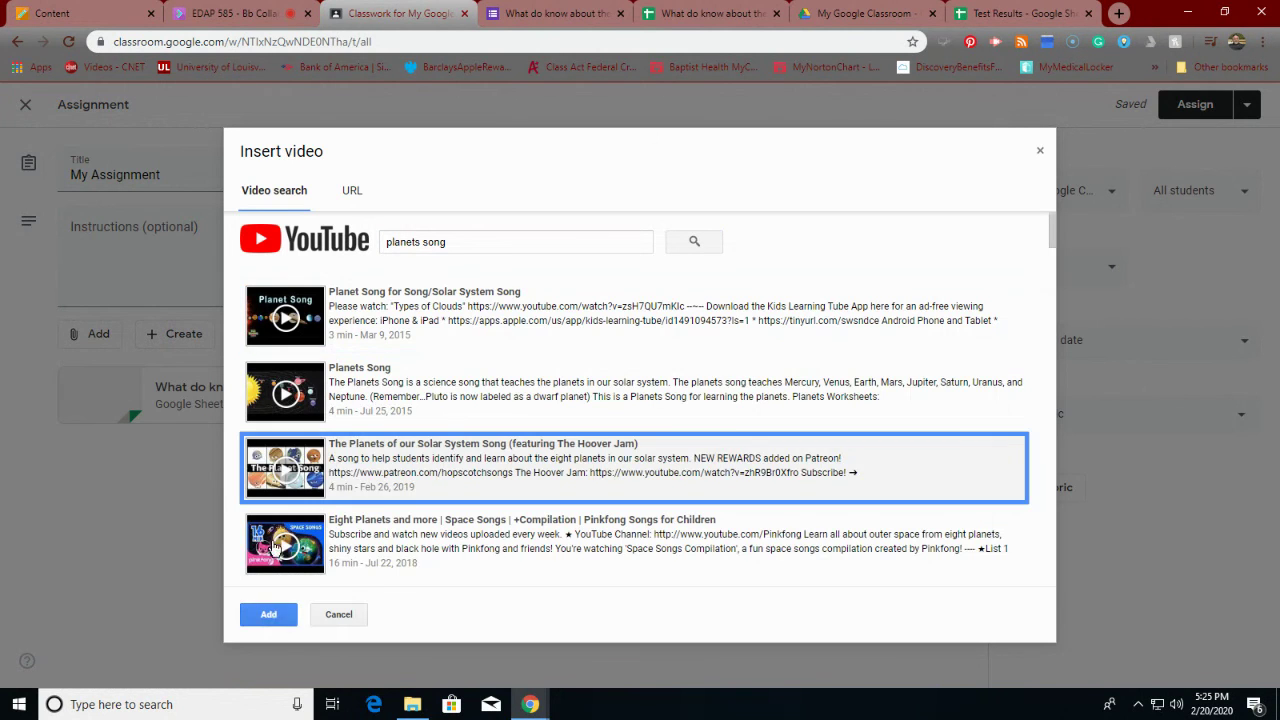
pyautogui.click(276, 617)
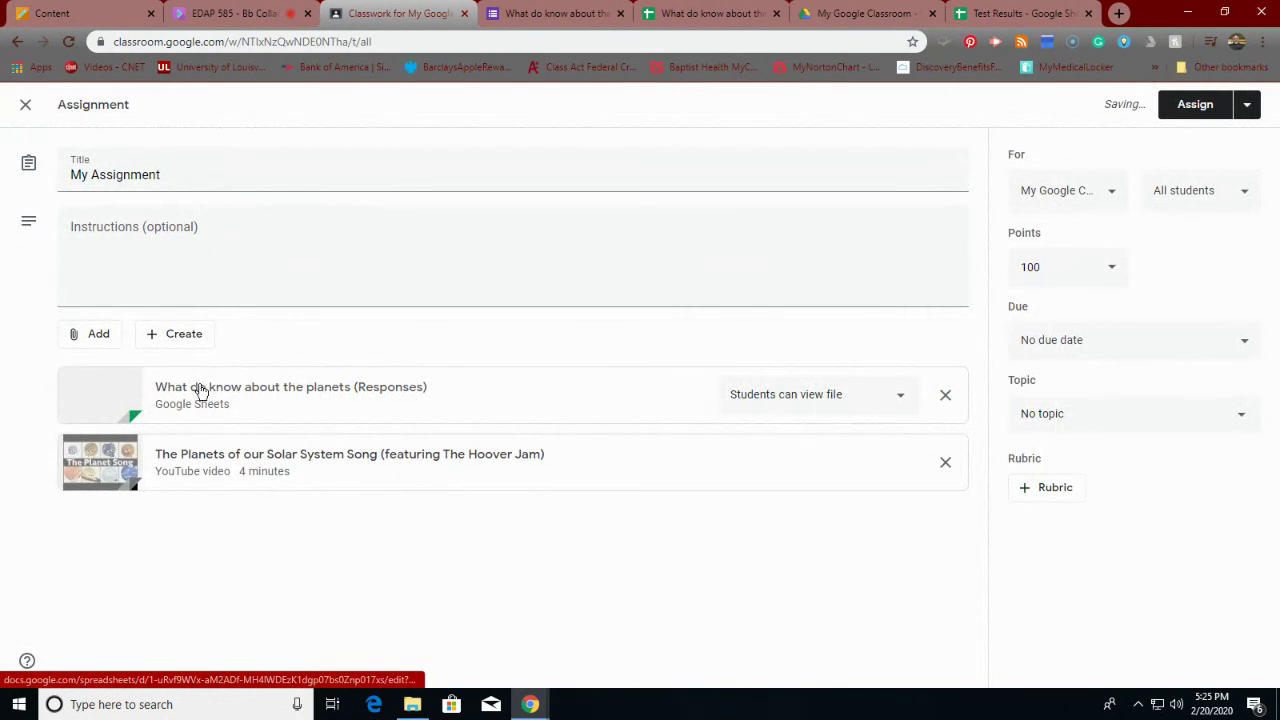
# Create a new blank Google Doc attached to 'My Assignment'.
pyautogui.click(190, 342)
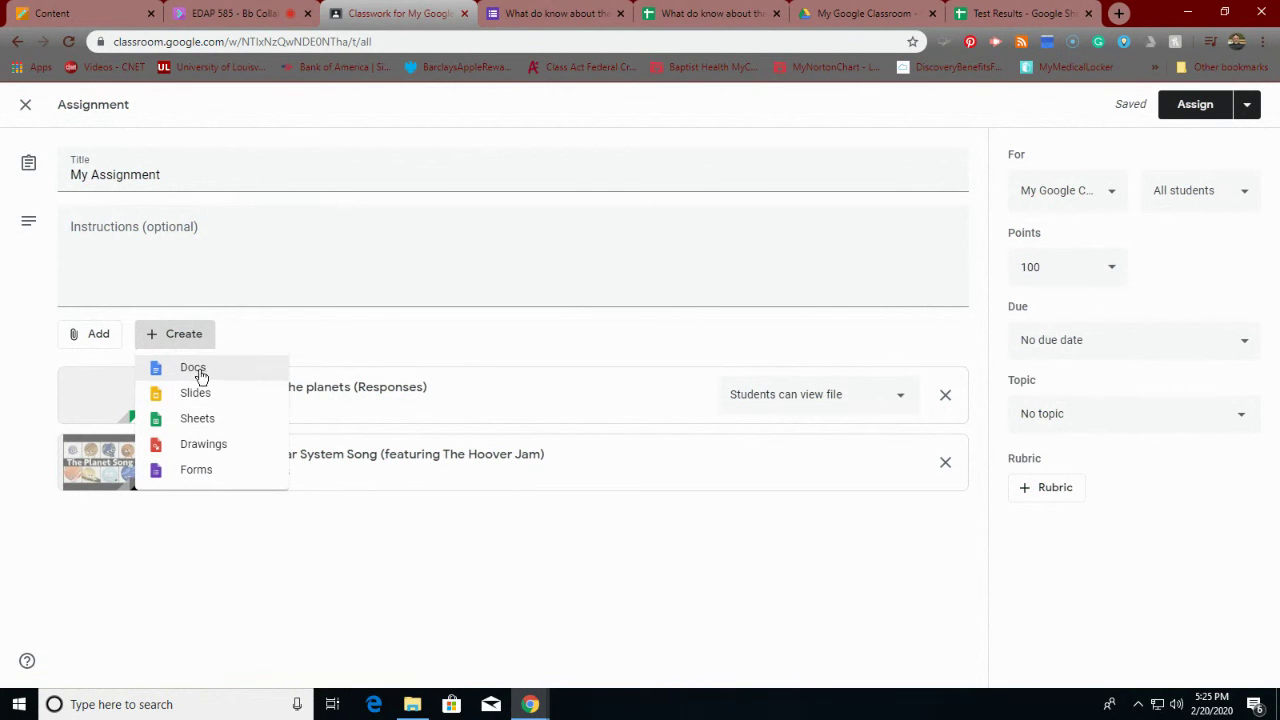
pyautogui.click(180, 378)
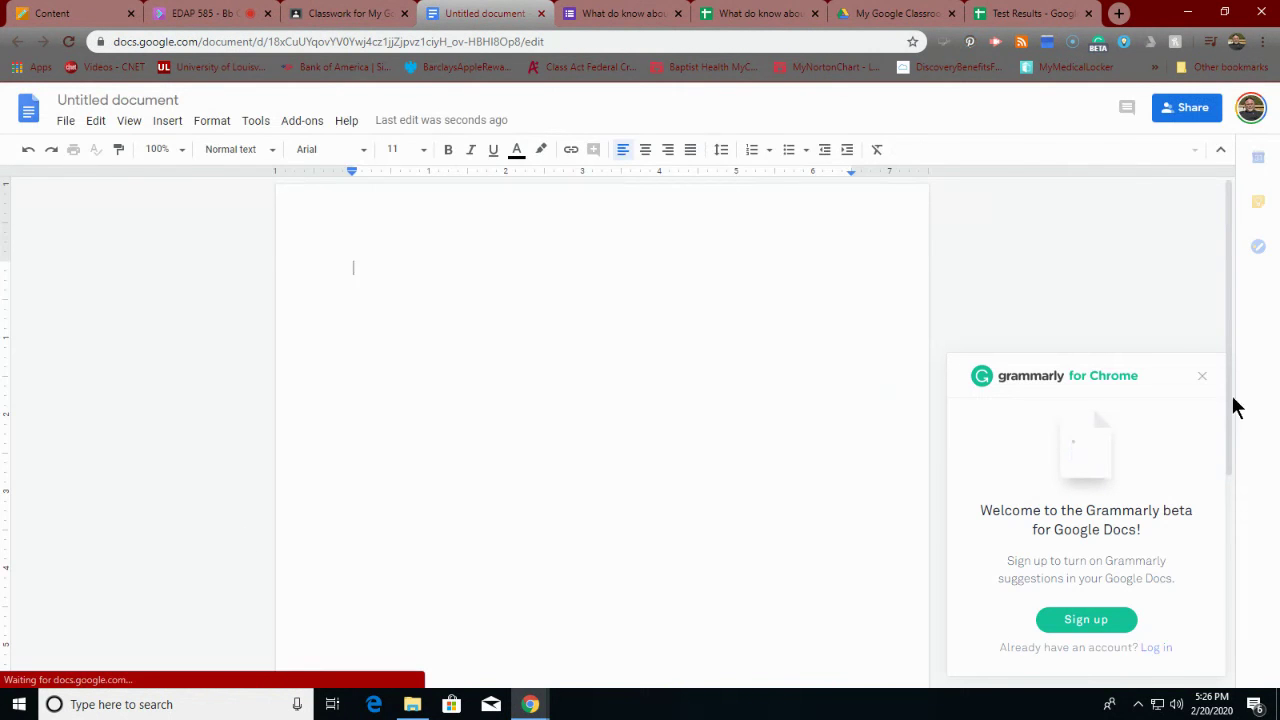
# Dismiss the Grammarly popup and type the heading 'Let's Learn About Mercury' in the document.
pyautogui.click(1202, 376)
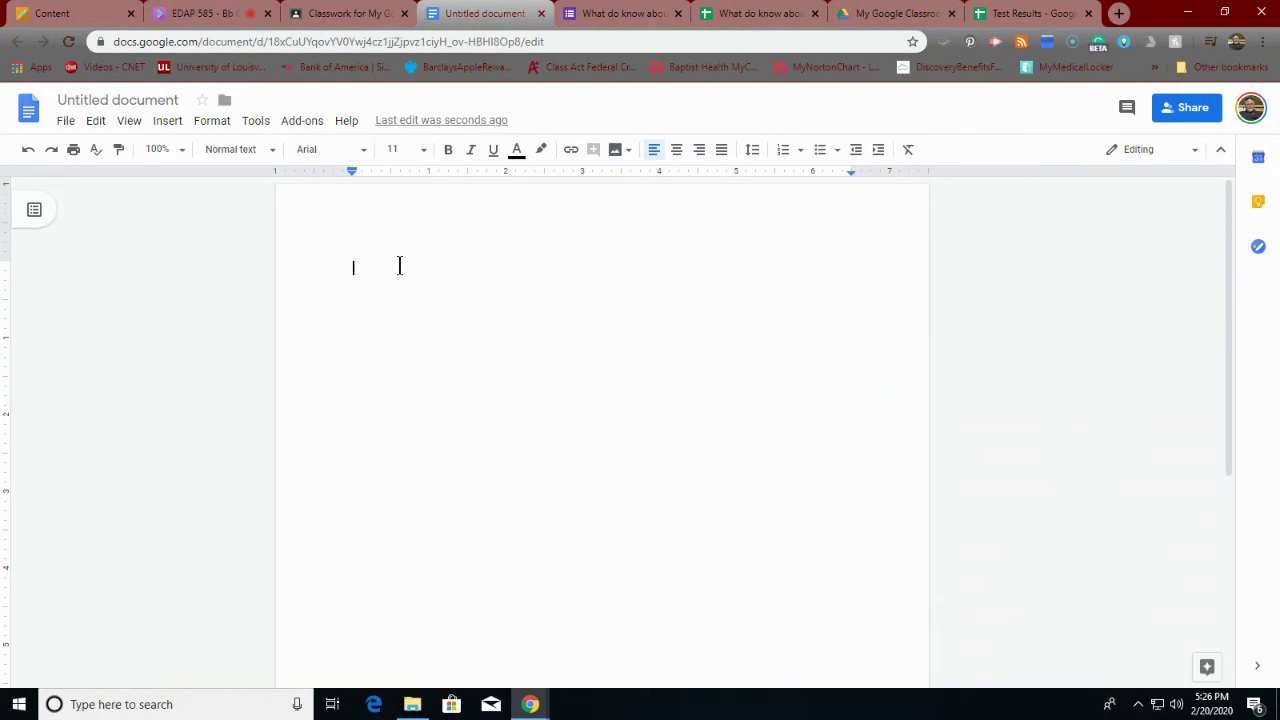
pyautogui.hotkey('ctrl', 'a')
pyautogui.write('Let')
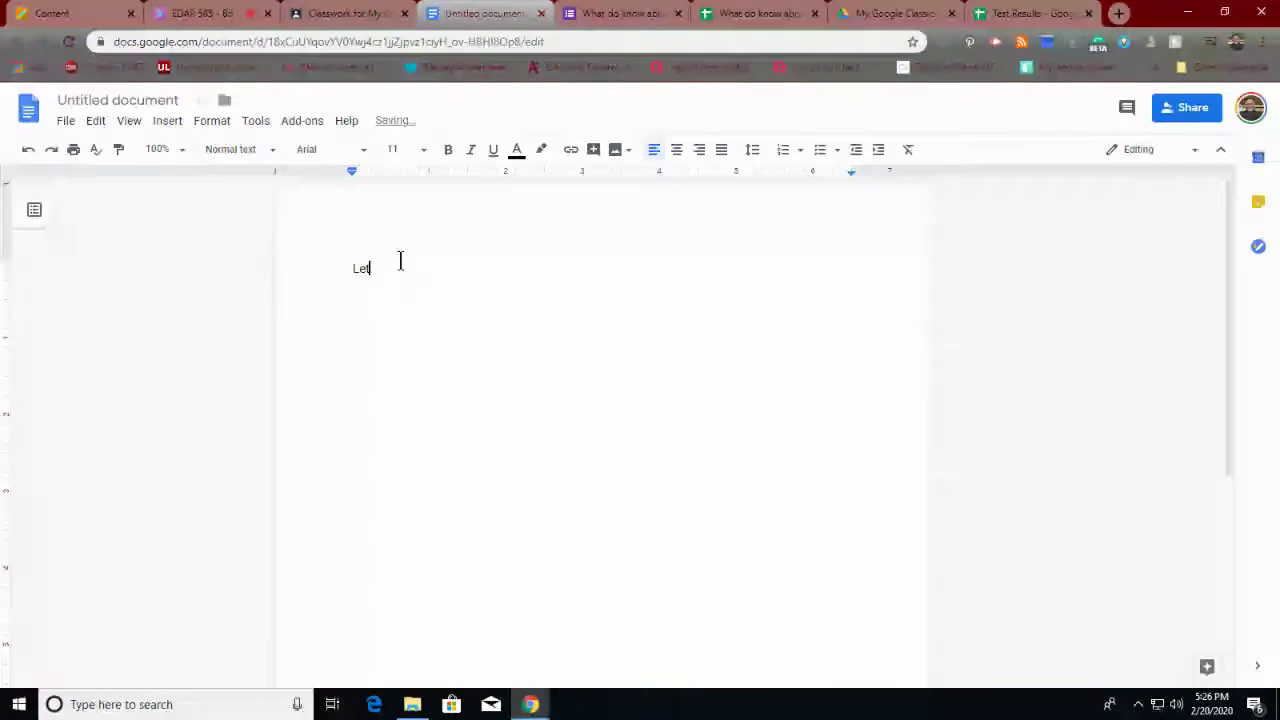
pyautogui.write("'s Lea")
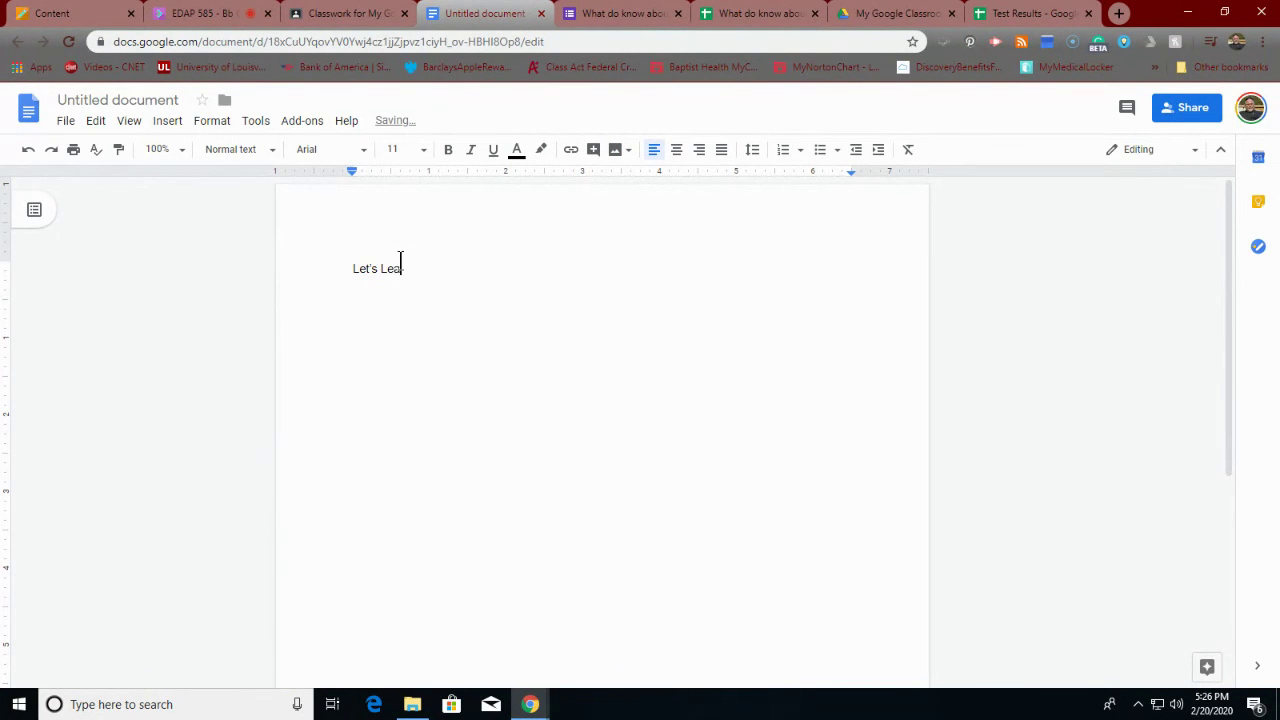
pyautogui.write('rn About Mercury')
pyautogui.click(166, 122)
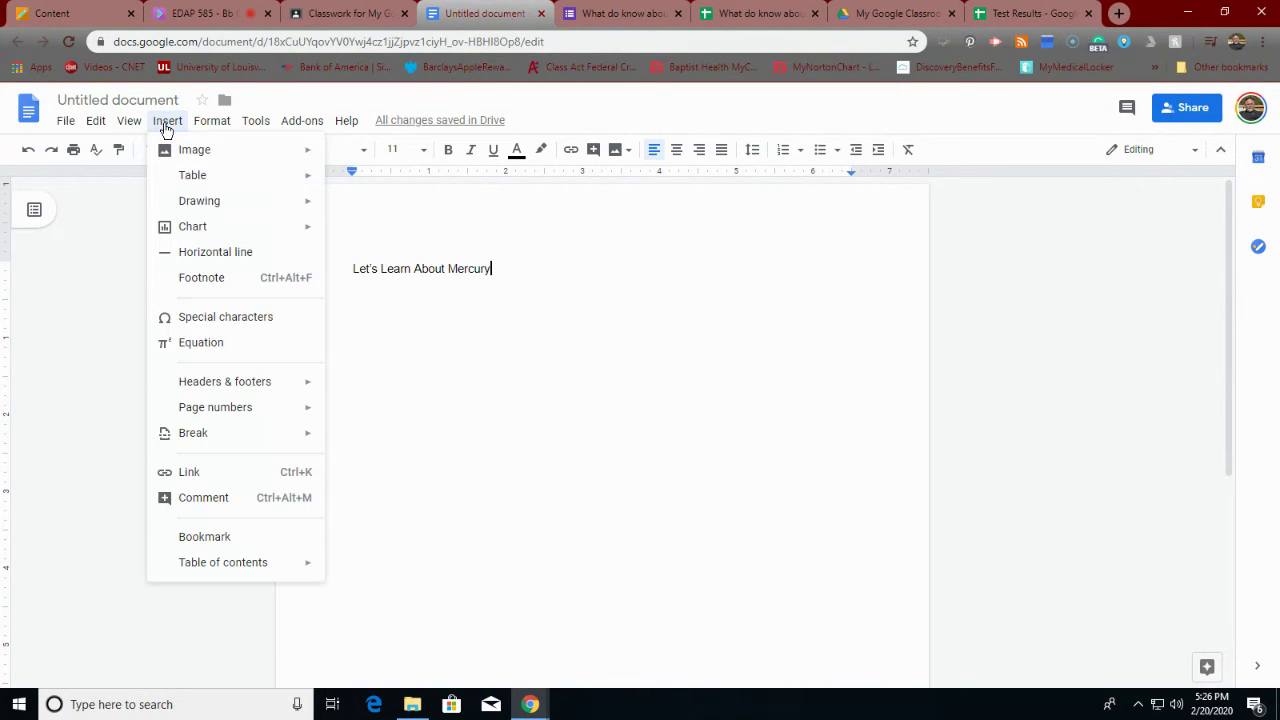
pyautogui.moveTo(257, 123)
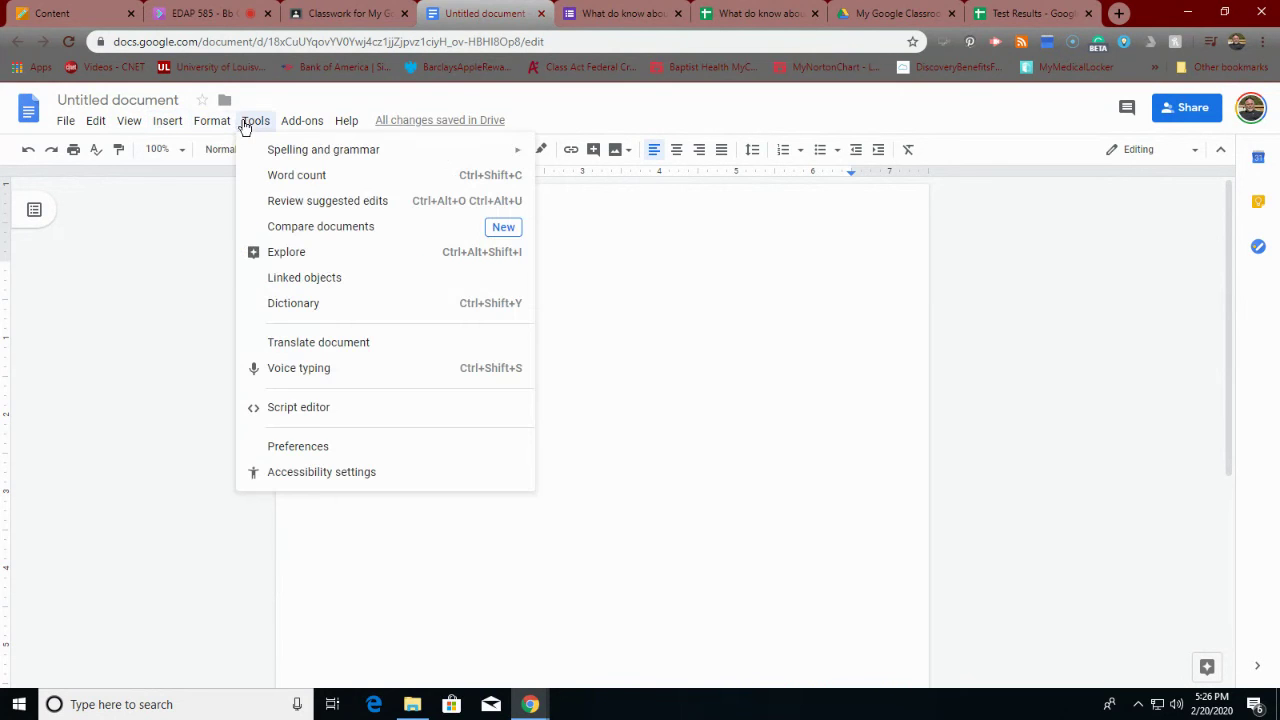
# Open the Explore panel and confirm in Classroom that the new Doc is attached.
pyautogui.click(302, 253)
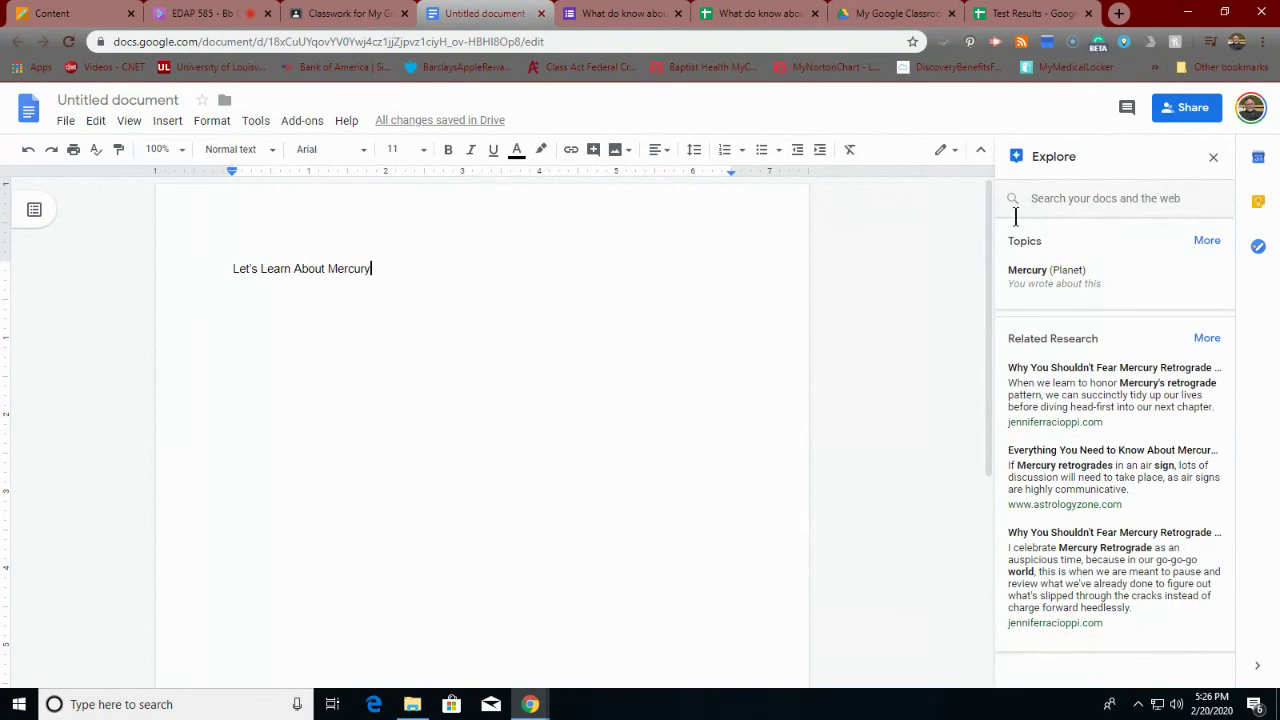
pyautogui.click(1097, 197)
pyautogui.click(1087, 213)
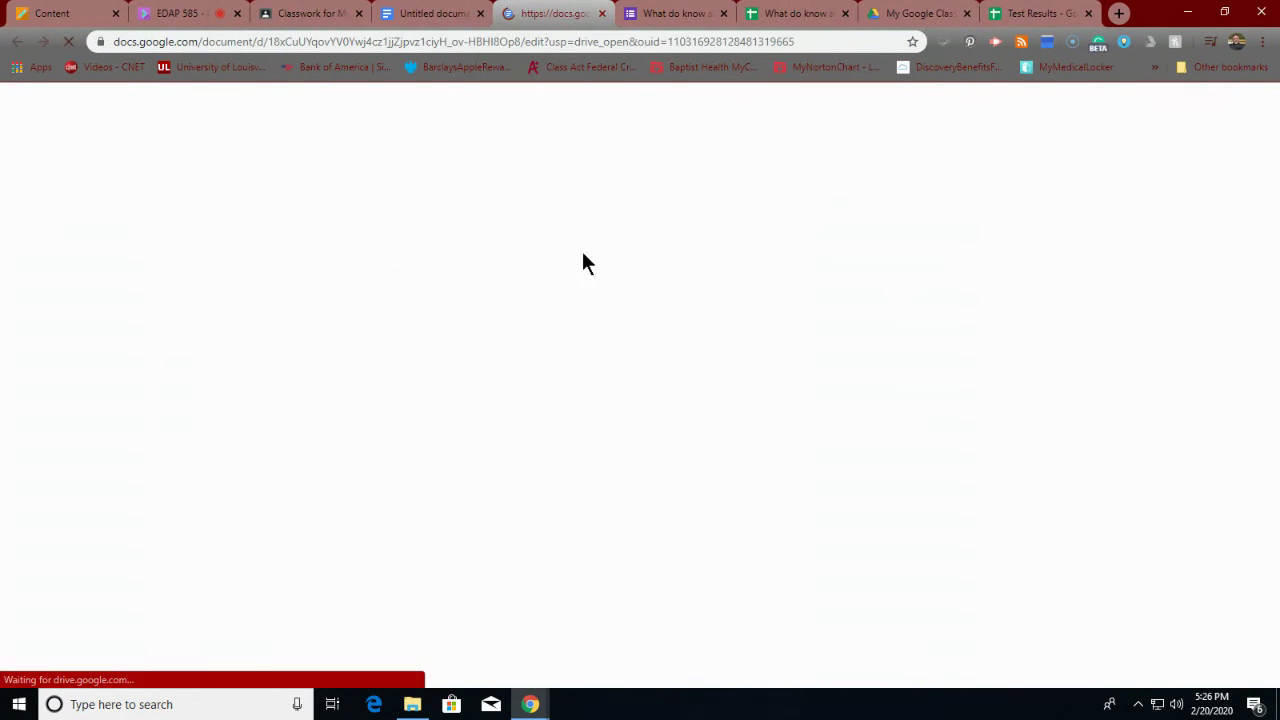
pyautogui.click(291, 18)
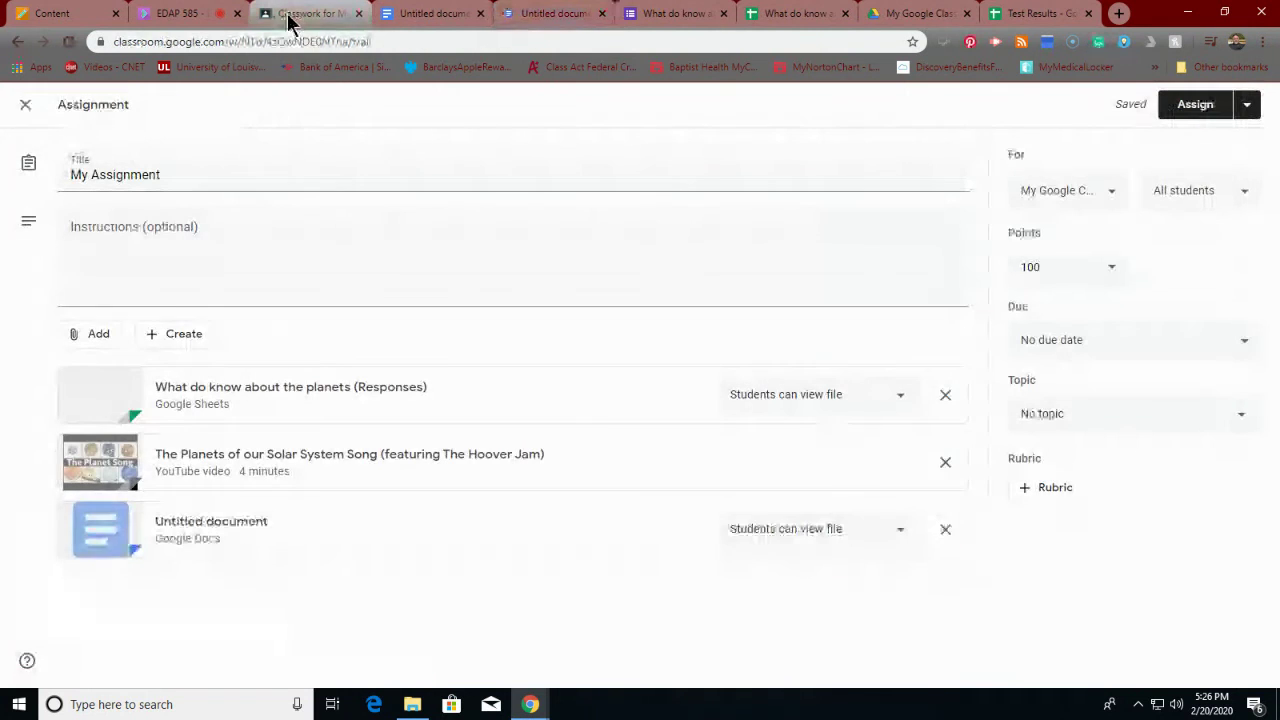
pyautogui.click(411, 18)
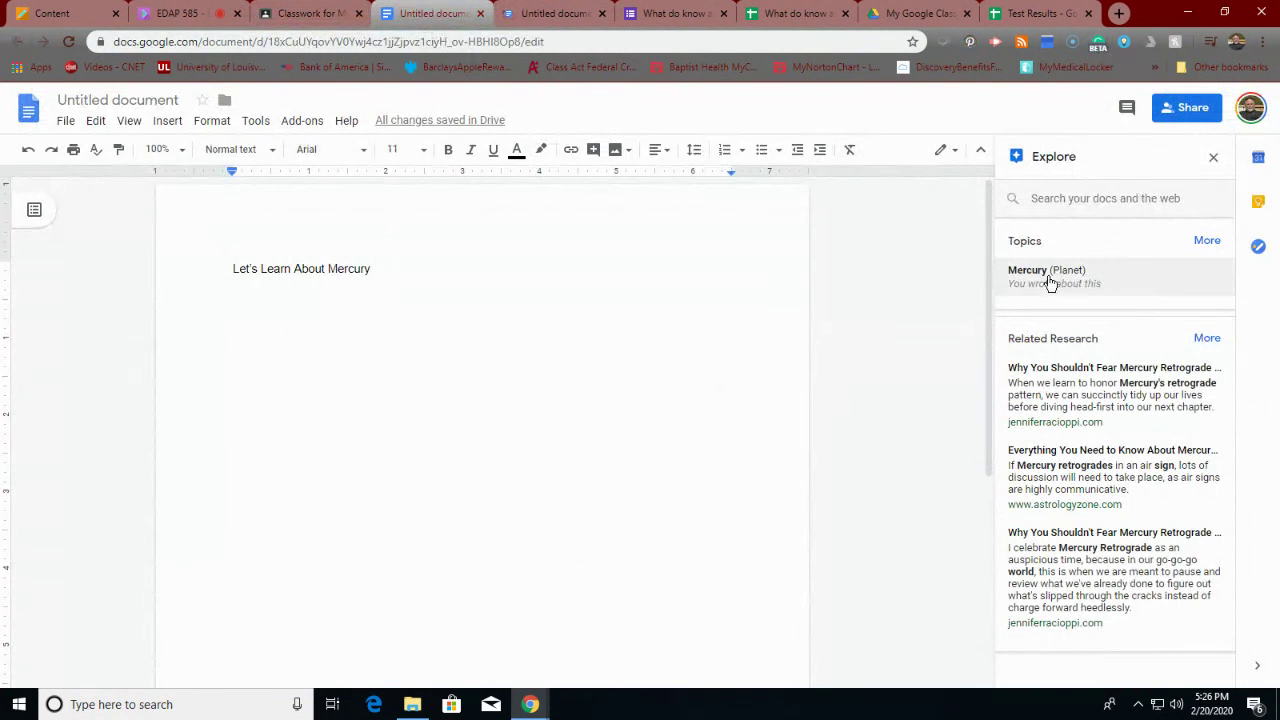
# Search Explore for Mercury to show the Mercury (Planet) research results.
pyautogui.click(1078, 200)
pyautogui.press('Down')
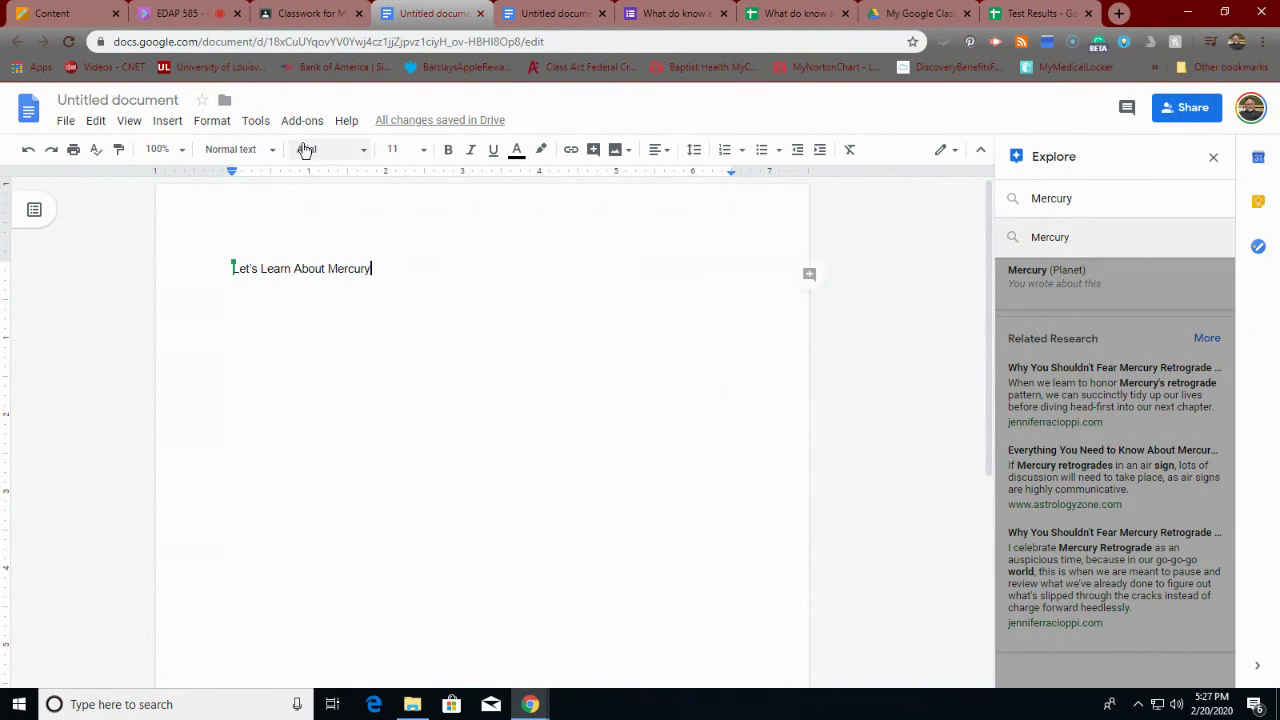
pyautogui.click(169, 121)
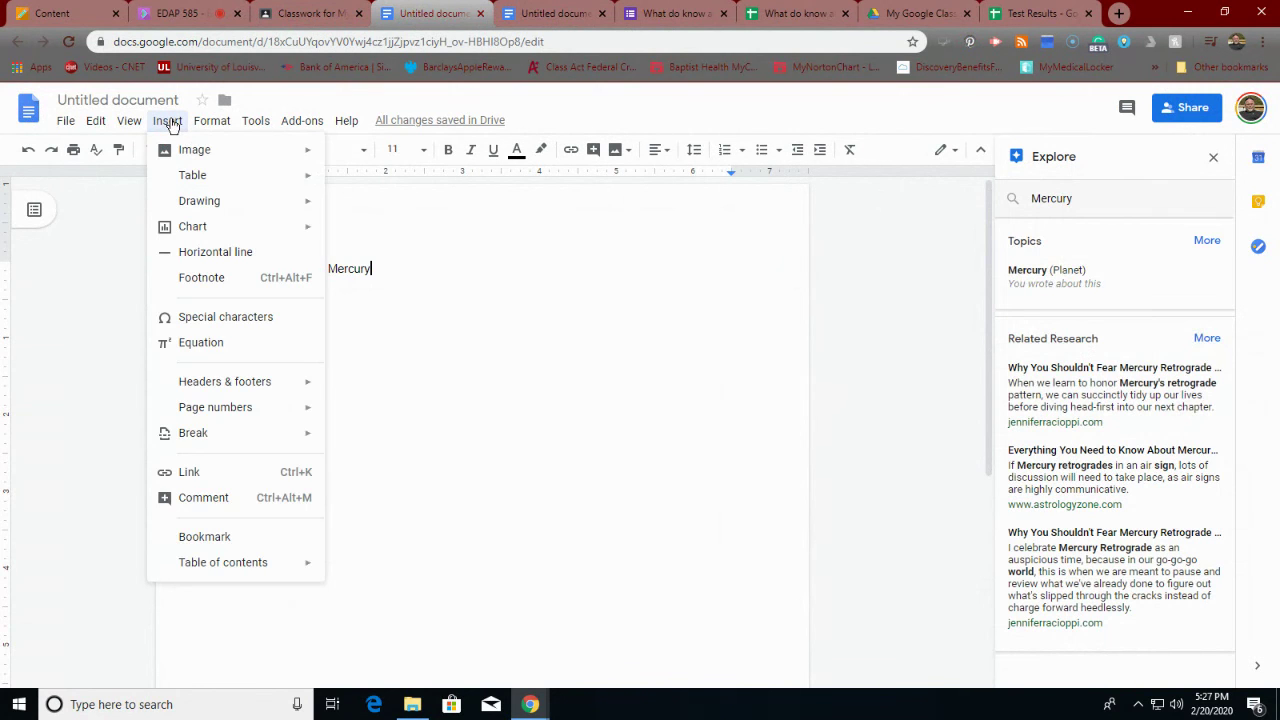
# Insert the first web image result for 'mercury' below the heading.
pyautogui.moveTo(214, 159)
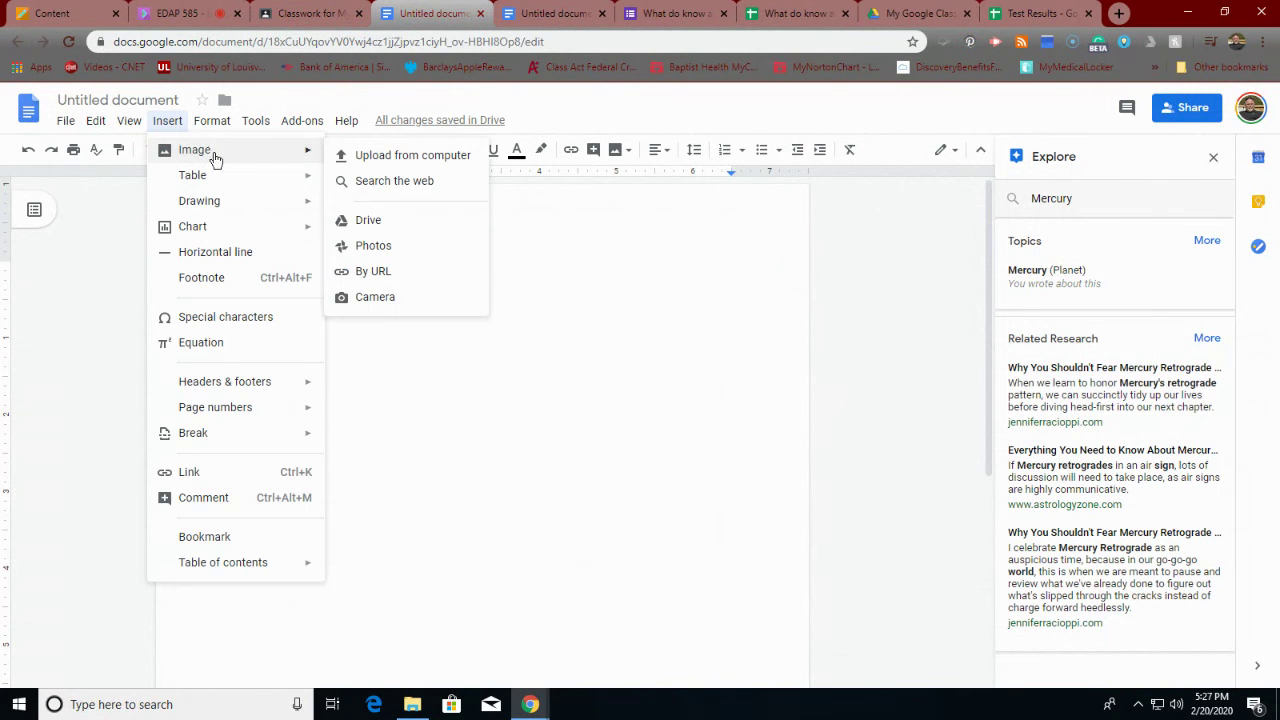
pyautogui.click(415, 180)
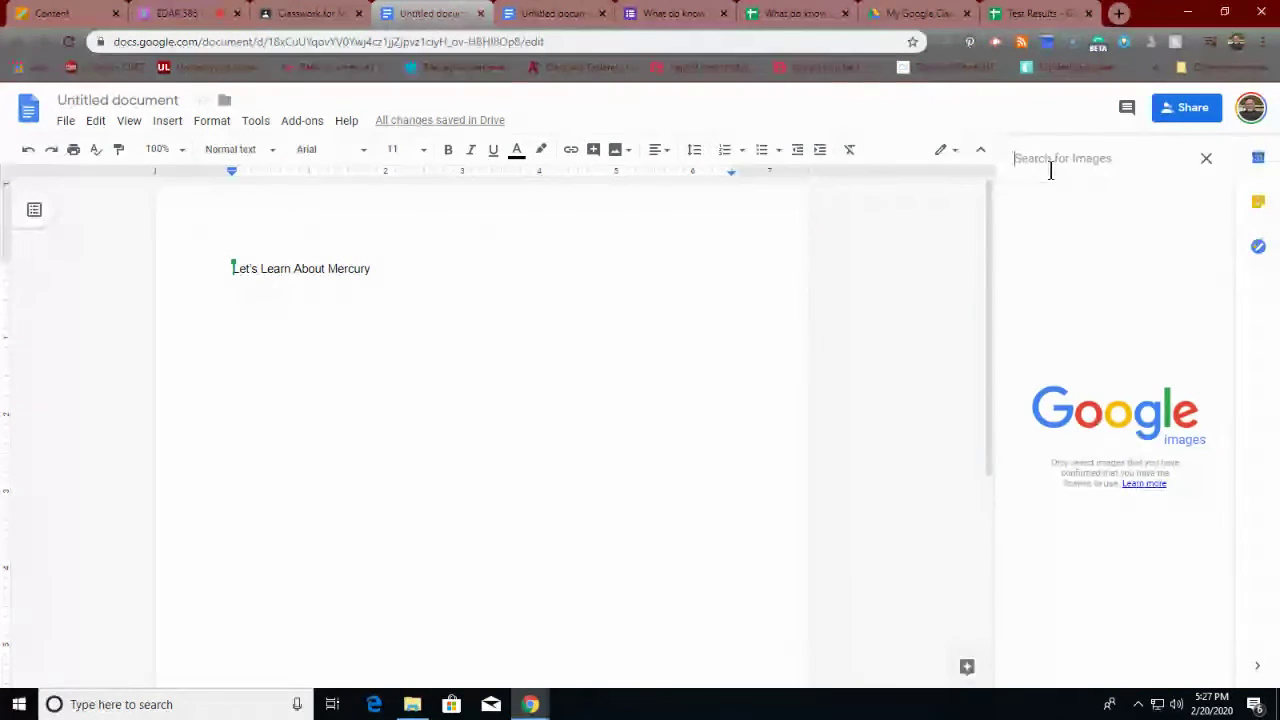
pyautogui.write('mer')
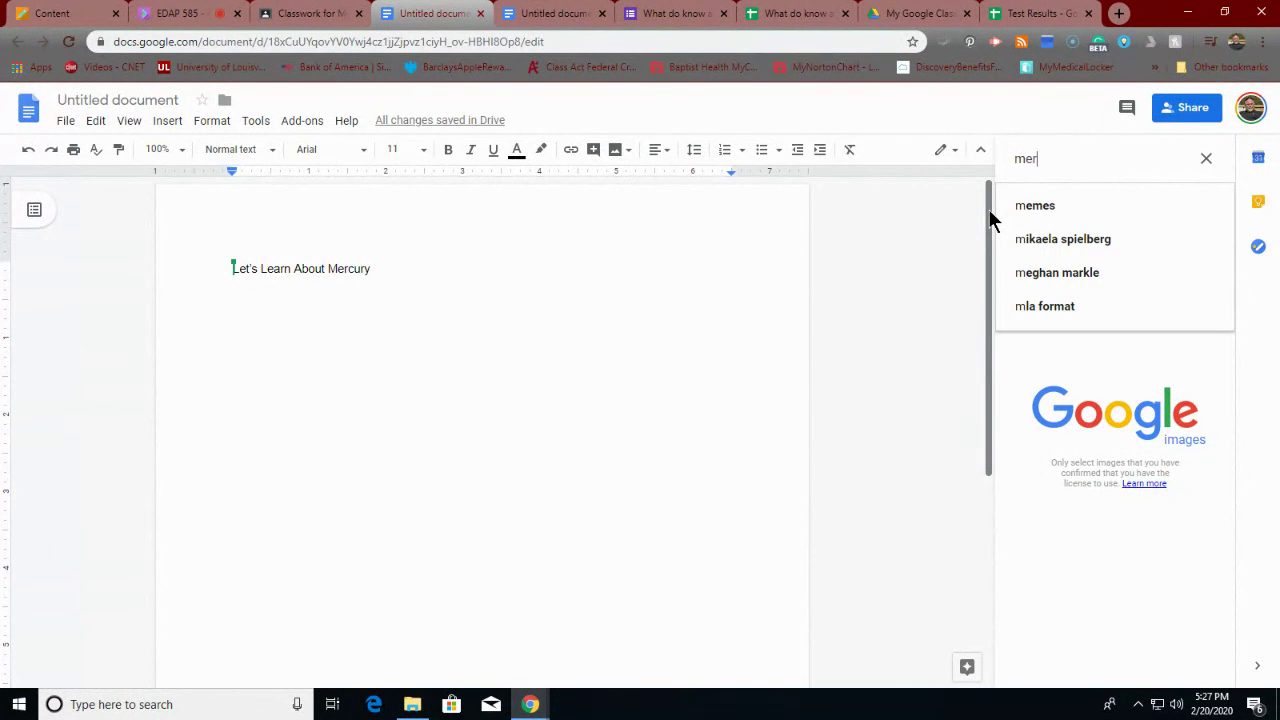
pyautogui.write('cury')
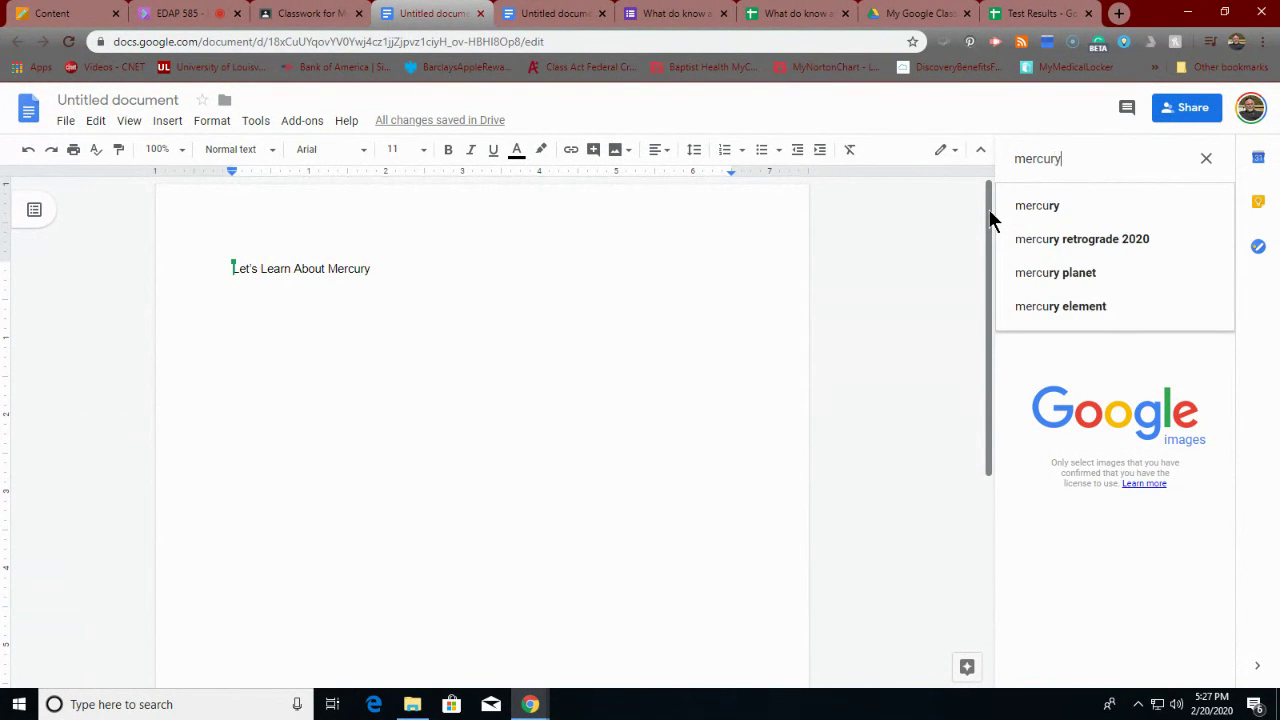
pyautogui.press('Return')
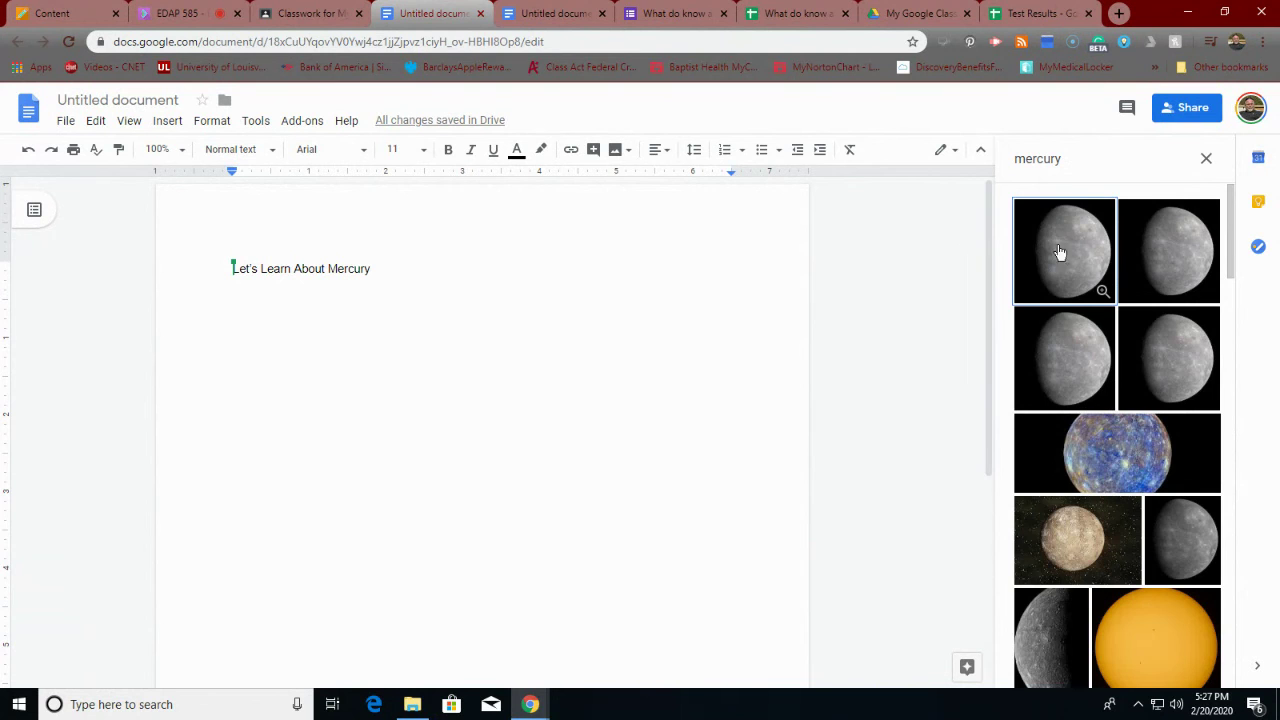
pyautogui.moveTo(1059, 252); pyautogui.dragTo(389, 317)
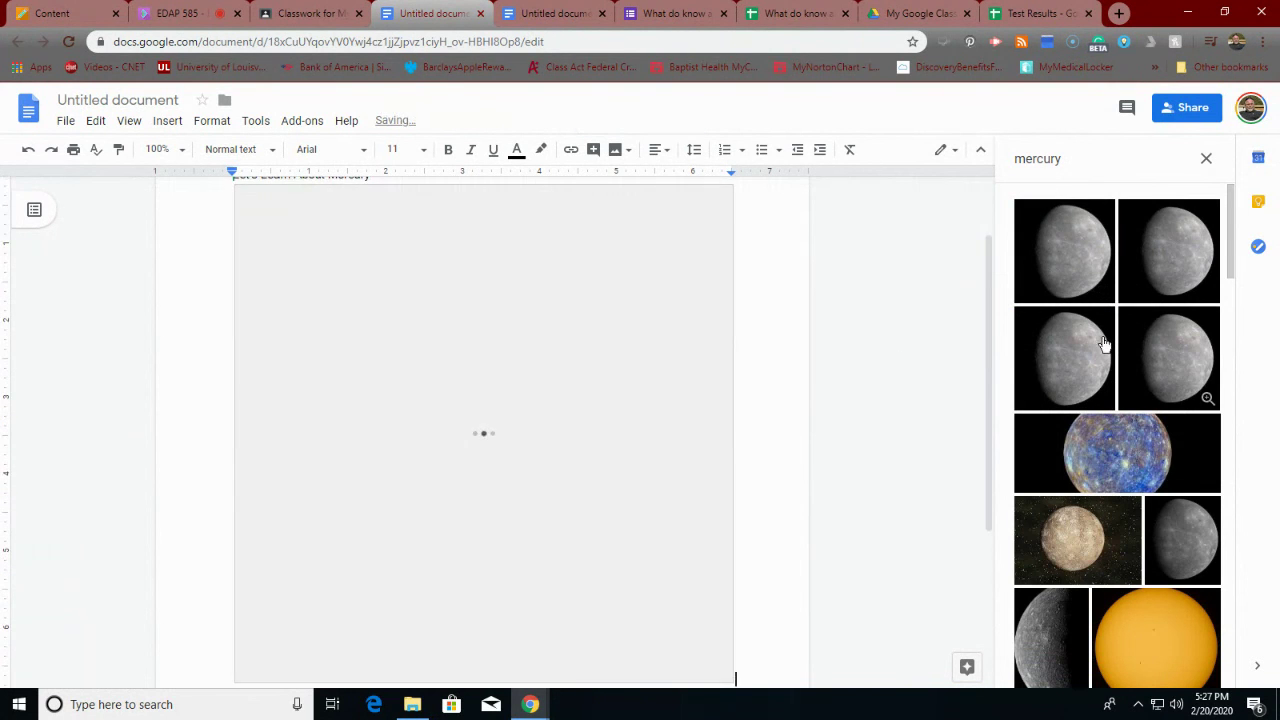
pyautogui.click(340, 330)
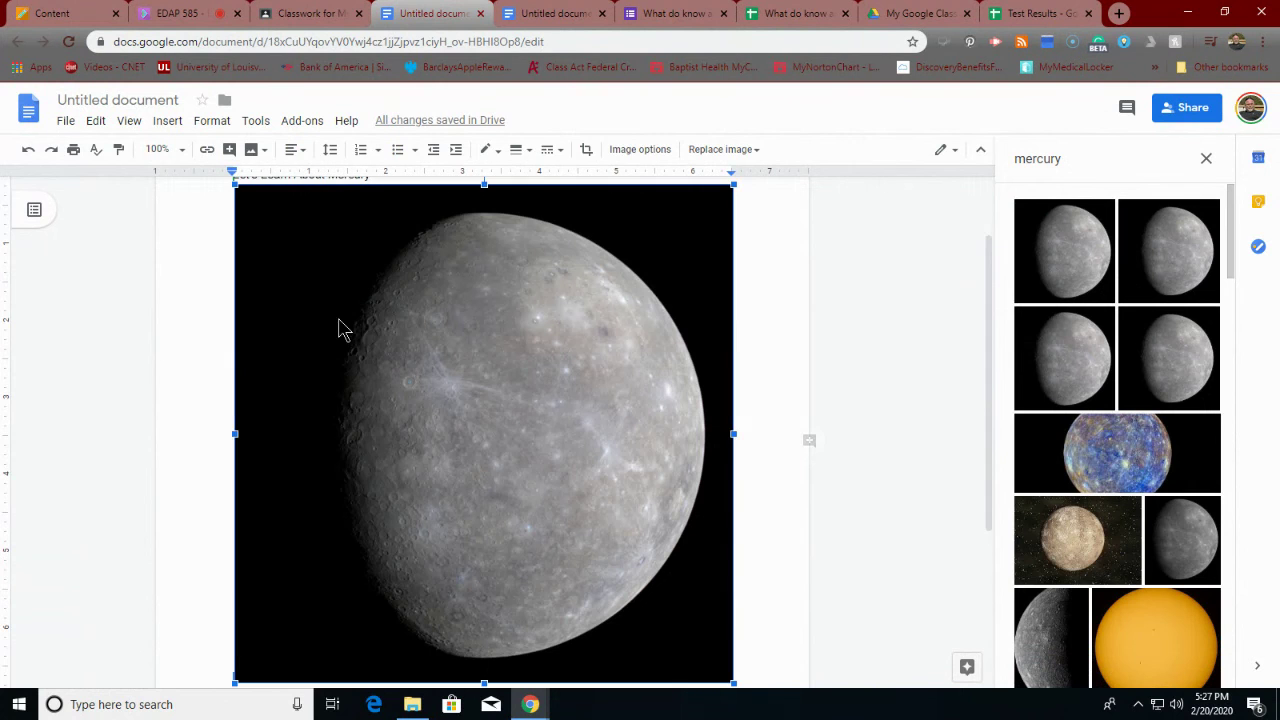